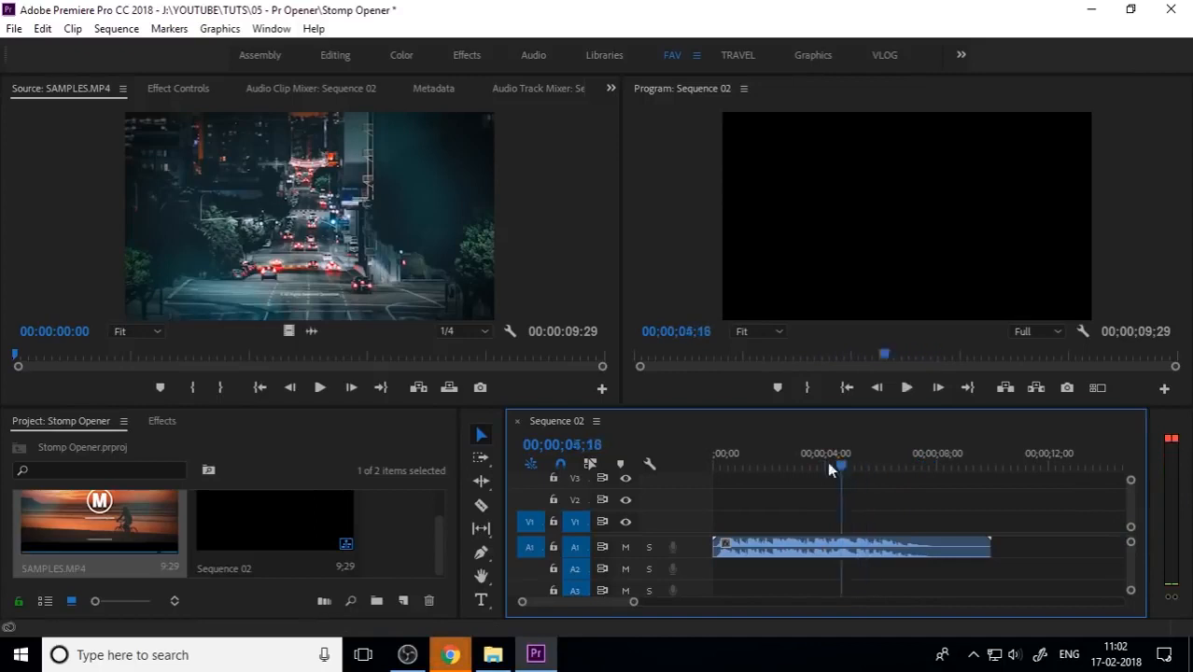
Play the opening of the music track from the start of the sequence and bring the playhead back
key("Home")
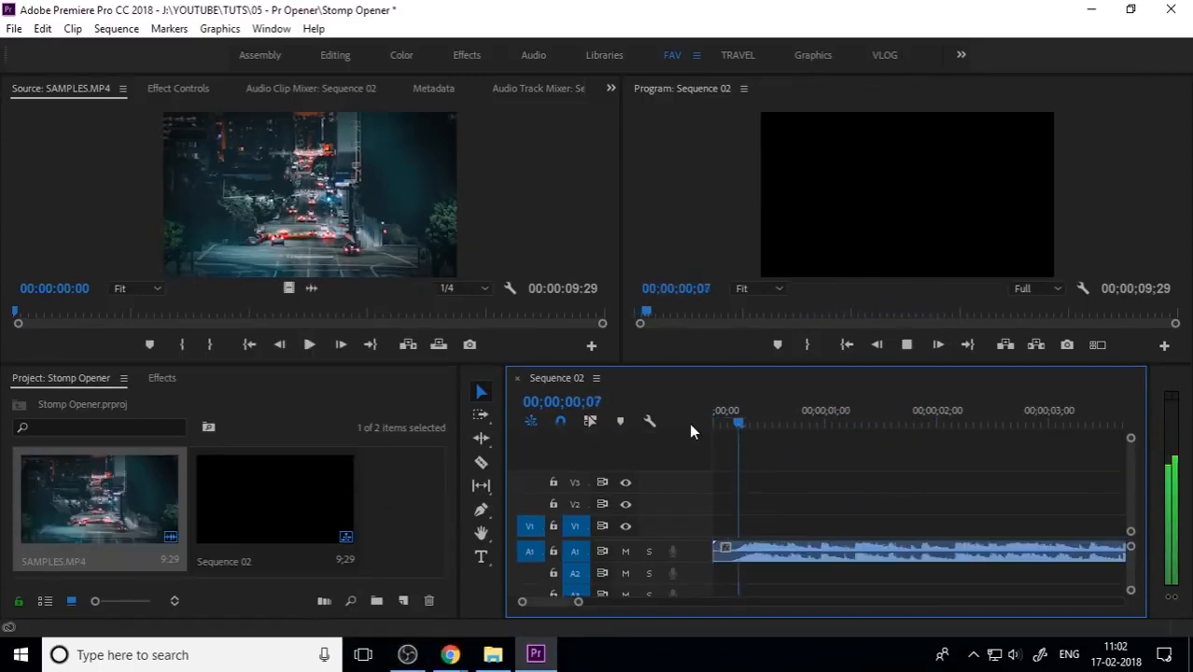
key("space")
key("Home")
left_click_drag(747, 422, 640, 448)
key("m")
key("ctrl+z")
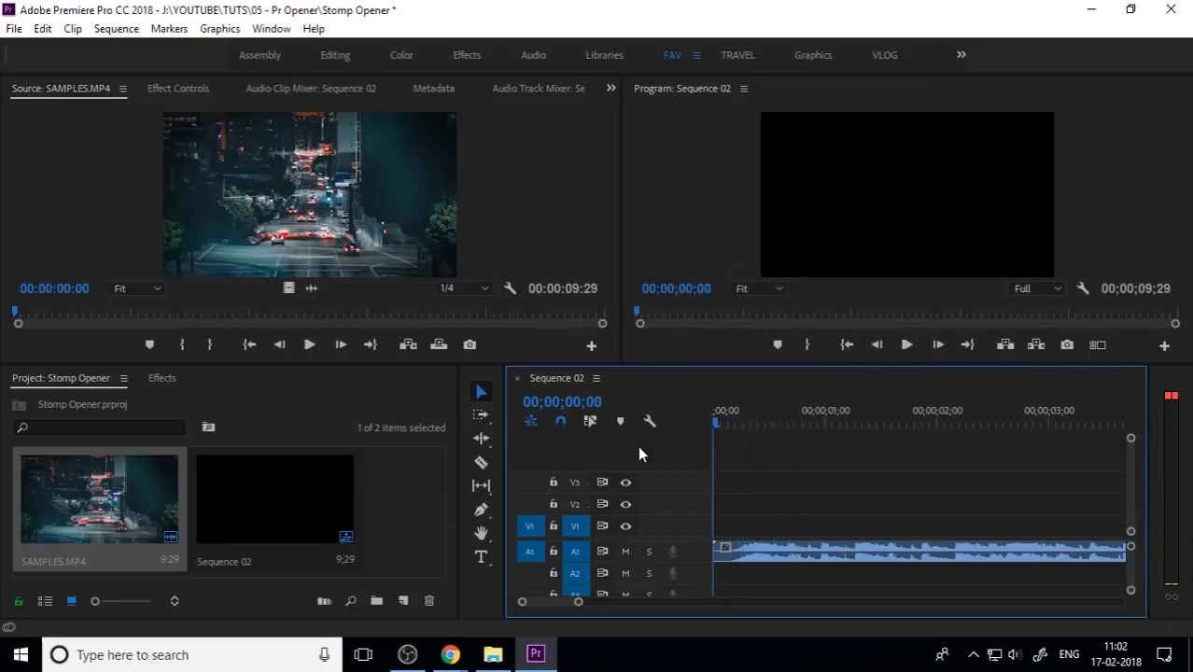
Play the music from the start, mark its first beat at about 00;00;00;10, and undo the extra markers
key("space")
key("m")
key("m")
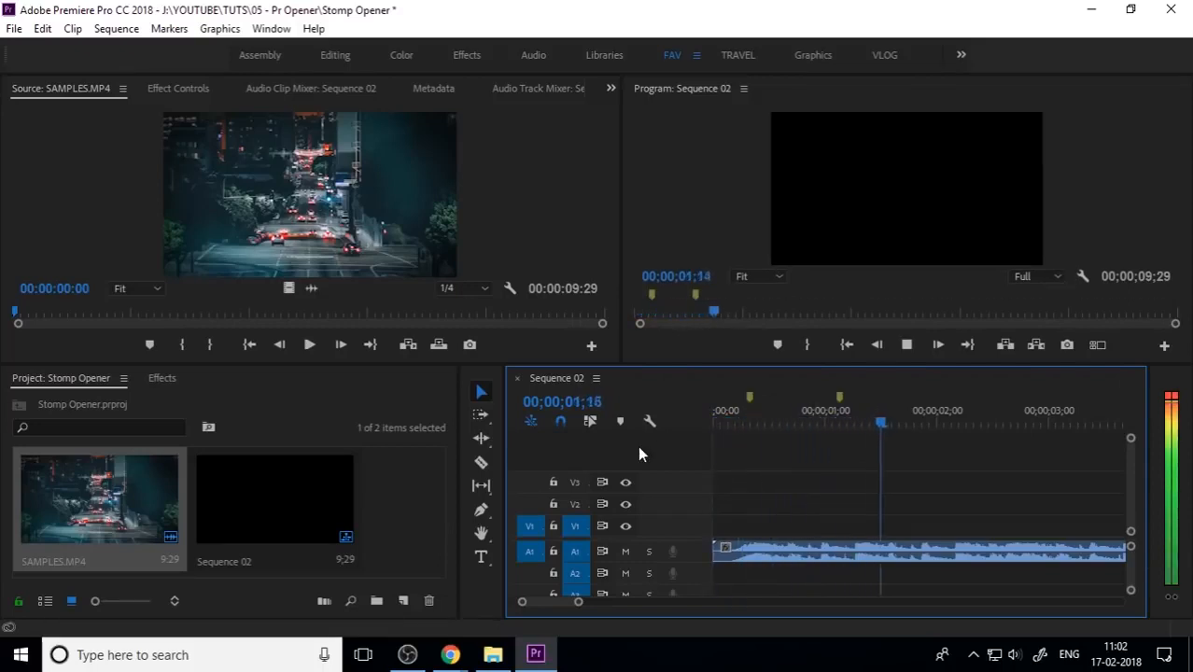
key("m")
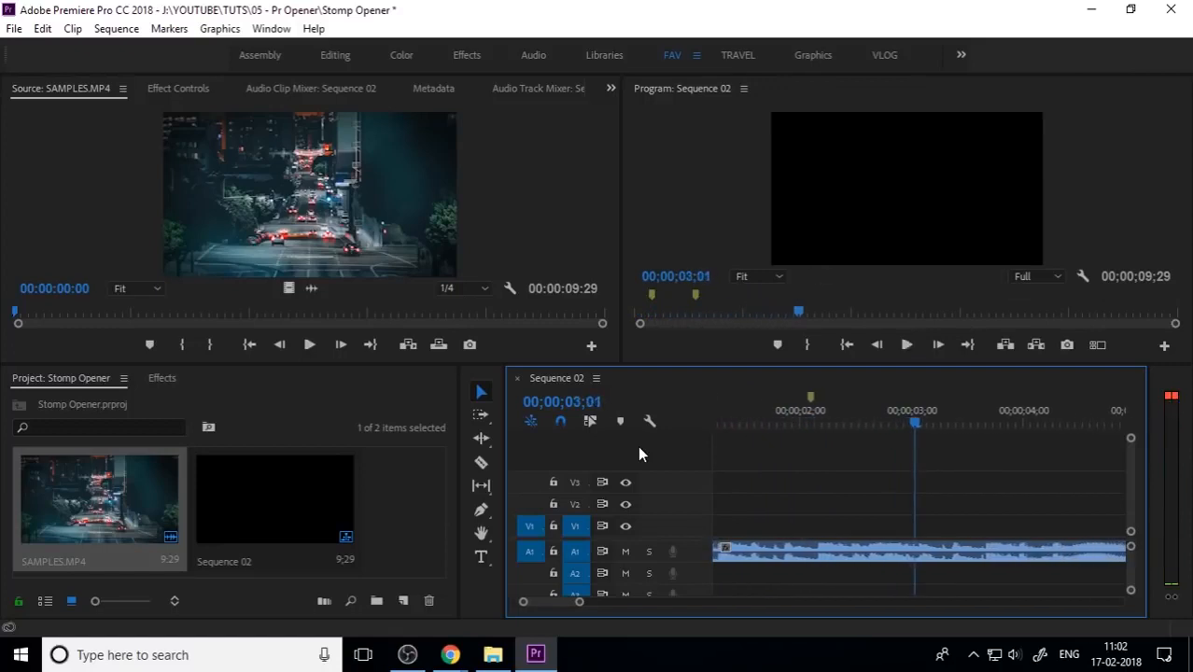
key("ctrl+z")
key("ctrl+z")
Replay the music from the sequence start and mark the second and third beats on the timeline ruler
left_click_drag(810, 414, 628, 451)
key("minus")
key("space")
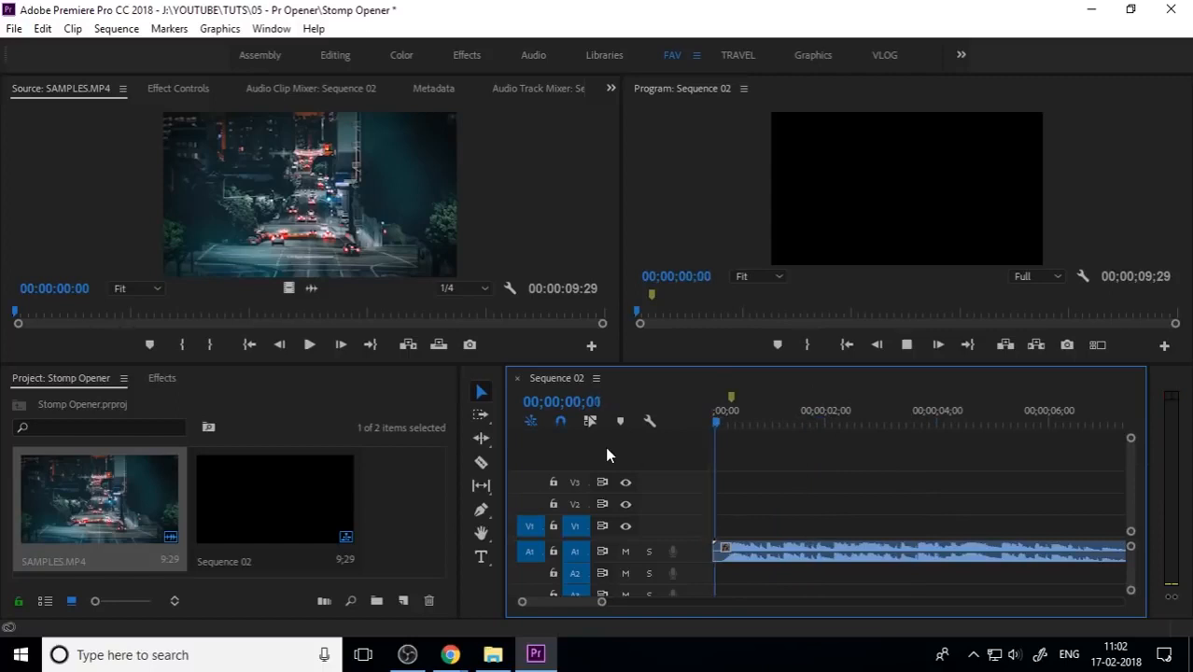
key("m")
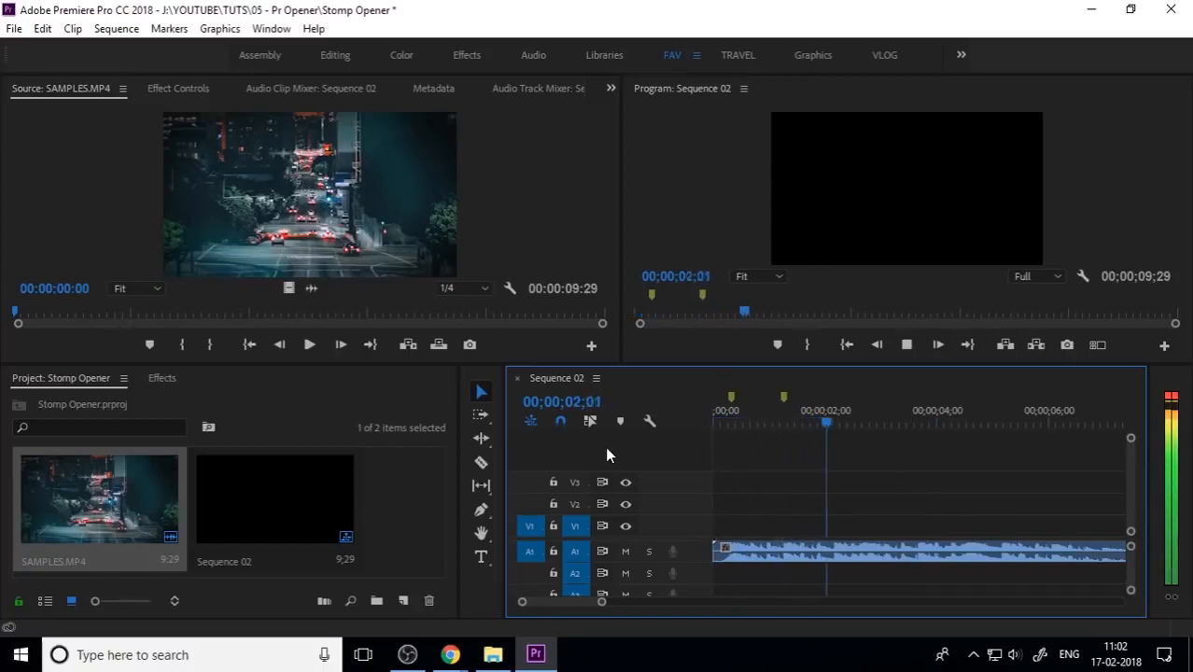
key("m")
key("m")
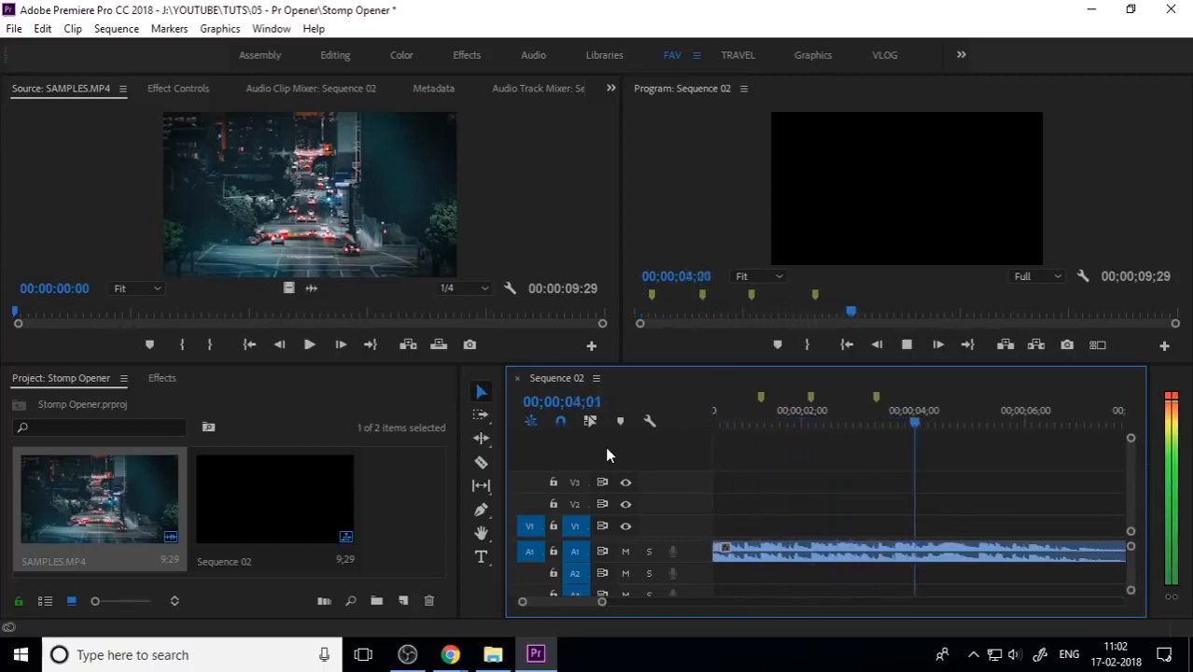
key("space")
left_click(828, 407)
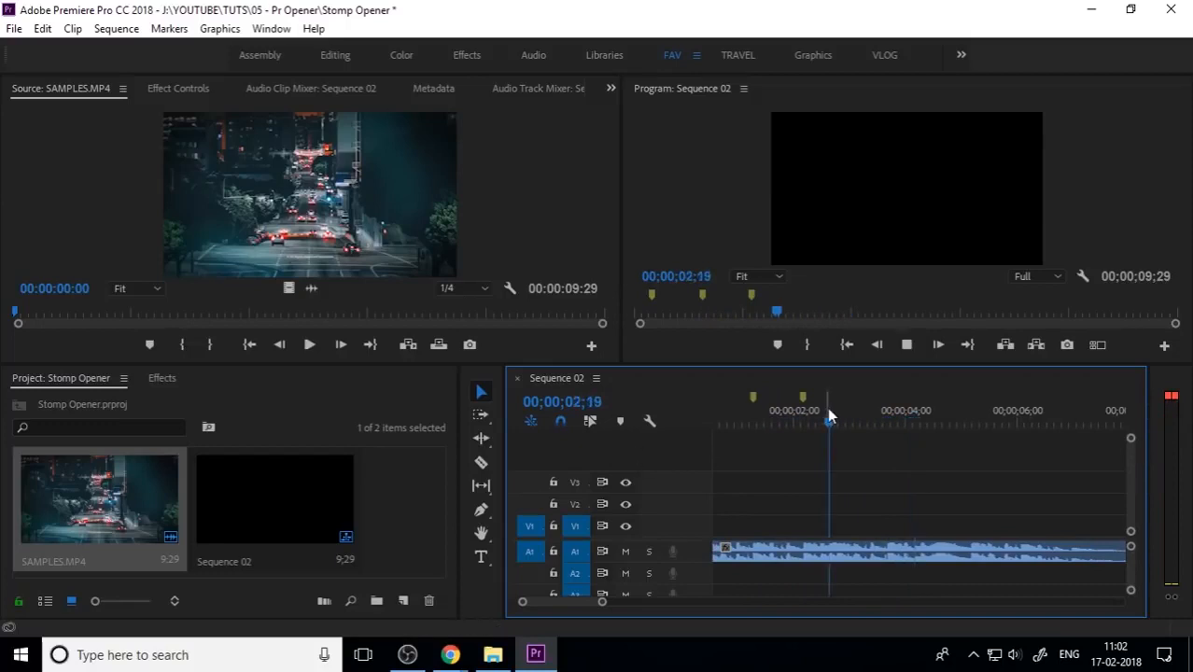
Continue playback from about 00;00;02;19, mark the three remaining beats, and return the playhead to the start
key("space")
key("m")
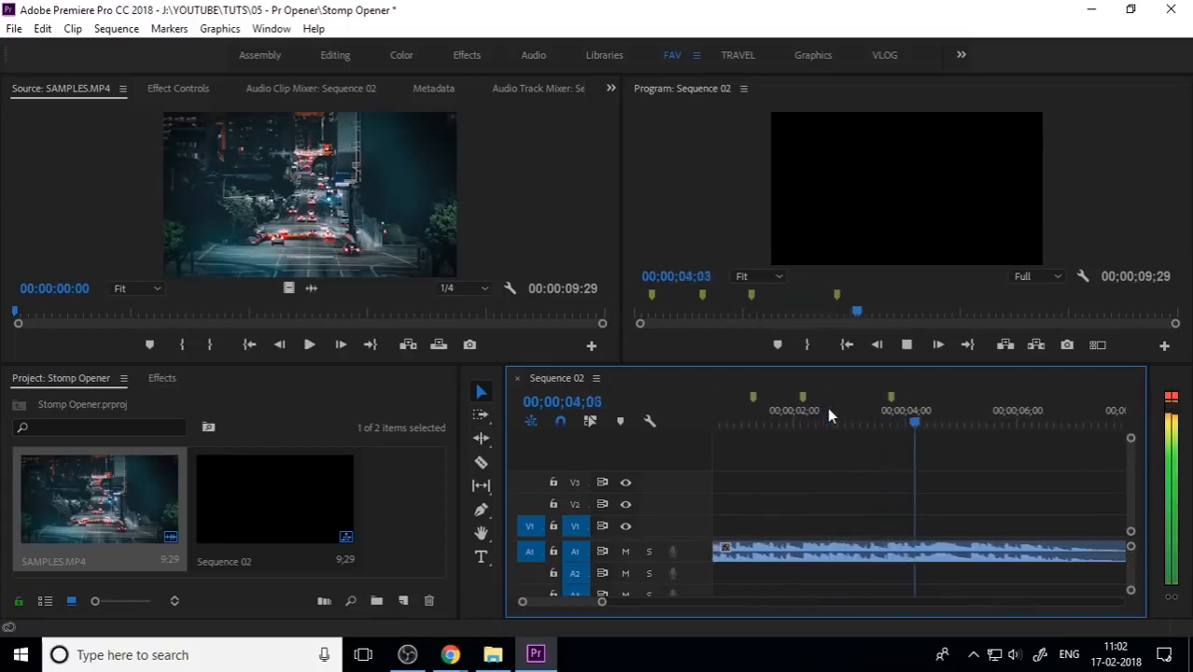
key("m")
key("space")
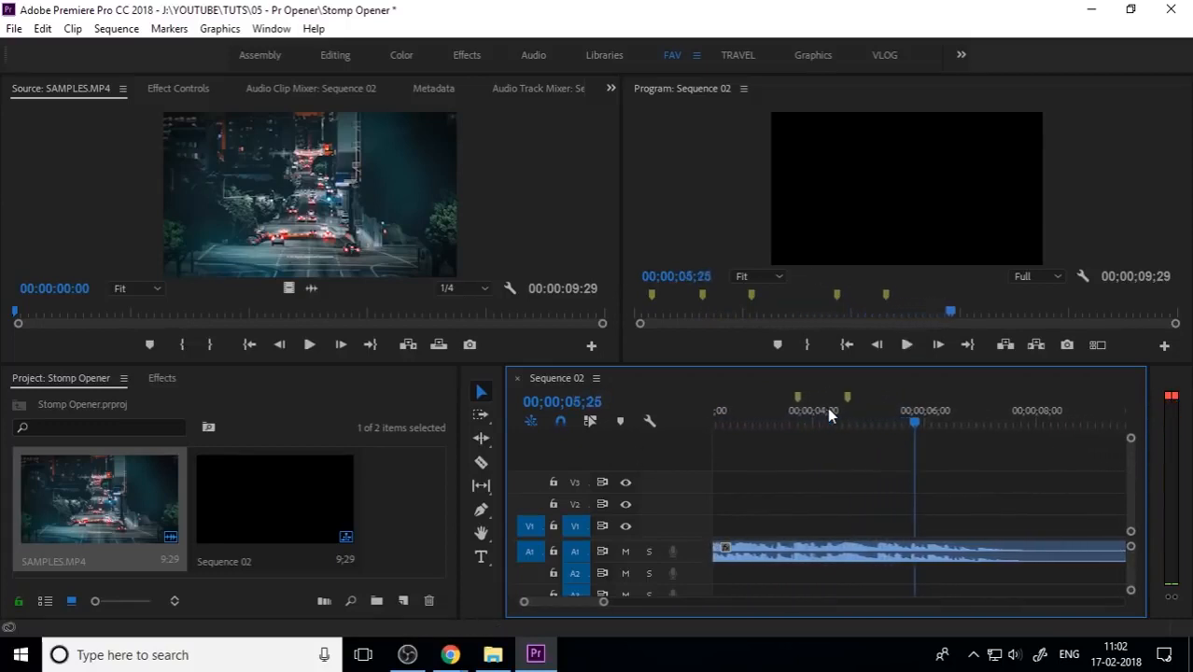
left_click_drag(879, 407, 818, 420)
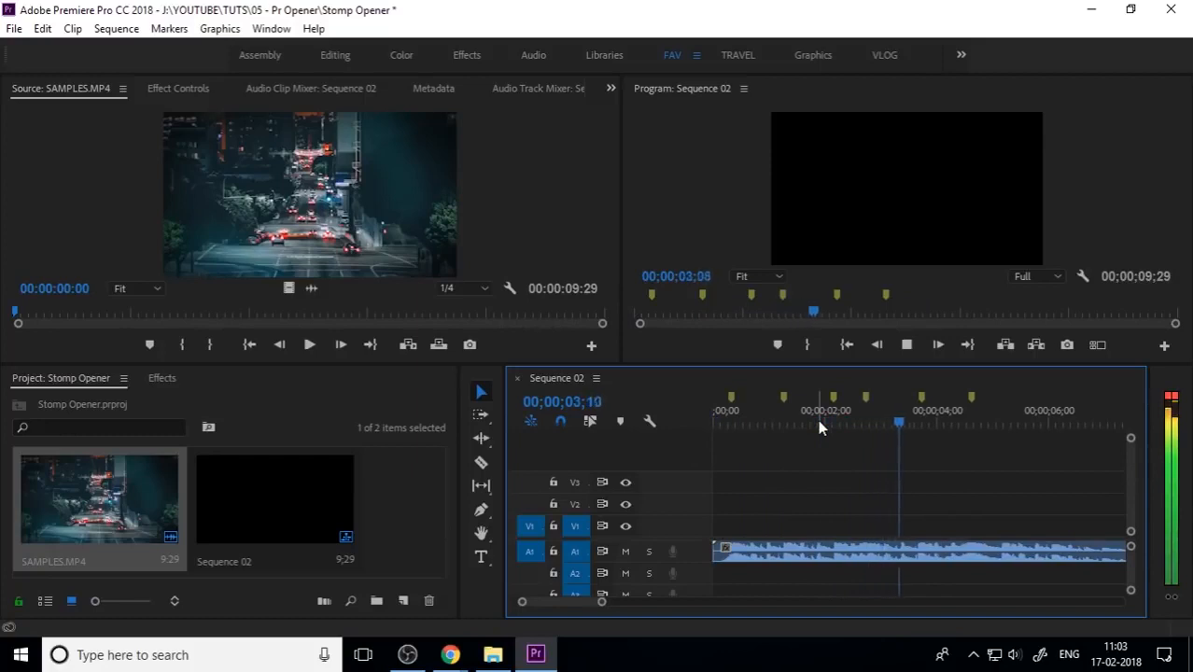
left_click_drag(841, 411, 367, 478)
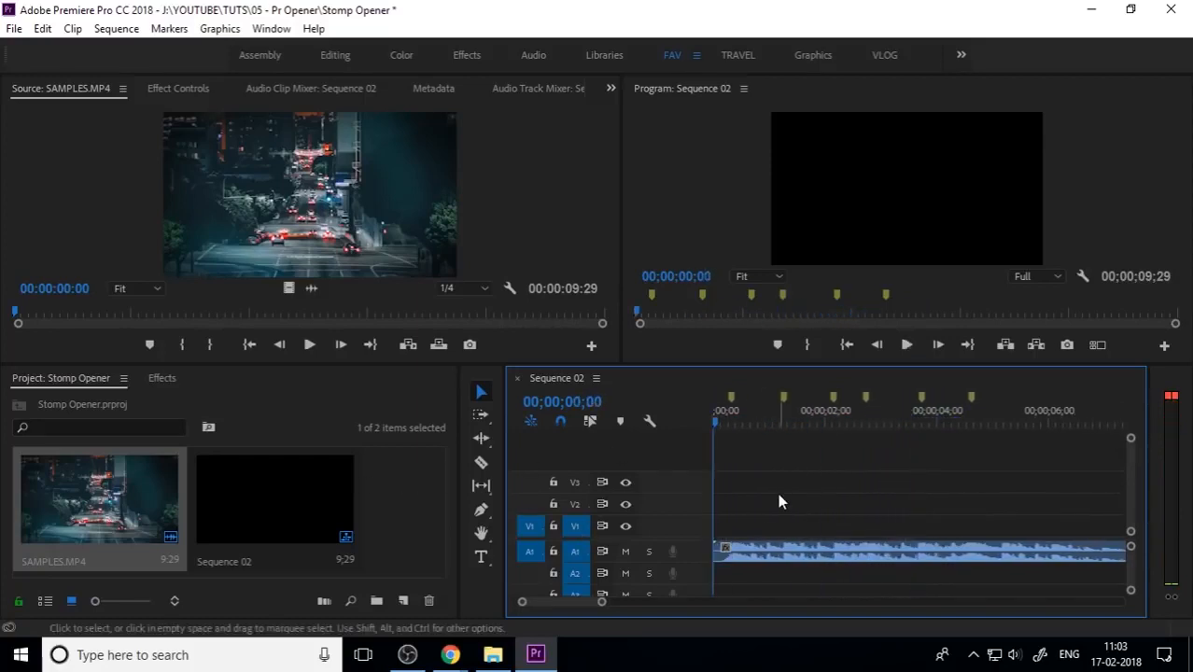
Create a new bin named PHOTOS in the project
left_click(406, 520)
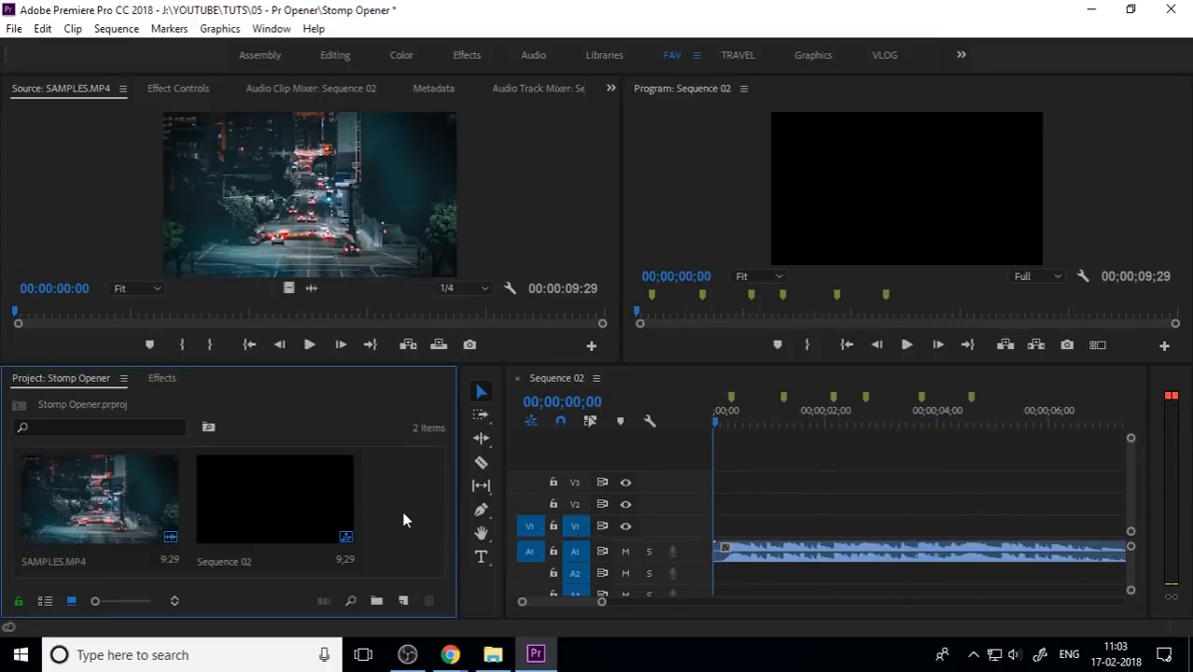
left_click(377, 601)
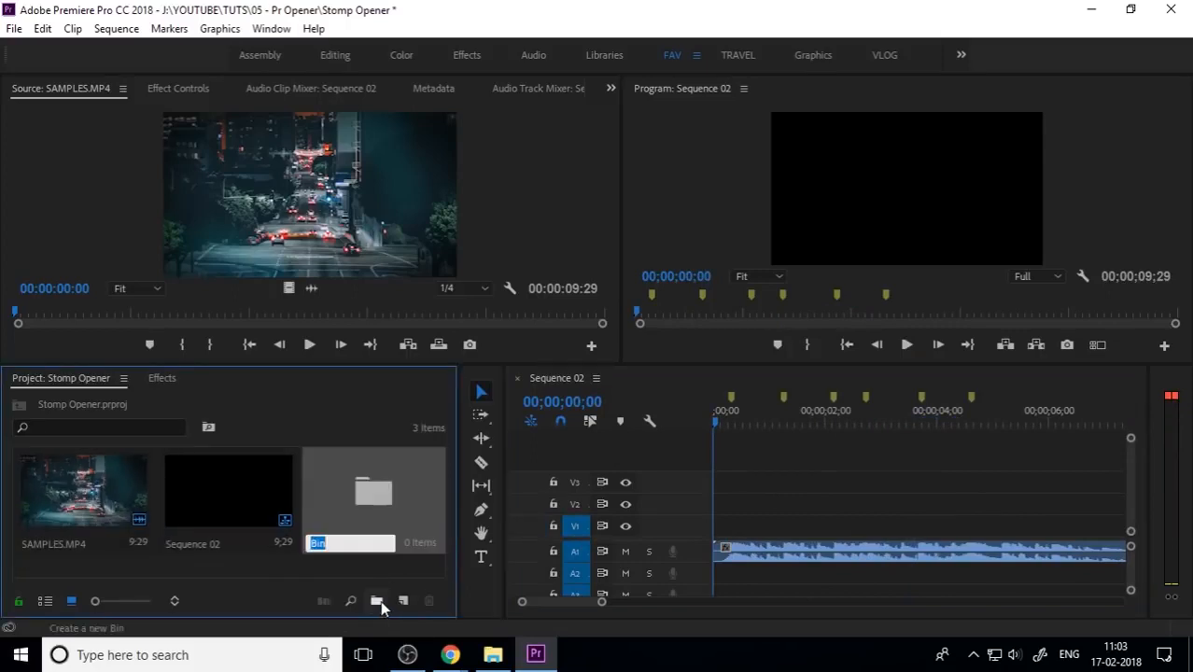
type("PHOTOS")
key("Return")
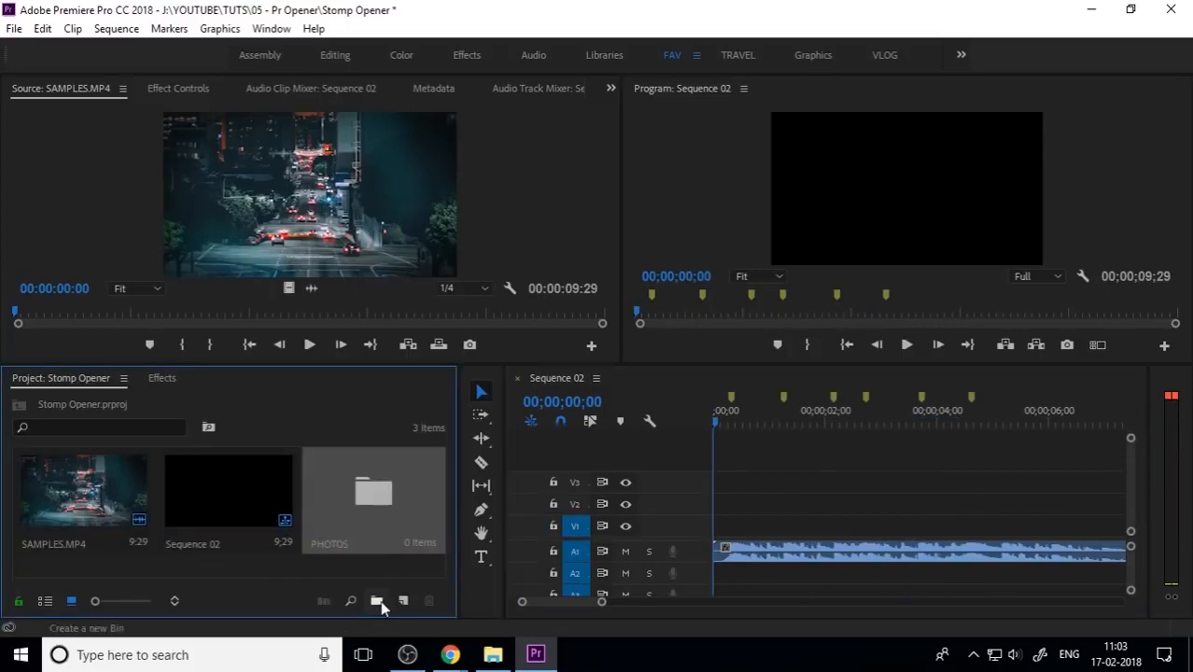
Import all ten photos from the PHOTOS folder in File Explorer into the PHOTOS bin
double_click(393, 507)
left_click(493, 654)
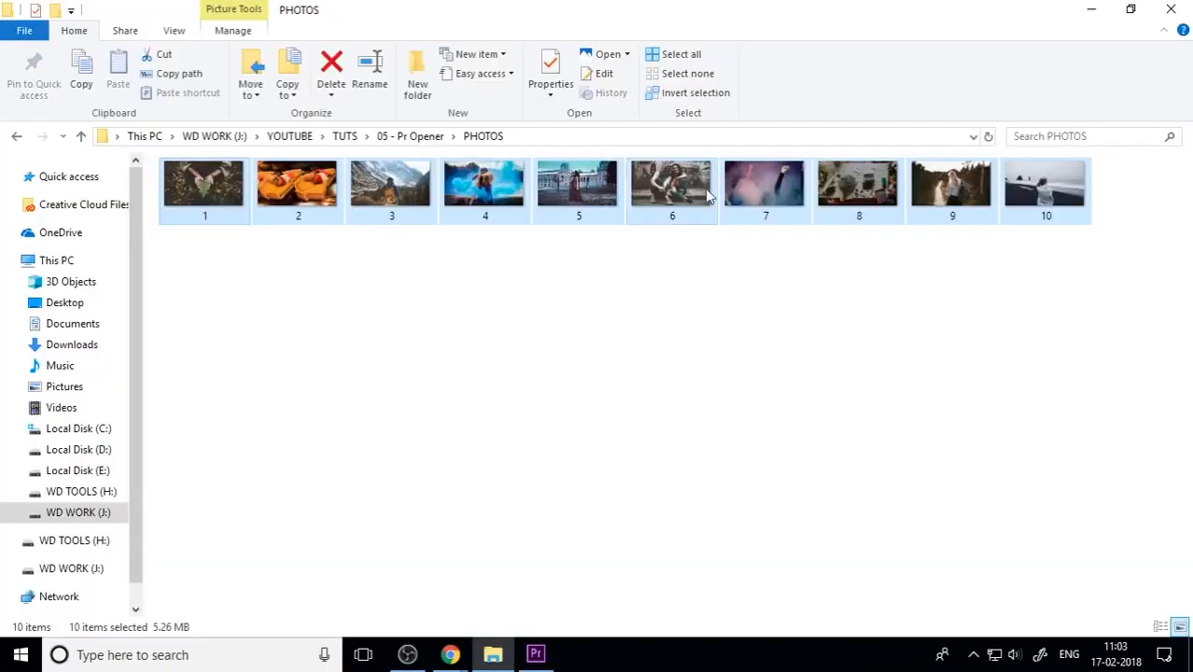
left_click_drag(675, 181, 217, 383)
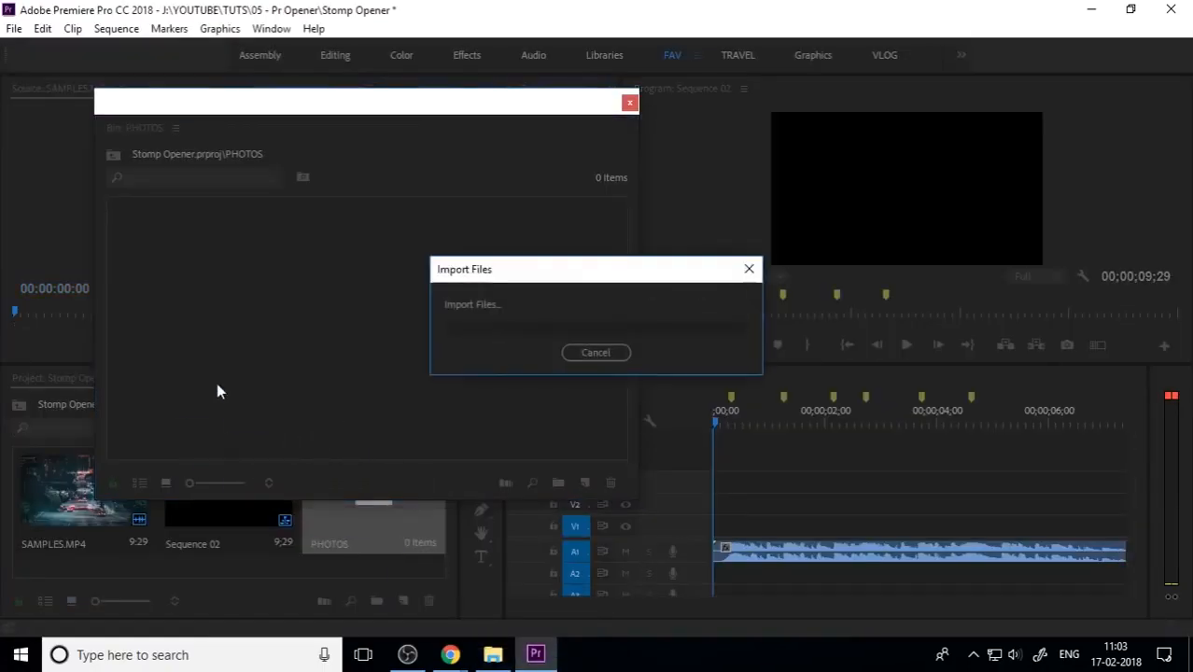
left_click(421, 422)
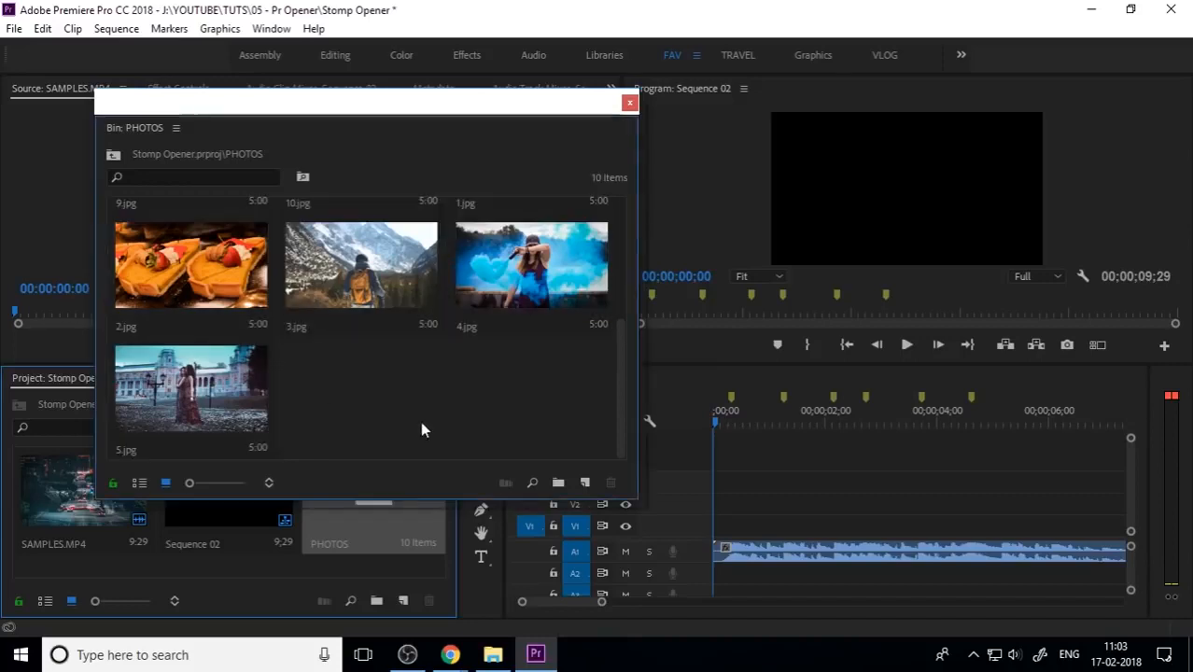
scroll(398, 413, "up", 3)
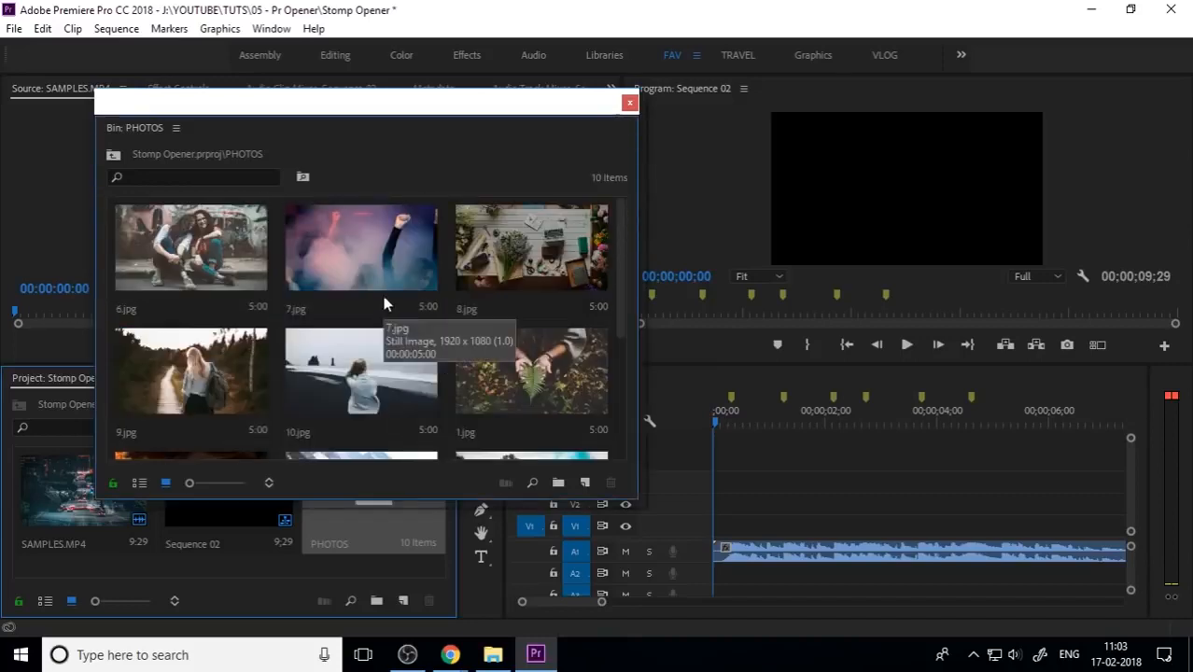
Place 7.jpg on track V1 at the sequence start and trim its end to the second marker
left_click_drag(375, 266, 725, 529)
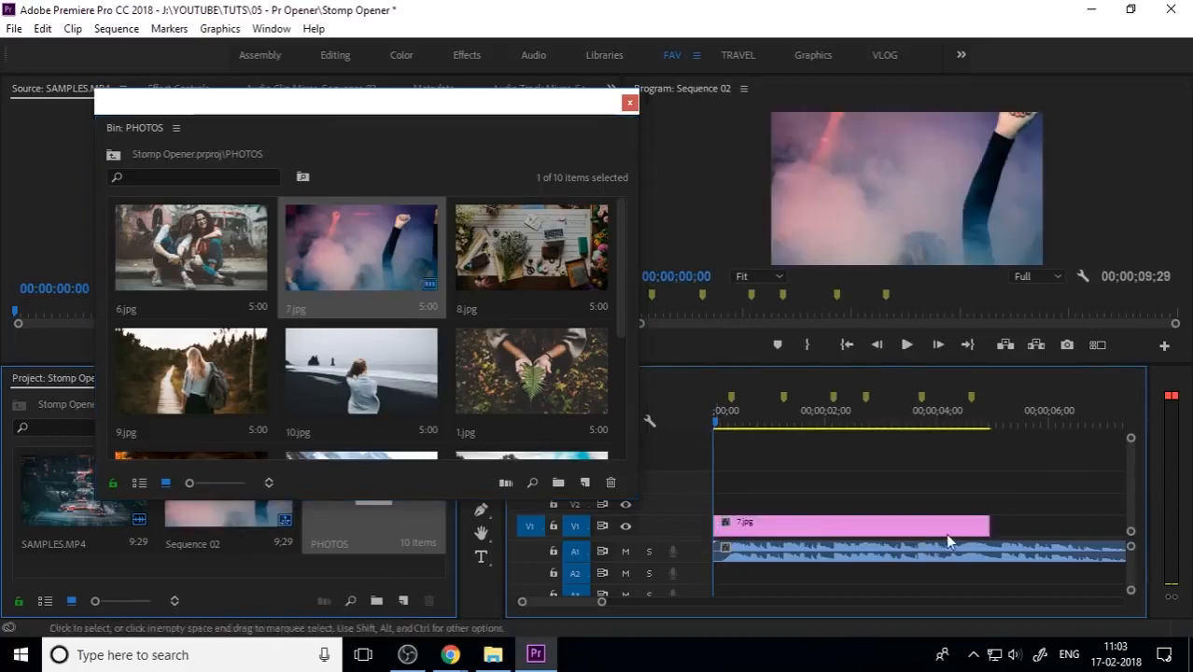
left_click_drag(981, 528, 783, 529)
left_click(630, 104)
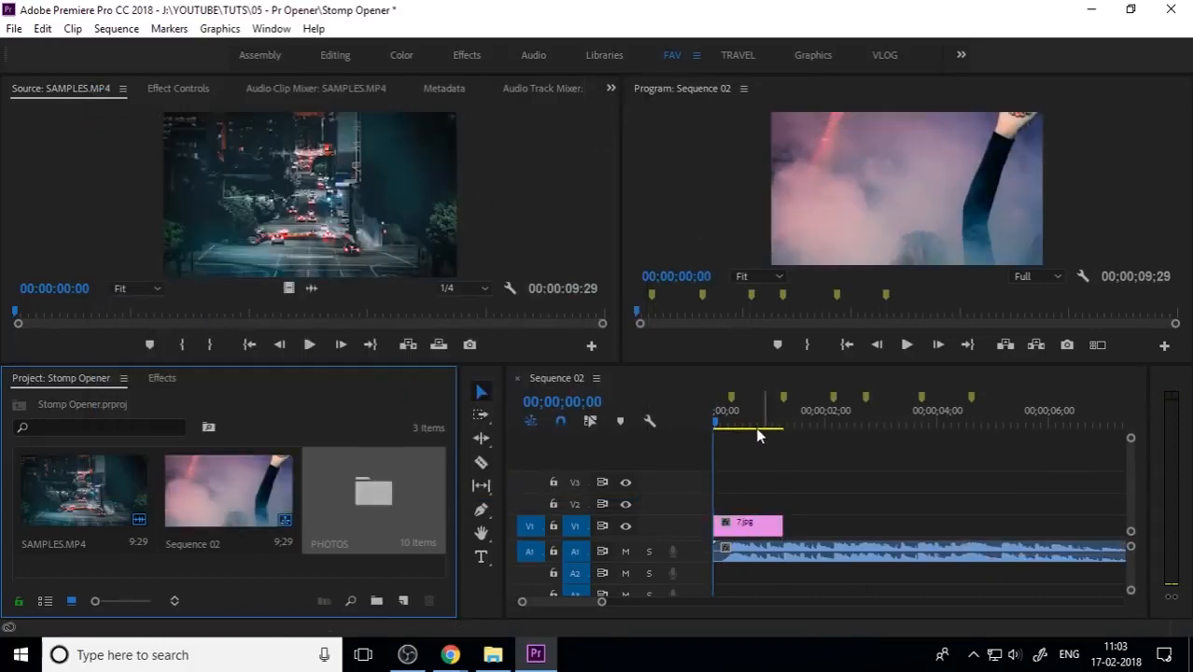
left_click(674, 439)
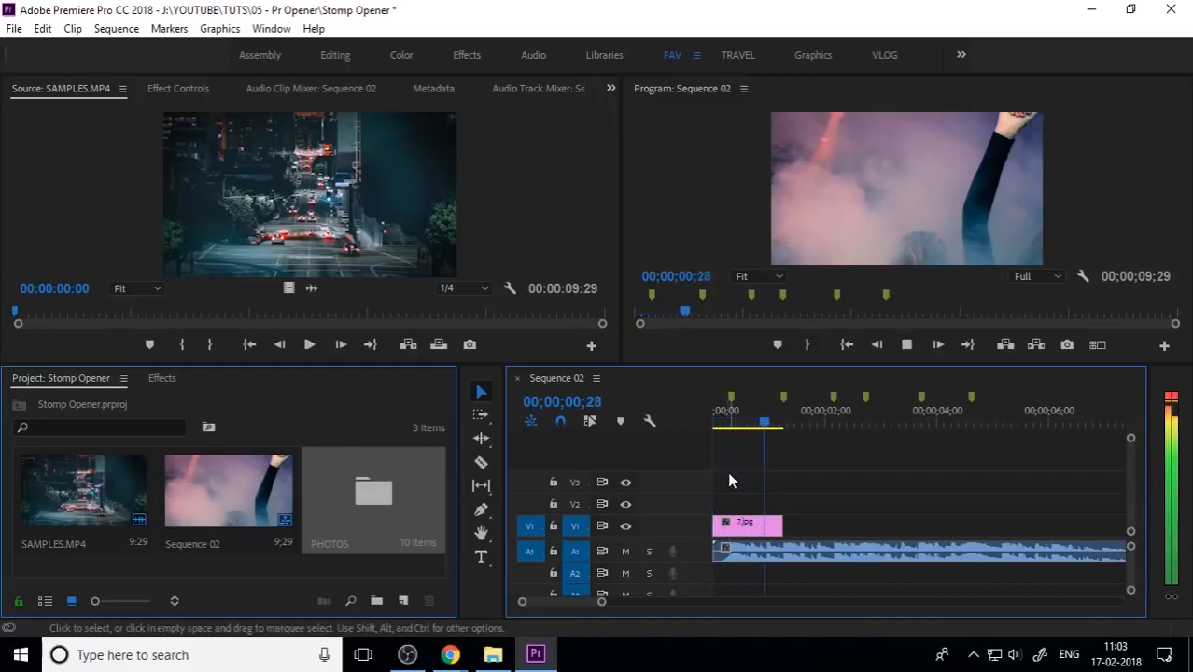
key("space")
key("Home")
Add a text title reading "HEY" over the photo at the sequence start
key("=")
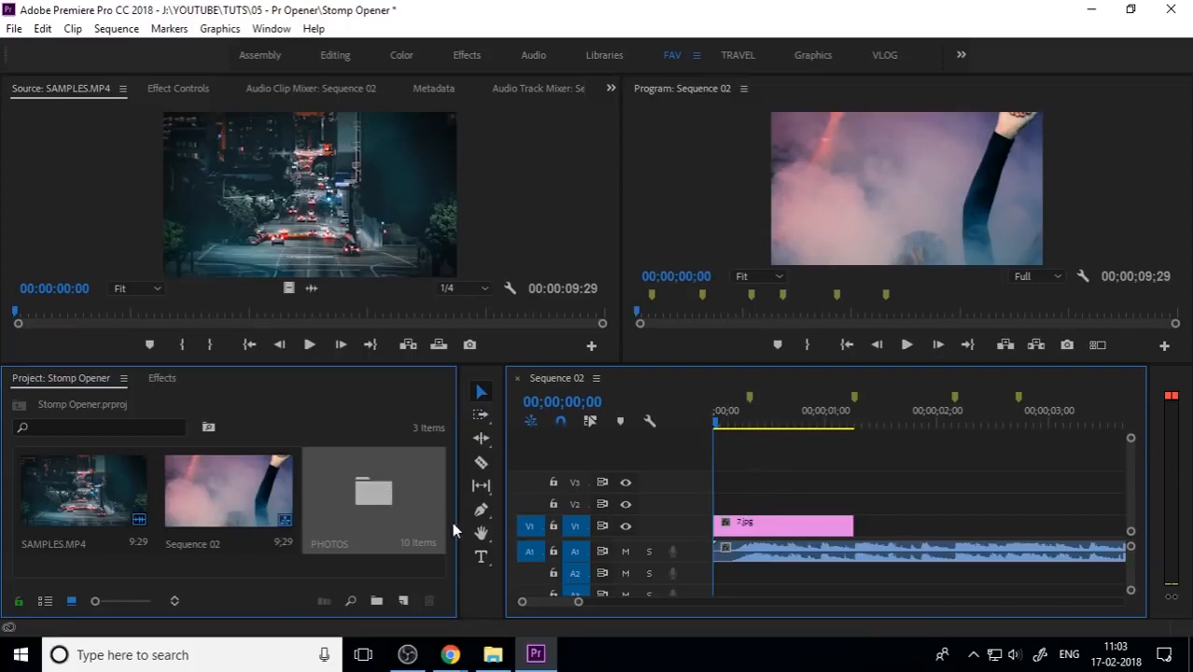
left_click(481, 558)
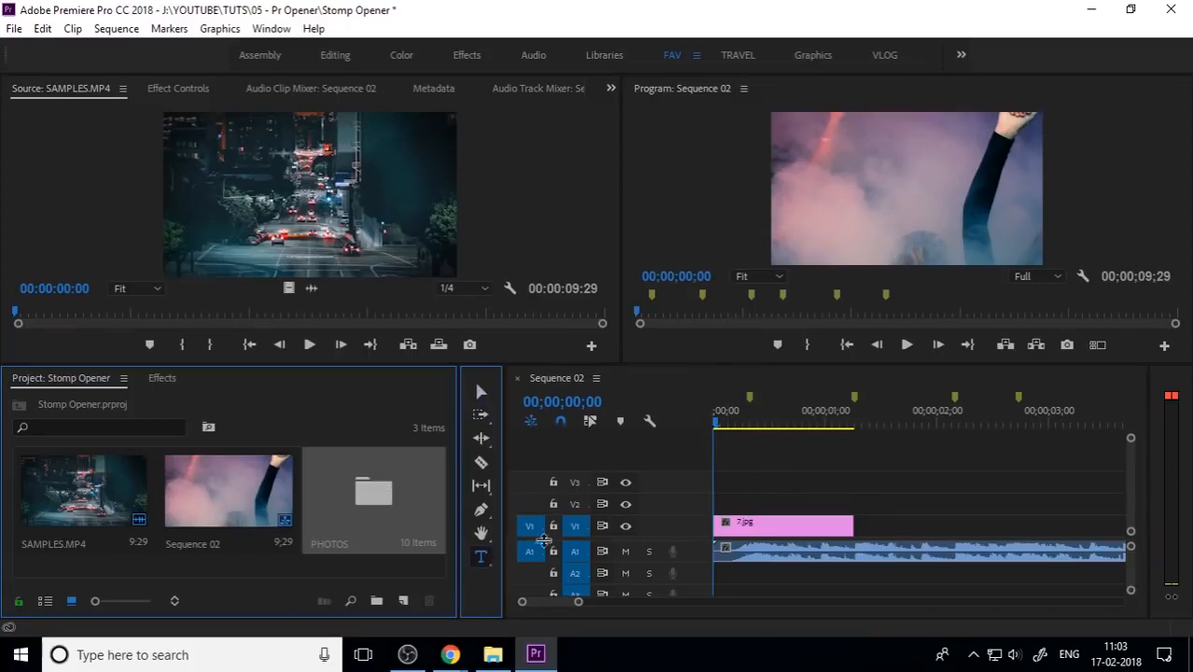
left_click(801, 205)
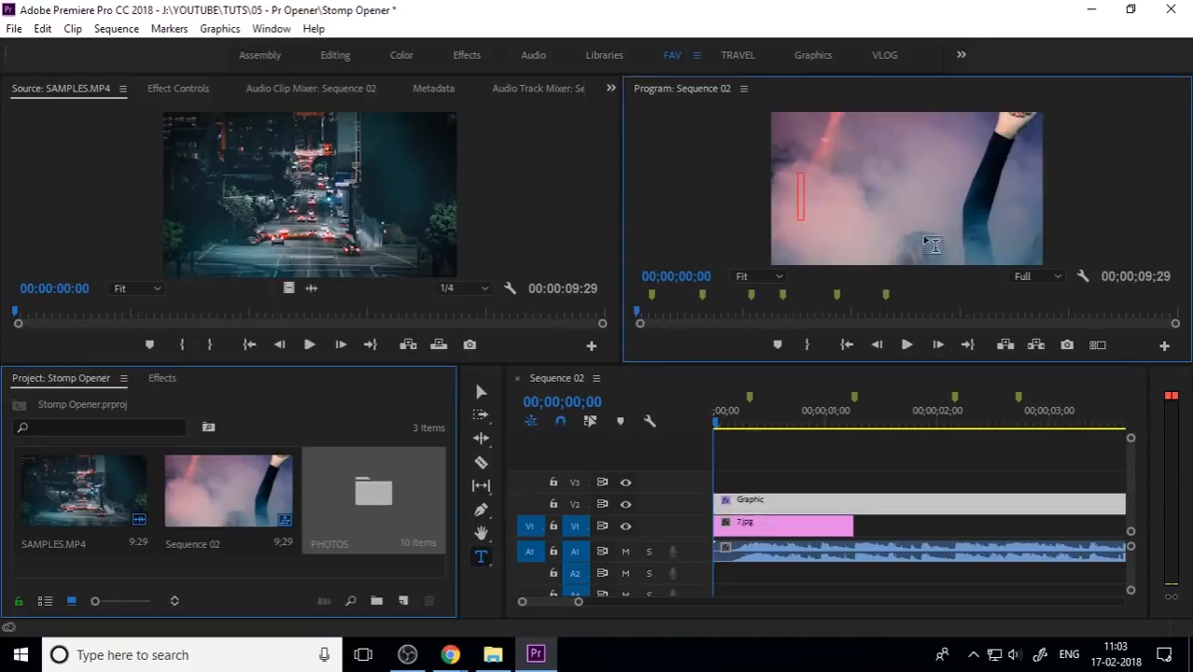
type("HEY")
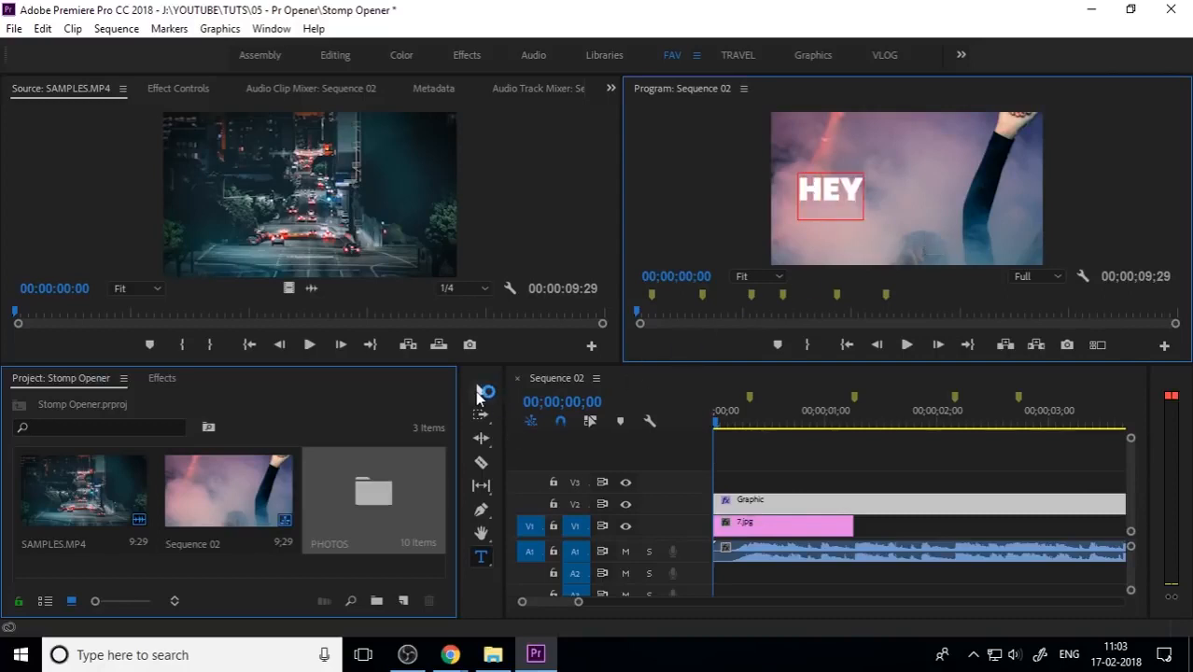
left_click(481, 393)
Trim the HEY title clip on V2 to end together with 7.jpg at the second marker
key("minus")
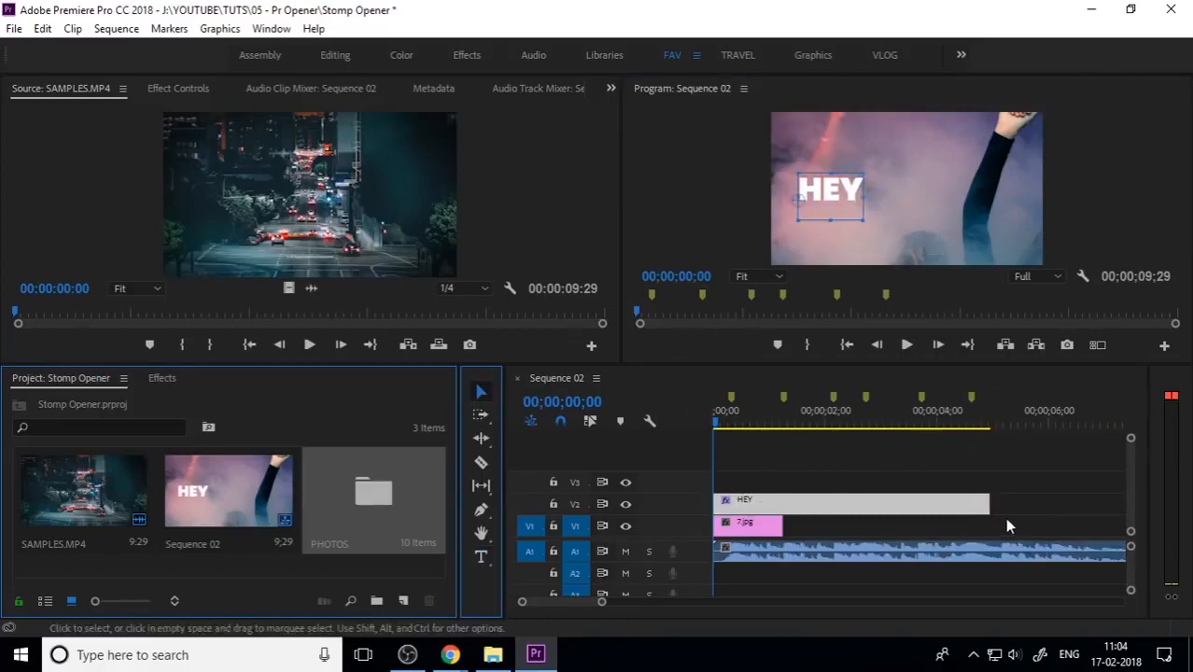
left_click_drag(988, 505, 796, 507)
key("equal")
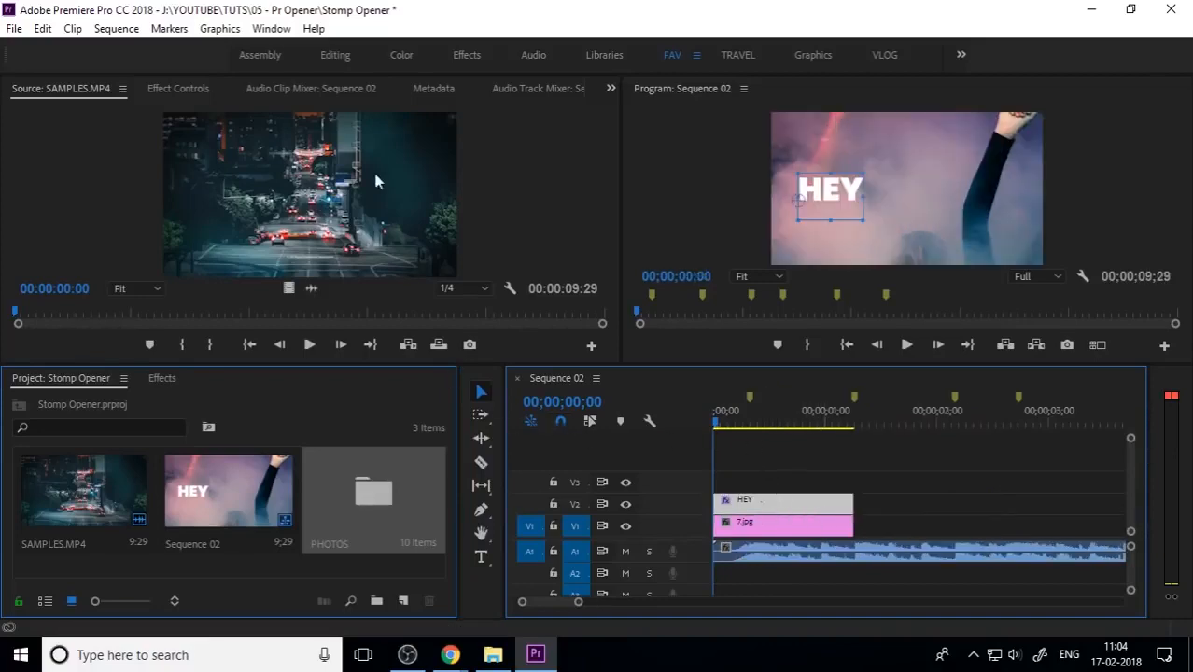
Show the Essential Graphics edit settings, then centre-align the HEY text and centre it in the frame
left_click(271, 28)
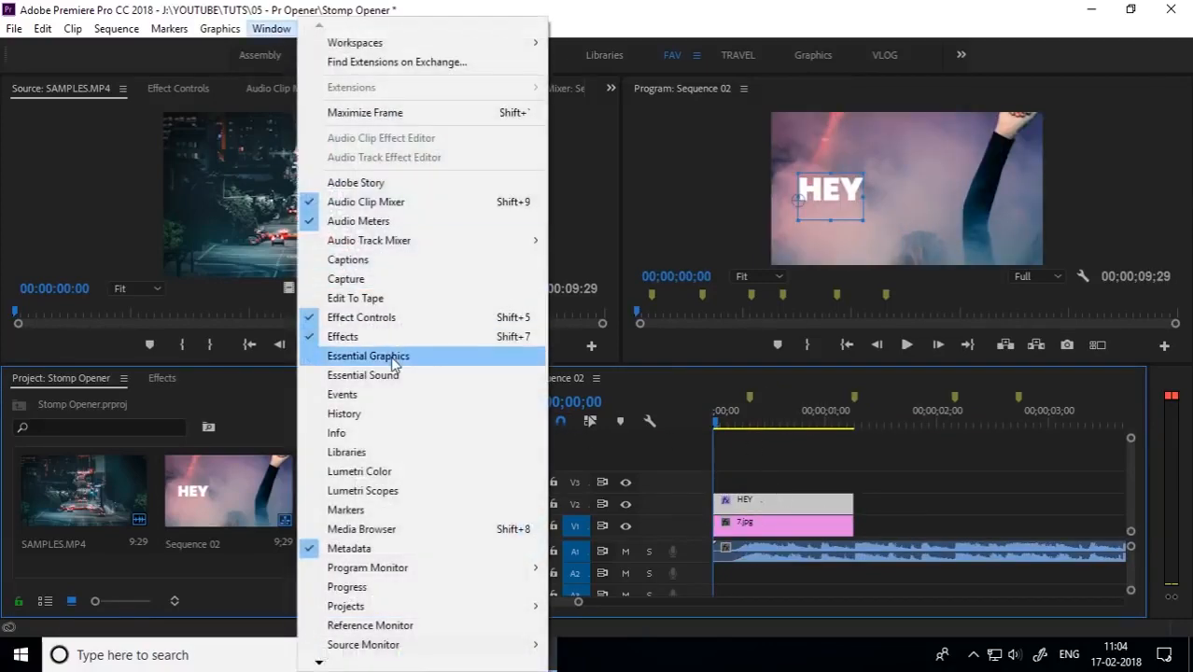
left_click(385, 349)
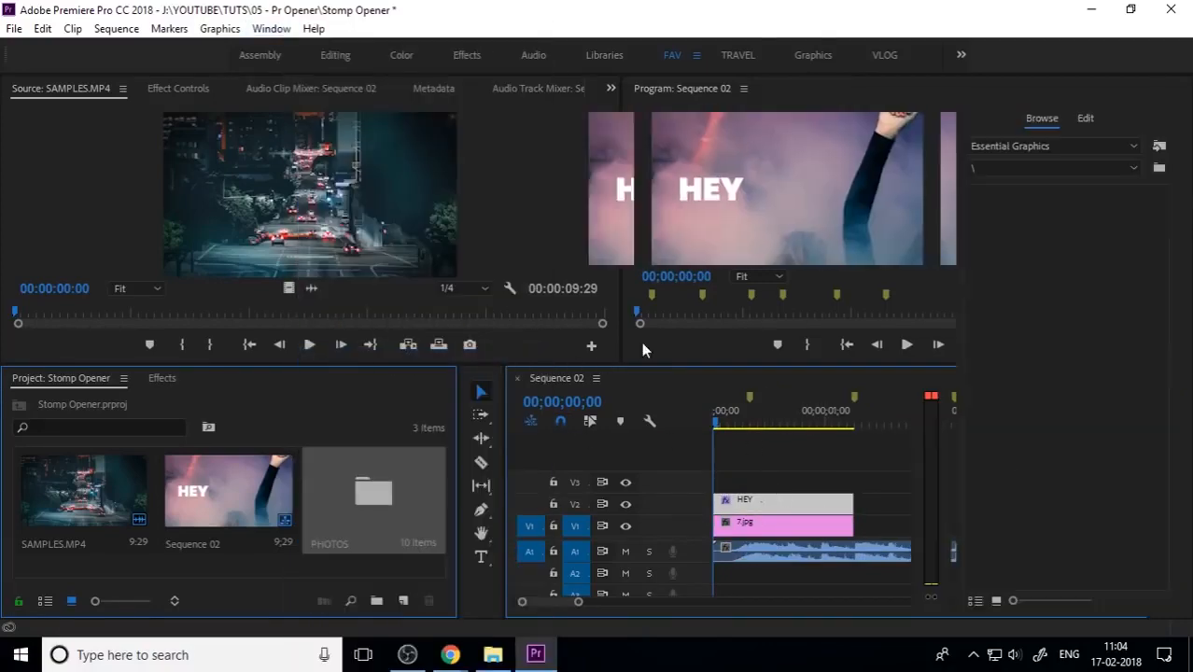
left_click(1086, 119)
left_click(1004, 303)
left_click(982, 302)
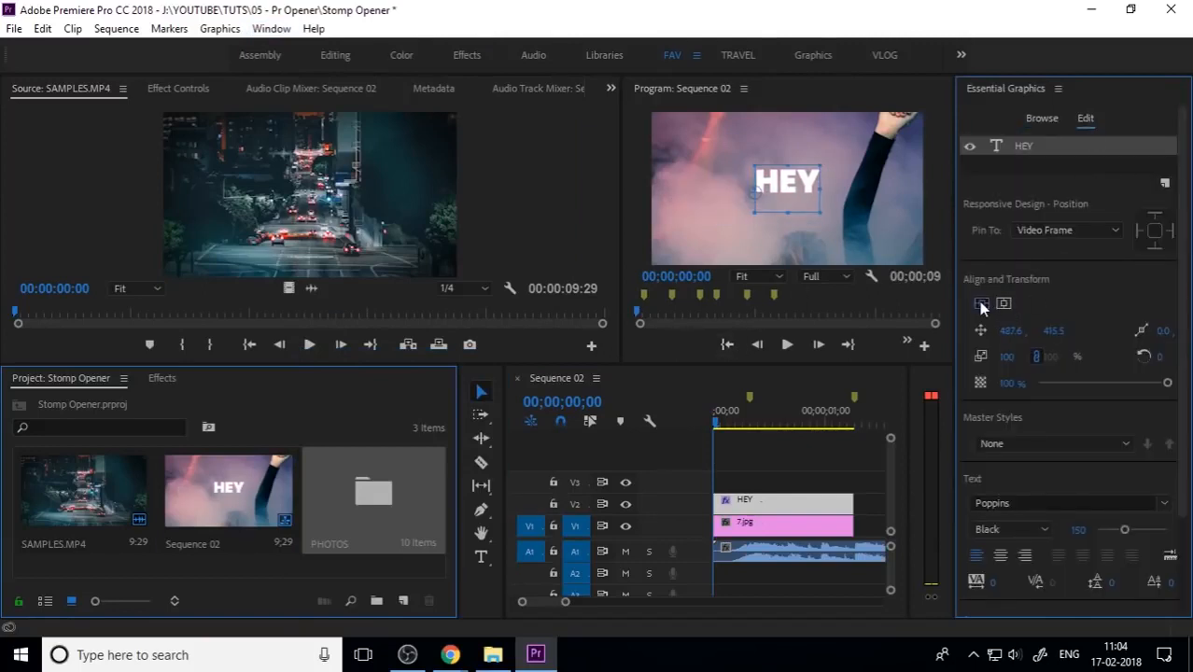
left_click(1000, 555)
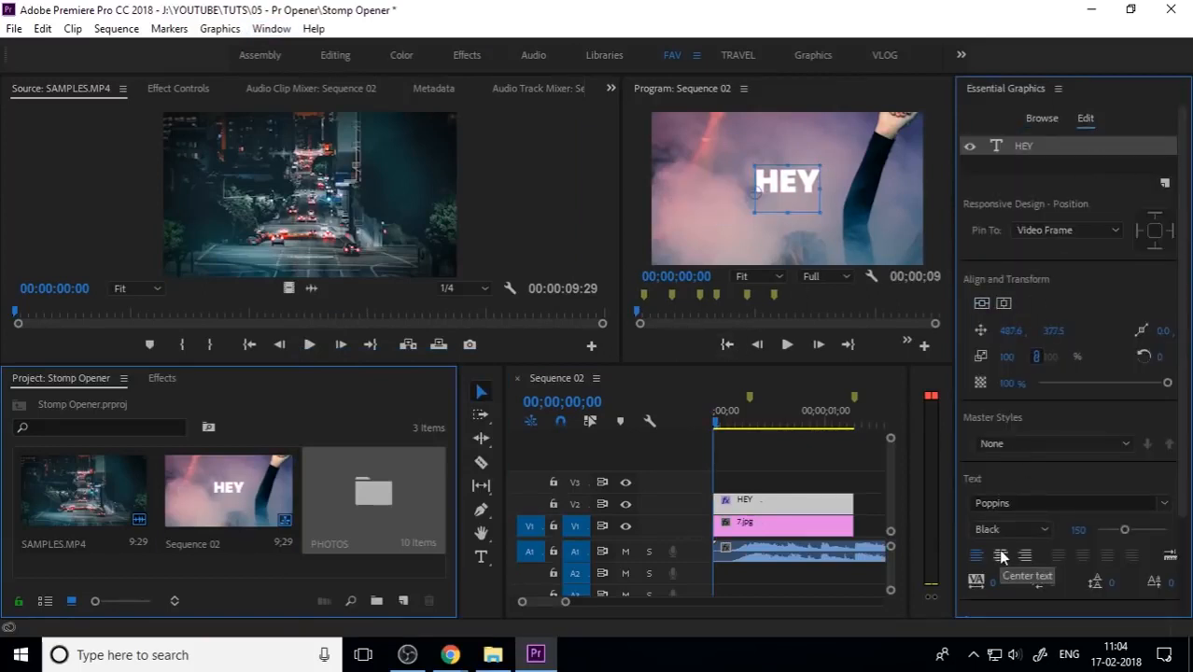
left_click(1006, 310)
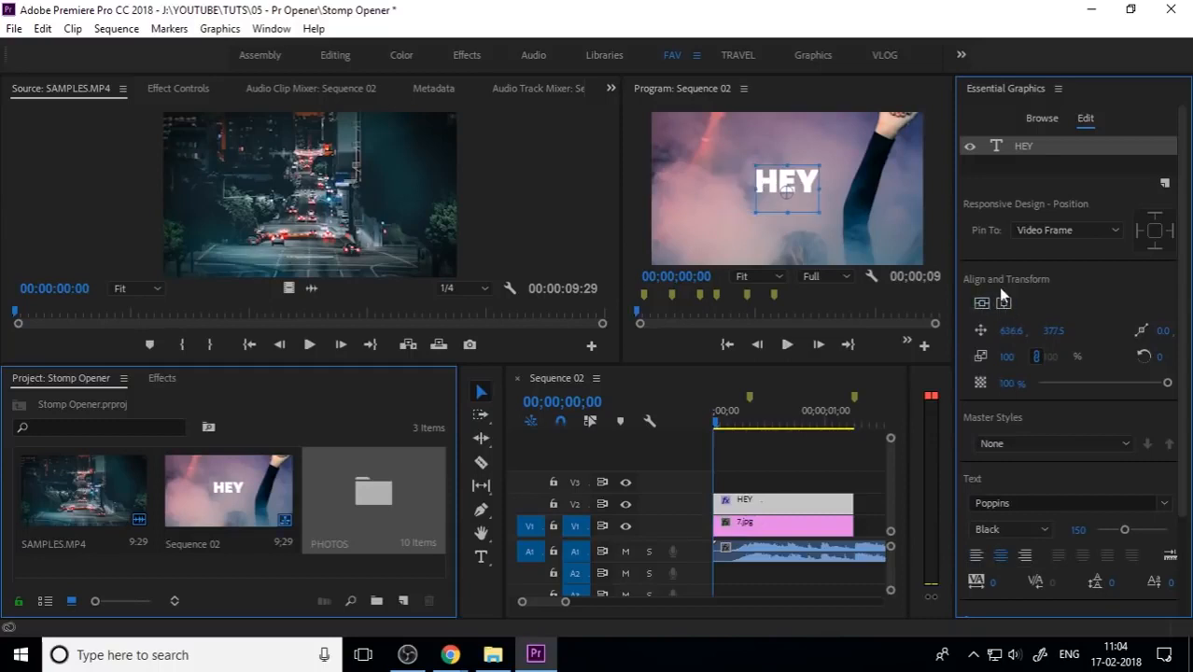
Move the HEY text's anchor point to the middle of the letters and reposition the title at the frame's centre
left_click_drag(790, 199, 788, 185)
left_click(986, 303)
left_click_drag(809, 191, 809, 196)
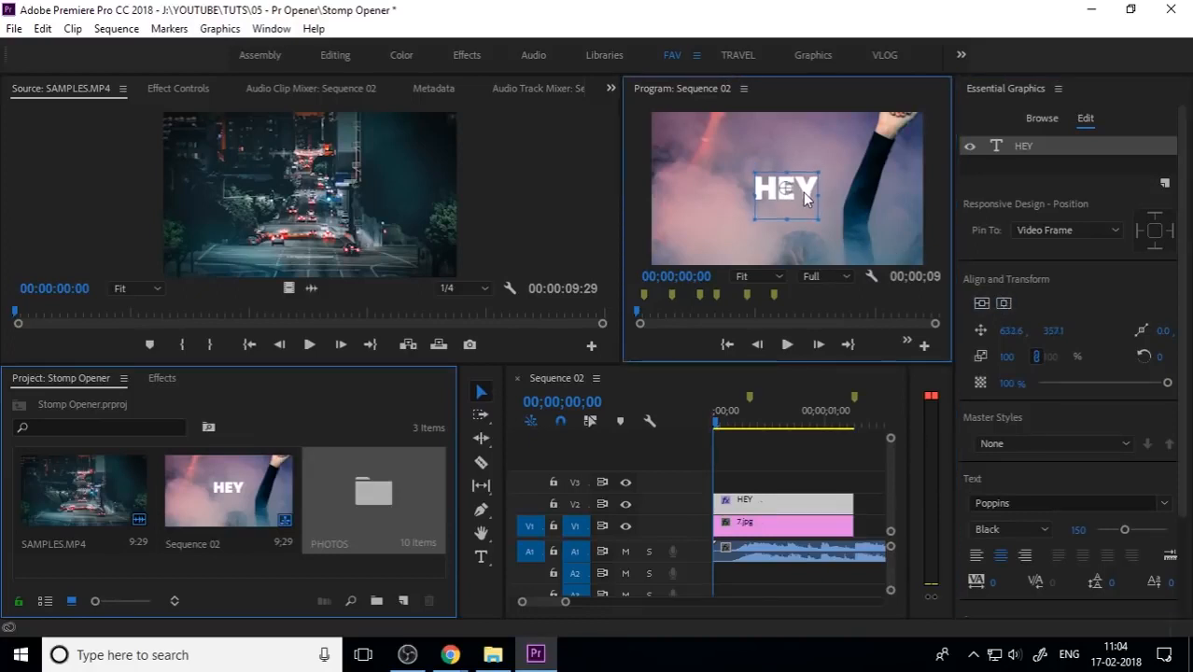
left_click(842, 210)
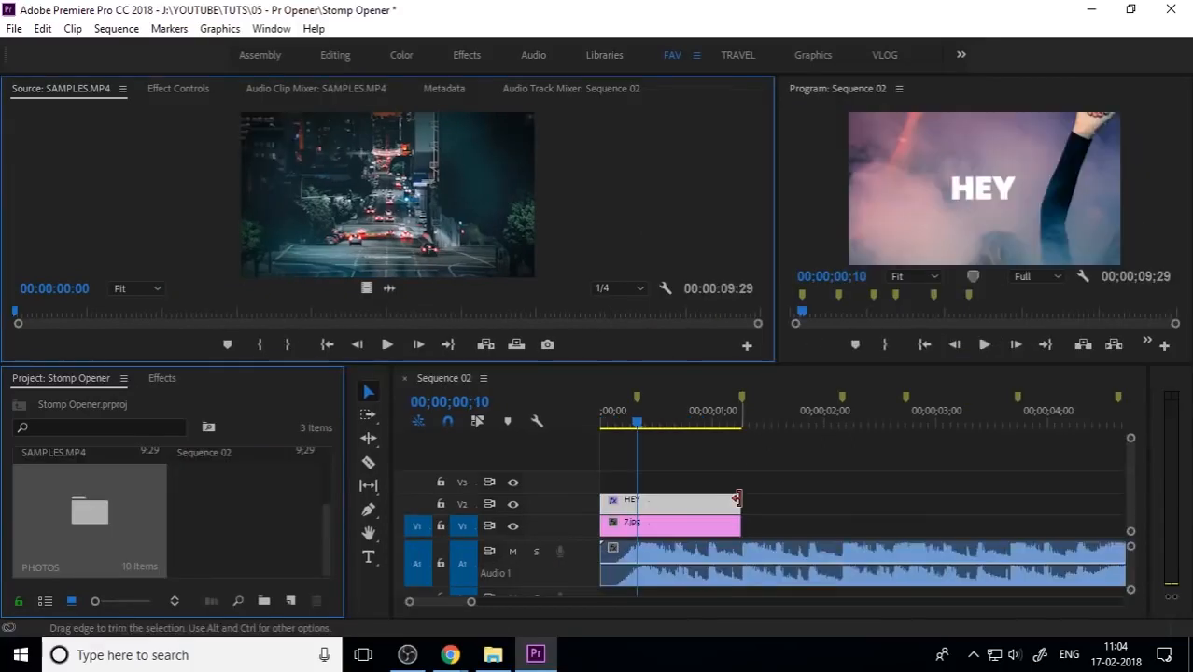
Split the HEY title clip on V2 at the first marker, 00;00;00;10
left_click(737, 499)
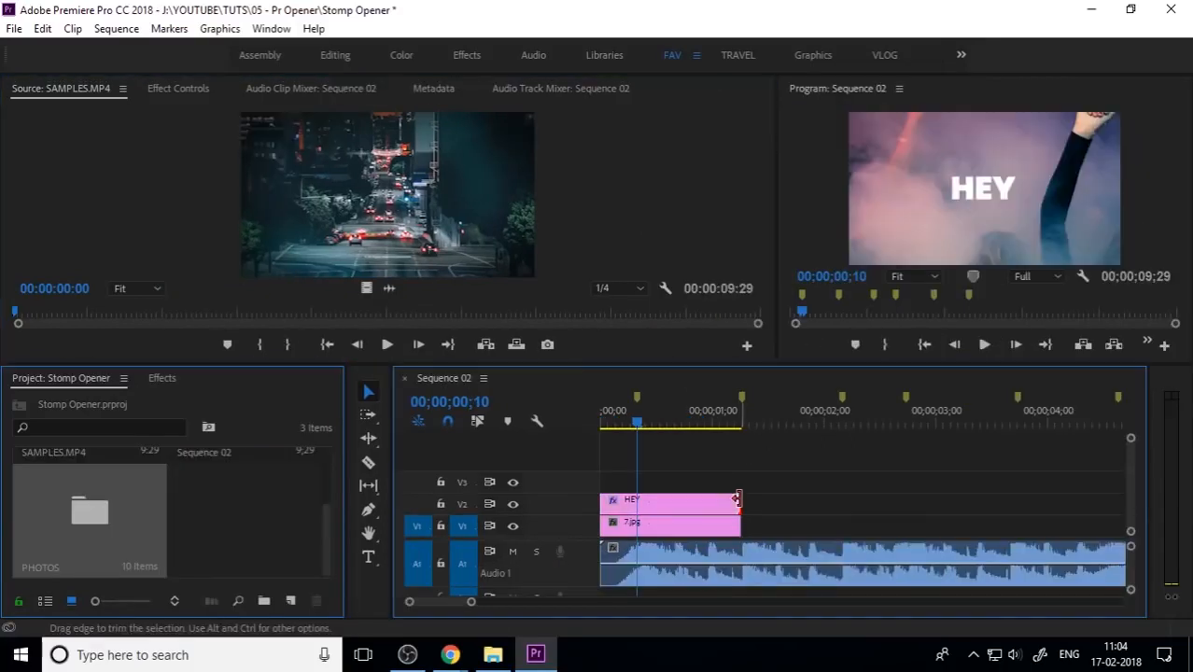
left_click(659, 511)
key("ctrl+k")
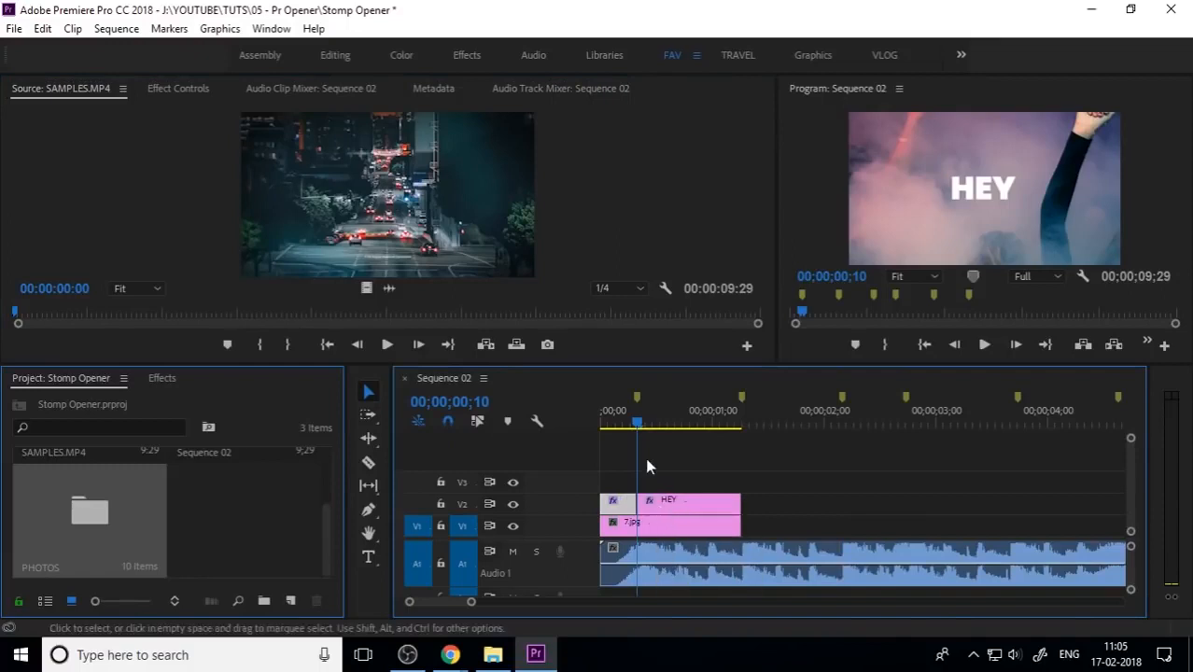
Play the opening to find the next beat, then split the remaining HEY title clip at 00;00;00;20
left_click_drag(638, 427, 578, 423)
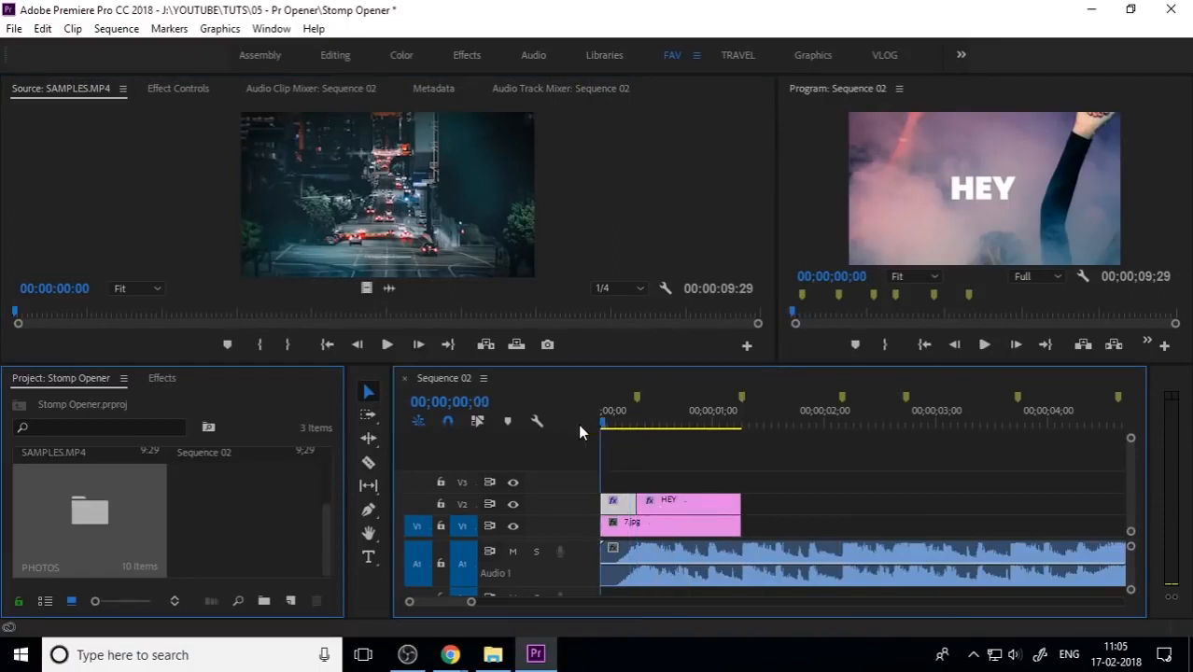
key("space")
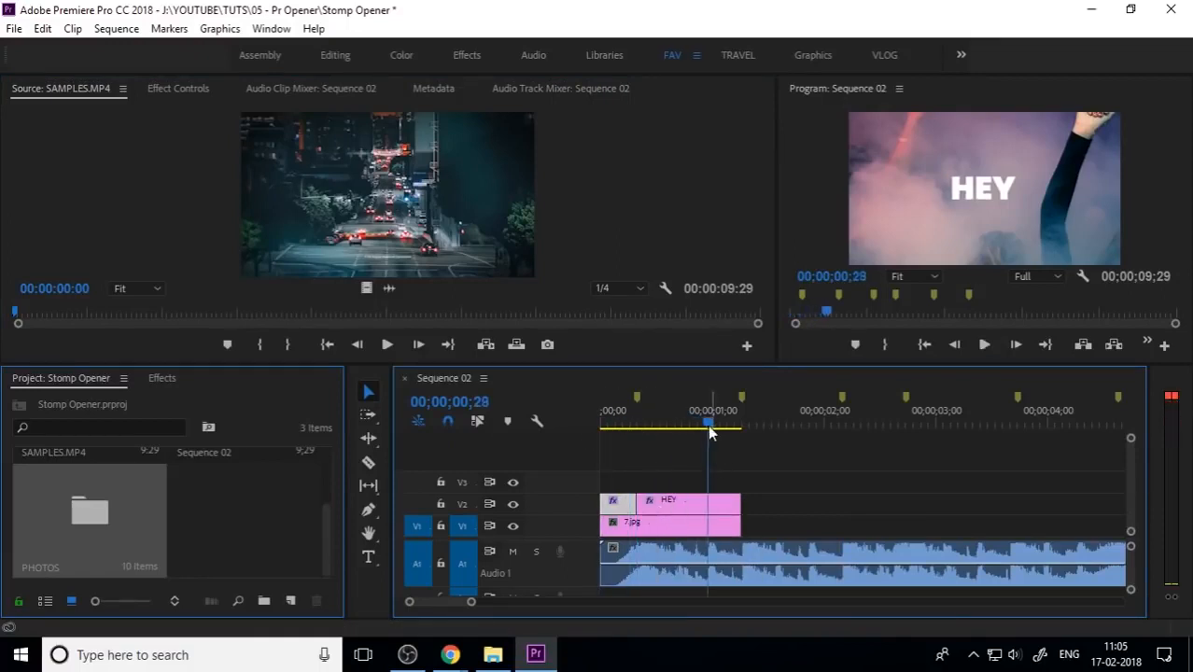
left_click_drag(708, 425, 674, 431)
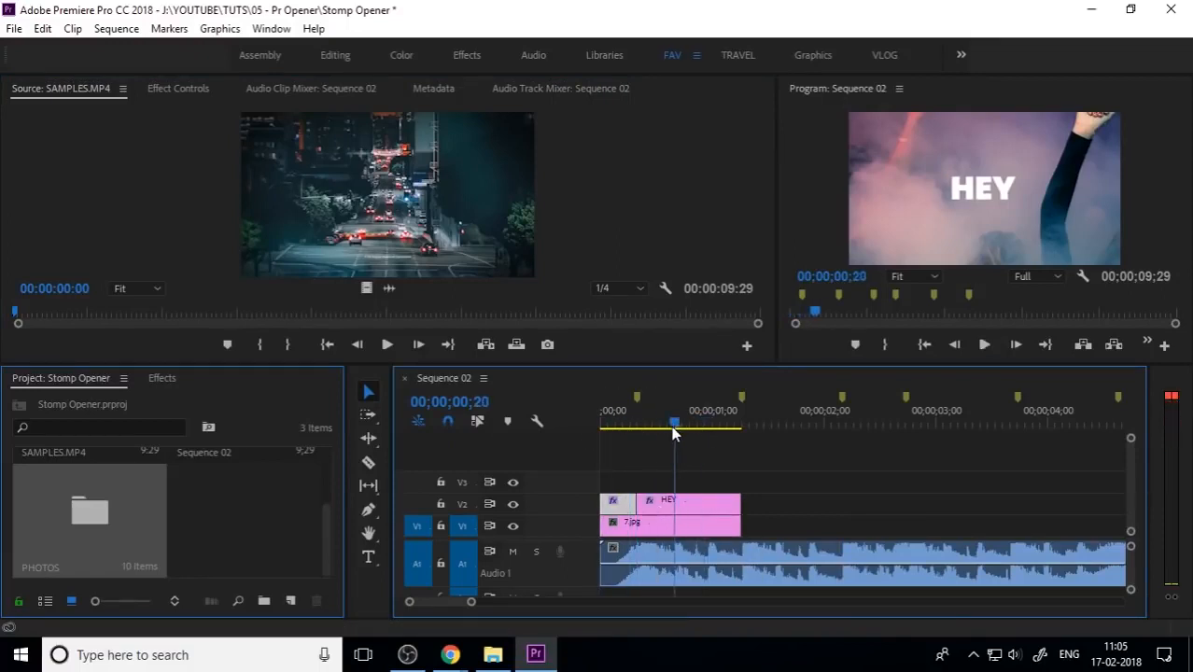
left_click(695, 495)
key("ctrl+k")
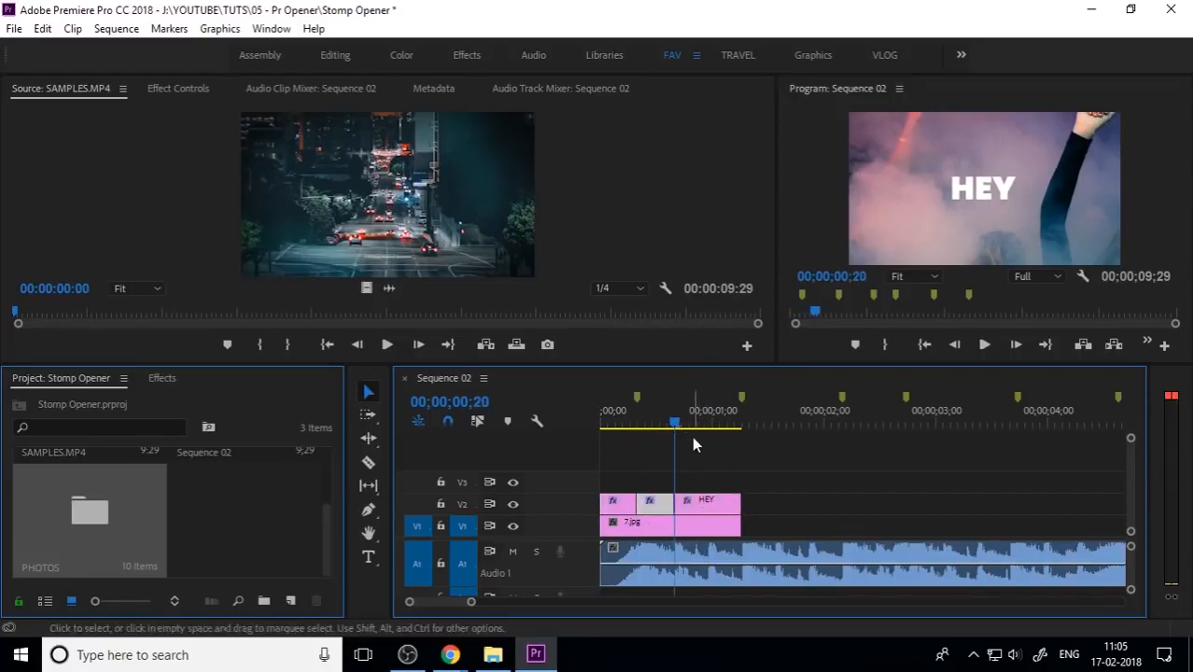
Replay from the sequence start to find the following beat, then split the last HEY title clip at 00;00;00;29
key("Home")
key("space")
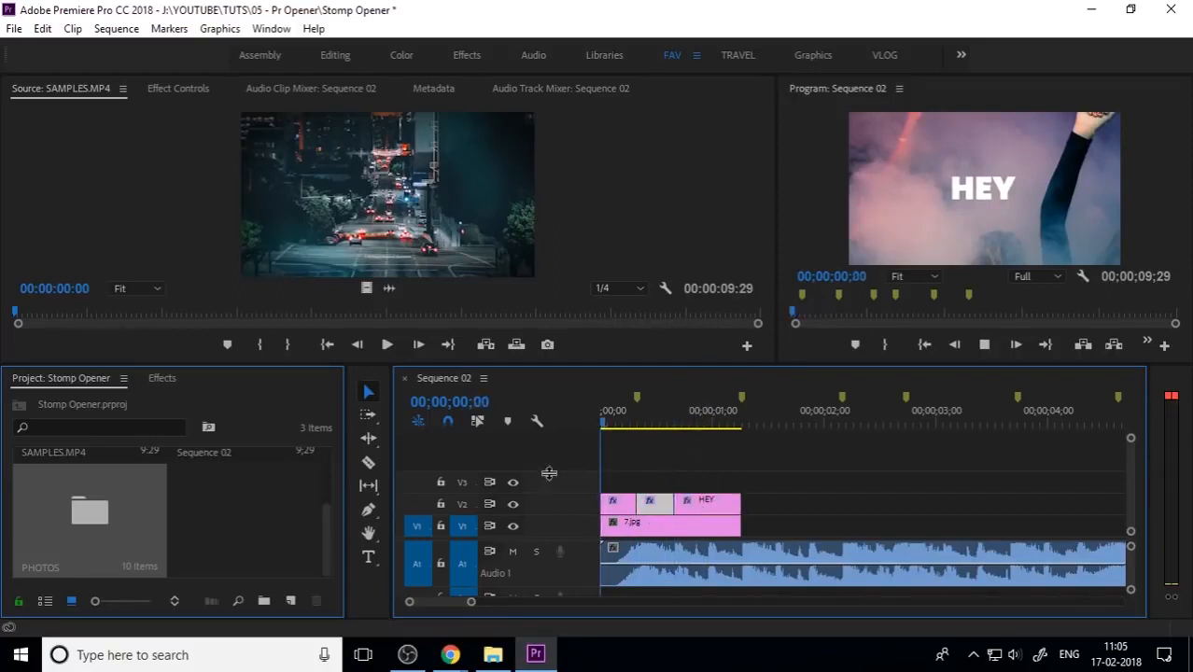
left_click_drag(738, 427, 705, 443)
left_click(716, 498)
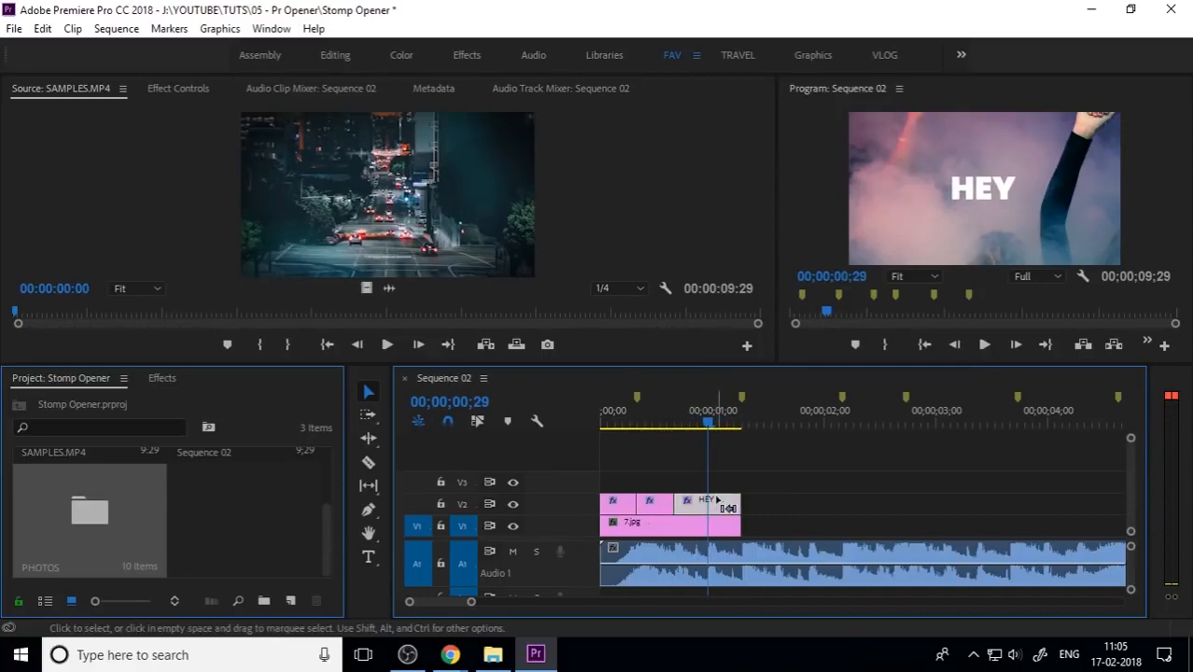
key("ctrl+k")
Play the cut titles from the start, then change the second title clip's text to "ITS"
key("Home")
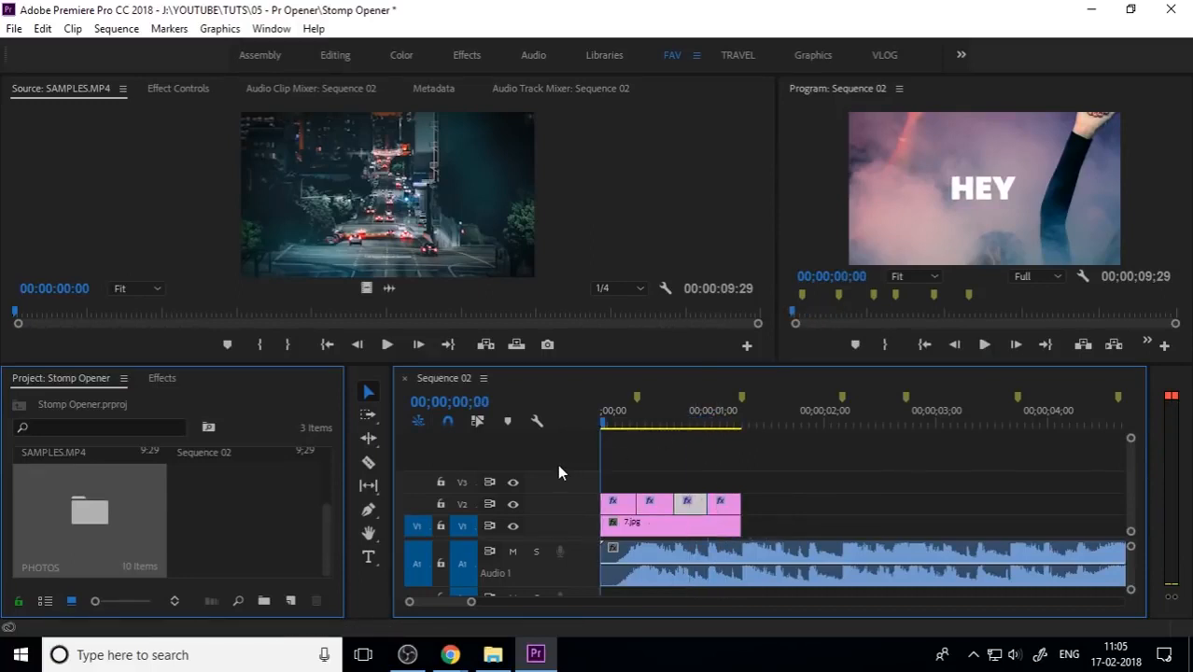
key("space")
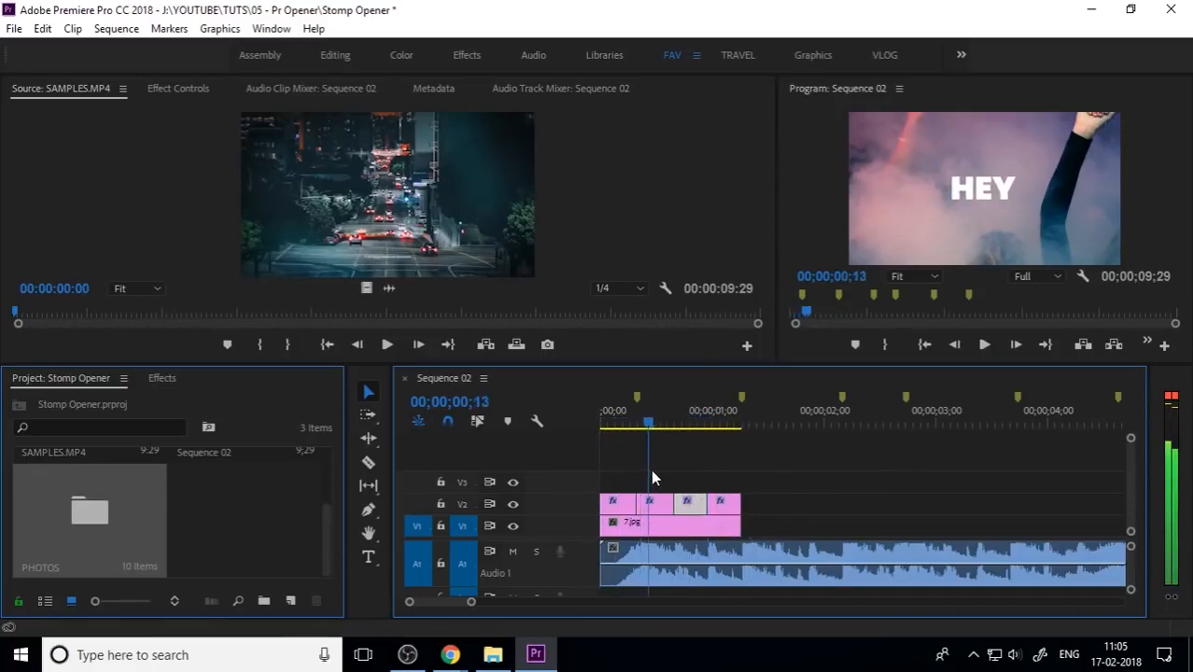
left_click(659, 503)
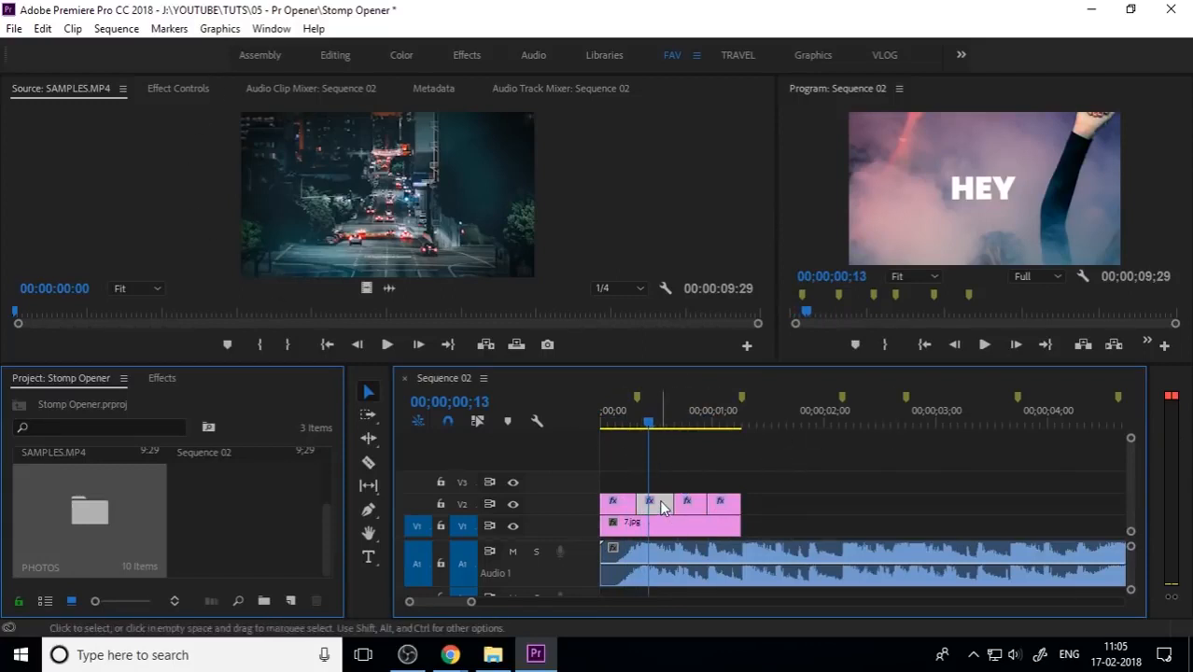
left_click(368, 558)
left_click(982, 195)
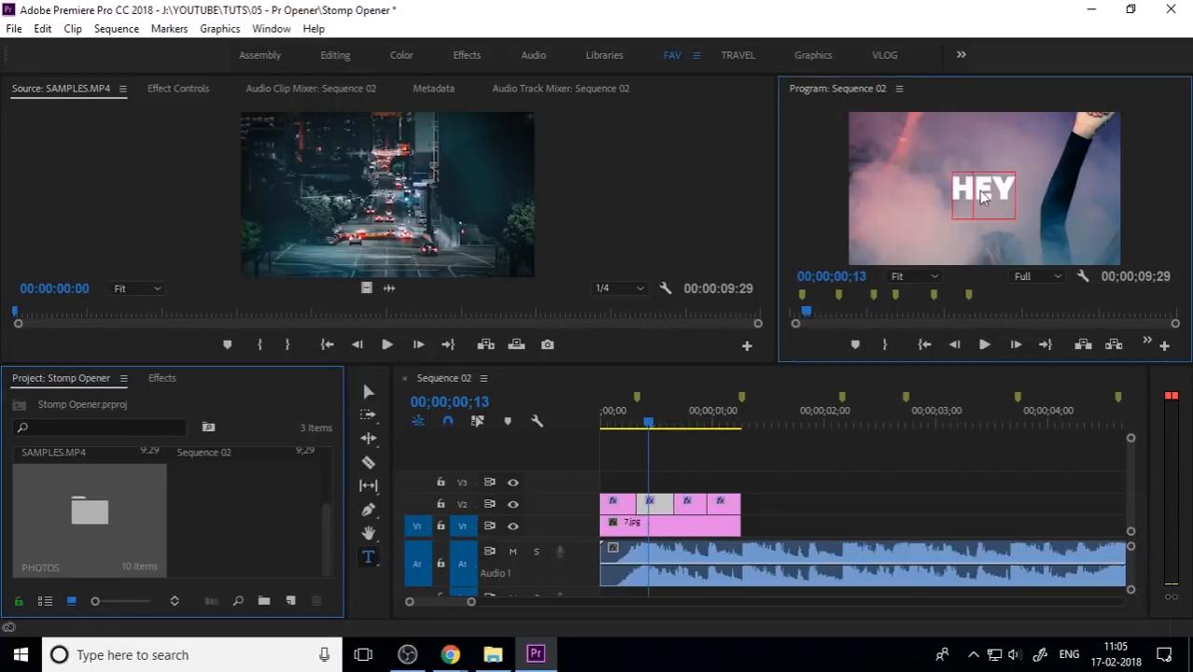
double_click(982, 191)
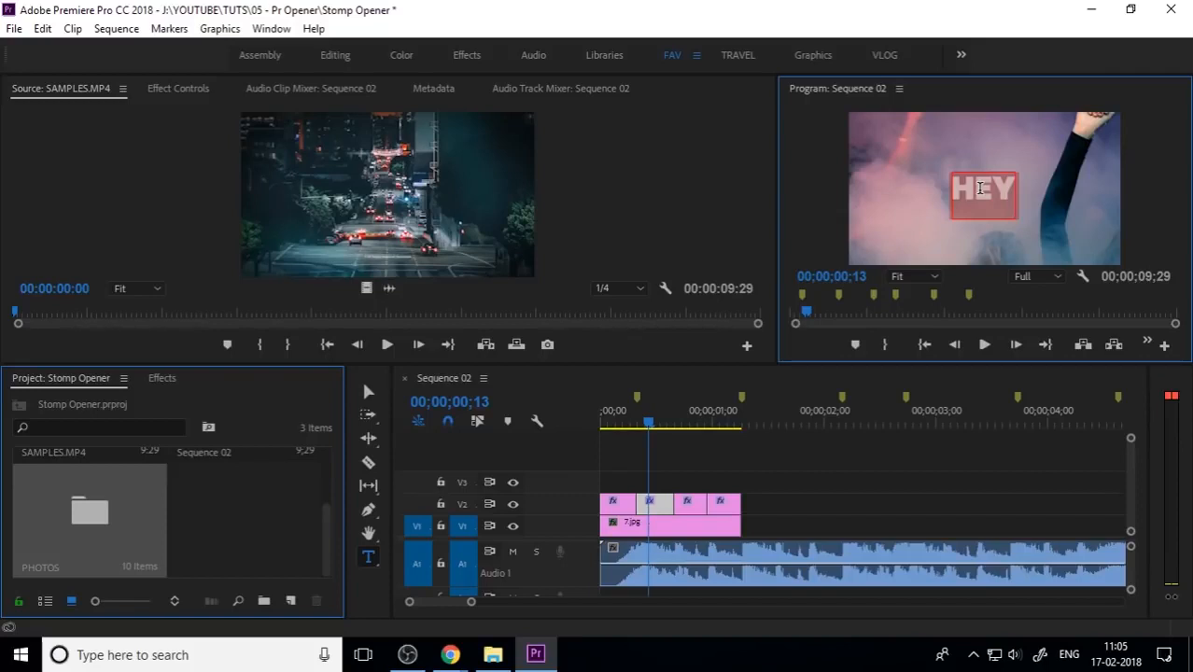
type("ITS")
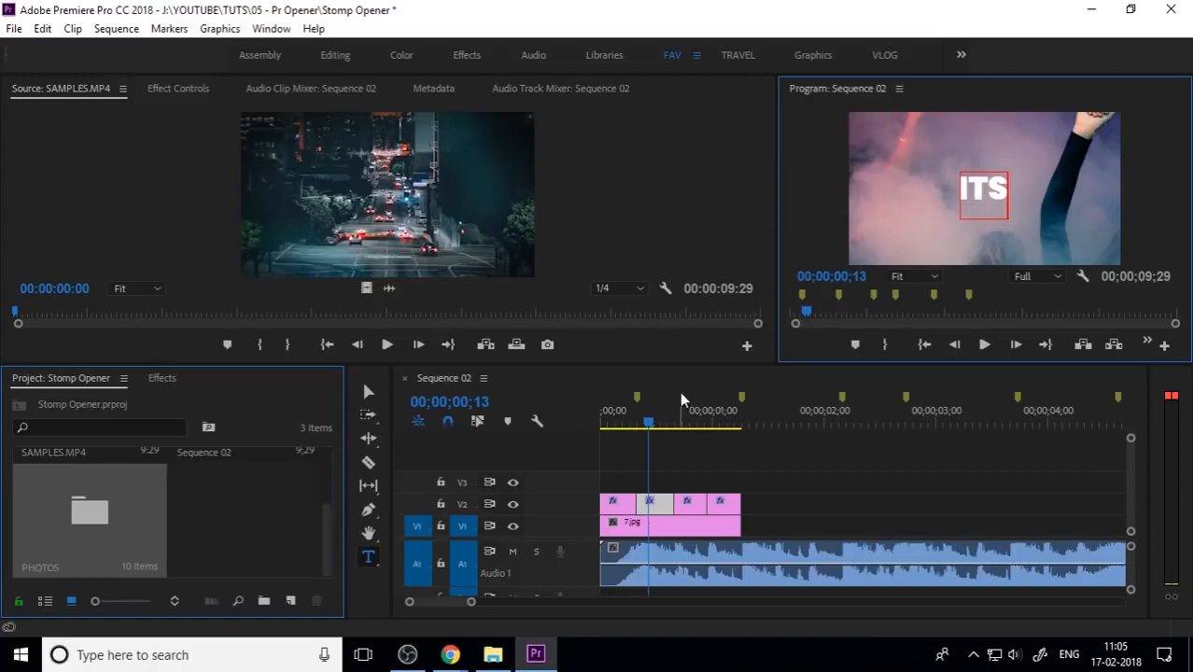
Change the third title clip's text on V2 to "ME"
left_click_drag(656, 421, 693, 422)
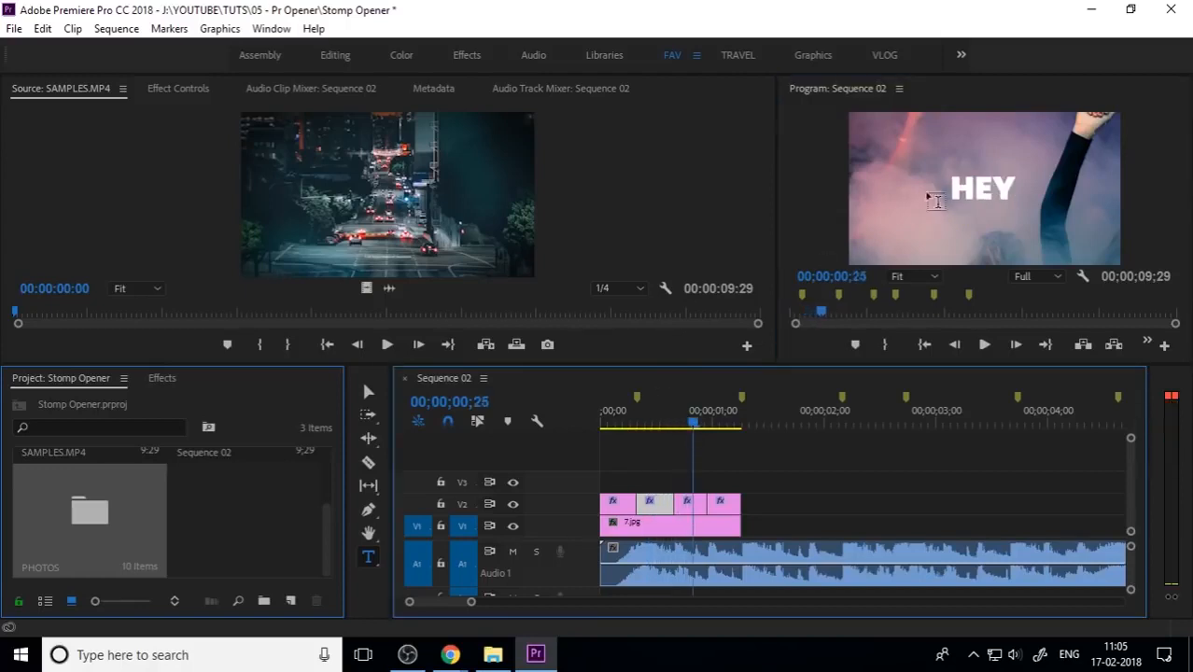
left_click(696, 502)
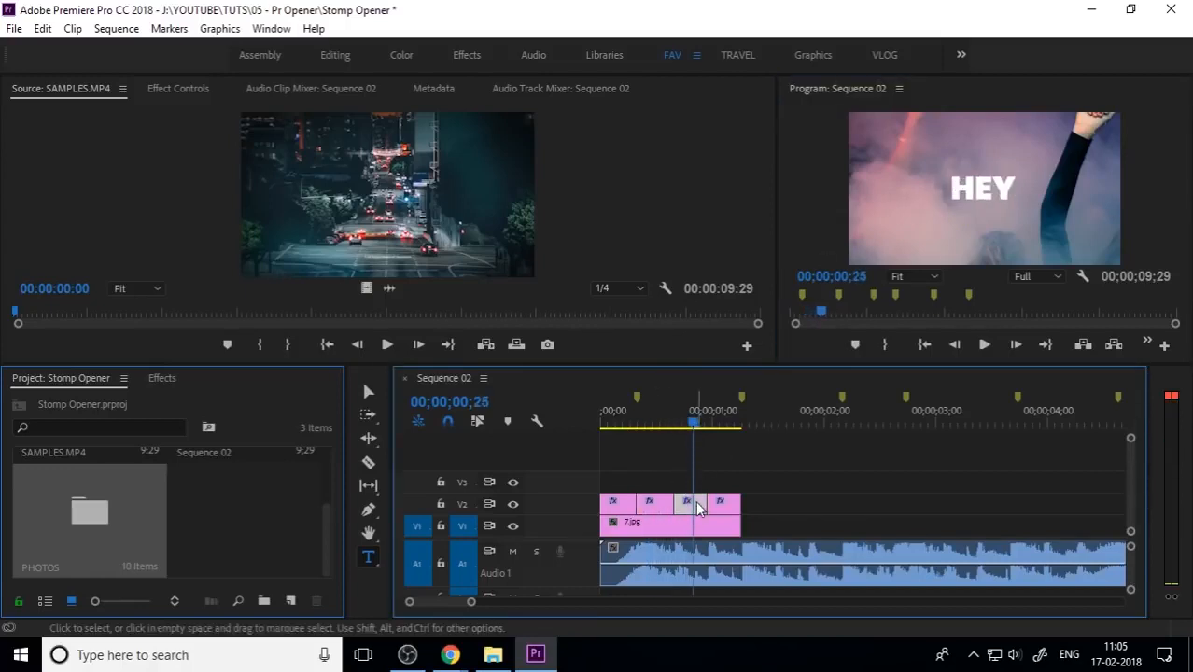
left_click(990, 175)
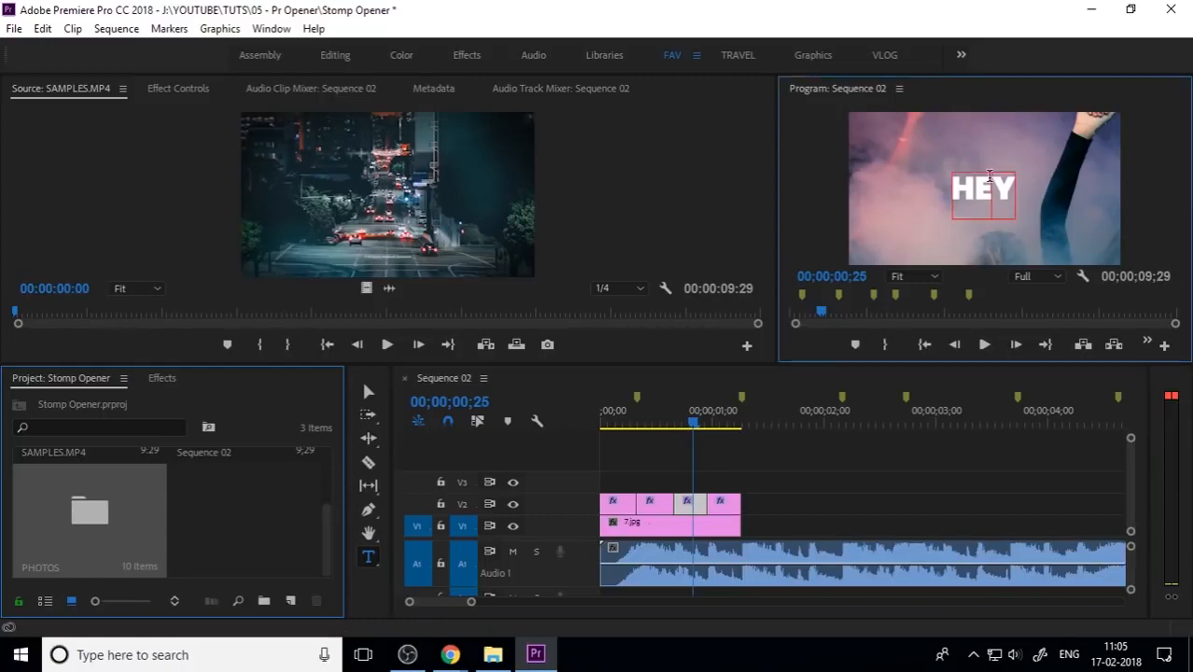
double_click(990, 175)
type("ME")
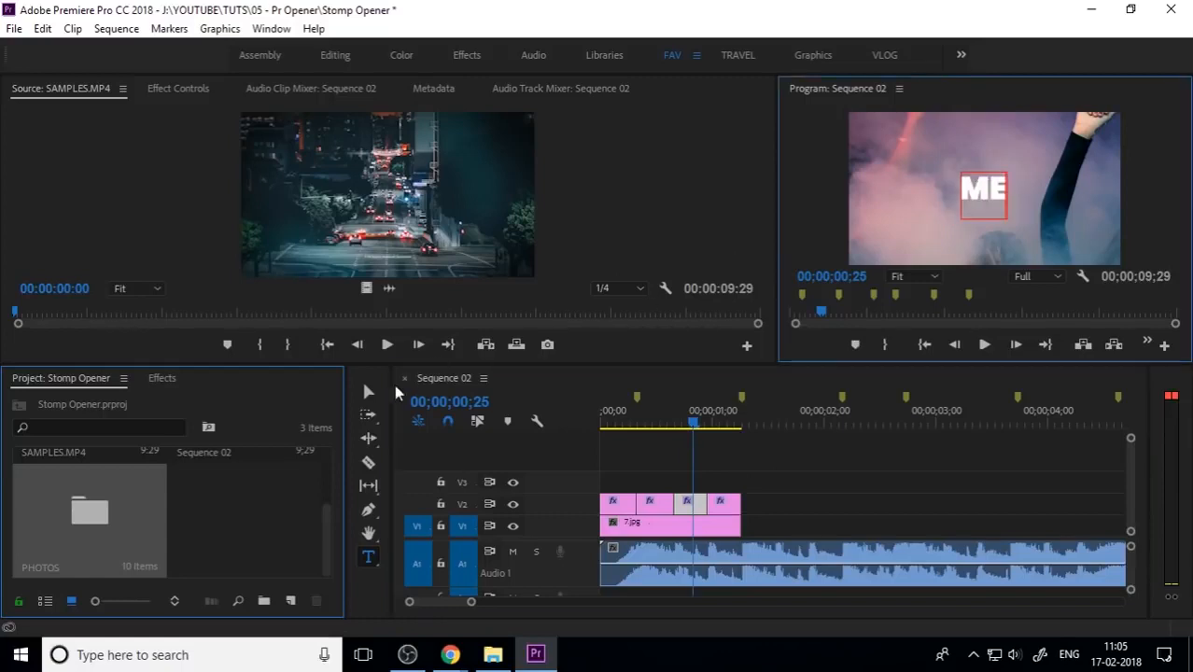
Replace the text of the fourth title clip on V2 with the person's first name in capitals, then deselect it
left_click(368, 392)
left_click_drag(692, 422, 730, 439)
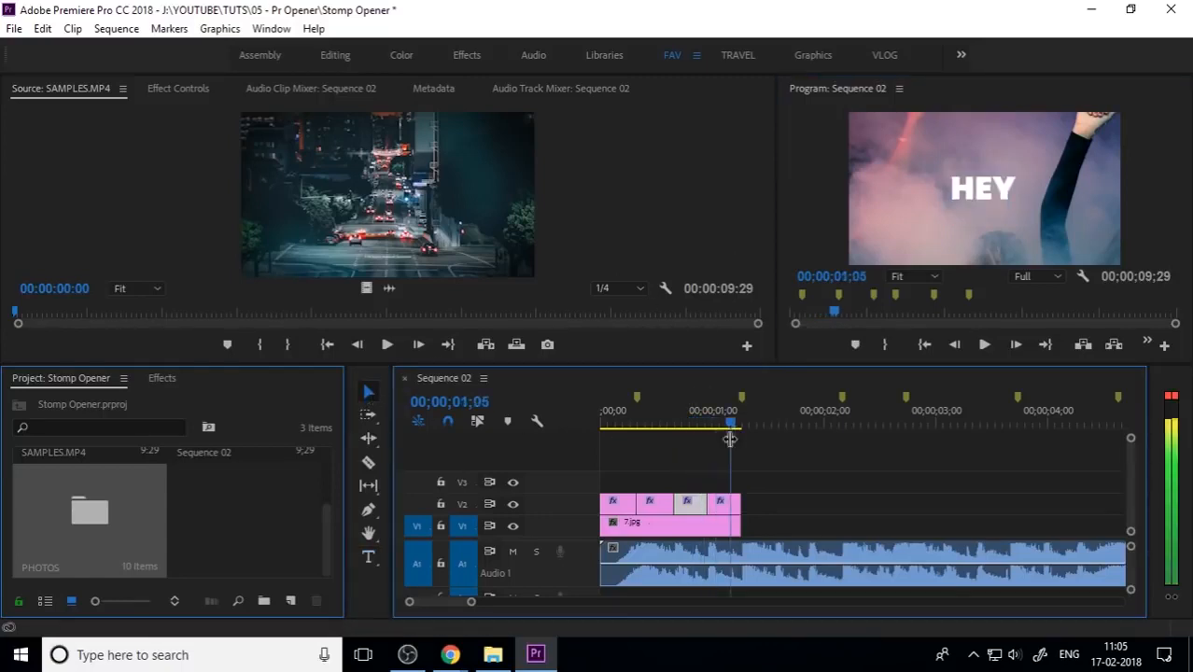
left_click(725, 509)
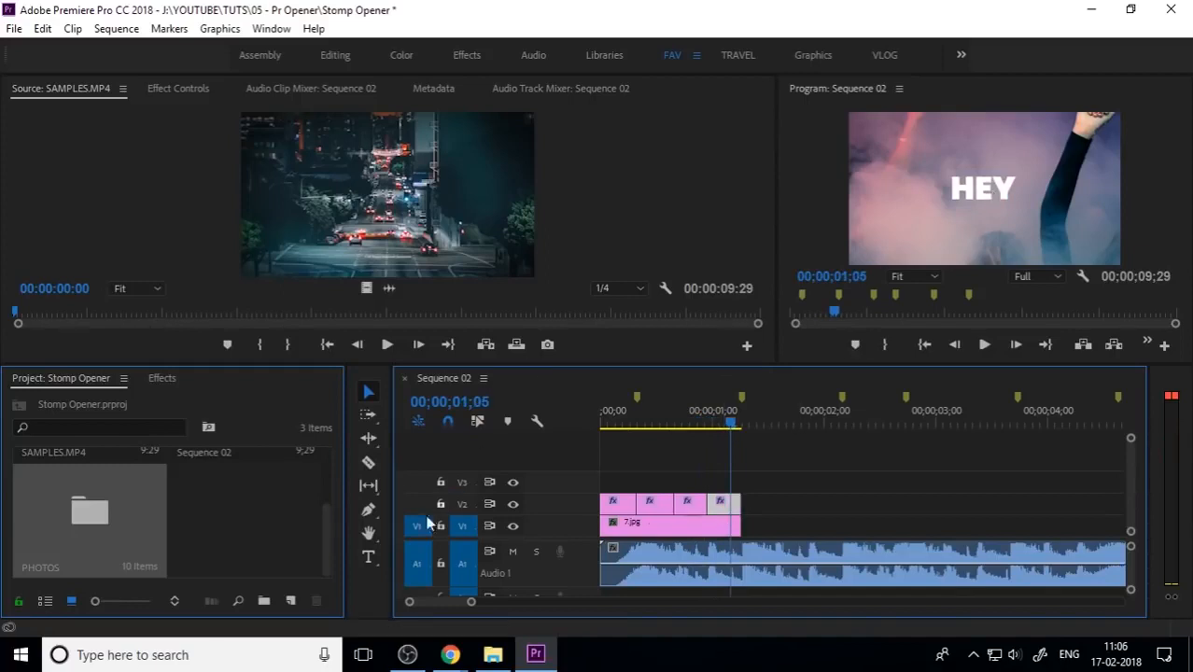
left_click(368, 558)
left_click(997, 189)
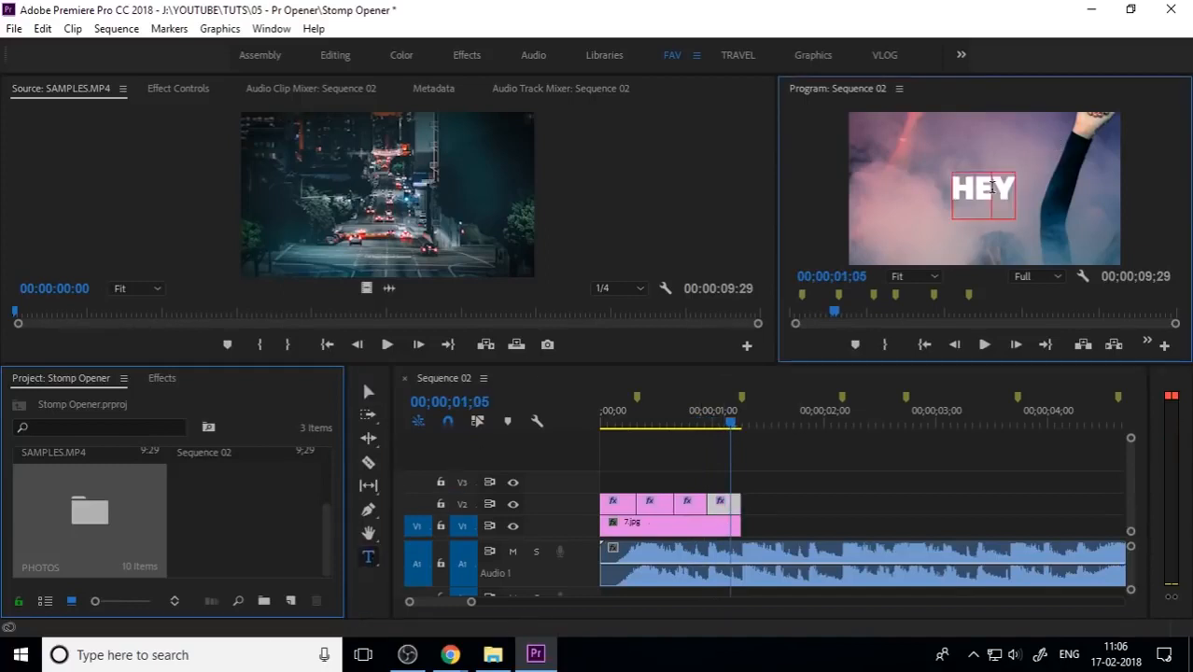
double_click(997, 190)
key("BackSpace")
type("IRSHAD")
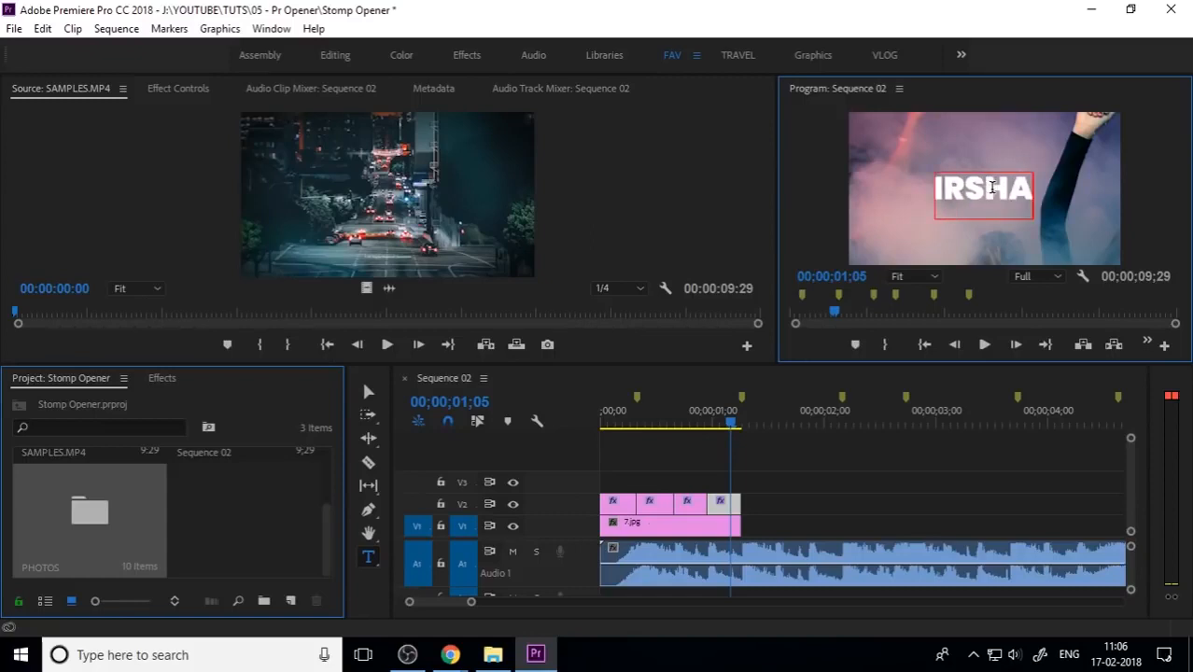
left_click(368, 392)
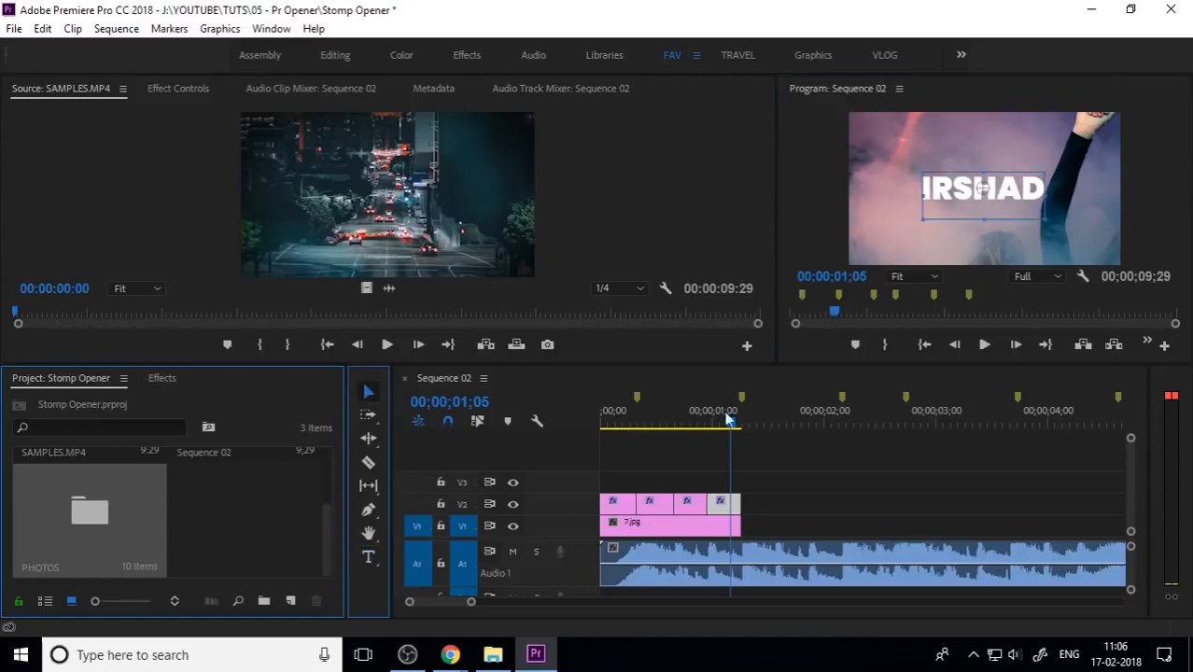
left_click(805, 480)
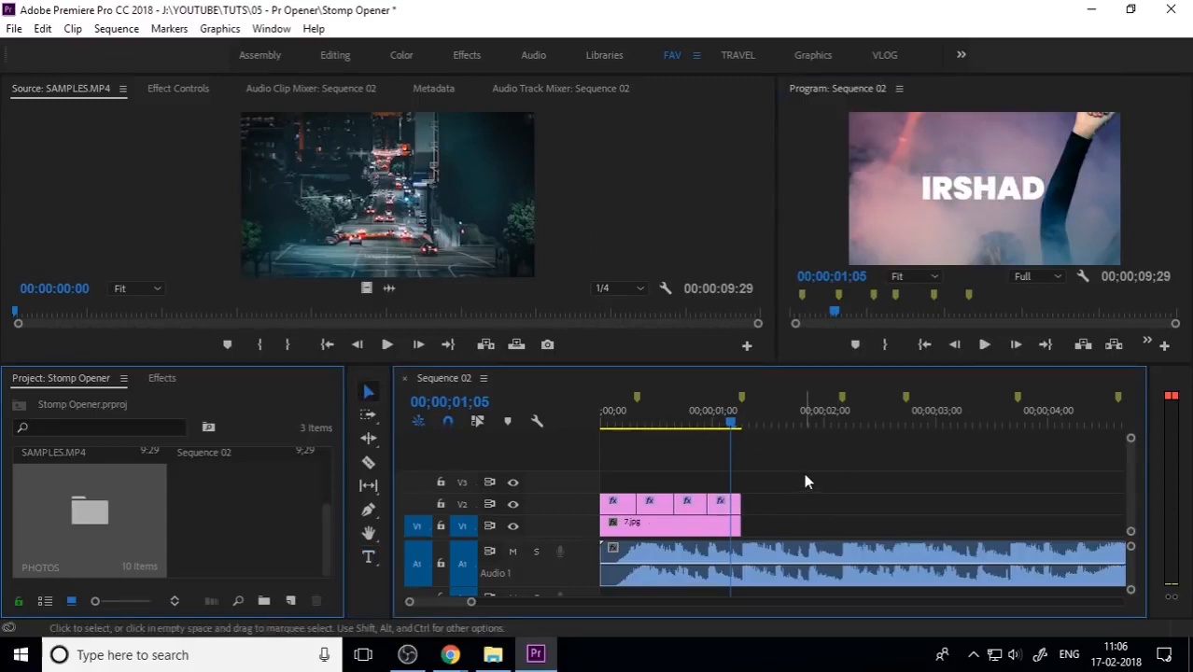
Play the four titles from the sequence start to check their timing against the music
left_click_drag(730, 422, 561, 447)
key("space")
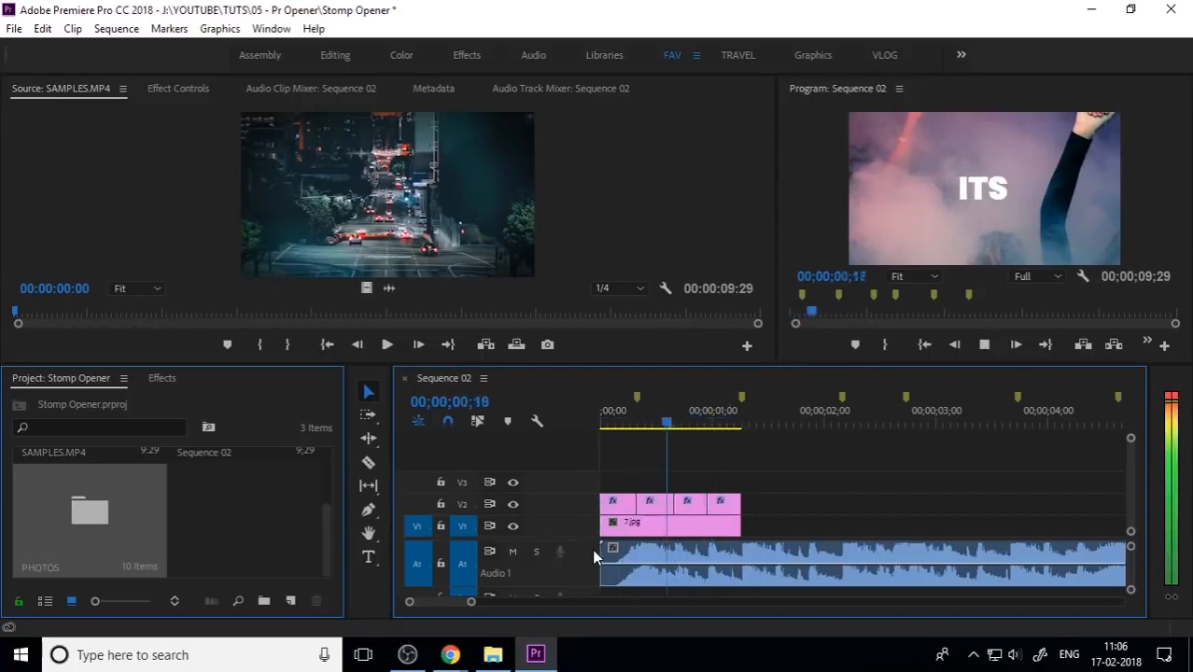
key("space")
key("Home")
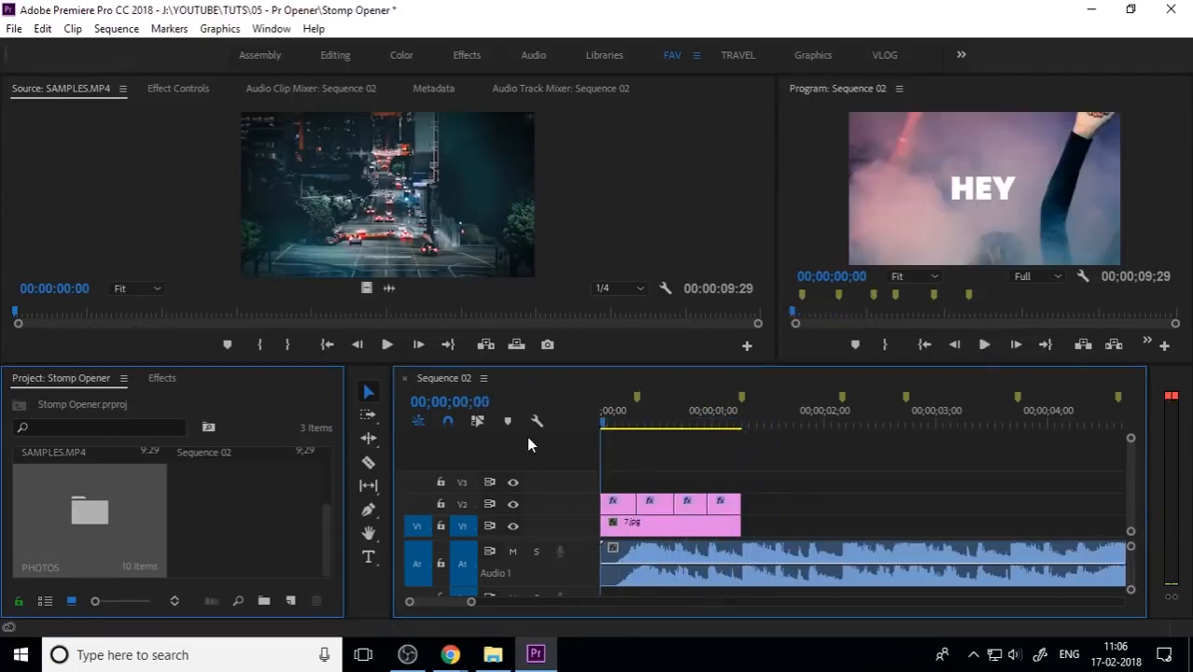
key("space")
key("space")
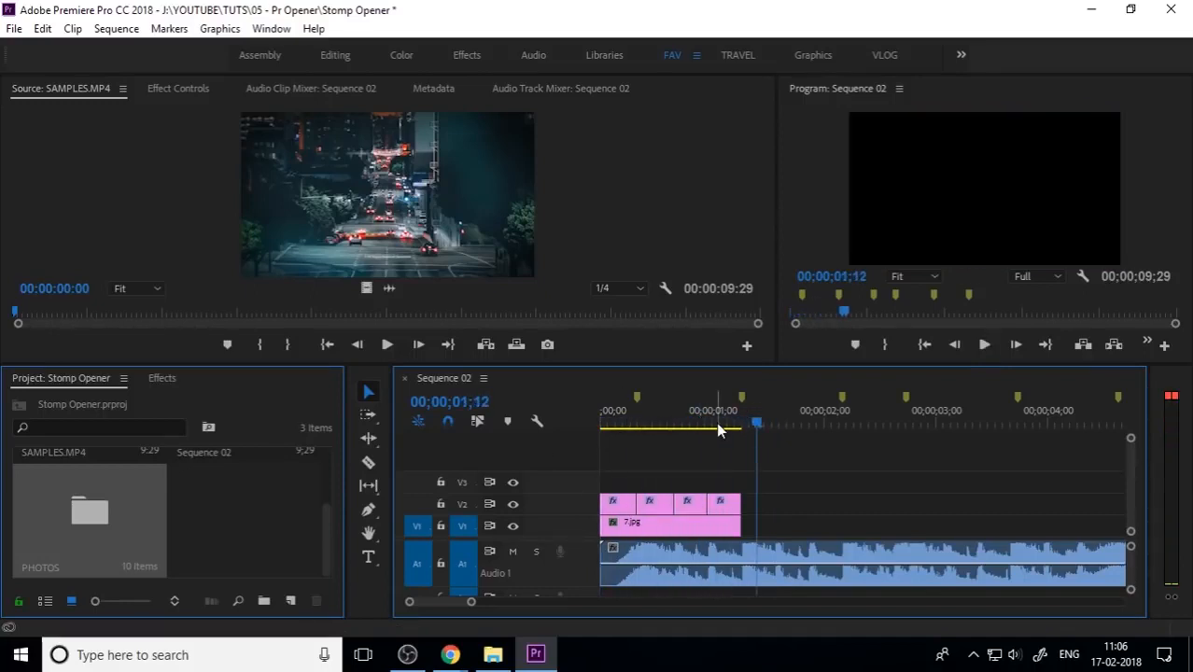
left_click_drag(747, 426, 683, 426)
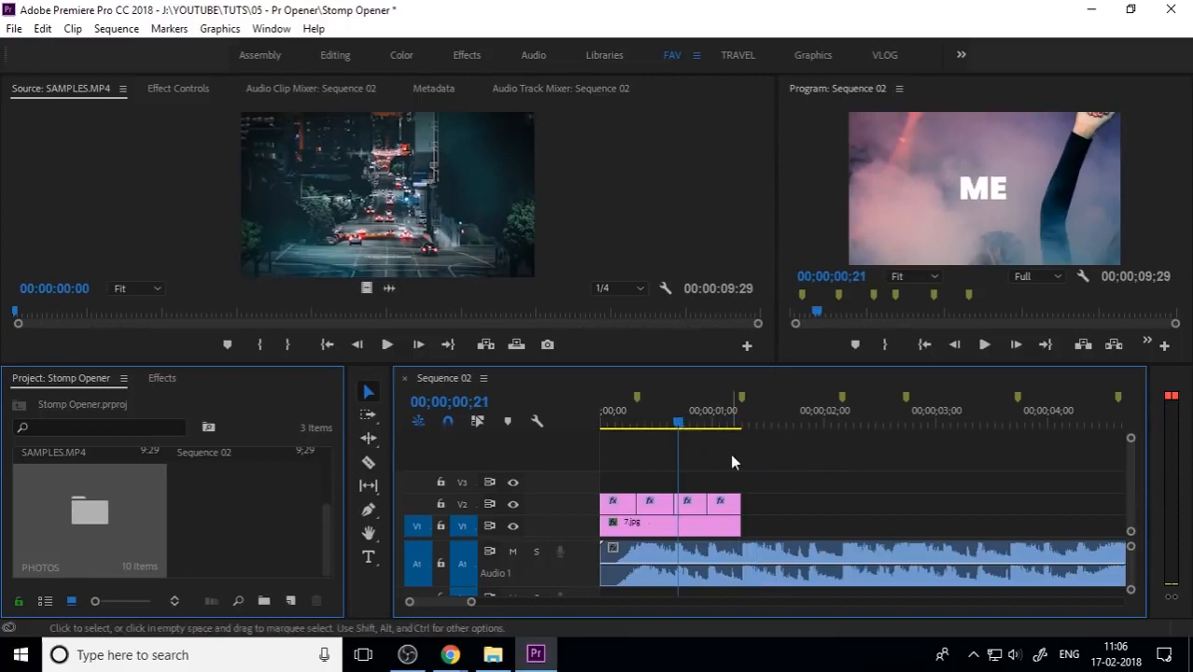
Nest the four title clips on V2 into one sequence named "TEXT 1"
left_click_drag(765, 476, 600, 500)
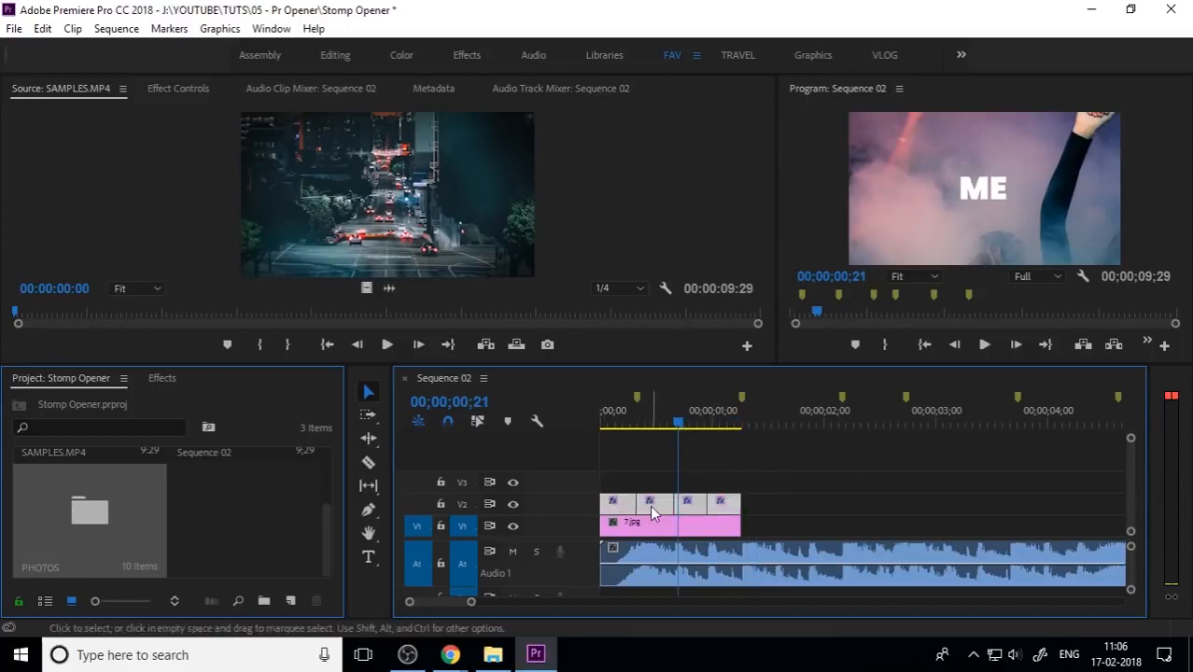
right_click(657, 509)
left_click(715, 427)
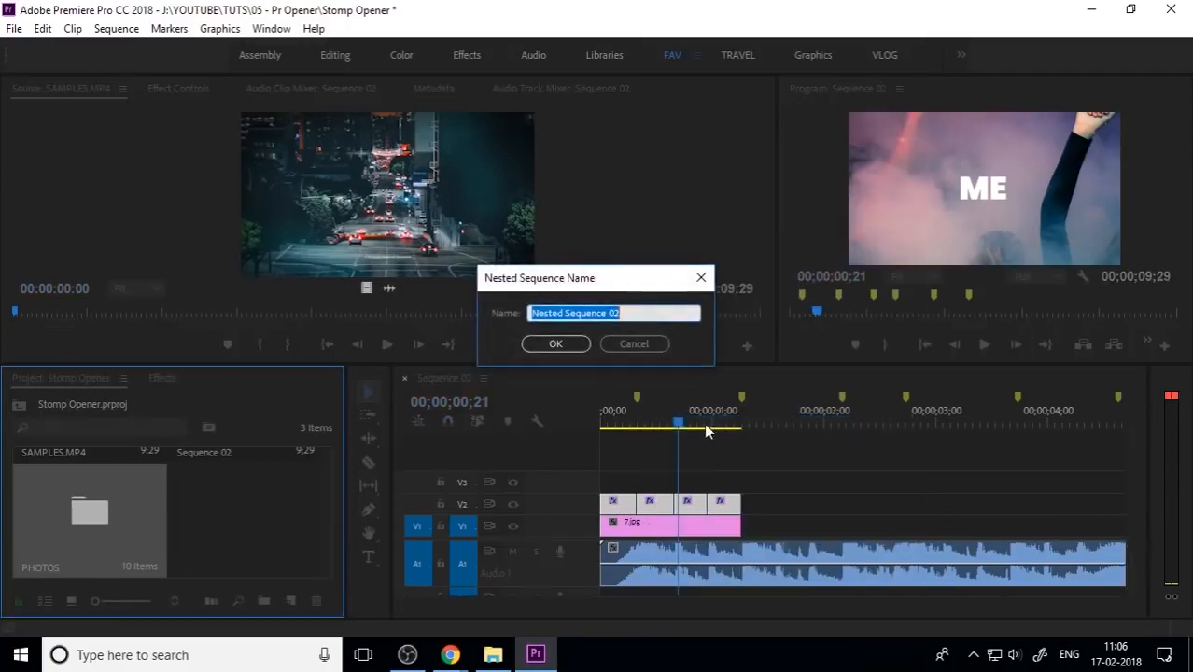
type("TEX")
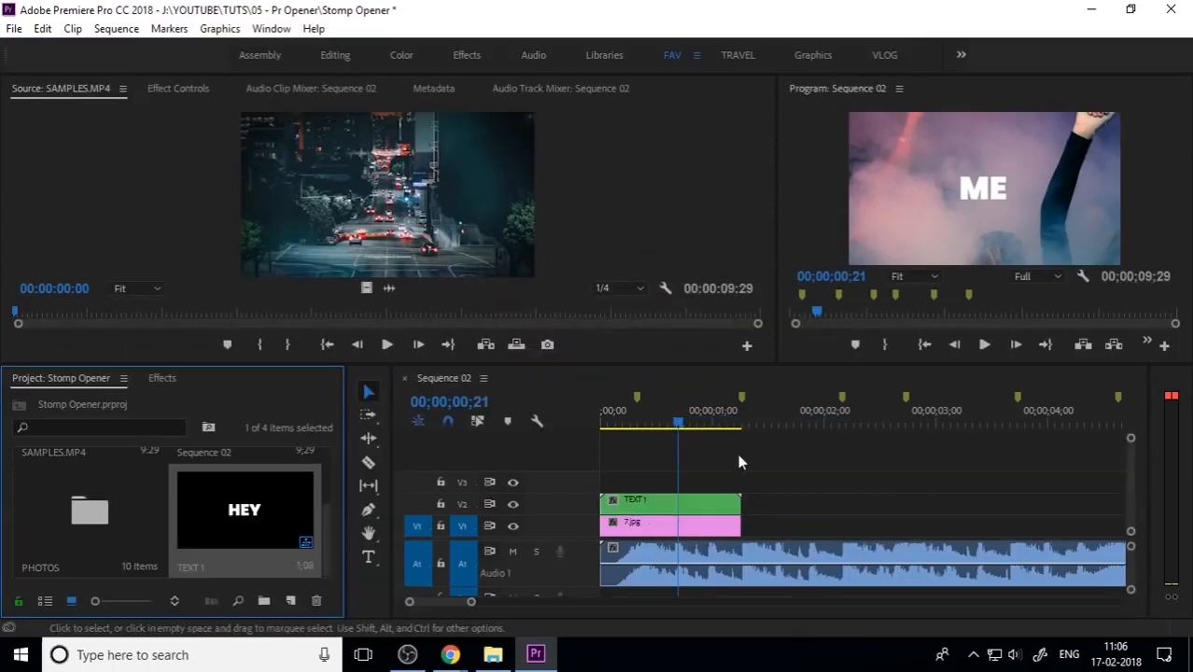
Nest the 7.jpg clip on V1 into a sequence named "PHOTOS 1"
left_click(701, 531)
right_click(701, 531)
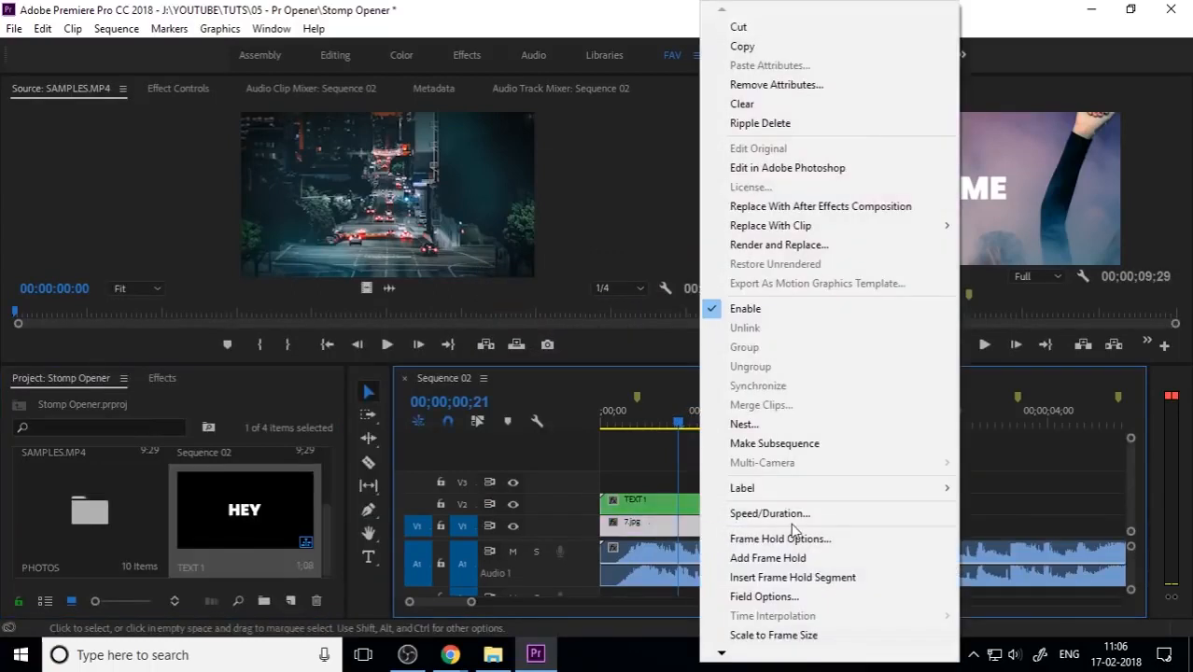
left_click(773, 424)
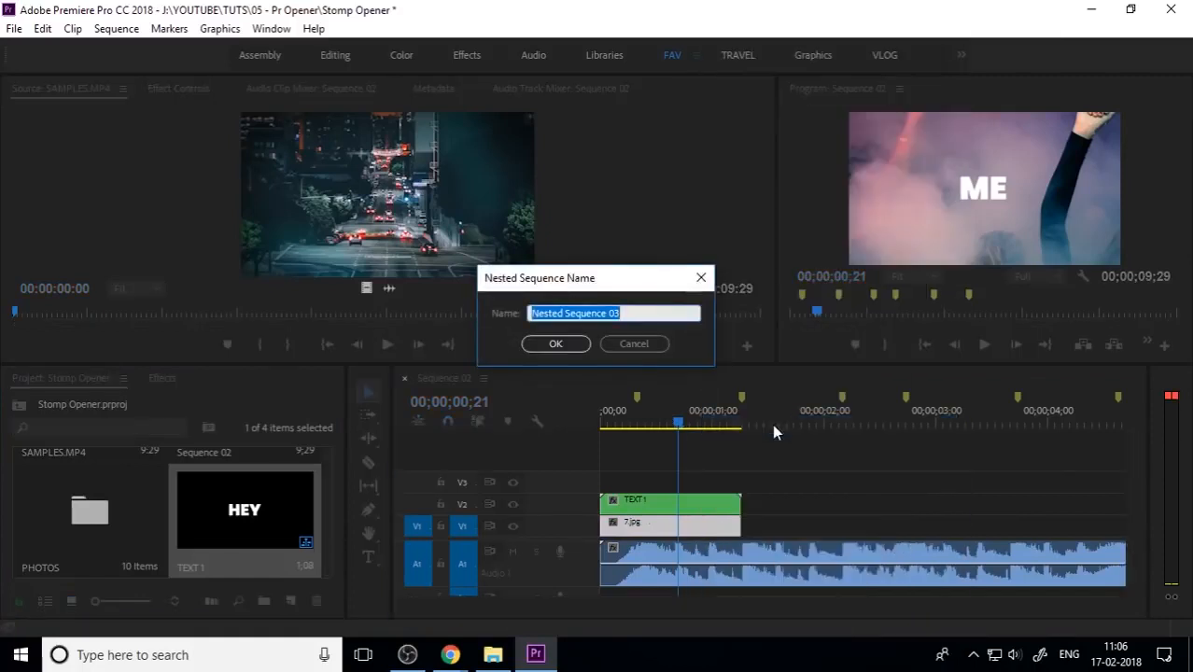
type("PHOTOS ")
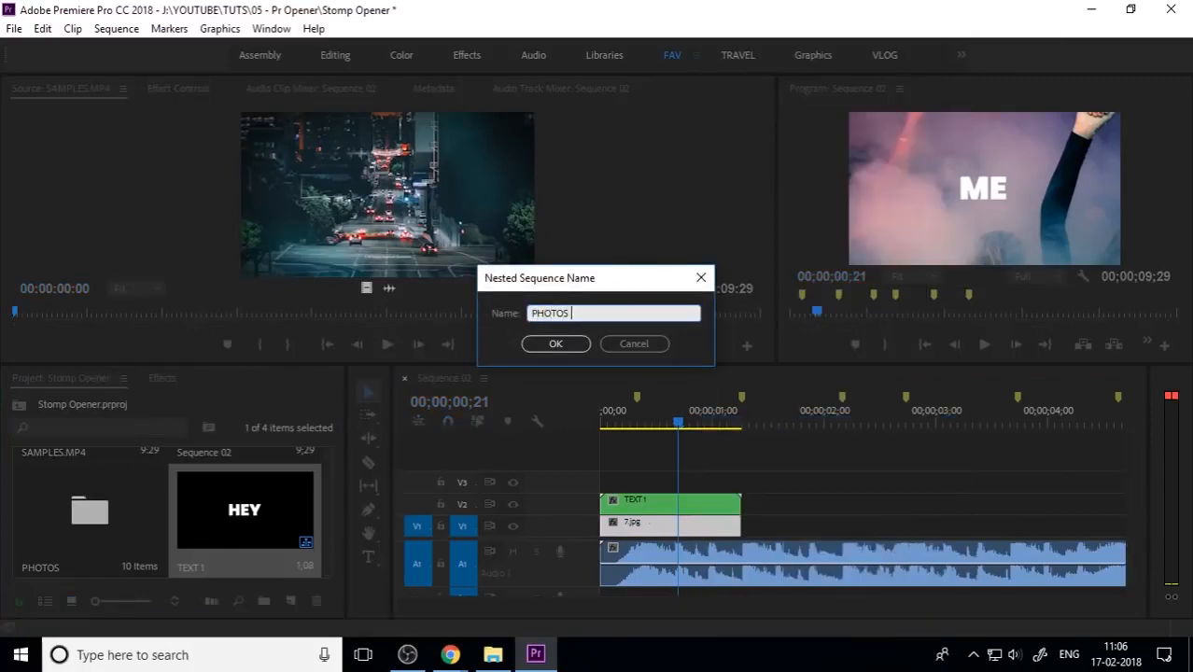
type("1")
key("Return")
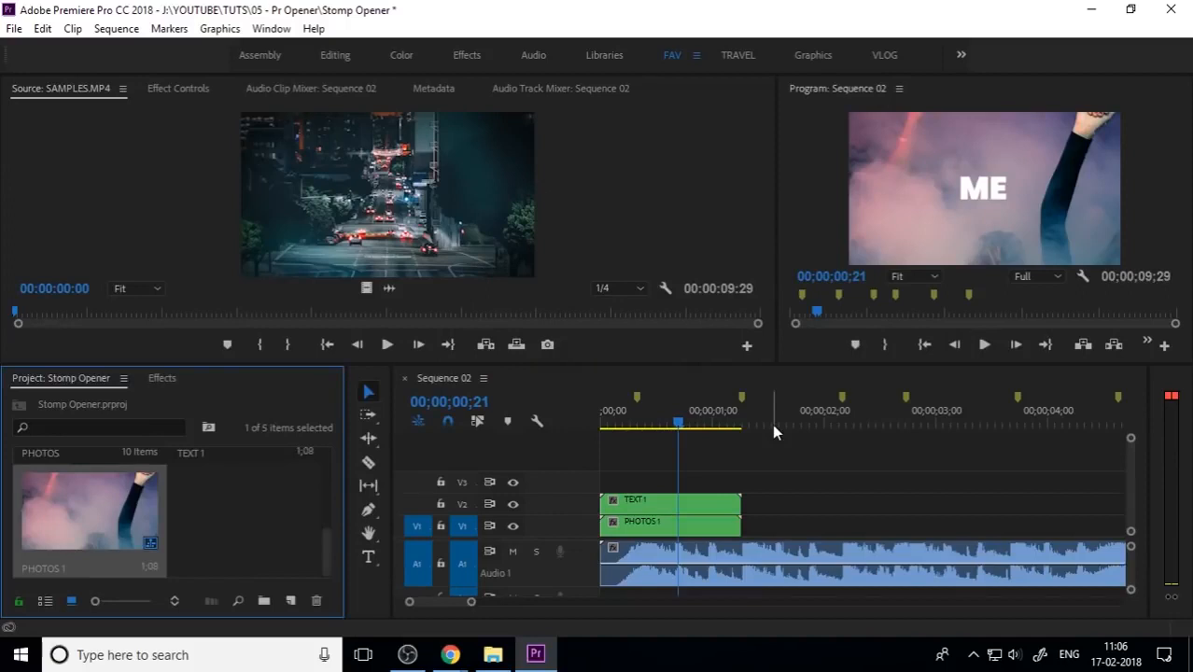
Return the playhead to the sequence start and create a 1280 × 720 adjustment layer named "SCALE"
left_click_drag(687, 422, 602, 426)
left_click(642, 500)
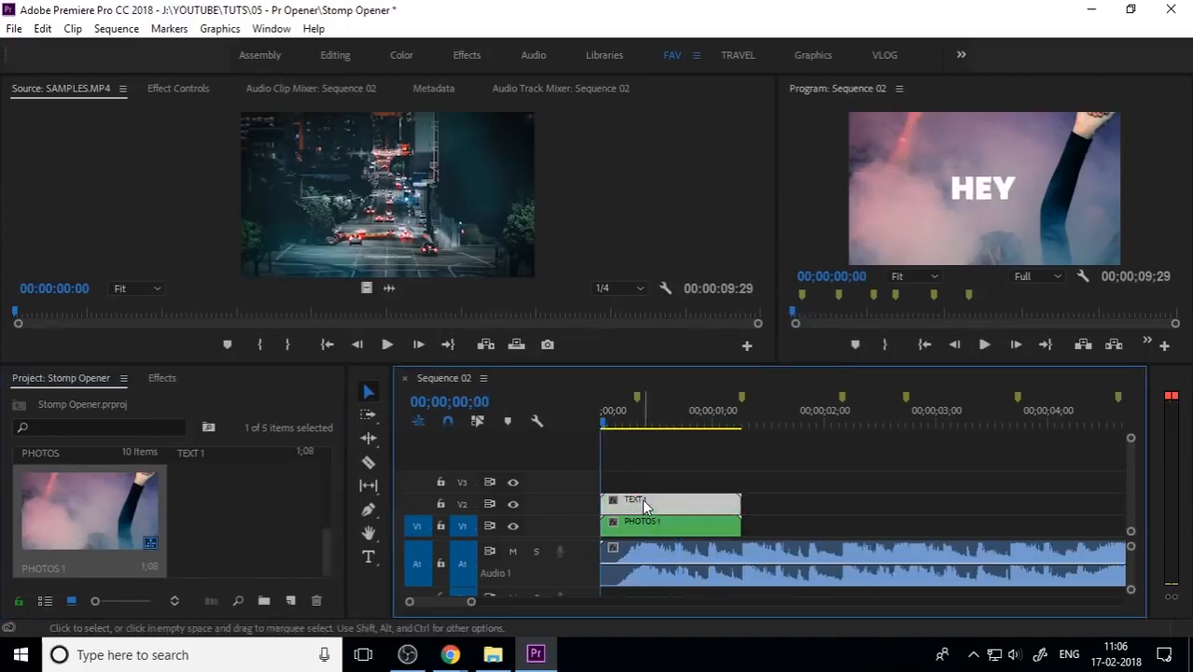
left_click(774, 479)
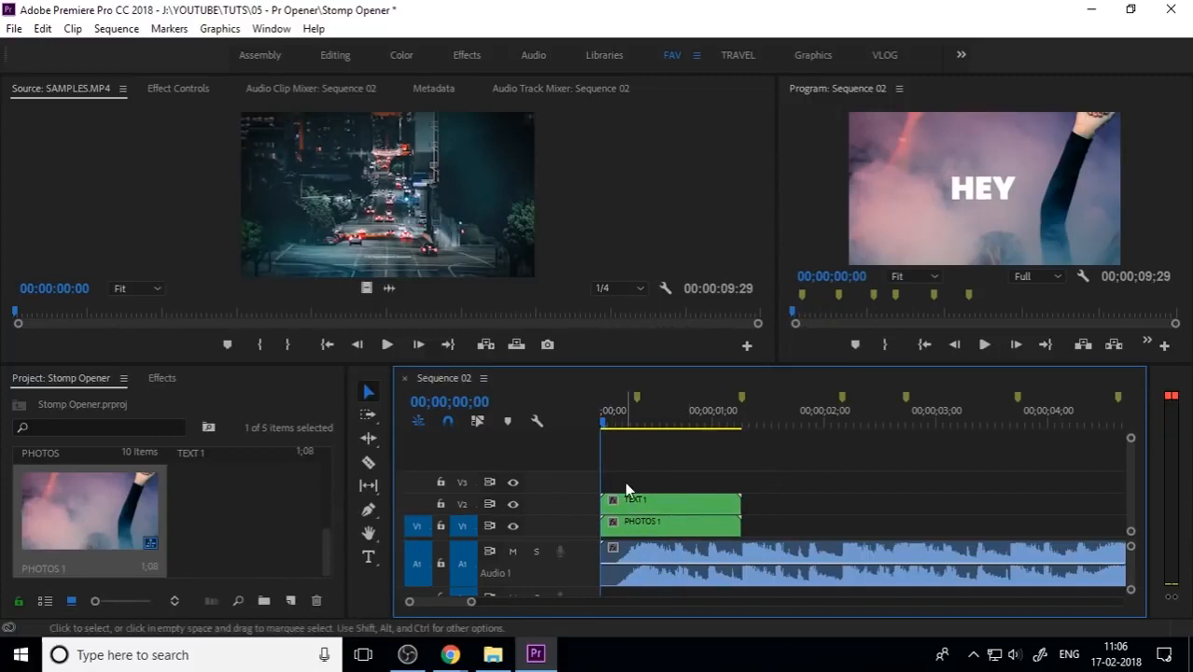
left_click(290, 600)
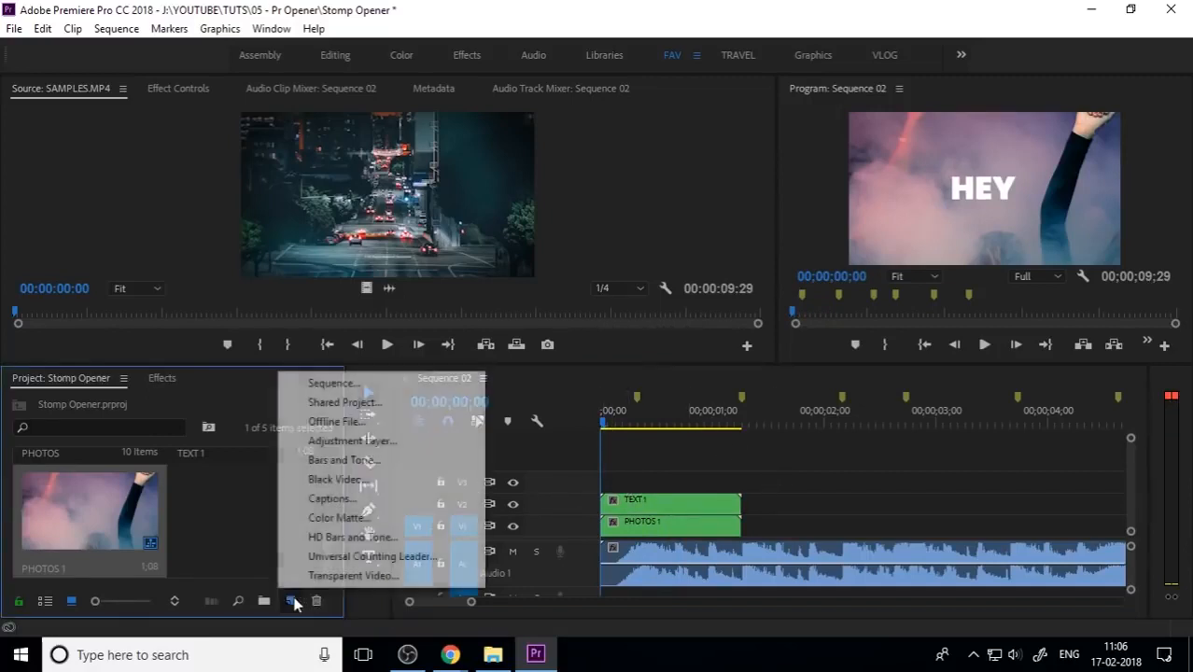
left_click(390, 440)
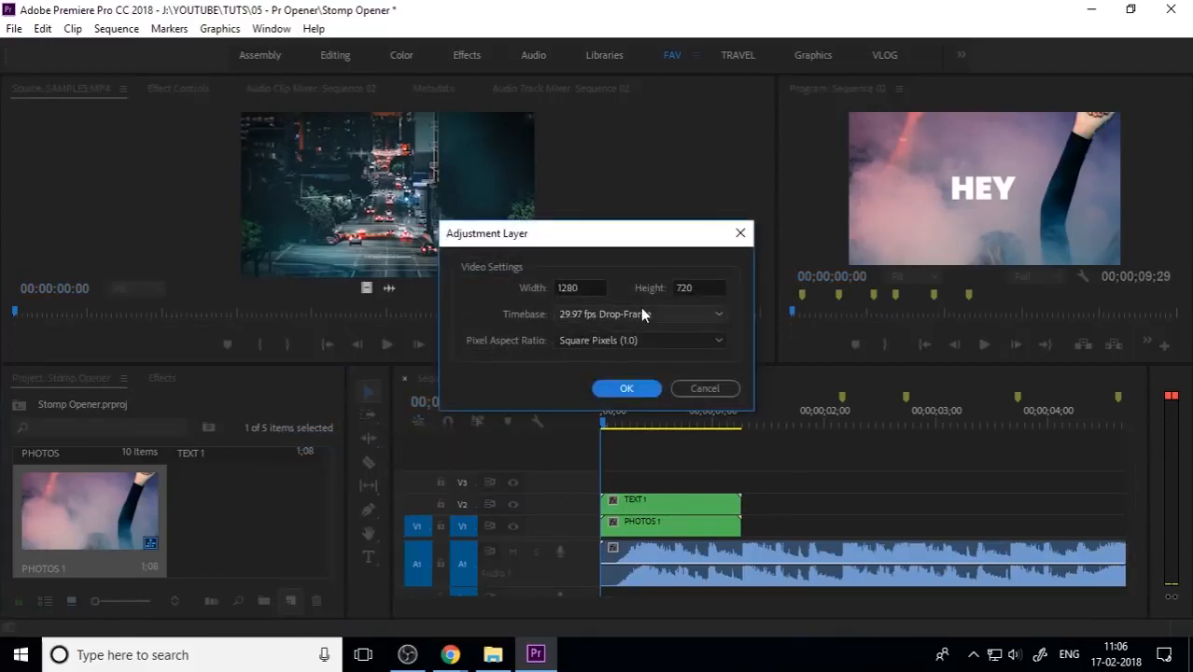
left_click(635, 387)
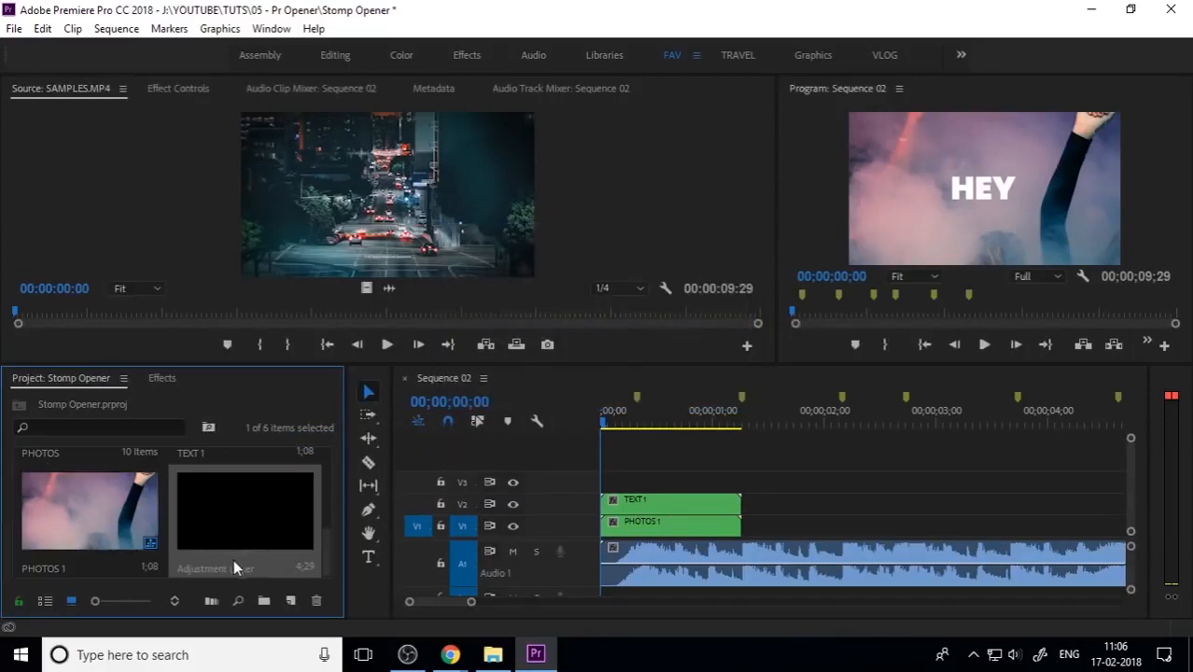
left_click(233, 564)
type("sc")
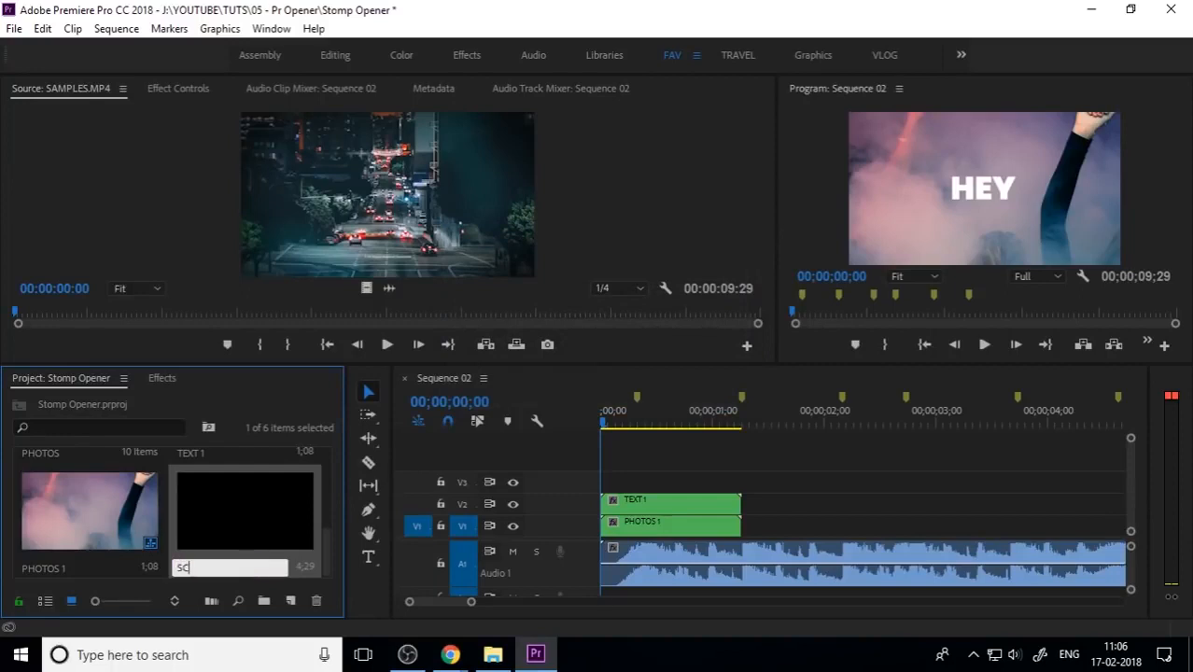
key("Return")
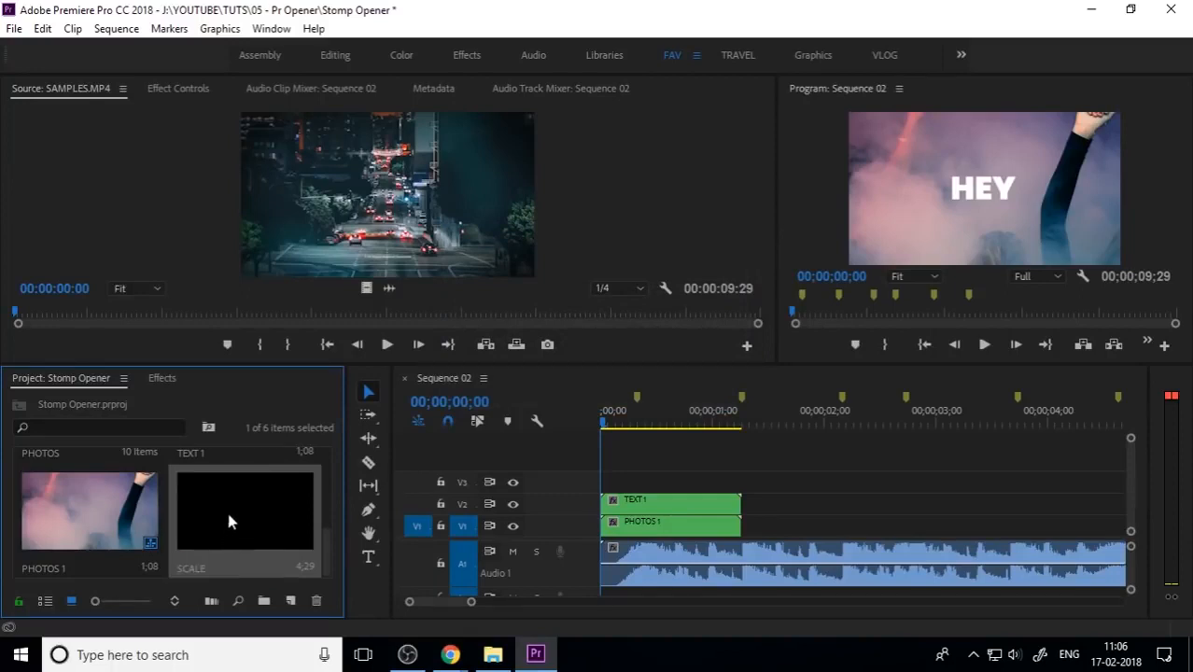
Place the SCALE adjustment layer on V3 at the sequence start and trim it to the end of the nested clips
left_click_drag(226, 508, 612, 491)
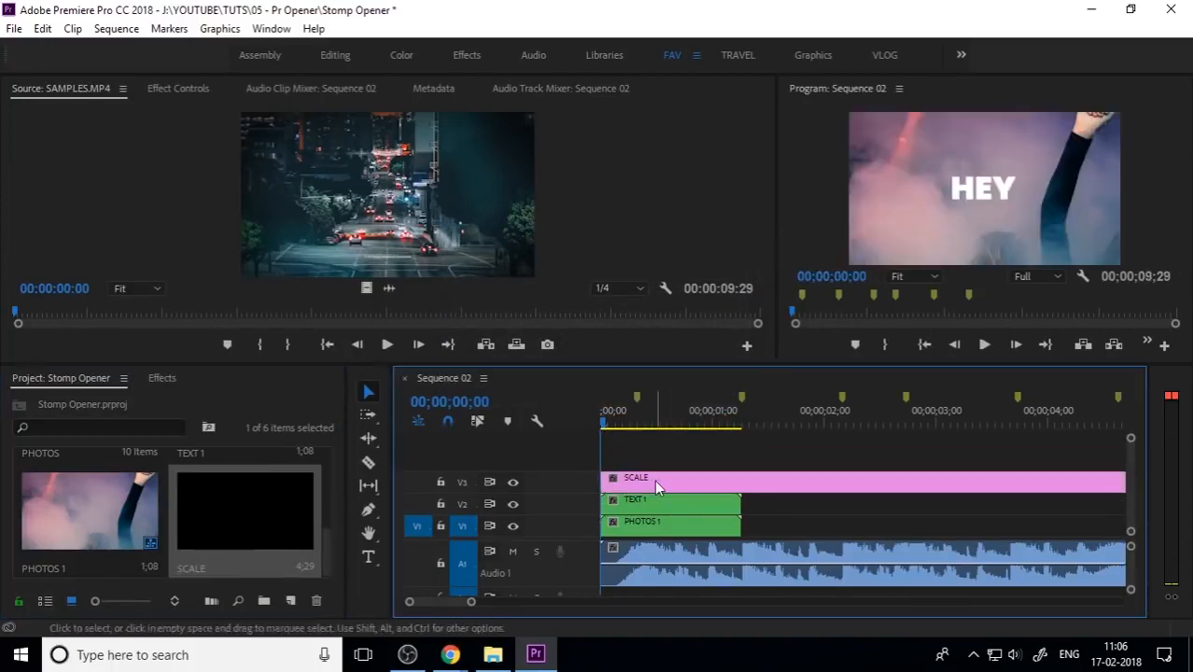
key("minus")
left_click_drag(870, 477, 670, 483)
key("equal")
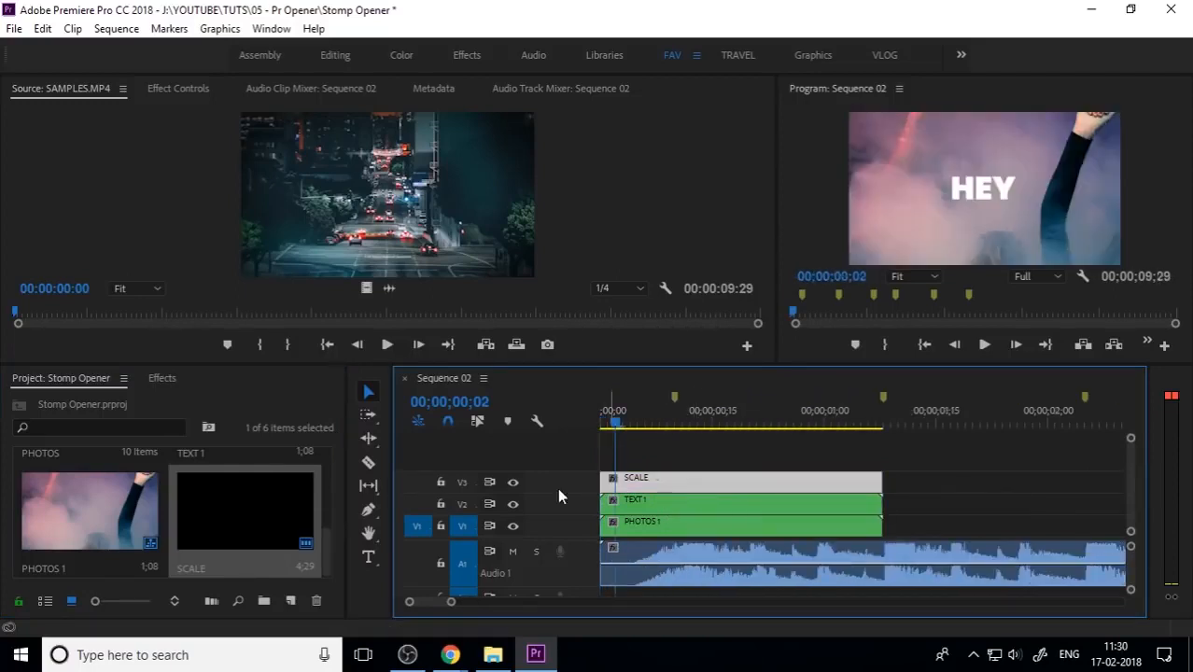
Find the Transform effect among the Distort video effects and apply it to the SCALE layer on V3
left_click(165, 379)
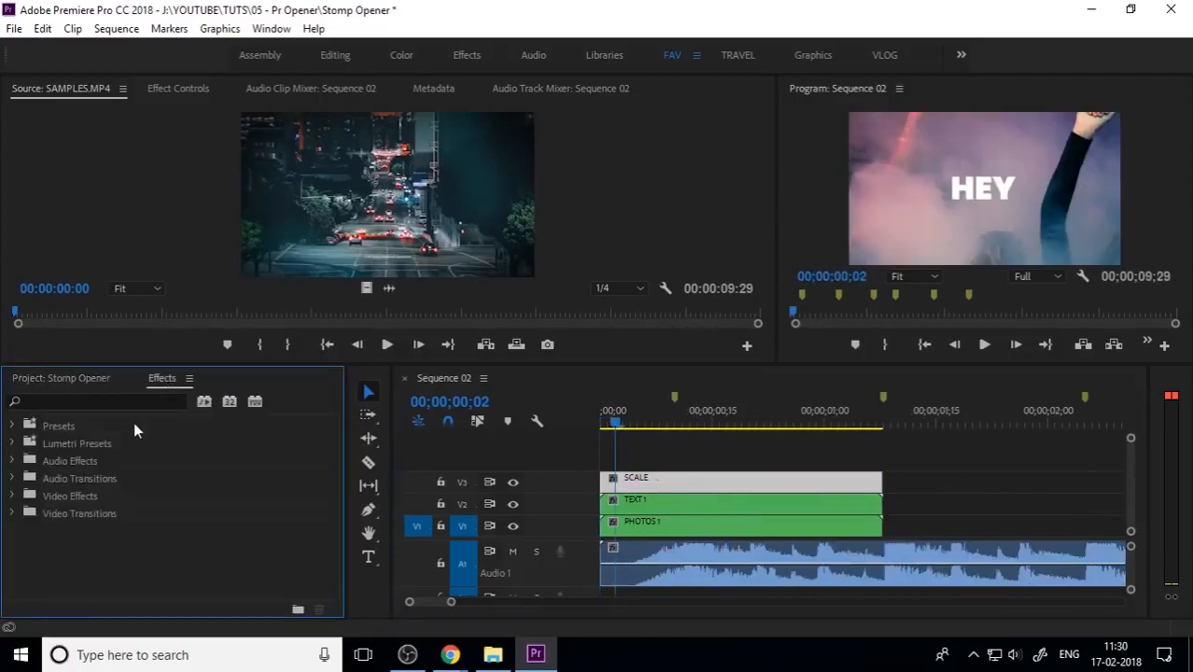
double_click(87, 494)
scroll(136, 547, "down", 3)
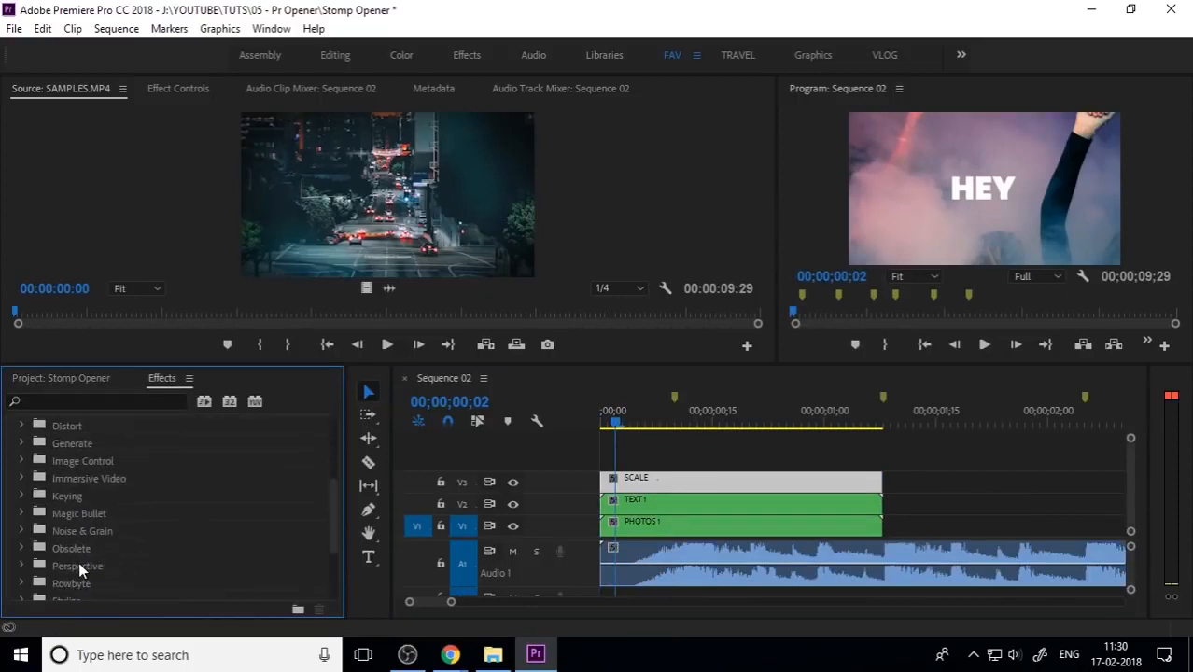
scroll(102, 560, "down", 2)
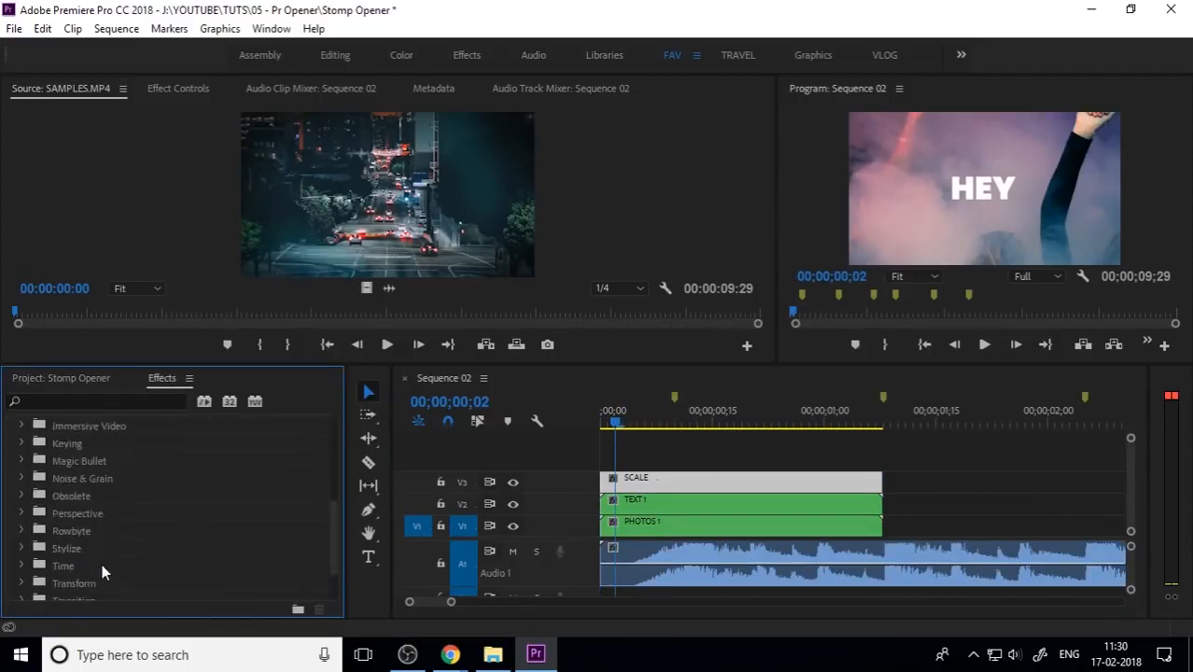
double_click(91, 584)
scroll(130, 547, "down", 4)
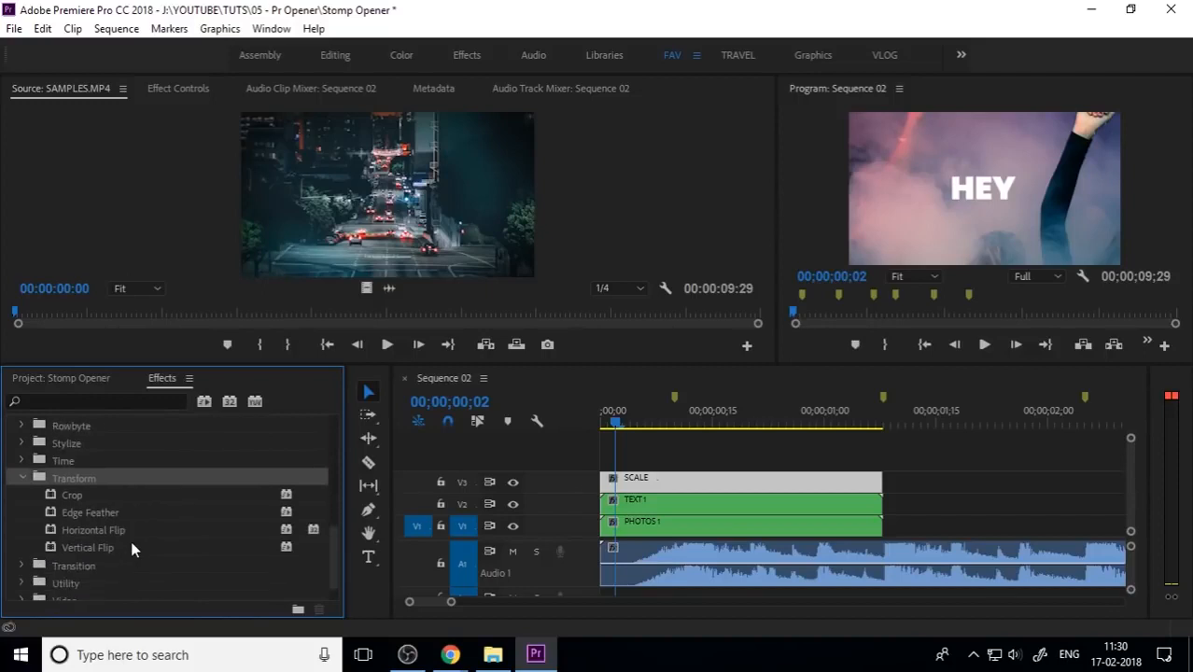
scroll(124, 552, "up", 10)
scroll(124, 554, "up", 2)
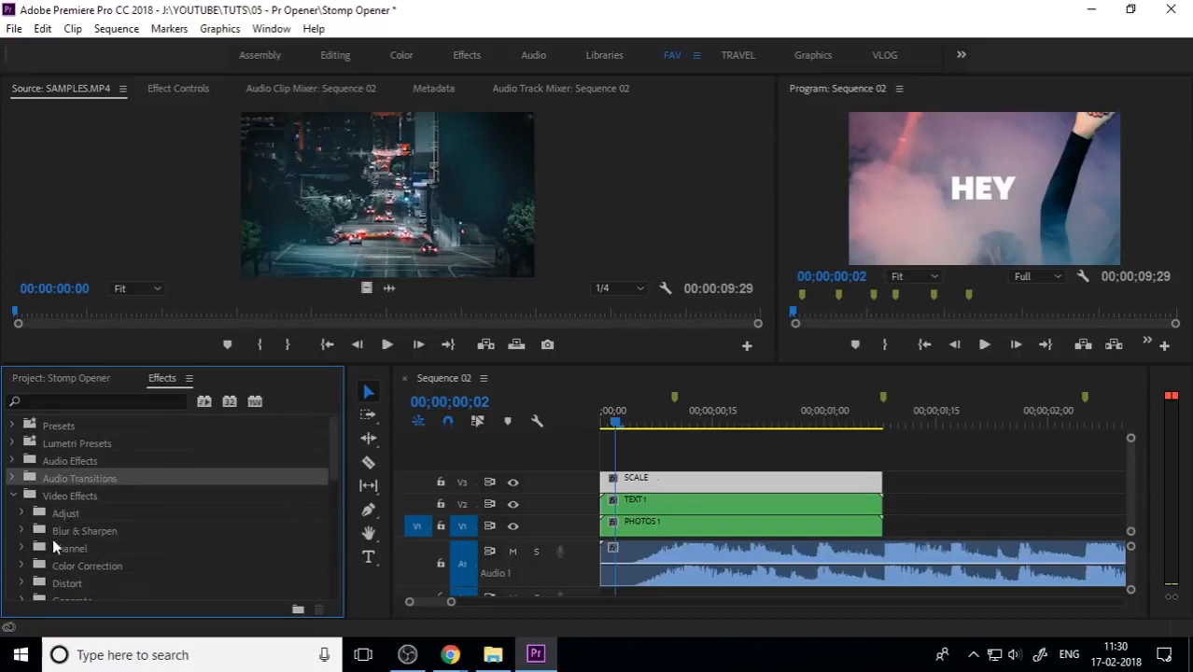
scroll(65, 541, "down", 2)
double_click(89, 532)
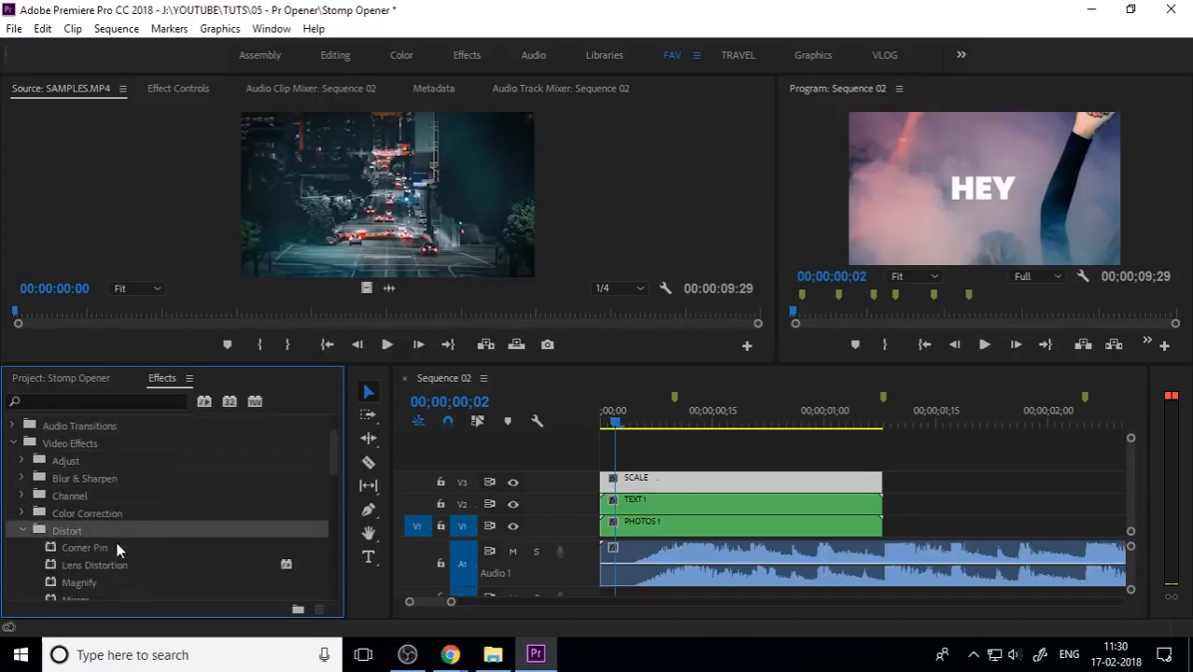
scroll(117, 549, "down", 3)
left_click_drag(95, 545, 656, 484)
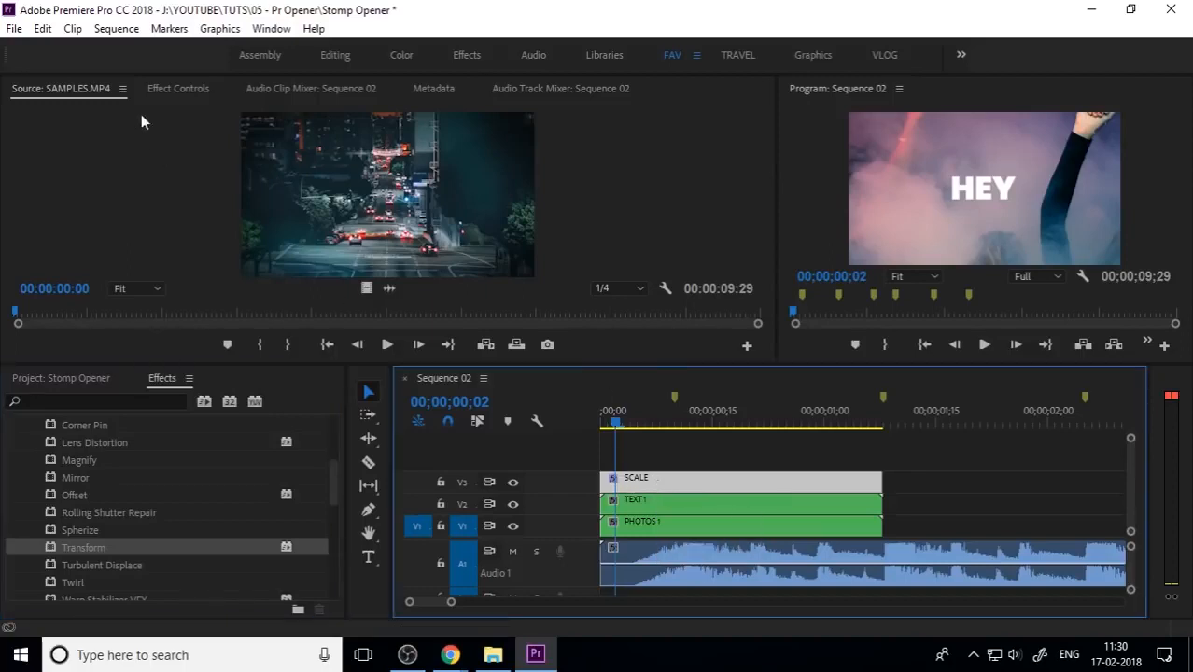
Show the SCALE layer's effect settings and resize the workspace for a taller settings area and a larger program preview
left_click(177, 88)
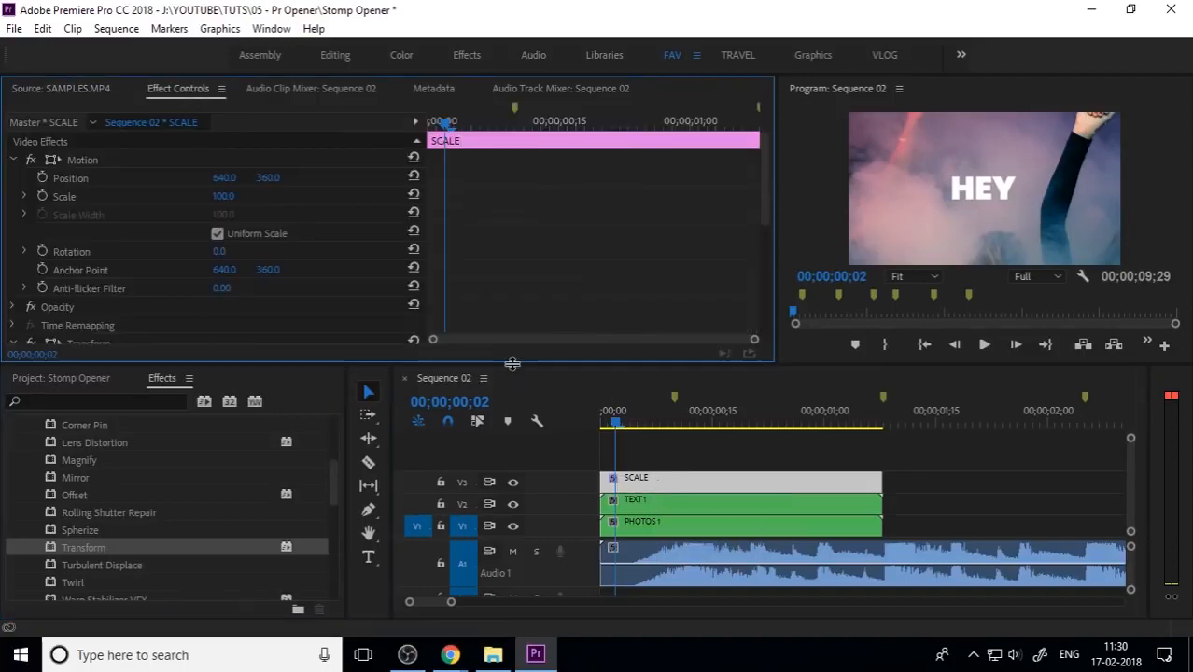
left_click_drag(509, 360, 507, 403)
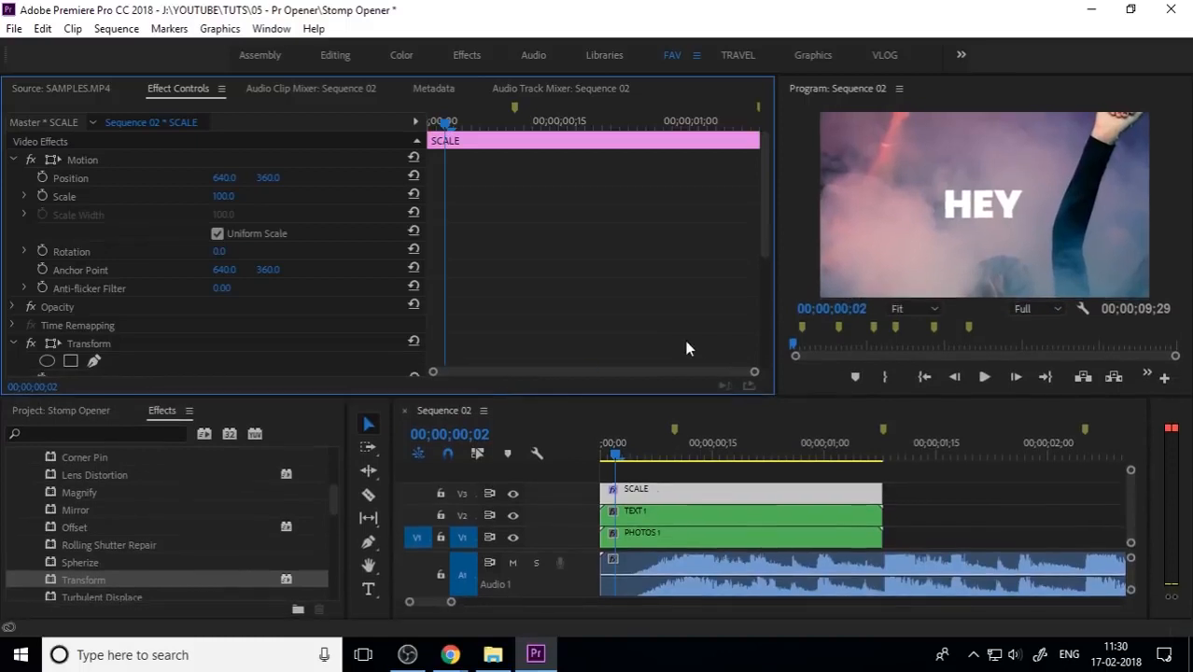
left_click_drag(775, 327, 592, 327)
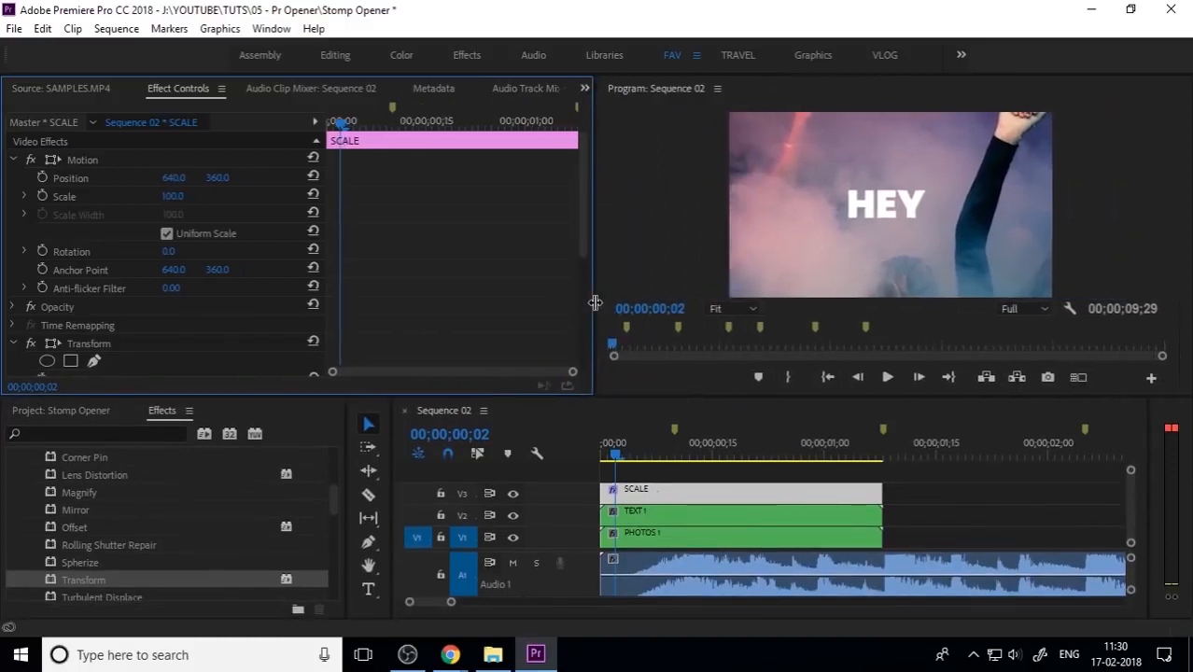
scroll(111, 562, "down", 5)
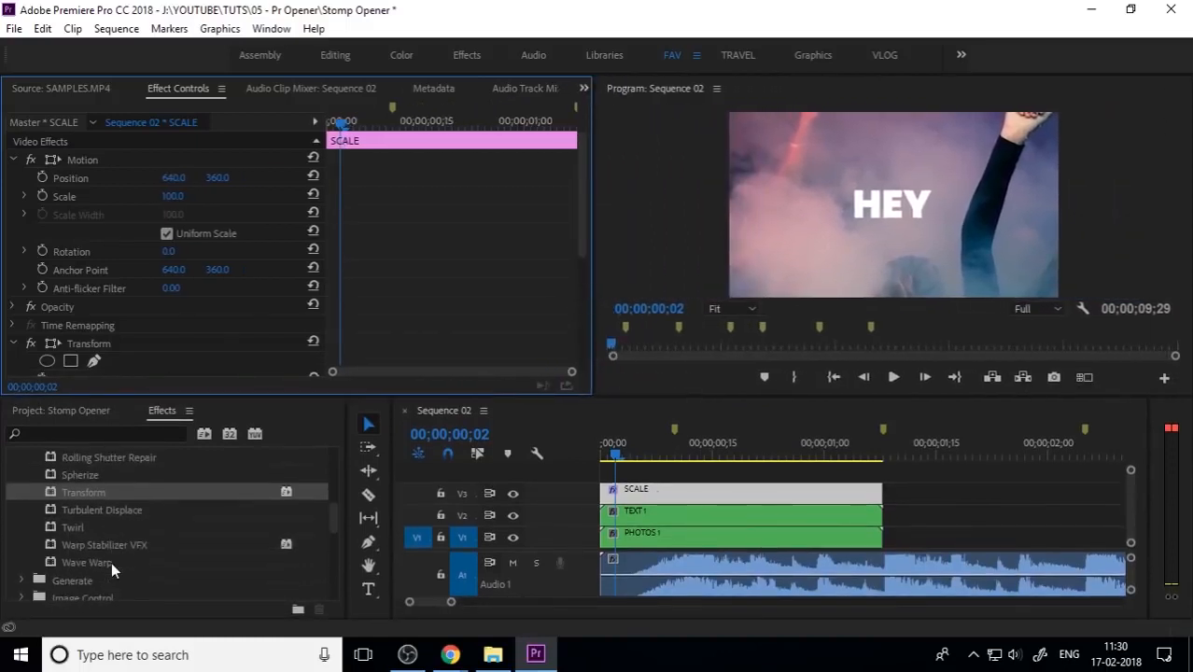
left_click(89, 528)
double_click(90, 528)
scroll(101, 542, "down", 4)
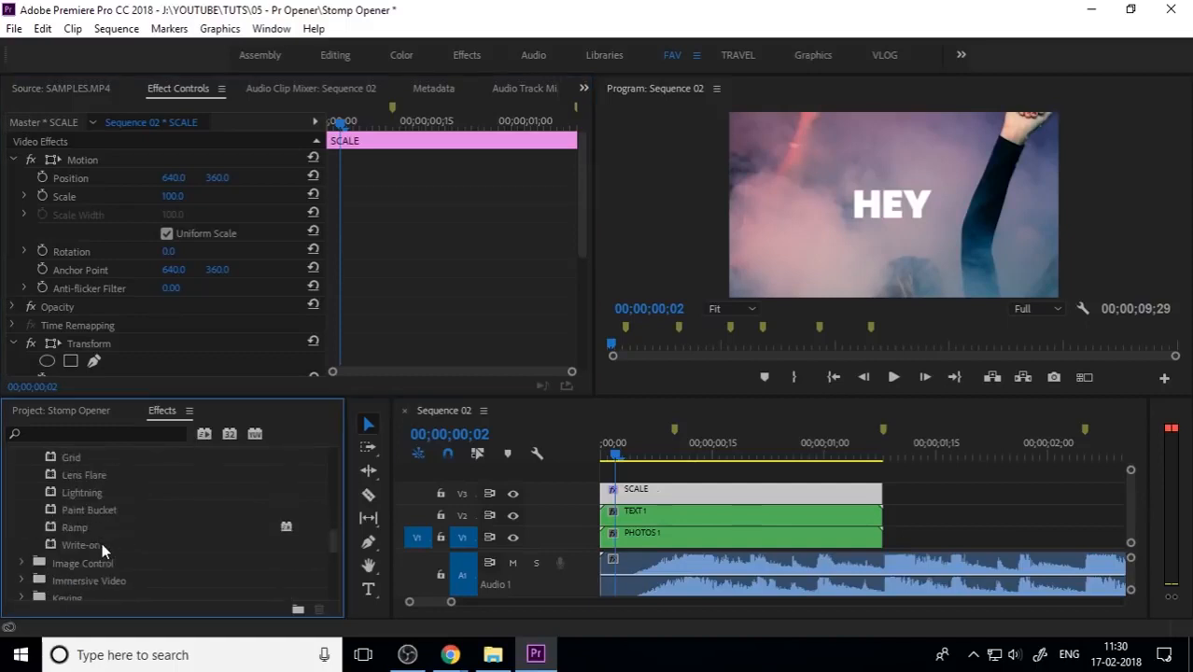
scroll(103, 554, "up", 3)
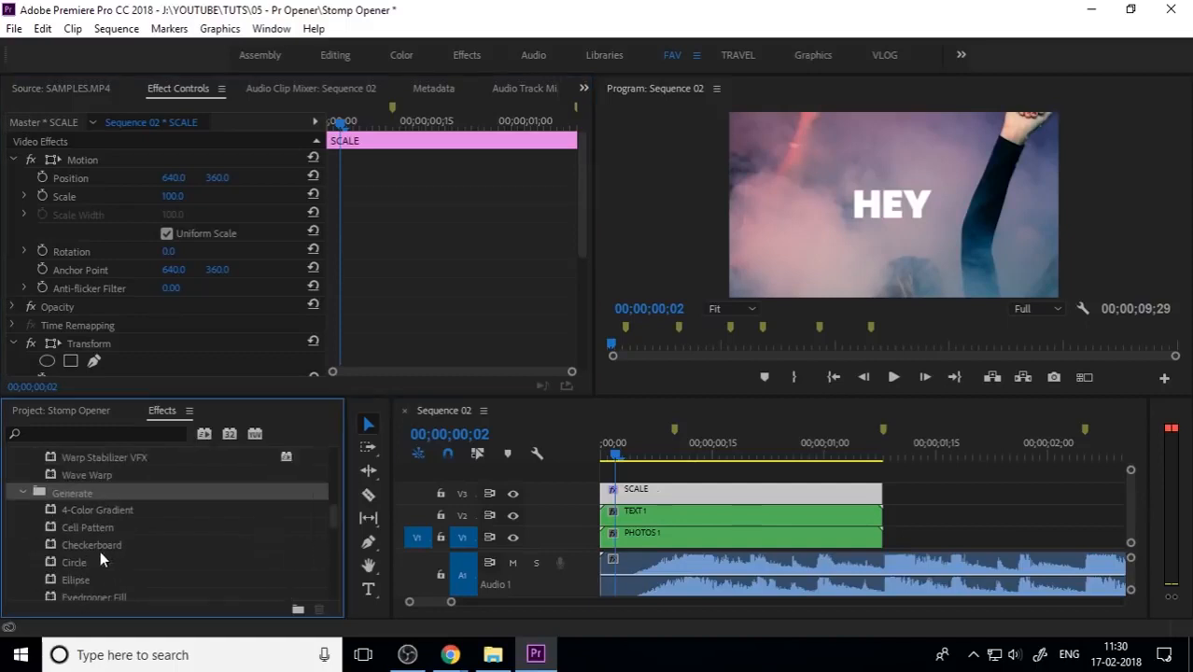
left_click(22, 493)
scroll(195, 549, "up", 3)
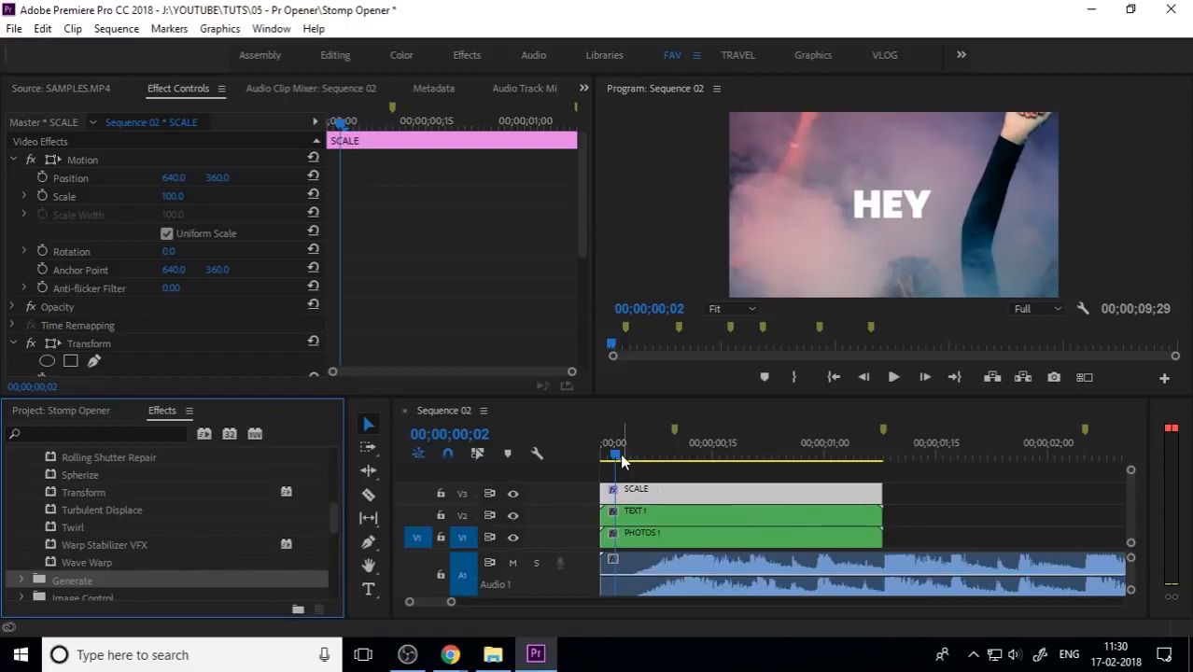
Try scaling the picture with the SCALE layer's Motion scale and with the Transform effect's scale at 134
left_click(13, 160)
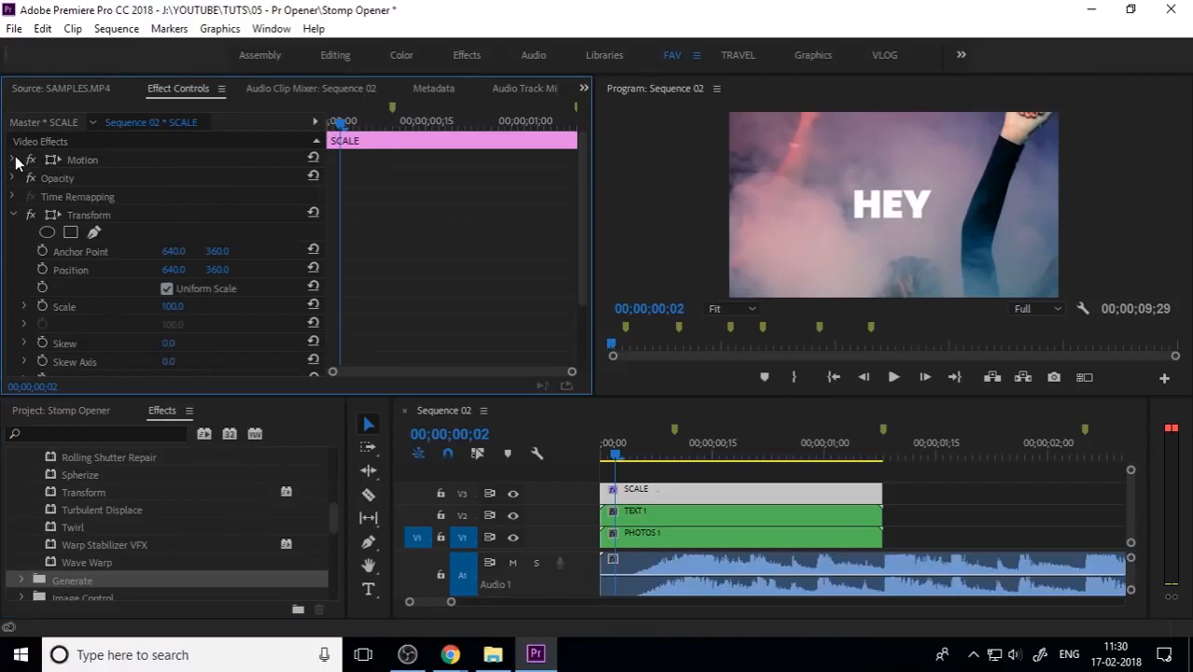
left_click(13, 159)
left_click_drag(172, 196, 181, 200)
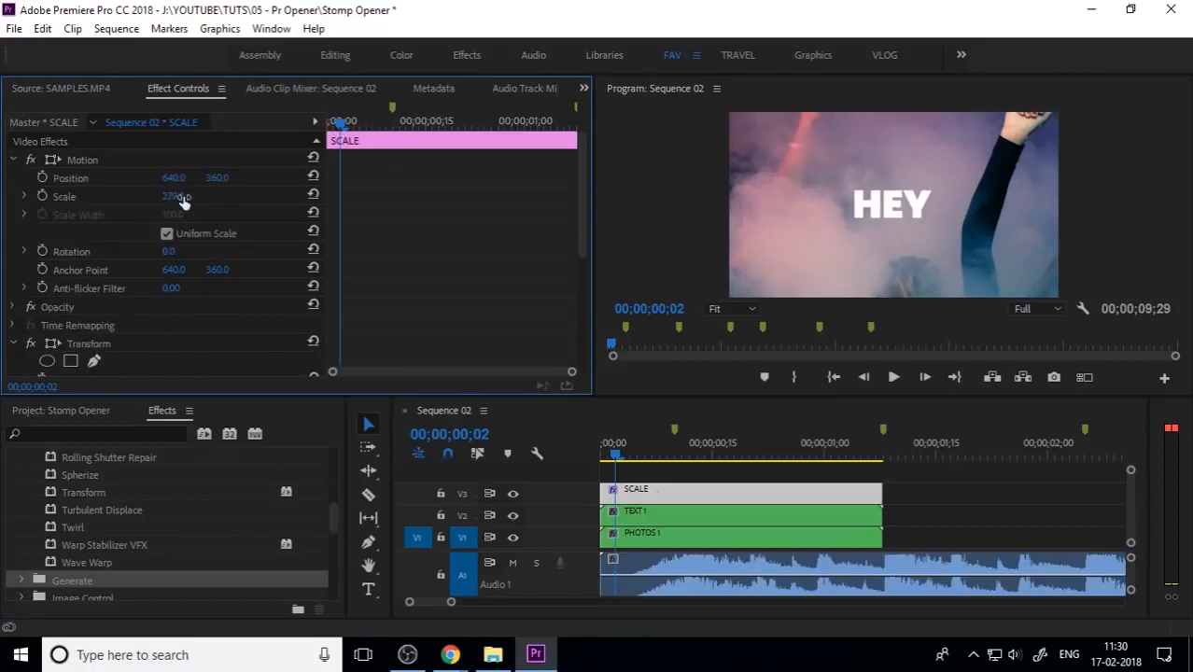
left_click(13, 161)
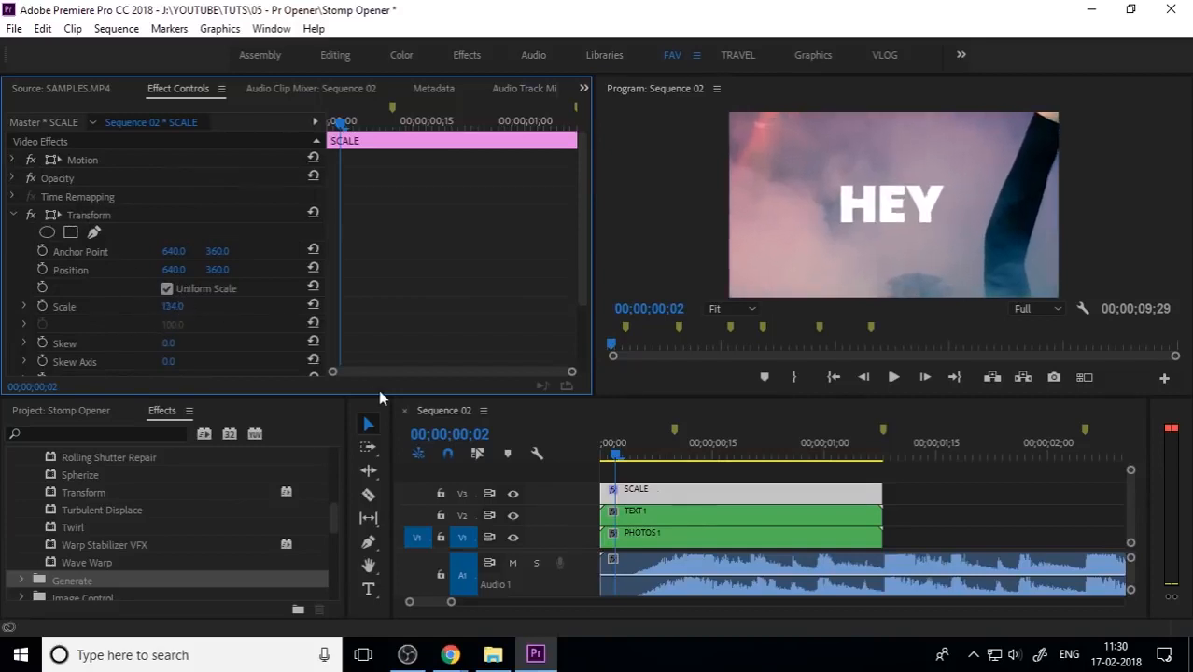
Add a Transform scale keyframe of 100 on the SCALE layer shortly before the one-second mark
left_click(602, 457)
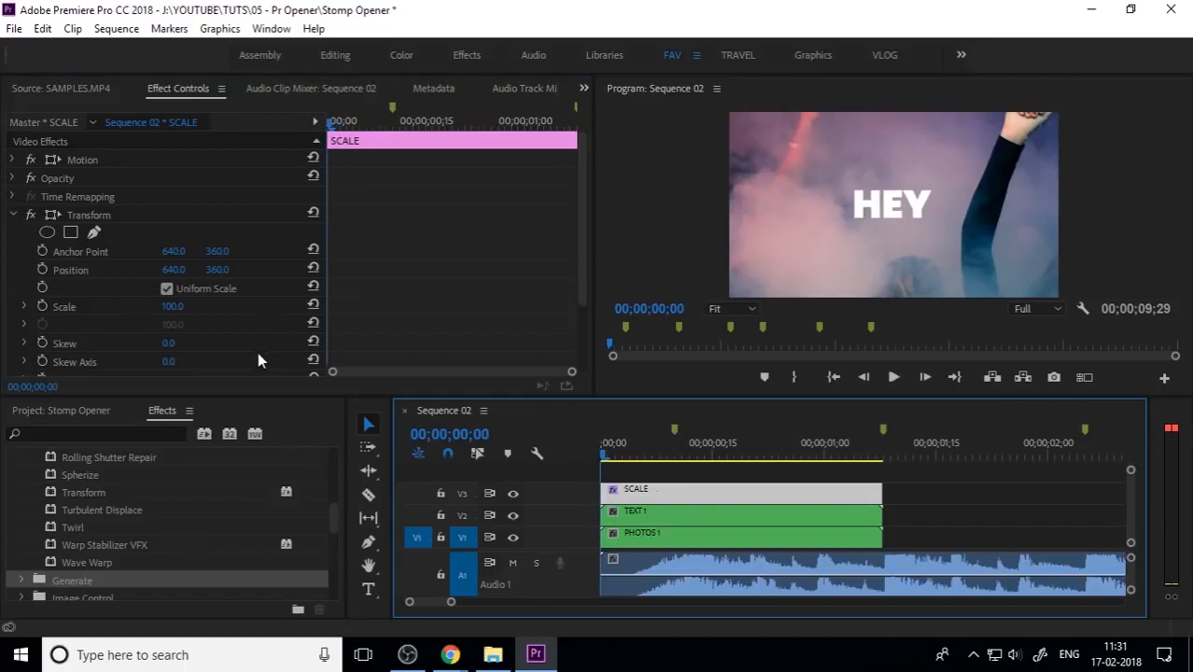
left_click_drag(393, 123, 369, 154)
left_click(37, 306)
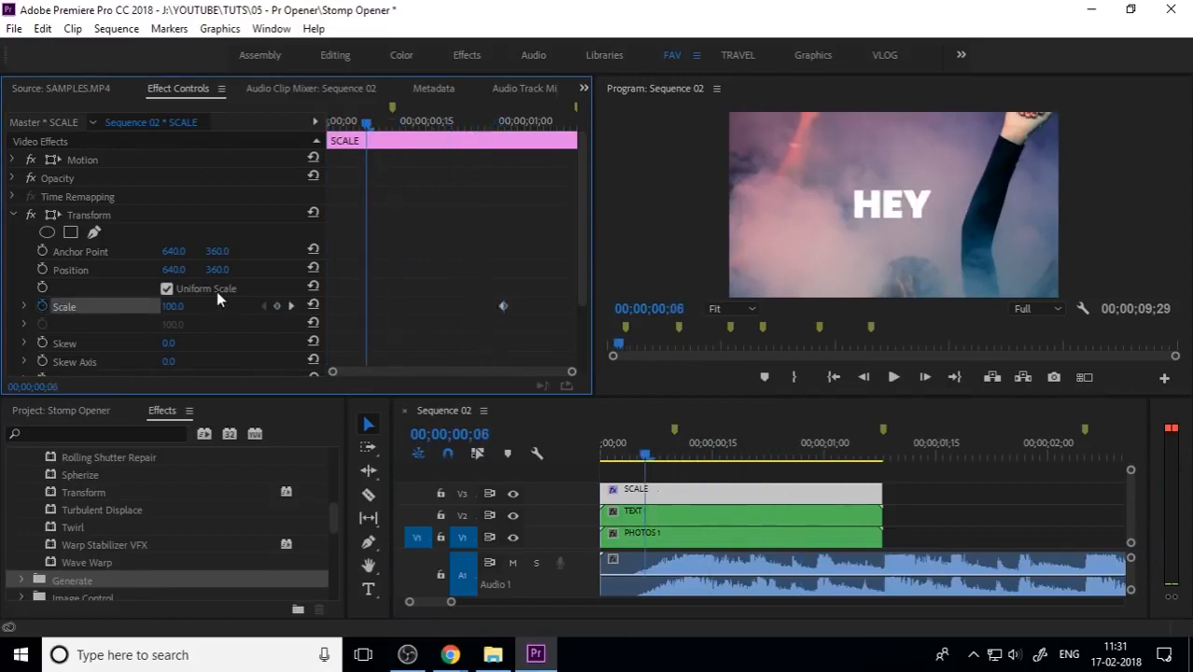
Add a Transform scale keyframe of 135 on the SCALE layer at 00;00;00;06
left_click_drag(173, 307, 204, 307)
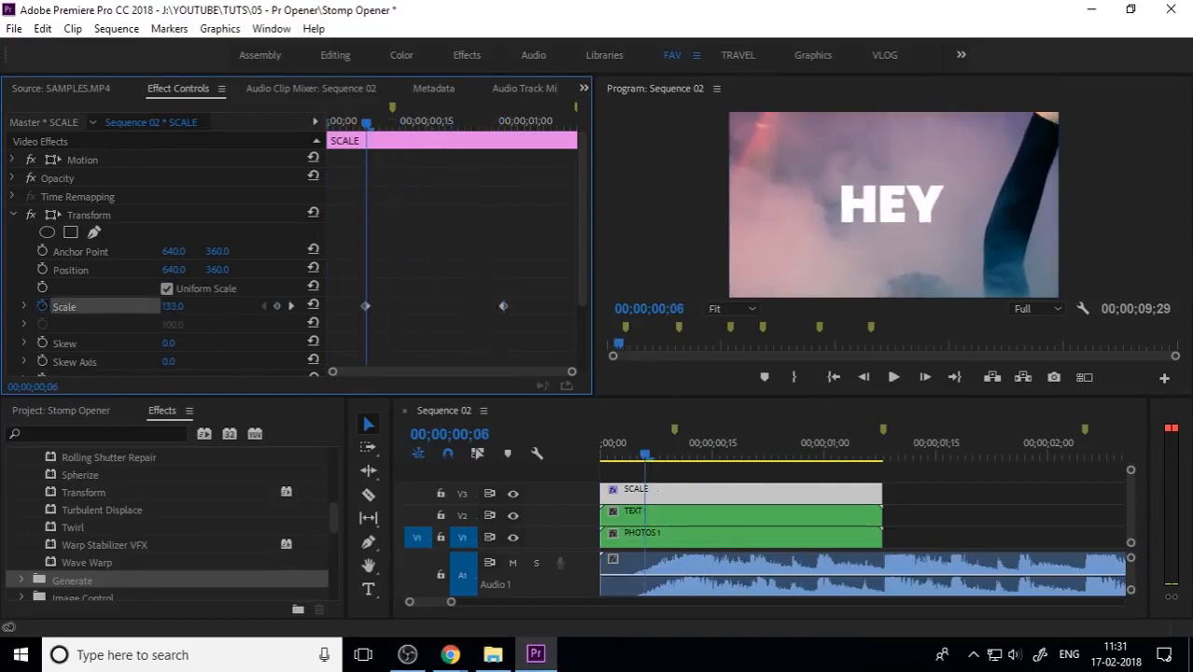
left_click(178, 306)
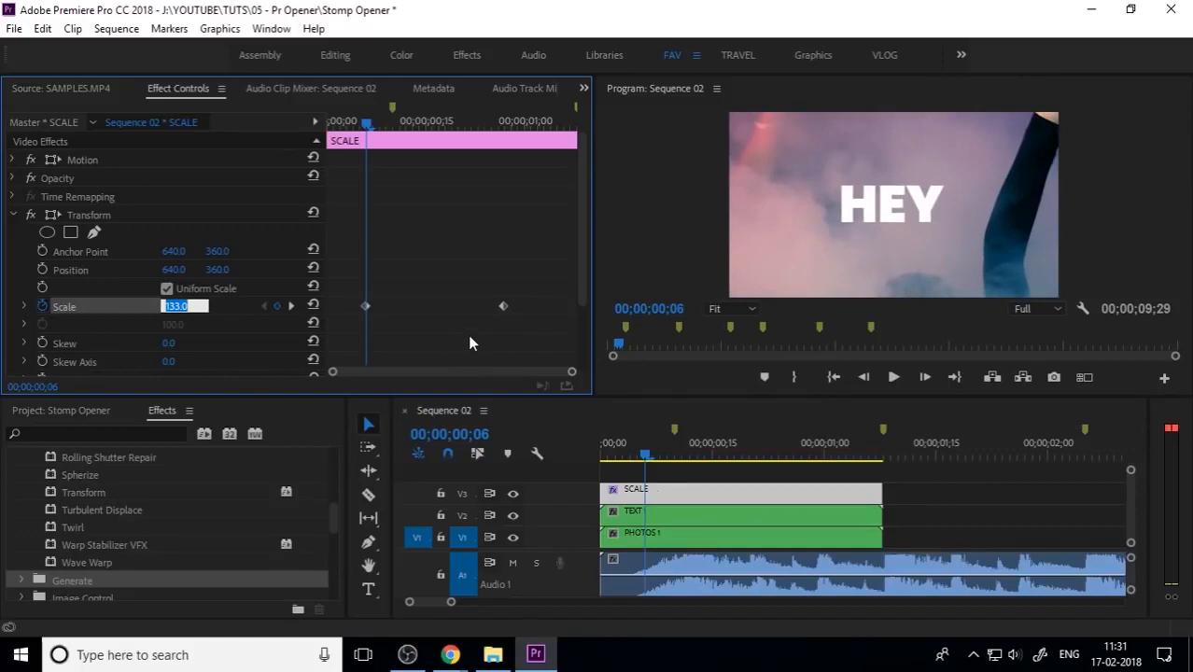
type("135")
key("Return")
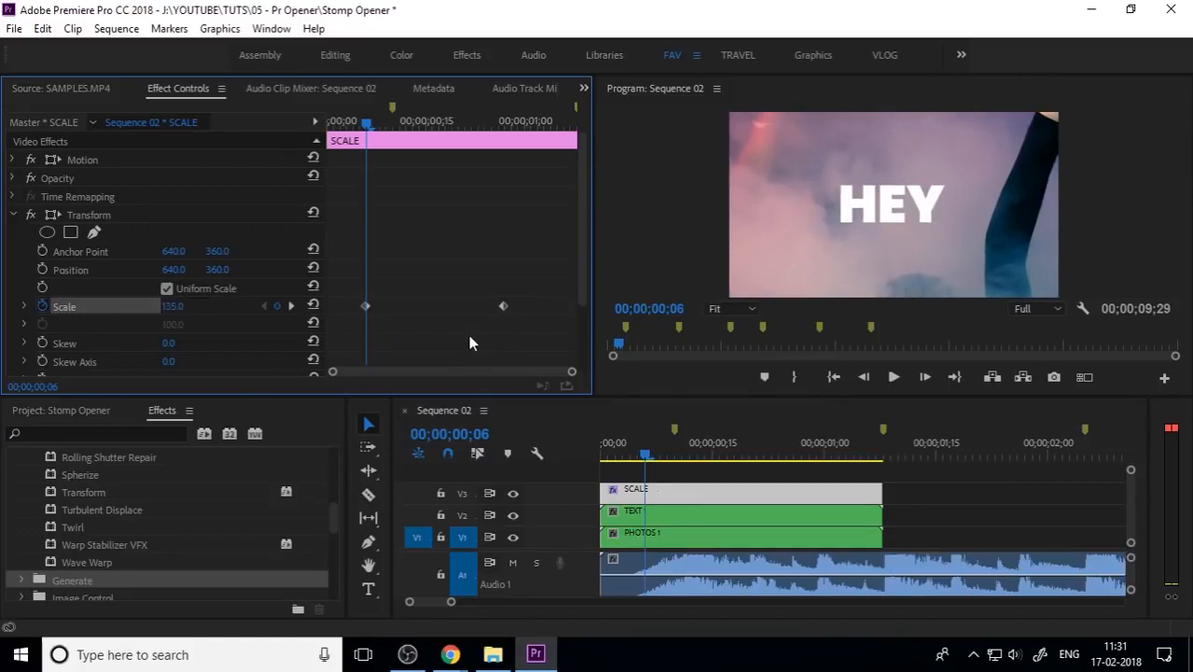
Change both Transform scale keyframes on the SCALE layer to Bezier interpolation
left_click_drag(525, 272, 357, 329)
right_click(363, 306)
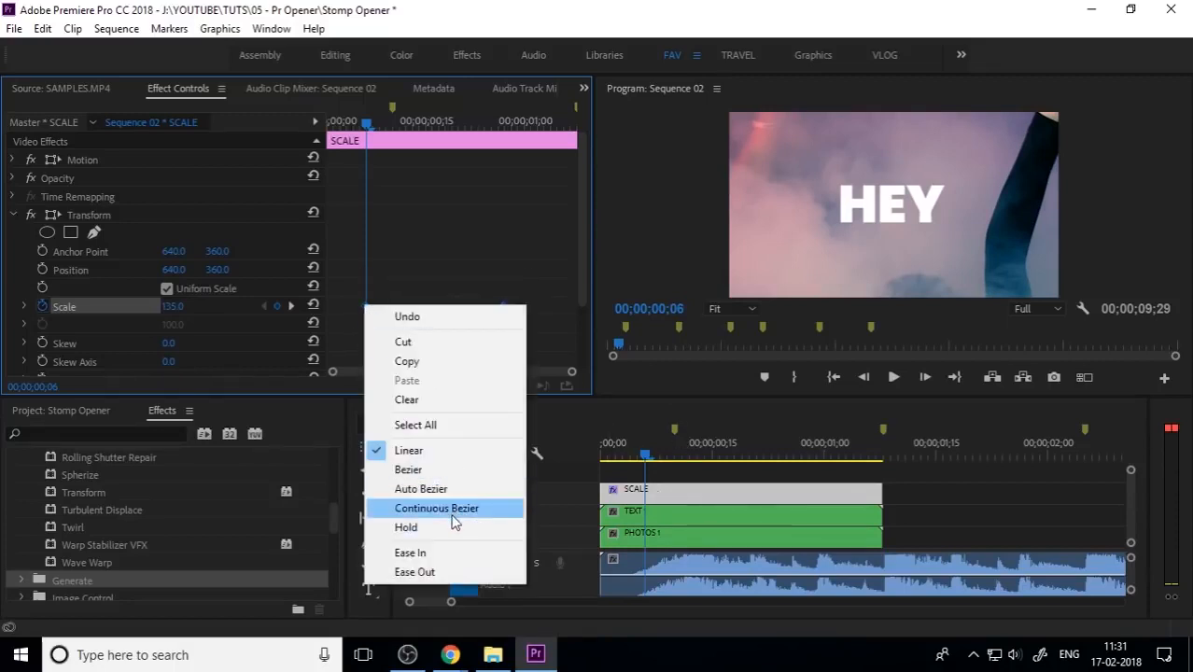
left_click(429, 470)
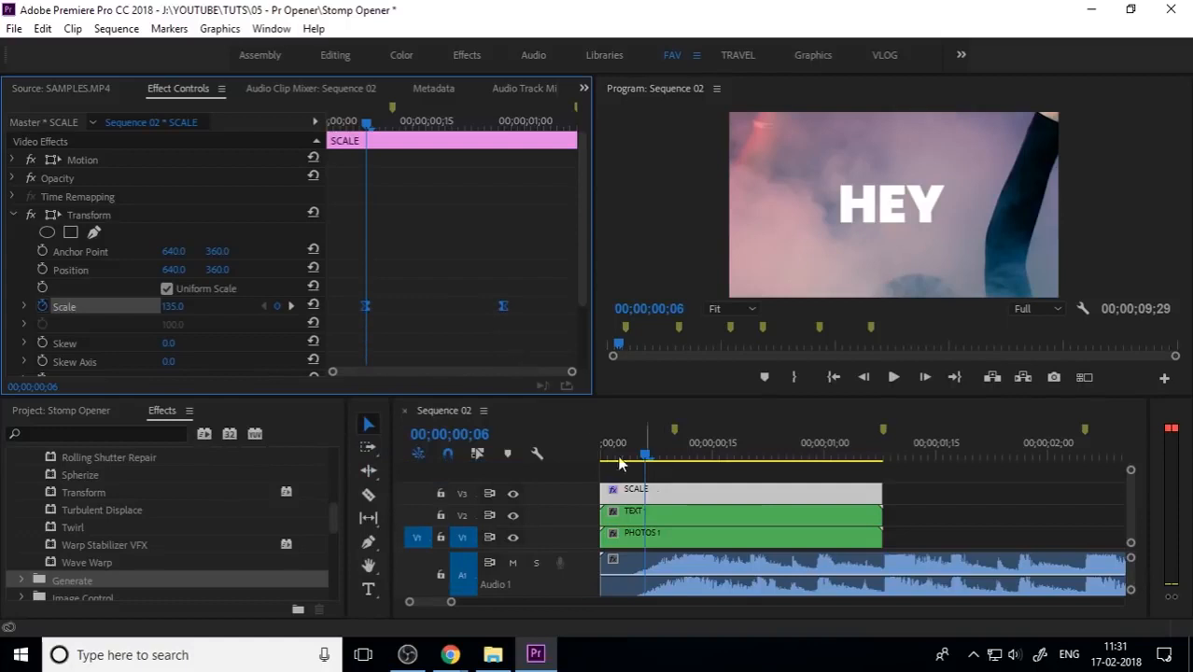
Reshape the velocity curve of the SCALE layer's Transform scale, raising the first keyframe's handle and lengthening the second keyframe's handle
left_click(25, 307)
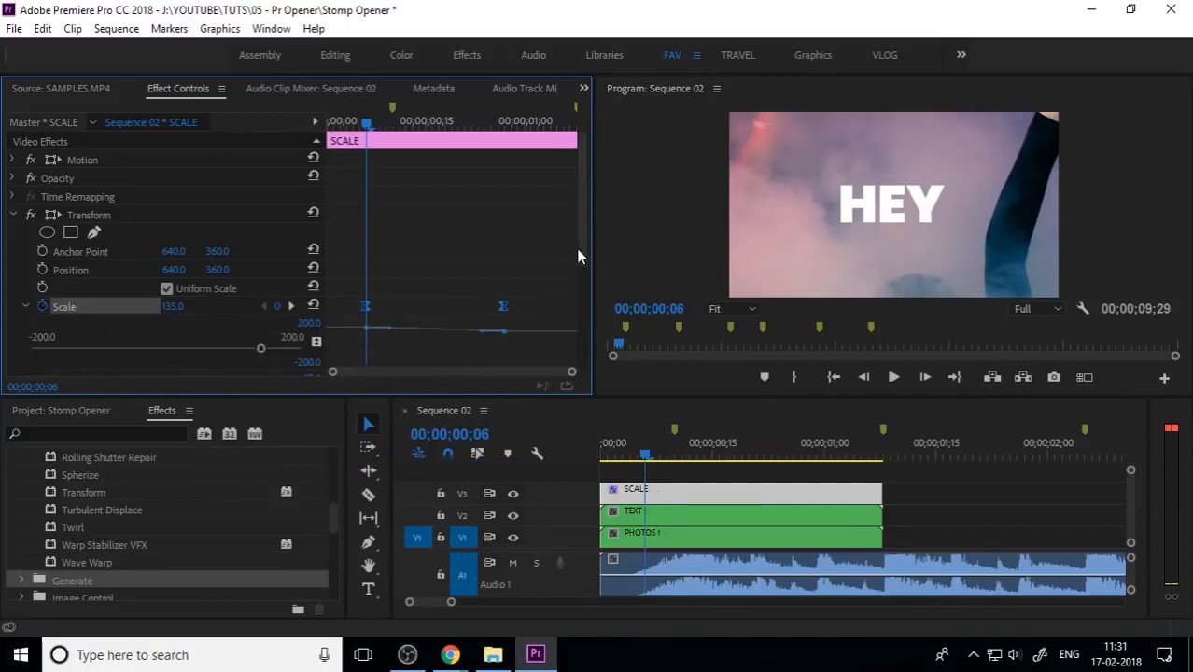
left_click_drag(576, 248, 574, 311)
left_click_drag(529, 262, 325, 317)
left_click(486, 300)
left_click_drag(583, 261, 333, 340)
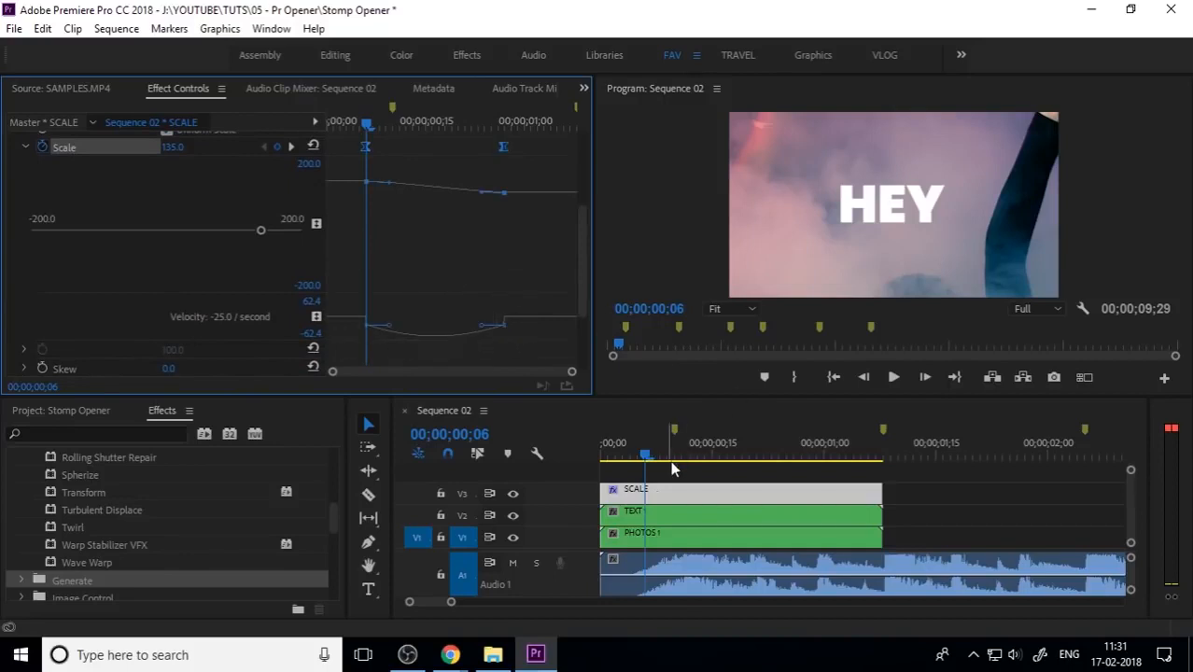
left_click_drag(651, 455, 670, 456)
left_click_drag(364, 329, 412, 312)
mouse_move(482, 324)
left_mouse_down()
mouse_move(462, 343)
mouse_move(482, 332)
mouse_move(391, 310)
mouse_move(340, 327)
mouse_move(389, 334)
left_mouse_up()
left_click(490, 325)
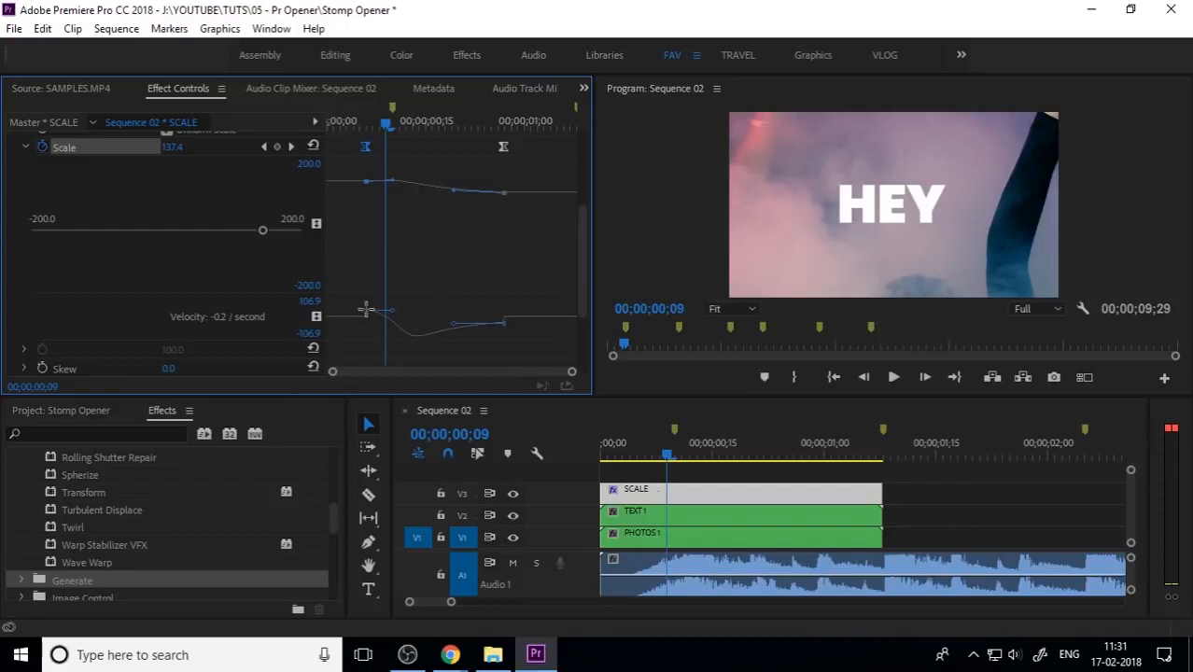
left_click(361, 311)
left_click_drag(480, 303, 542, 345)
Move the two Transform scale keyframes to the start and end of the SCALE layer and play back the opener
left_click_drag(365, 149, 329, 149)
left_click_drag(528, 163, 588, 163)
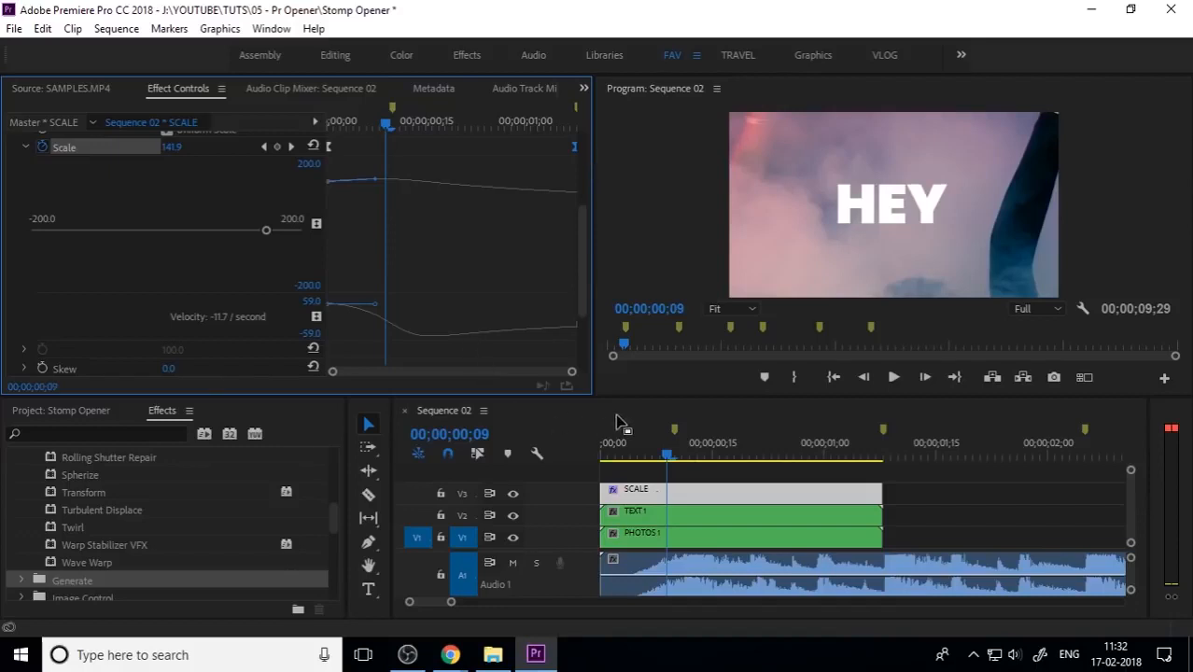
left_click_drag(680, 456, 521, 447)
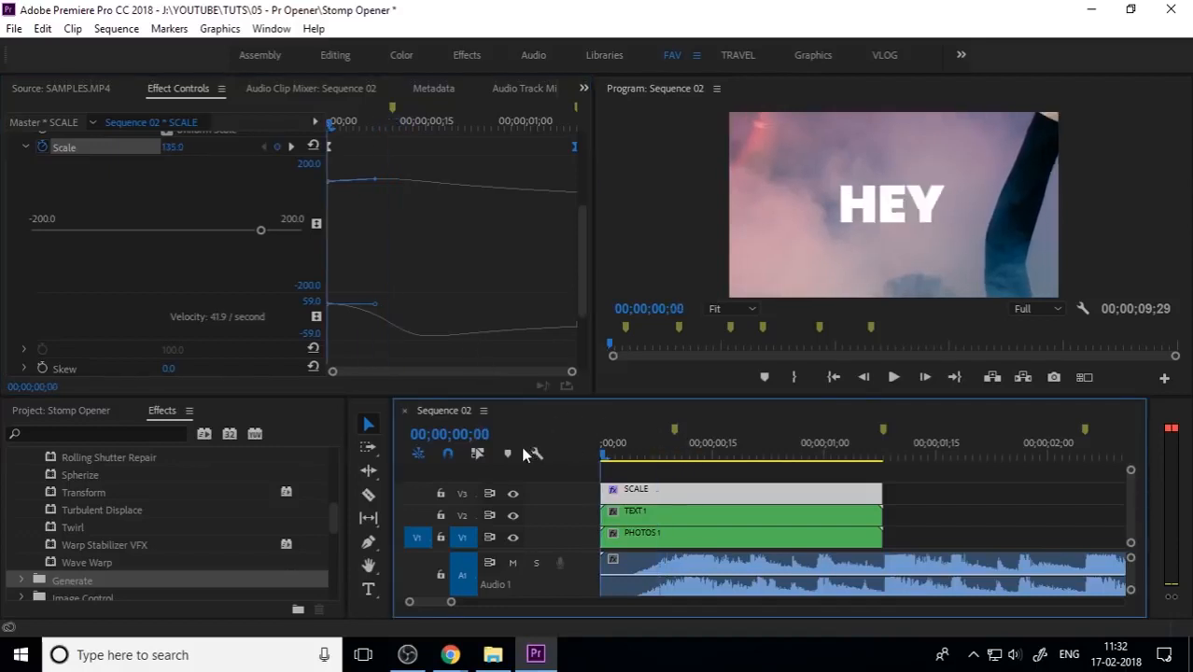
key("space")
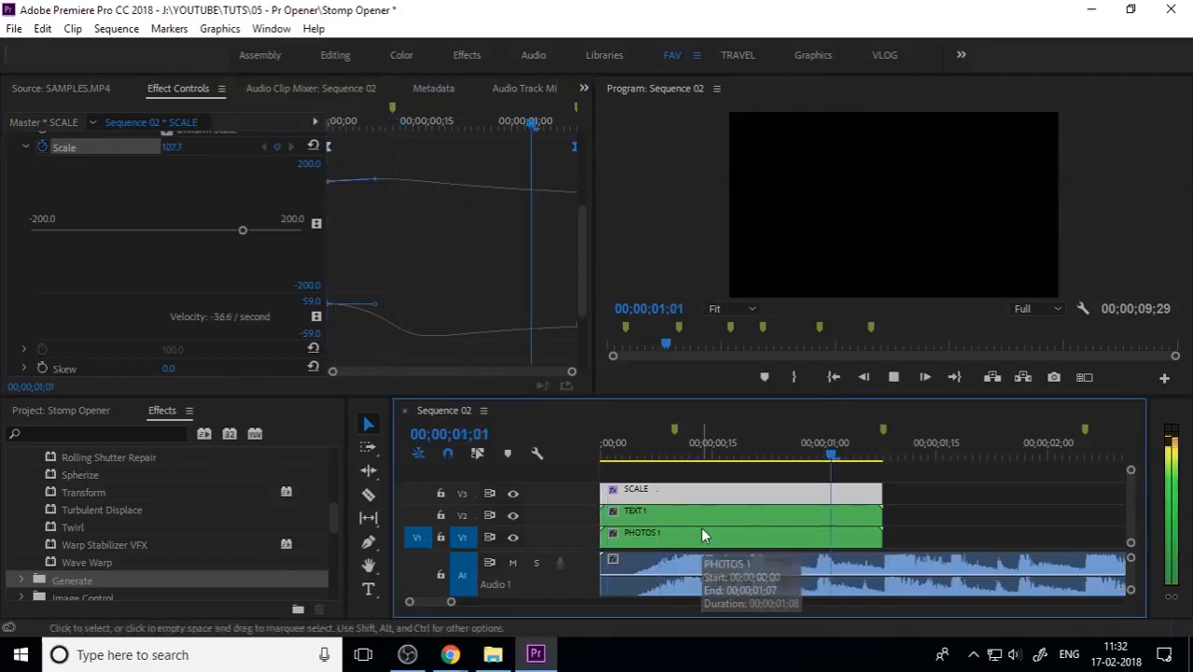
key("space")
Fit the 7.jpg photo inside the PHOTOS 1 nest to the frame size and return to Sequence 02
key("minus")
left_click_drag(706, 458, 741, 477)
double_click(672, 538)
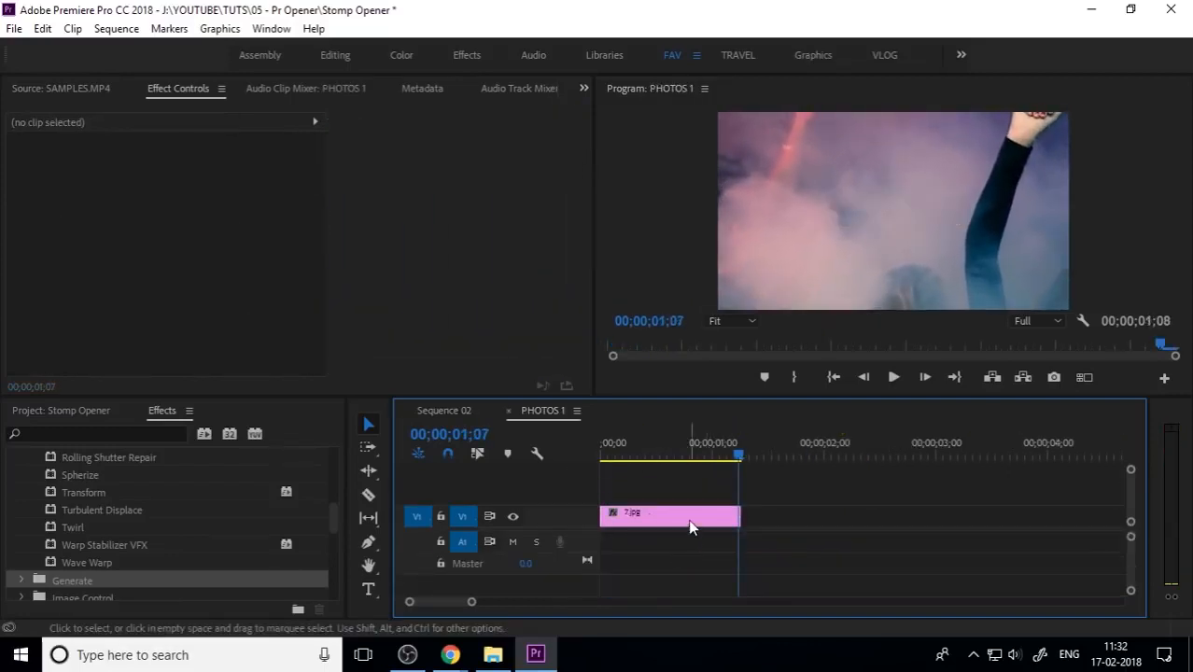
left_click(689, 519)
right_click(688, 517)
left_click(758, 635)
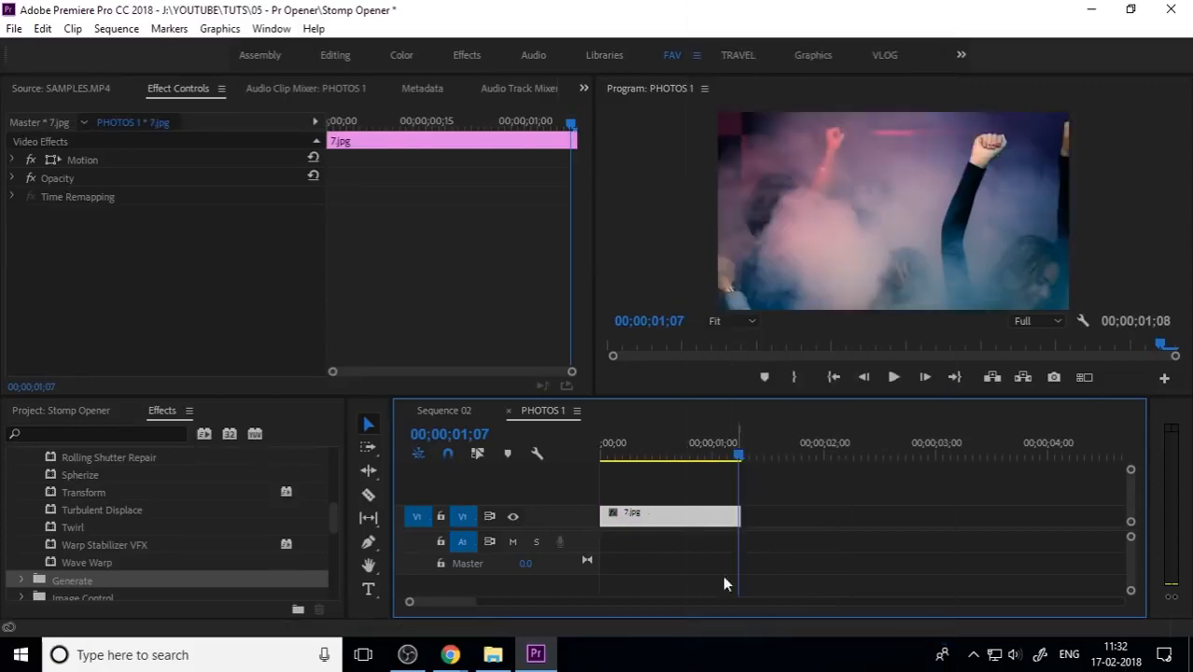
left_click(508, 411)
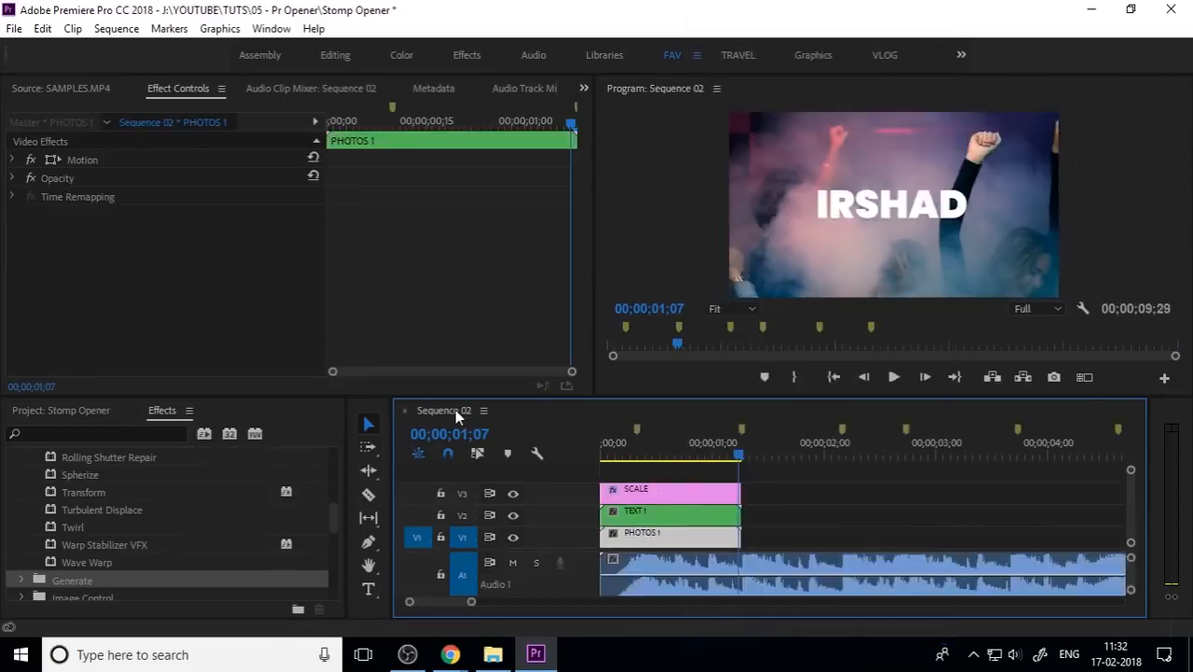
Play back Sequence 02 from the start to check the photo and title scaling
left_click_drag(638, 450, 556, 460)
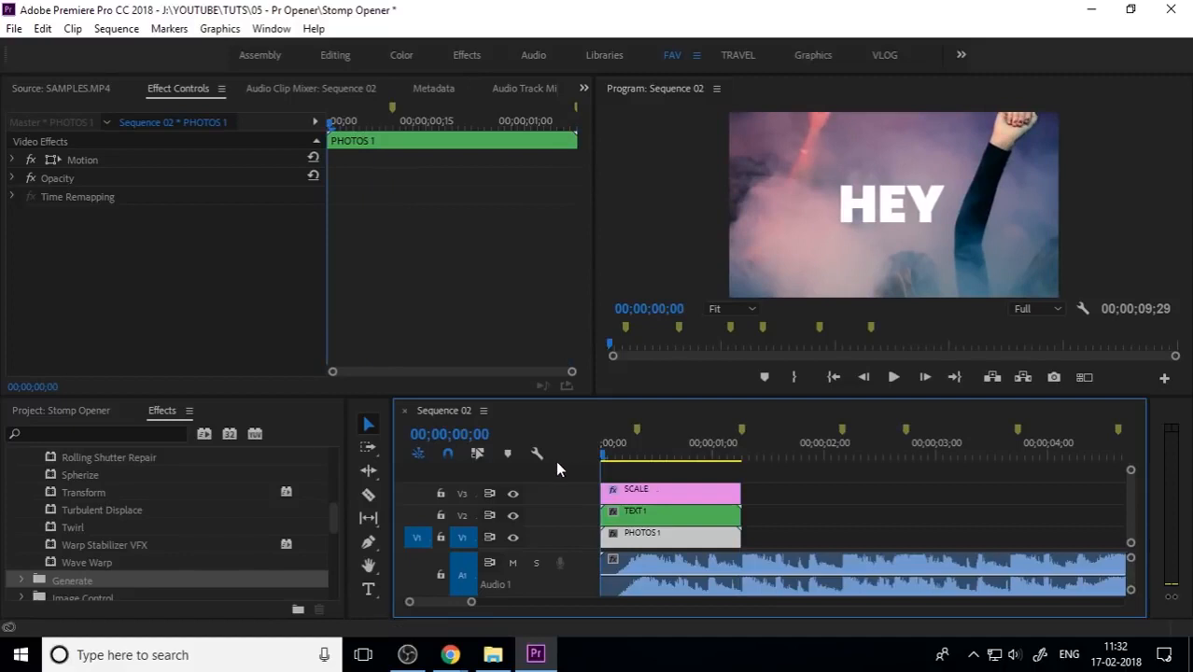
key("space")
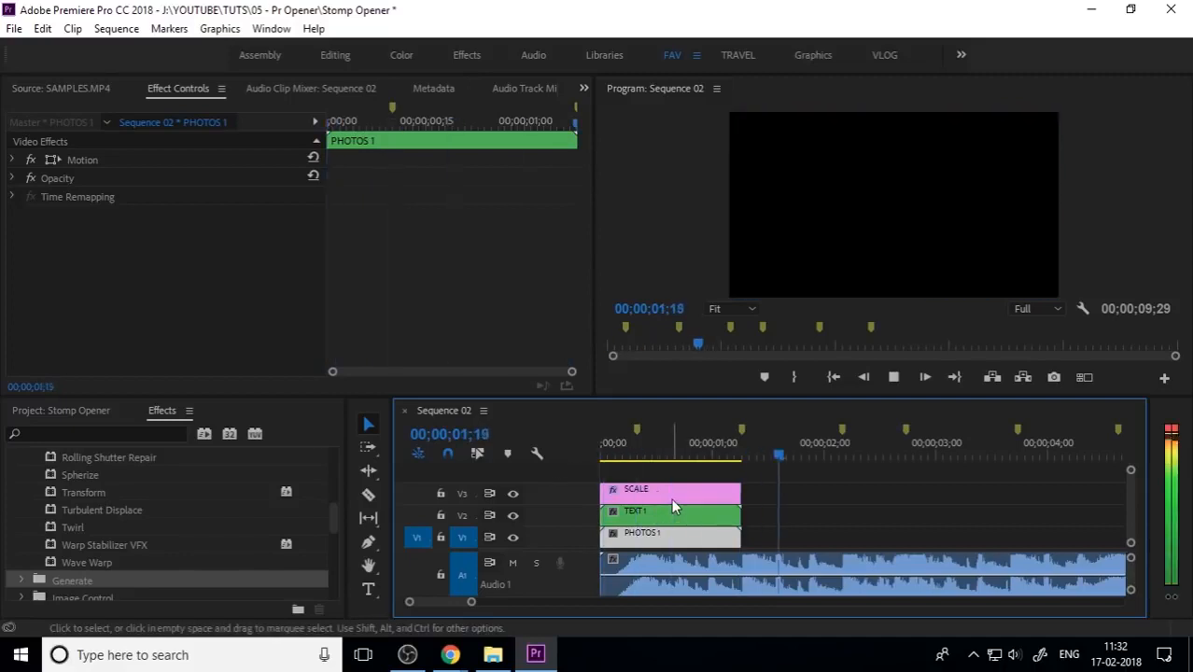
left_click(658, 453)
key("minus")
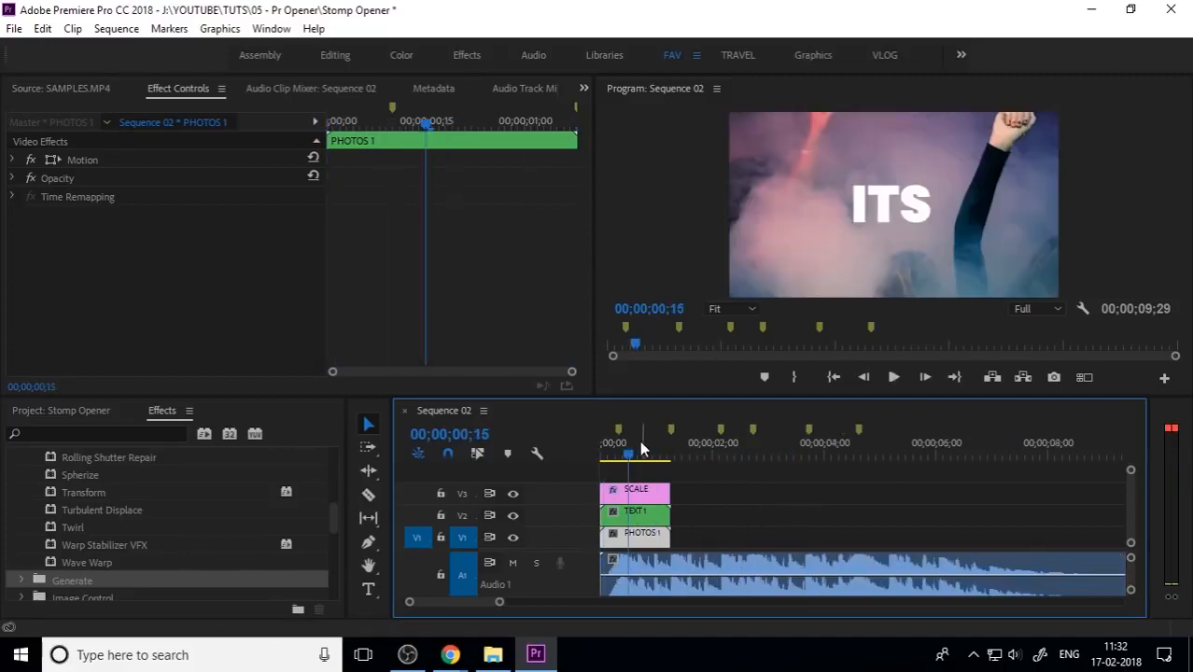
left_click_drag(639, 455, 601, 458)
Place the SCALE adjustment layer above the titles in the TEXT 1 nest and trim it to the length of the HEY title
double_click(634, 511)
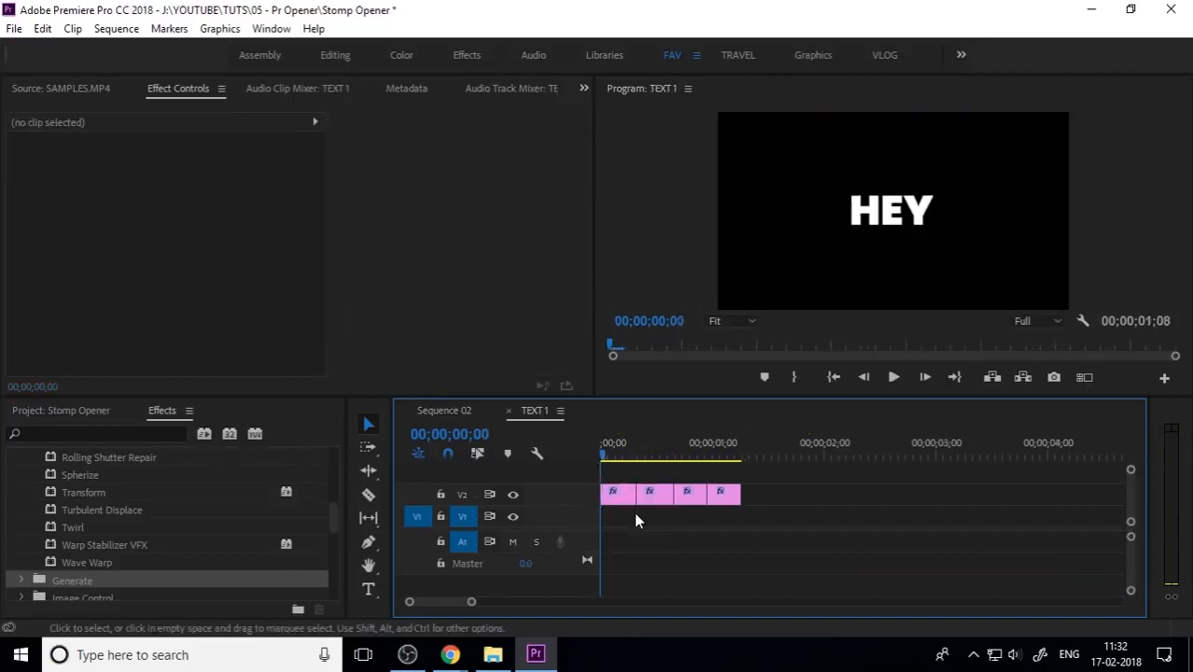
left_click(624, 503)
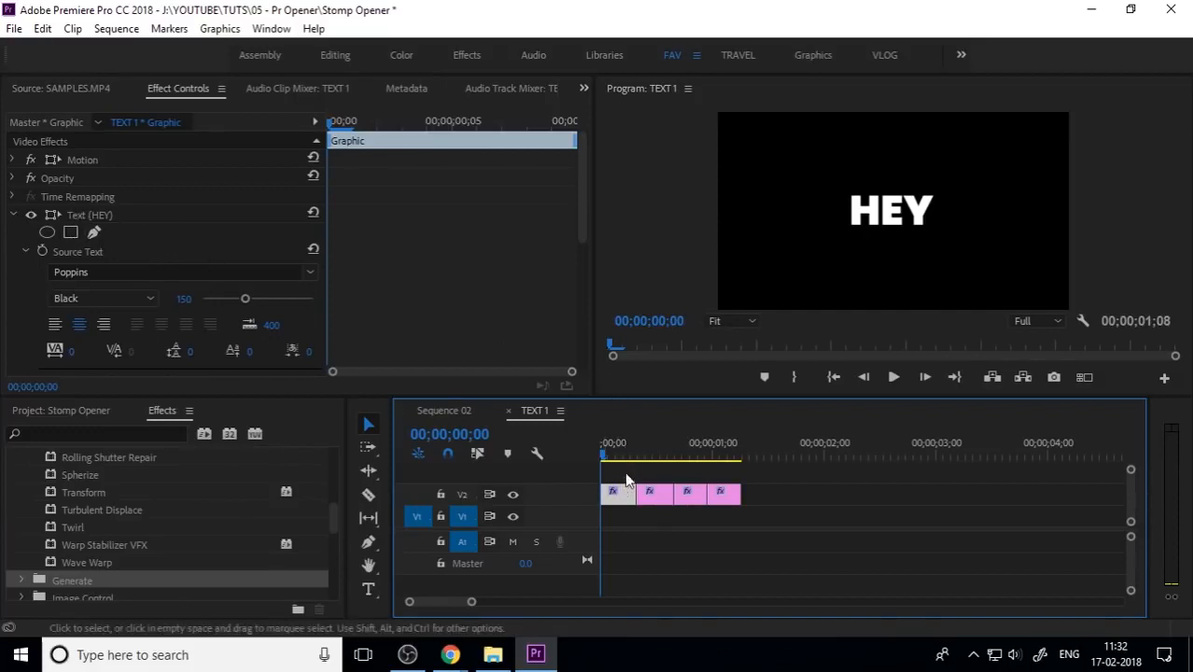
left_click(94, 412)
left_click_drag(242, 542, 605, 474)
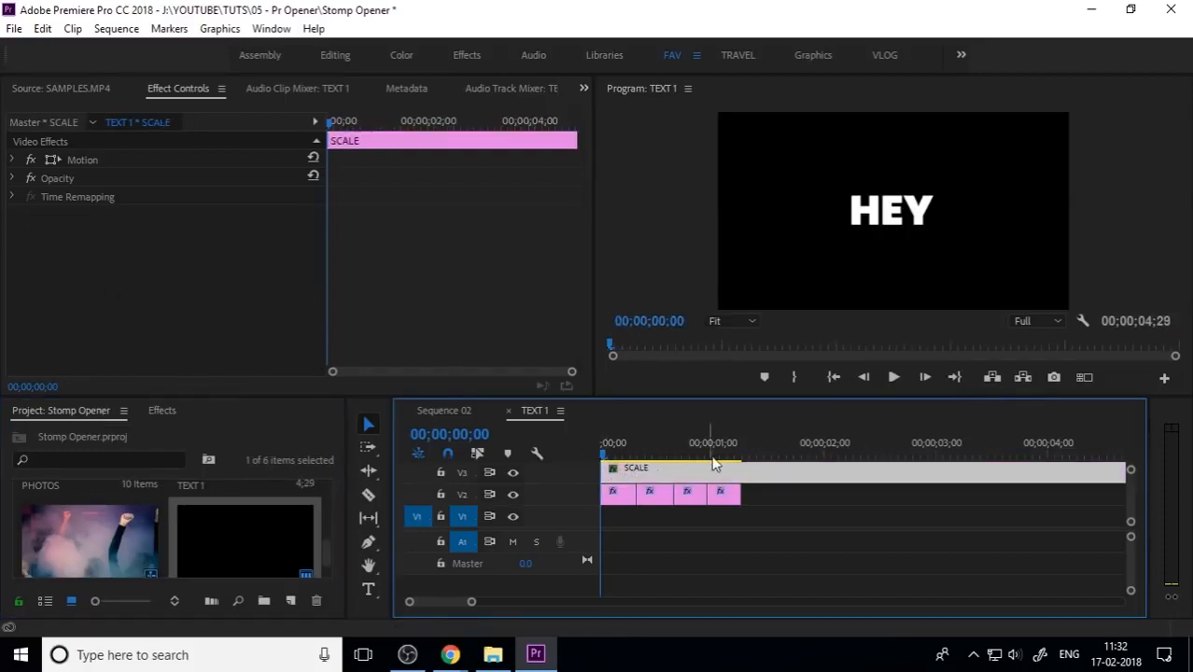
key("minus")
left_click_drag(871, 472, 670, 473)
key("equal")
key("equal")
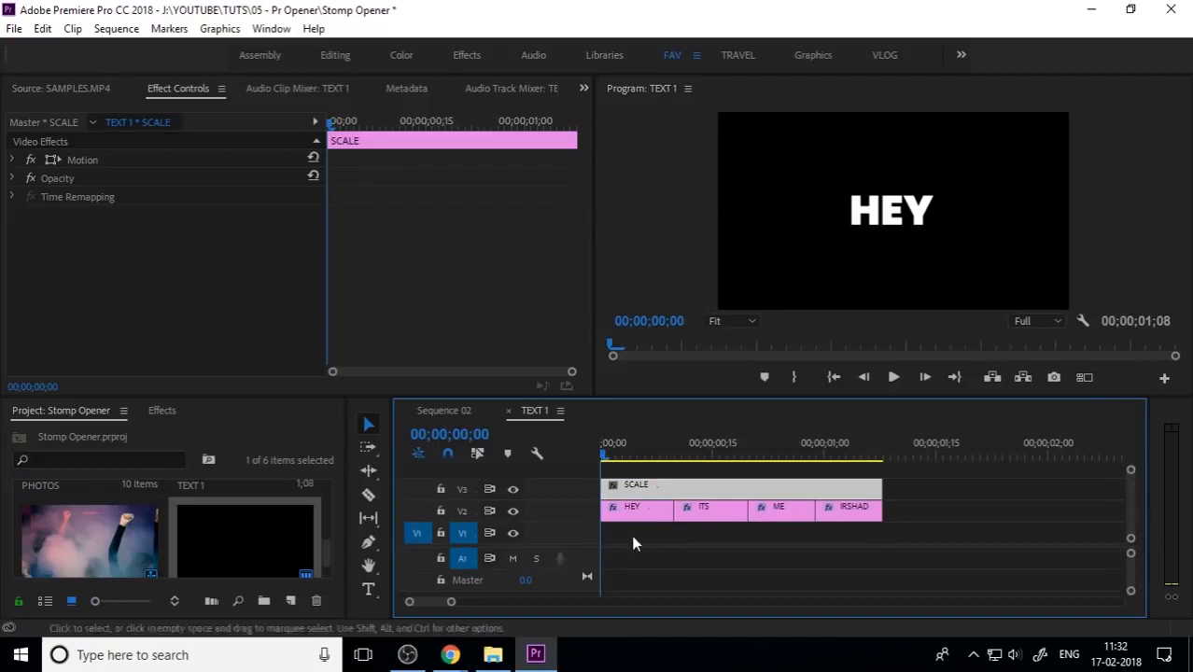
left_click_drag(859, 487, 651, 487)
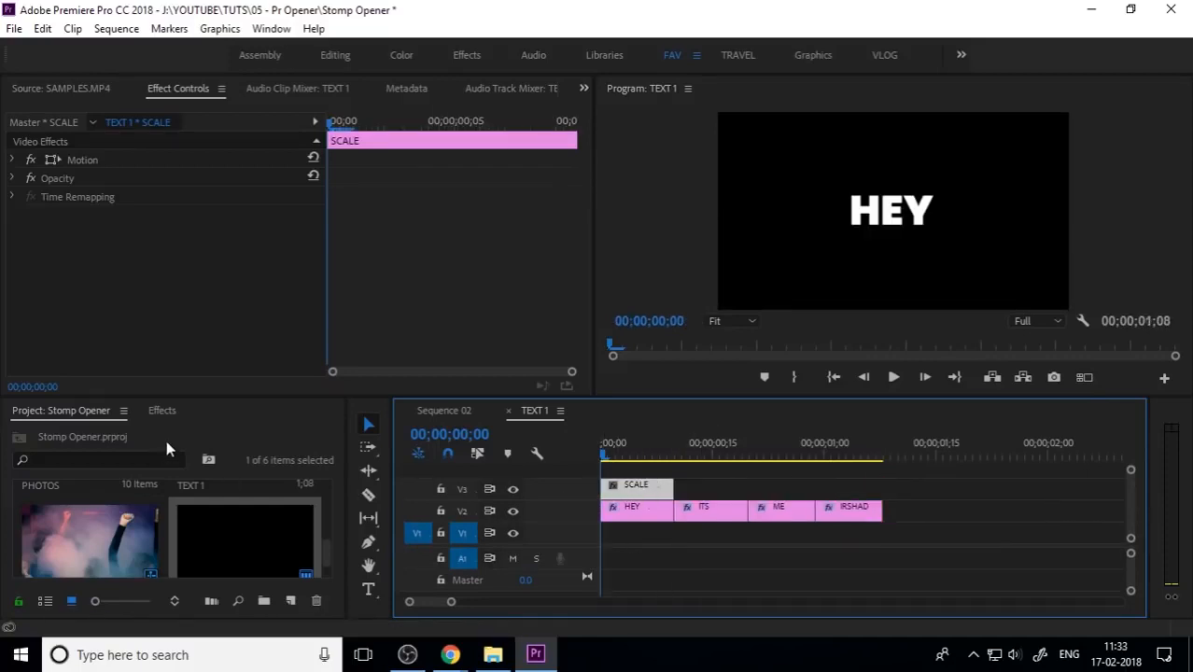
Apply the Distort group's Transform effect to the SCALE layer above the HEY title
left_click(165, 413)
scroll(96, 547, "up", 5)
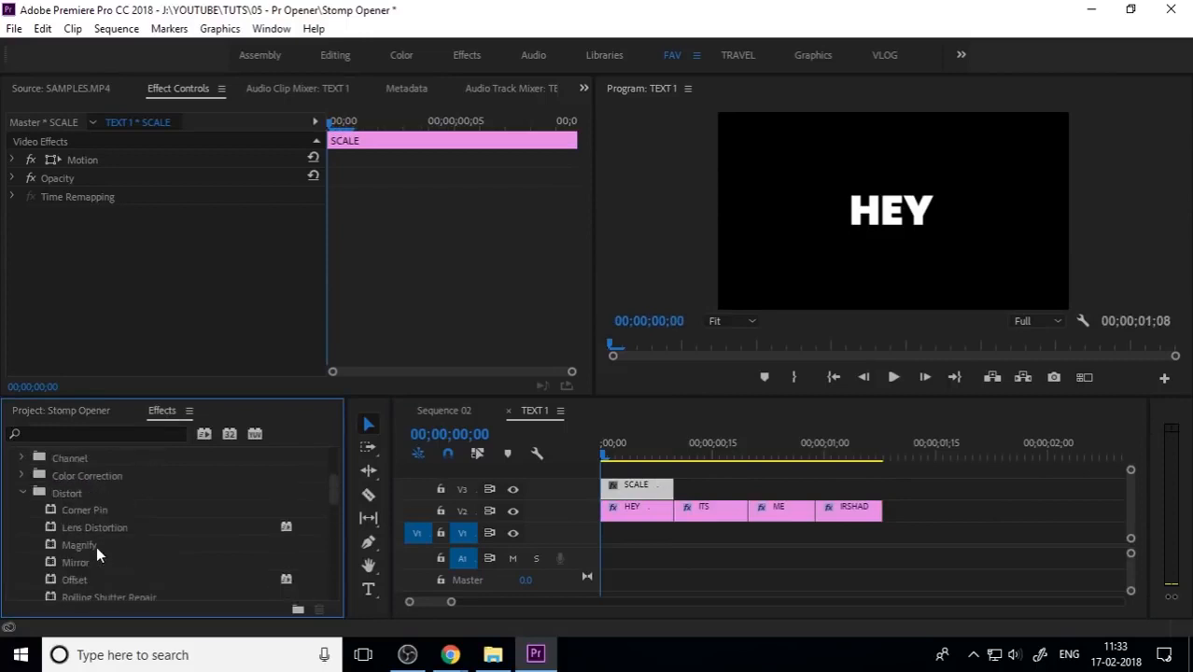
left_click(22, 491)
scroll(93, 520, "up", 4)
scroll(100, 530, "down", 3)
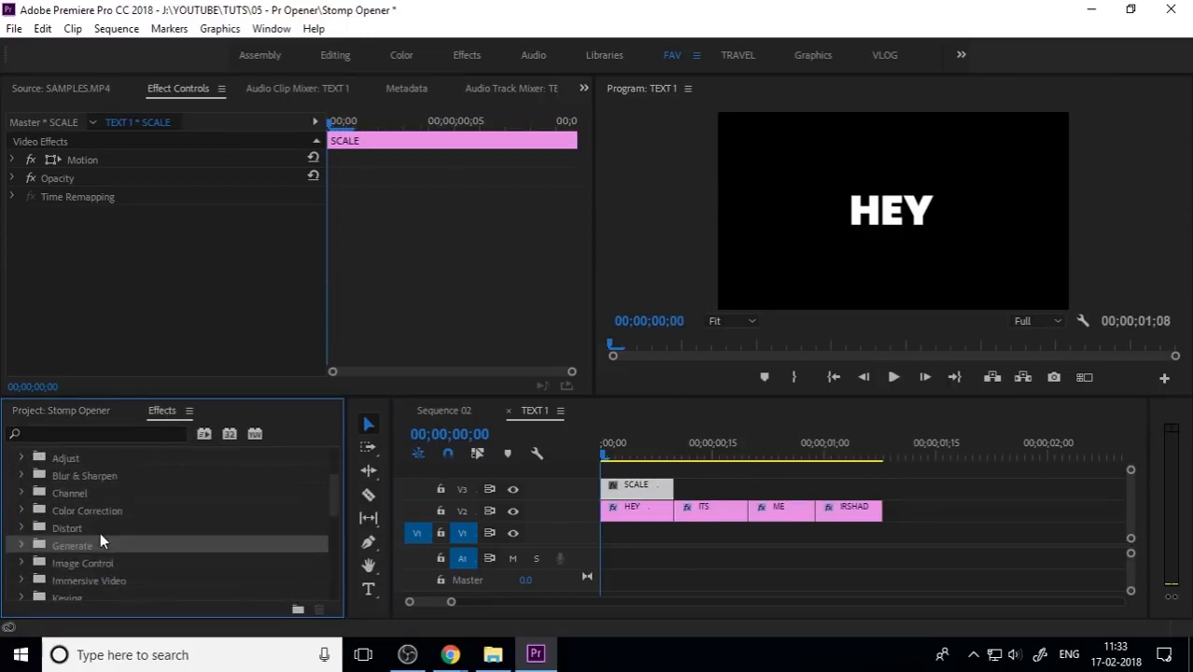
double_click(99, 529)
scroll(103, 537, "down", 3)
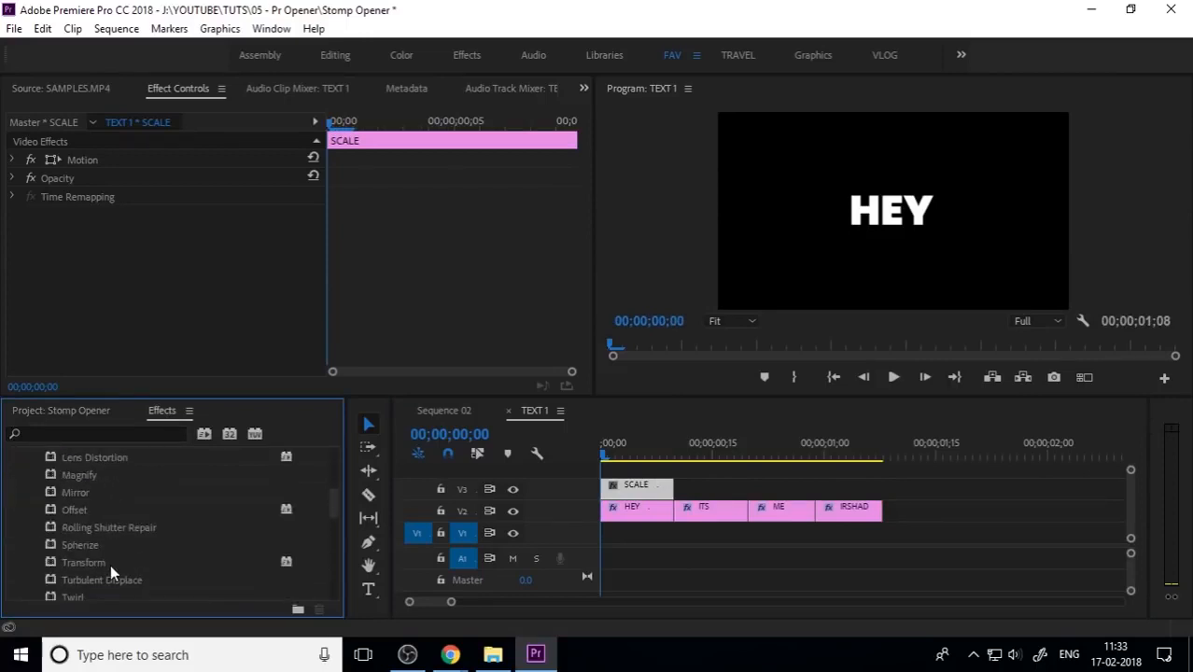
left_click_drag(110, 565, 641, 488)
left_click(653, 490)
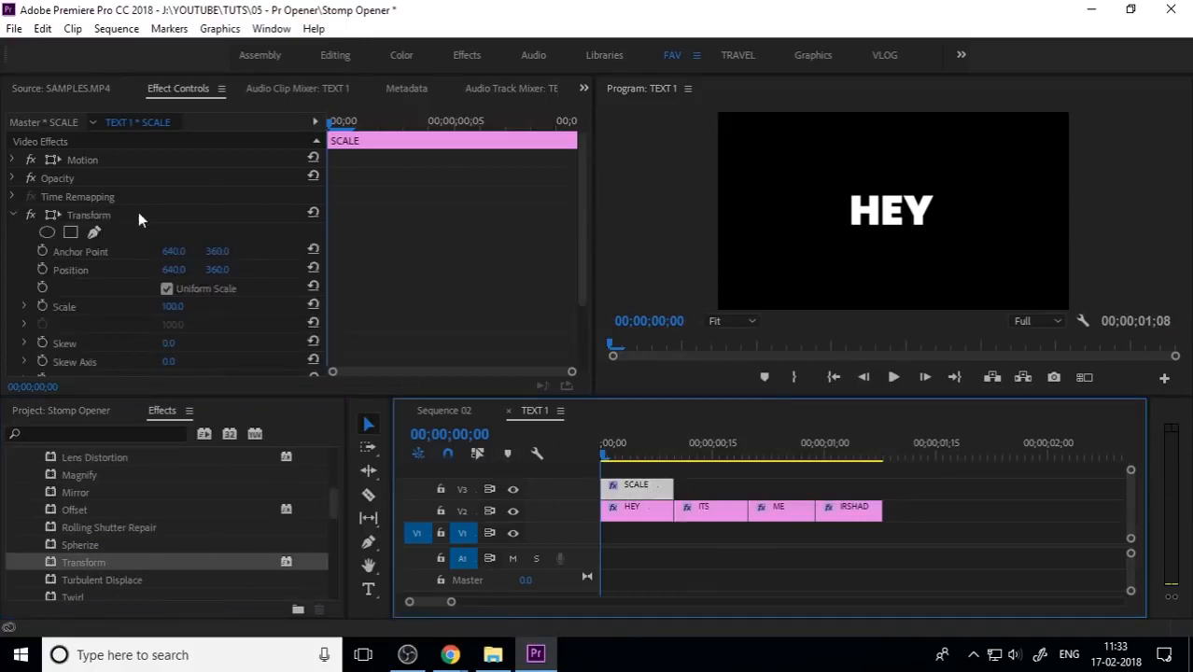
Keyframe the Transform scale of the SCALE layer in TEXT 1 from 300 at its start to 100 at its end
left_click(342, 139)
left_click(43, 306)
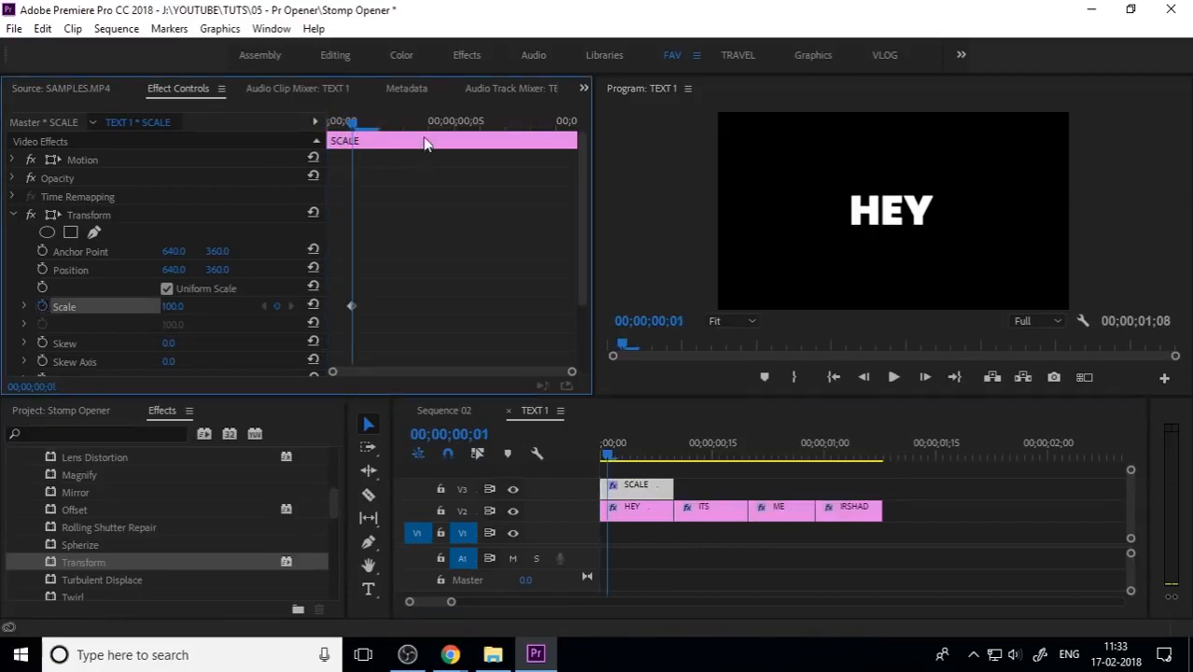
left_click_drag(352, 122, 505, 123)
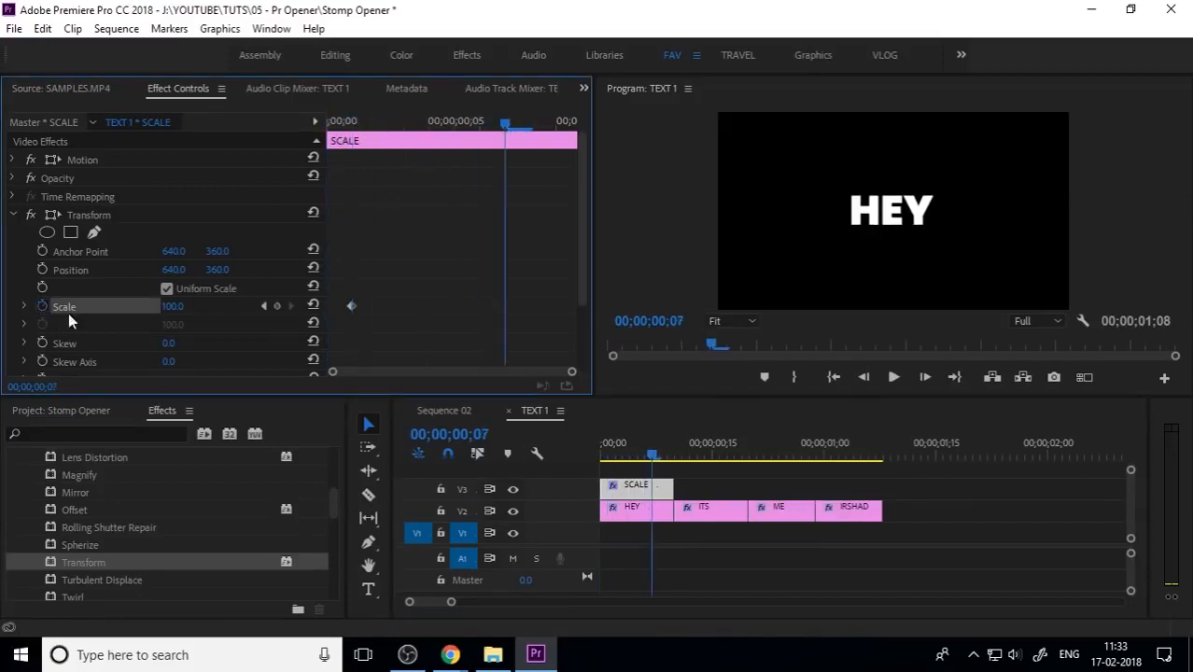
left_click(278, 307)
left_click(263, 307)
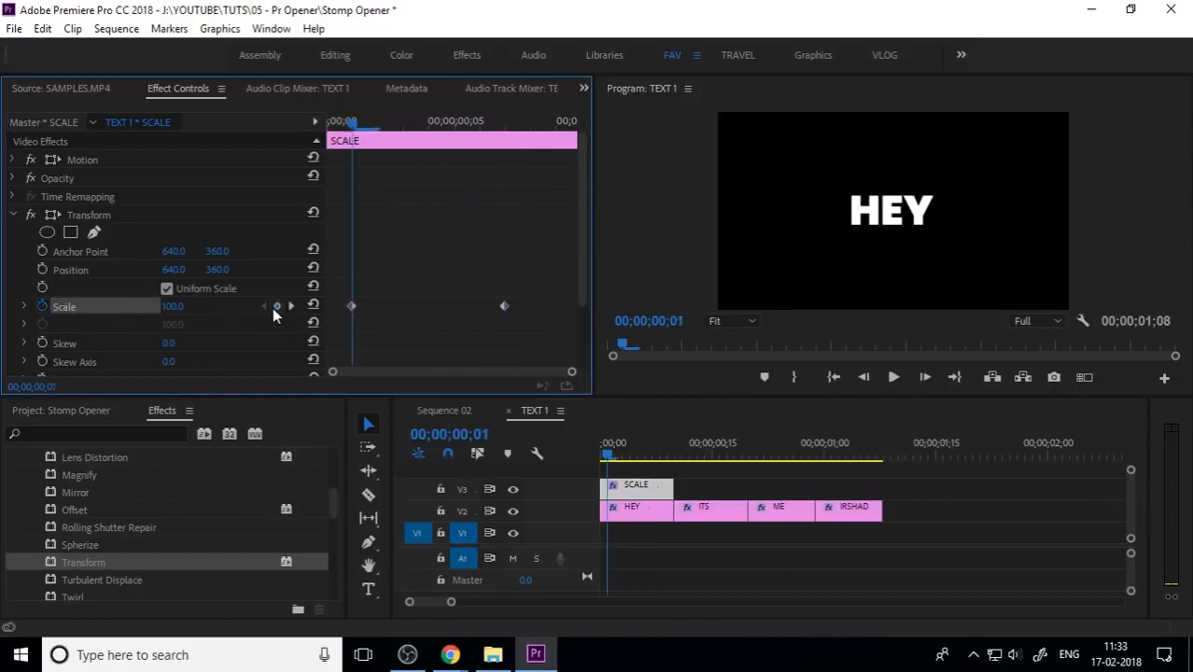
left_click_drag(166, 314, 353, 314)
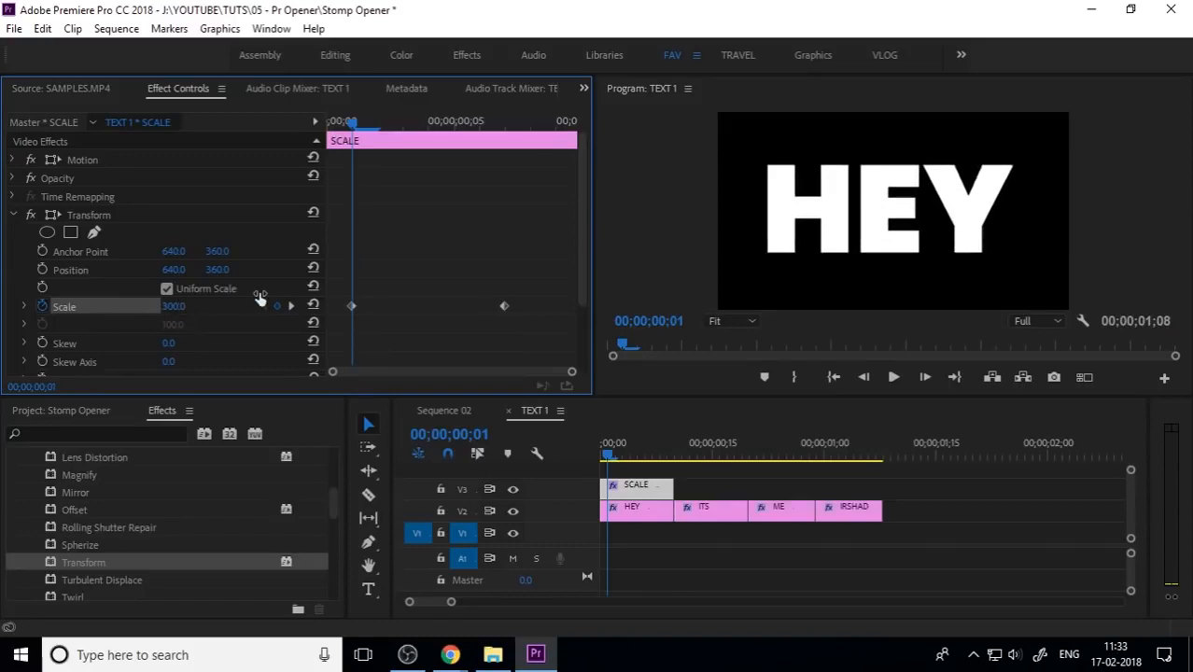
left_click_drag(395, 294, 322, 307)
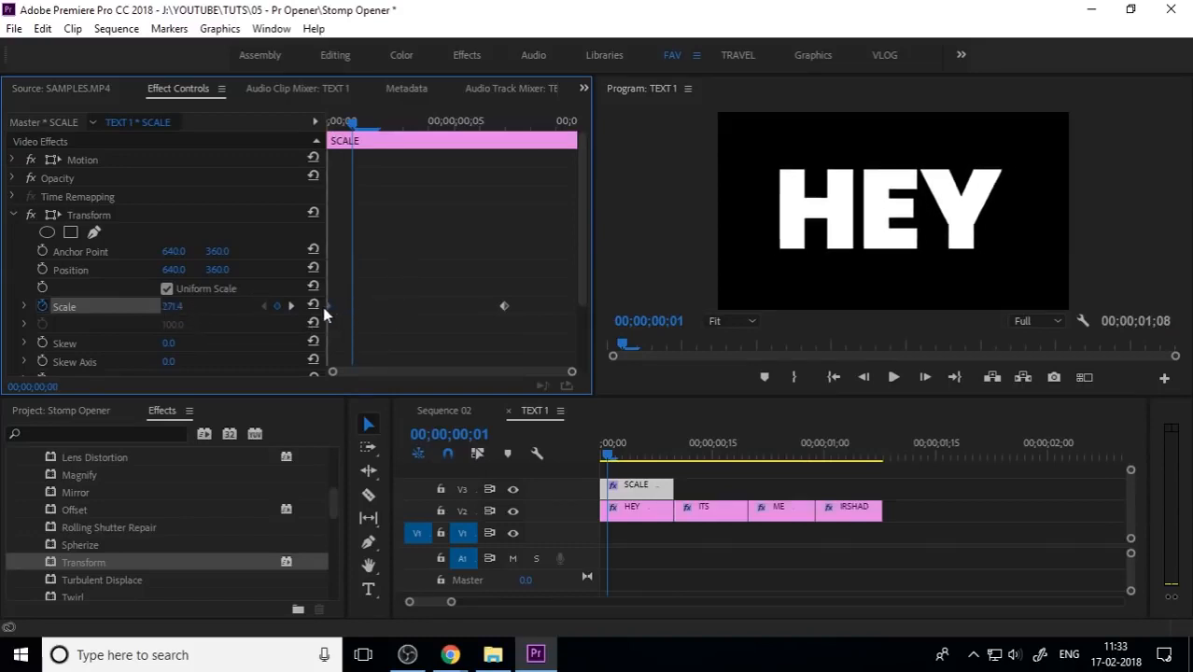
left_click_drag(505, 311, 623, 301)
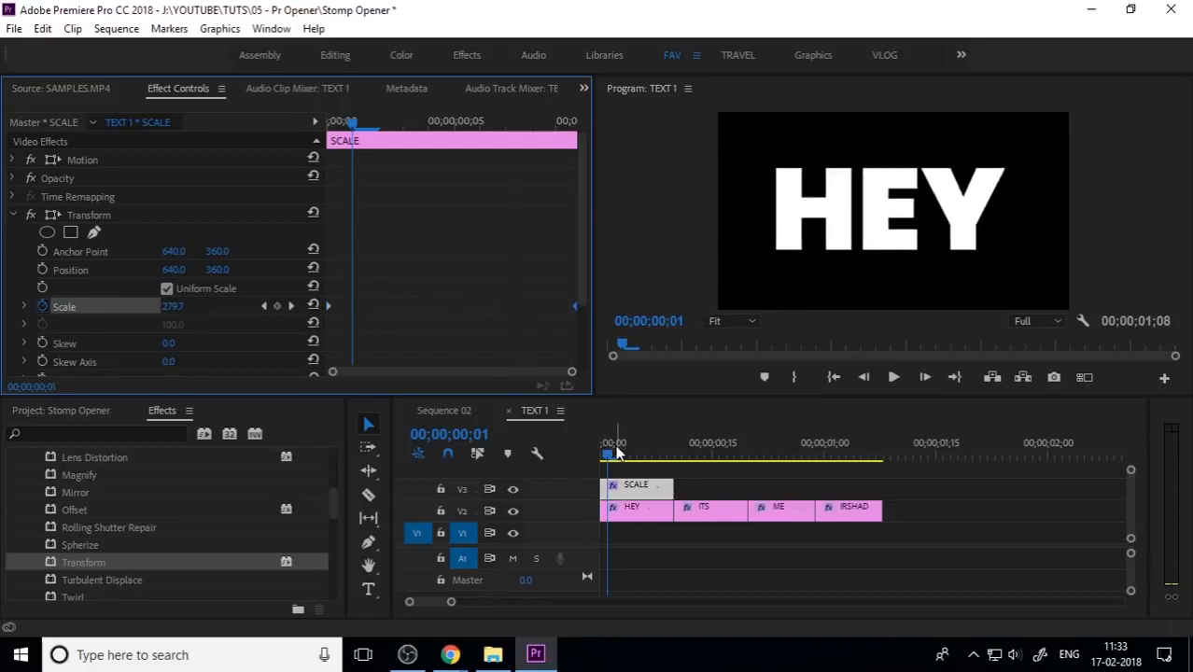
Preview the HEY title's scale animation in TEXT 1 and in Sequence 02
left_click_drag(609, 450, 579, 461)
key("space")
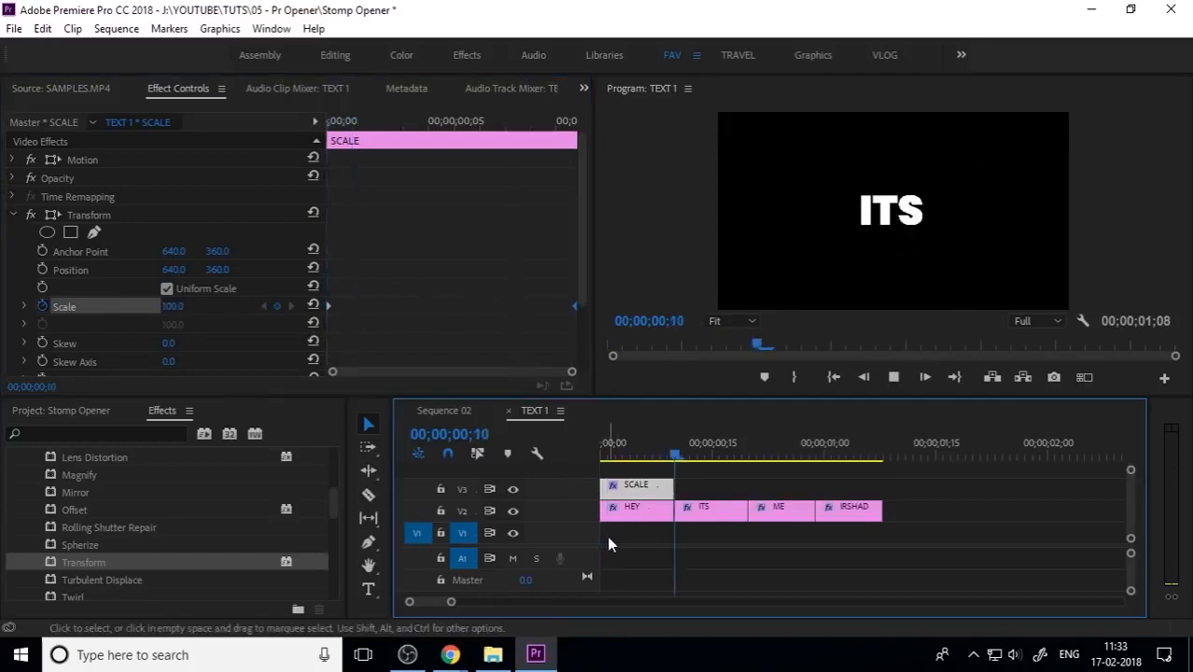
key("space")
left_click(466, 413)
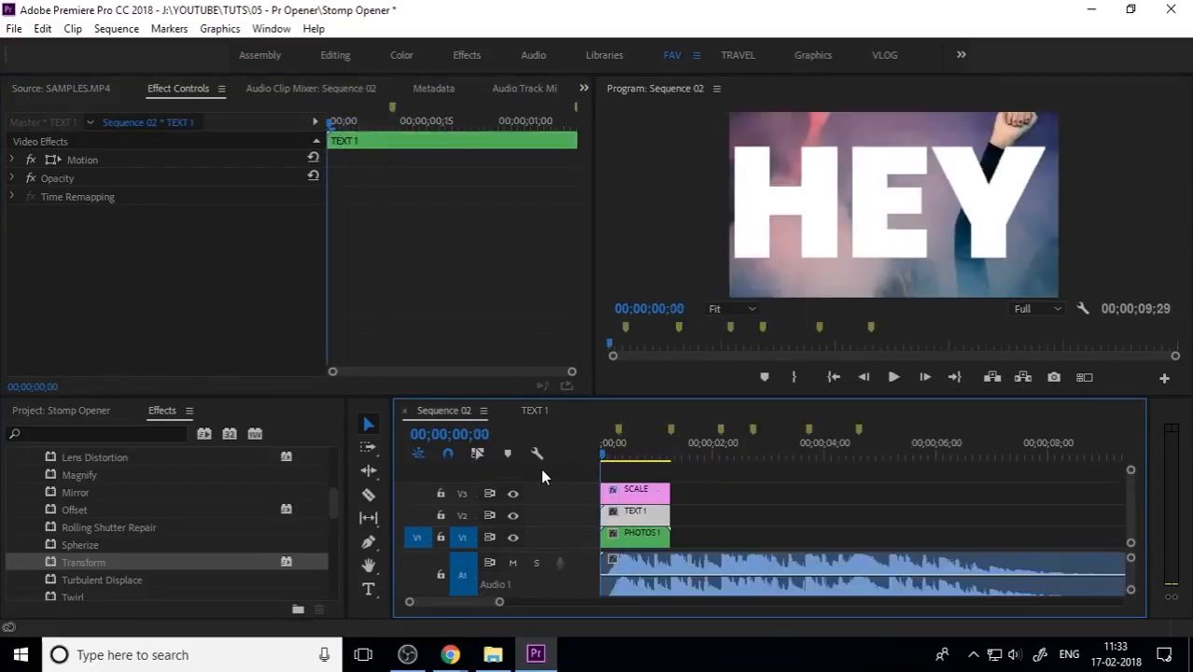
key("space")
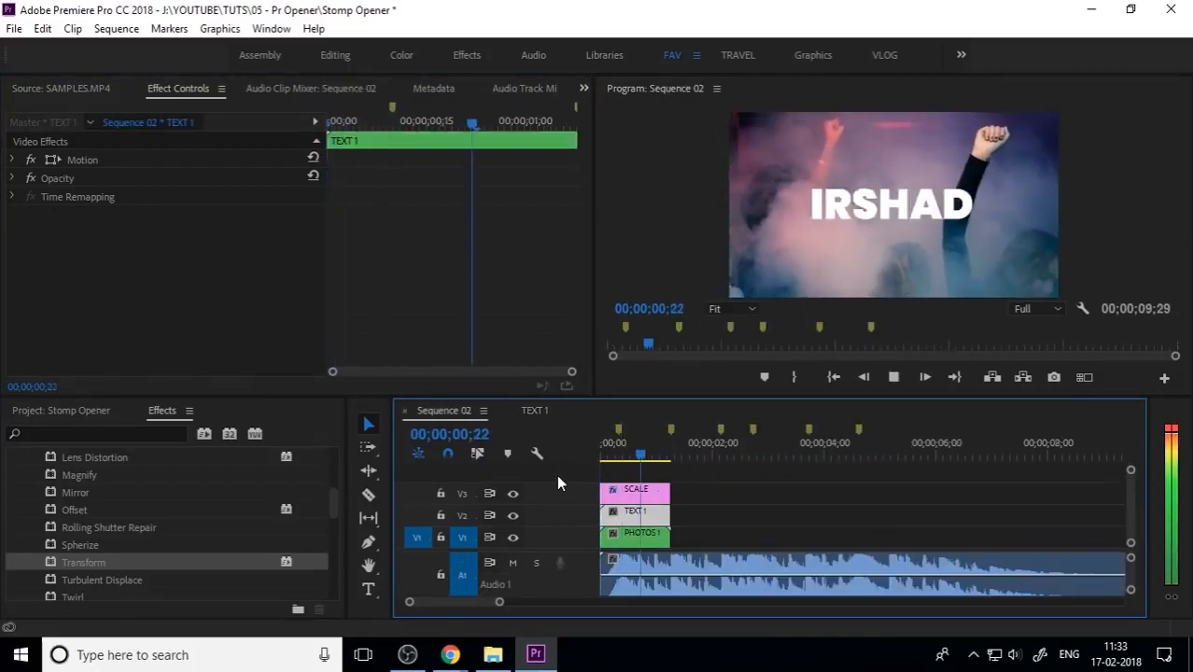
left_click_drag(605, 446, 572, 456)
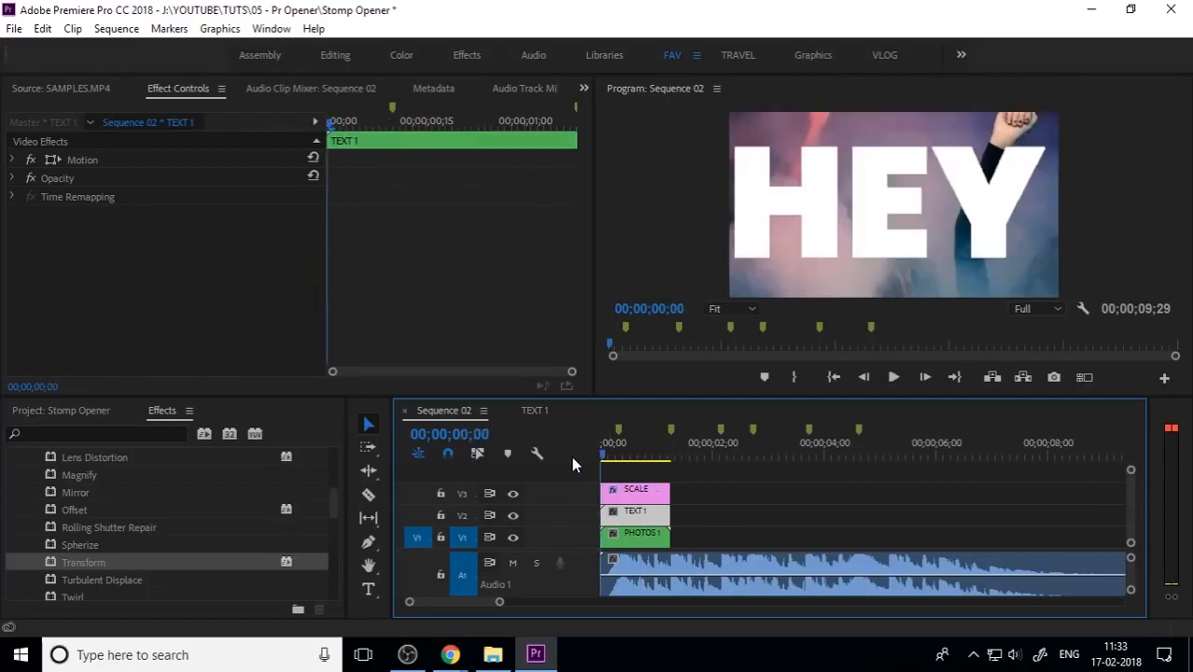
Add a Transform position keyframe of 640, 360 to the SCALE layer in TEXT 1 at 00;00;00;04
left_click(545, 416)
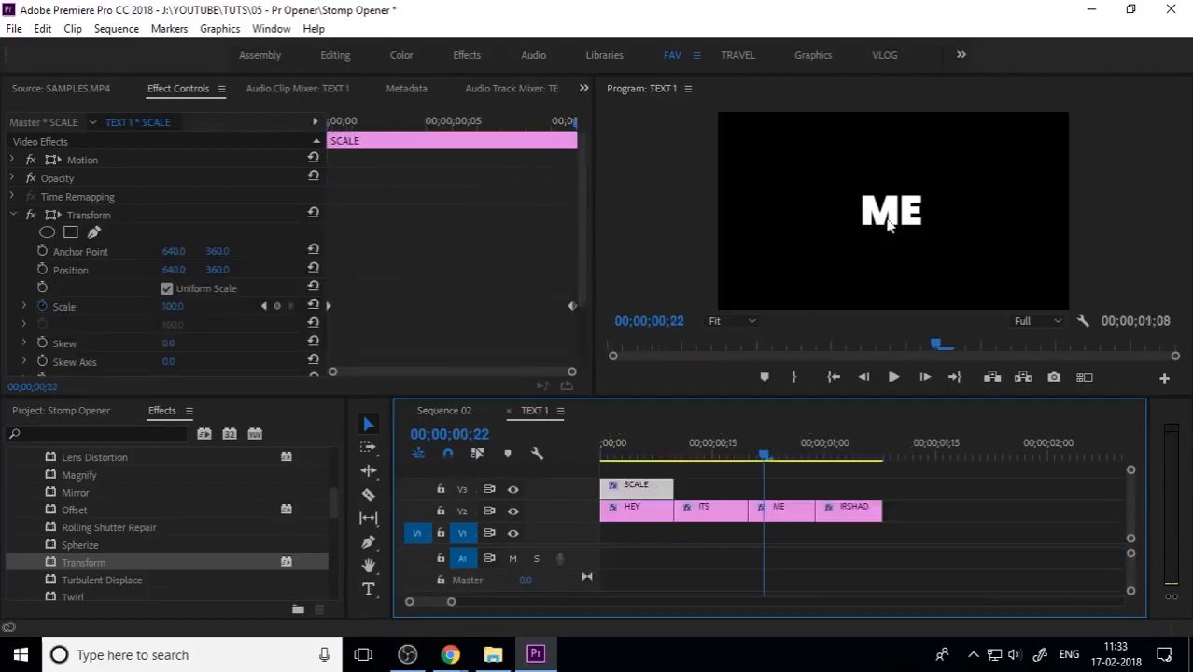
left_click_drag(650, 438, 571, 462)
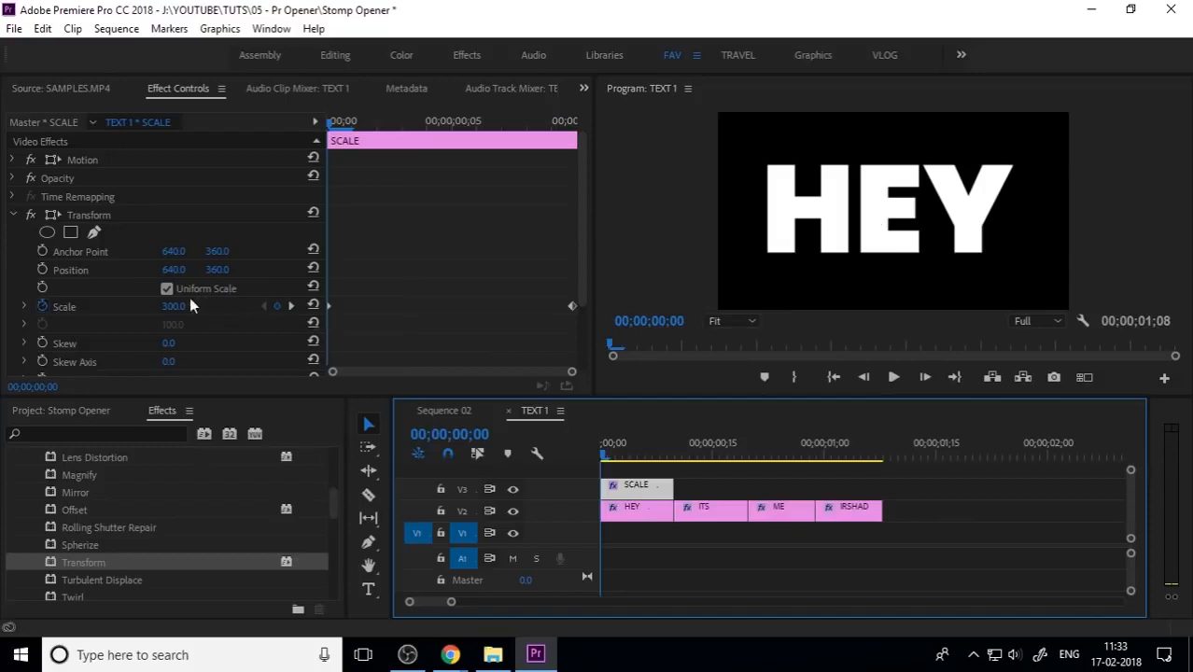
left_click_drag(172, 272, 220, 273)
key("ctrl+z")
left_click(426, 121)
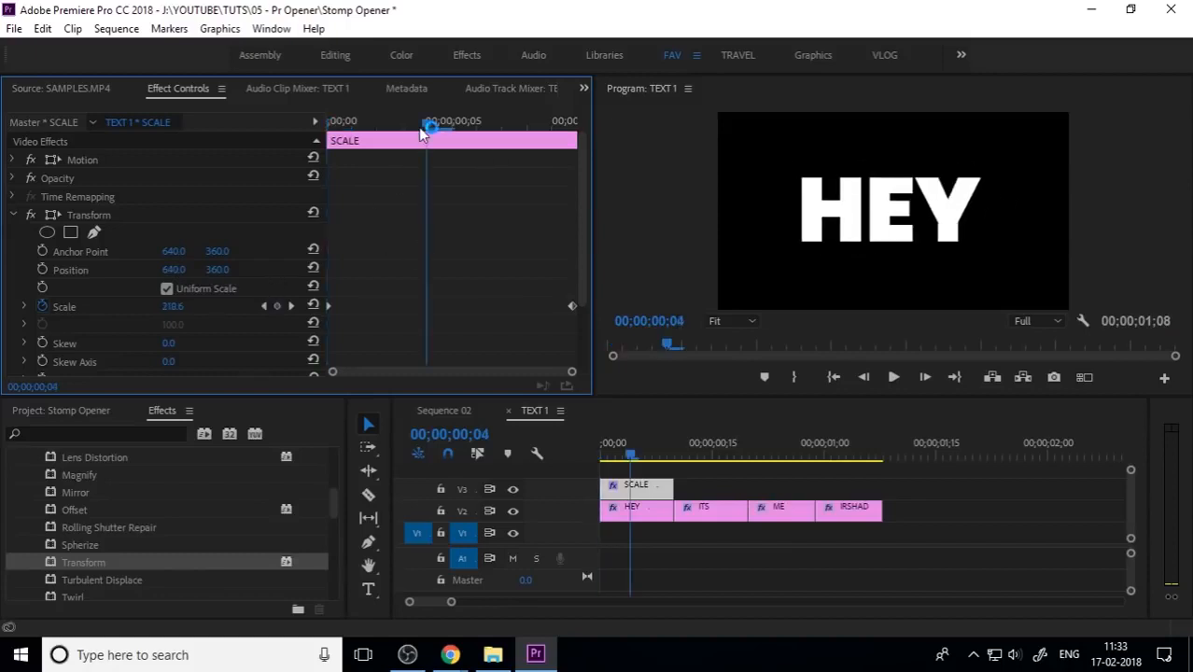
left_click(43, 268)
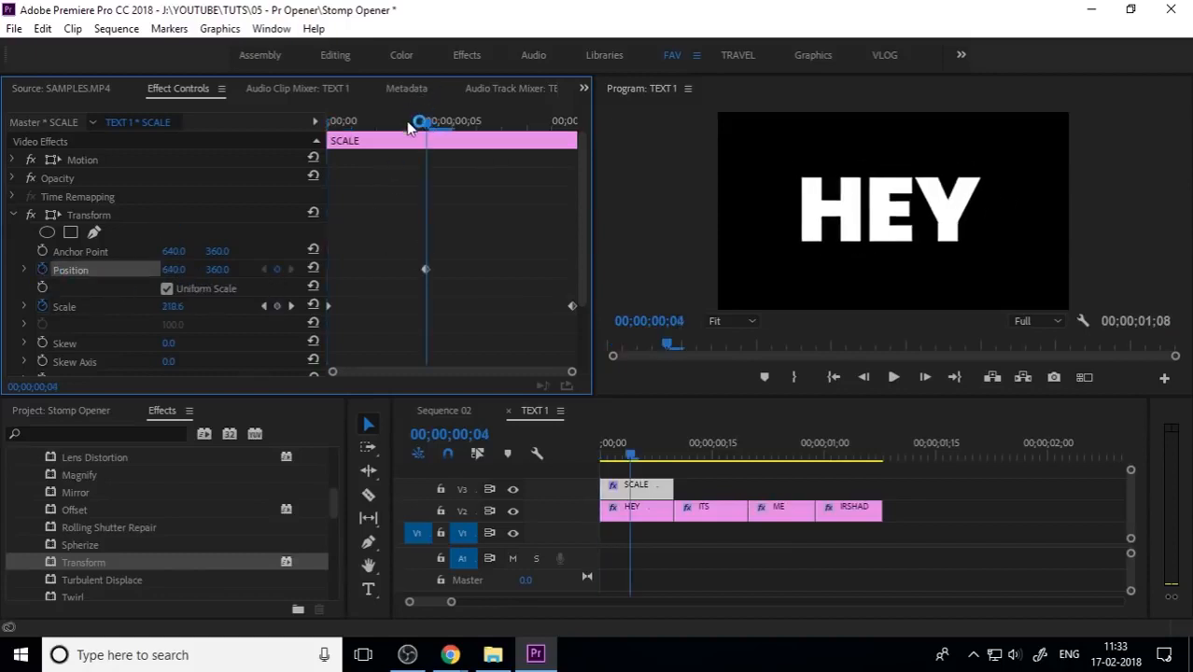
Add a Transform position keyframe of 681, 360 at the SCALE layer's start and move the 640, 360 keyframe to its end
left_click_drag(426, 122, 329, 145)
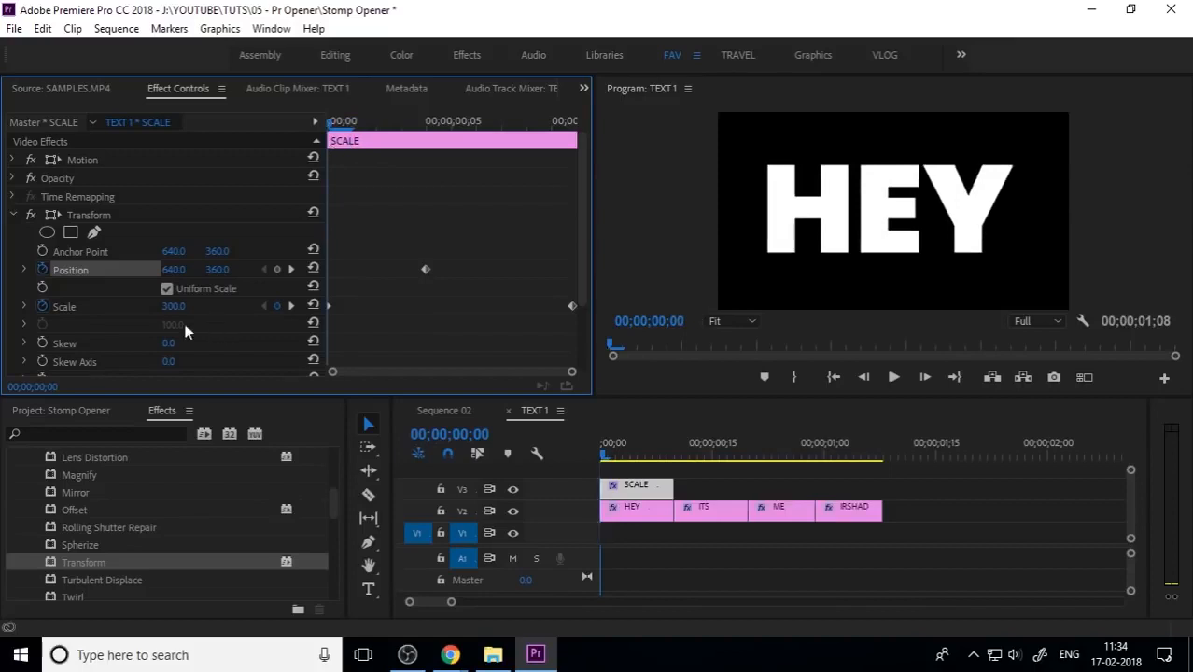
left_click_drag(185, 273, 223, 272)
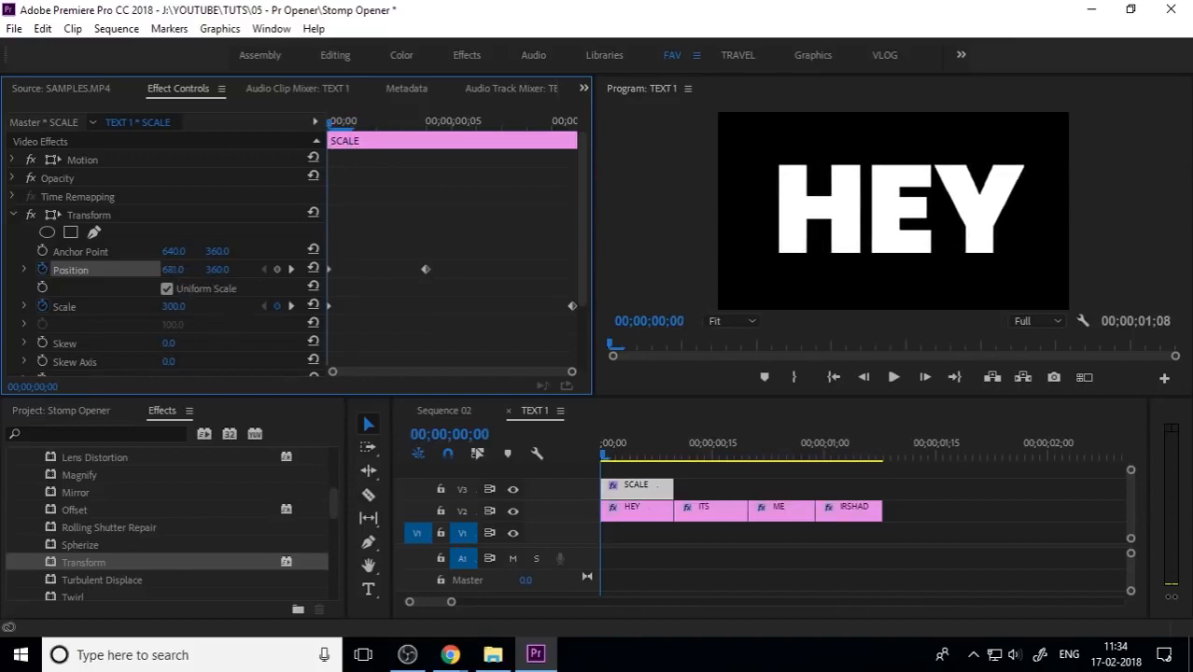
left_click_drag(425, 270, 575, 272)
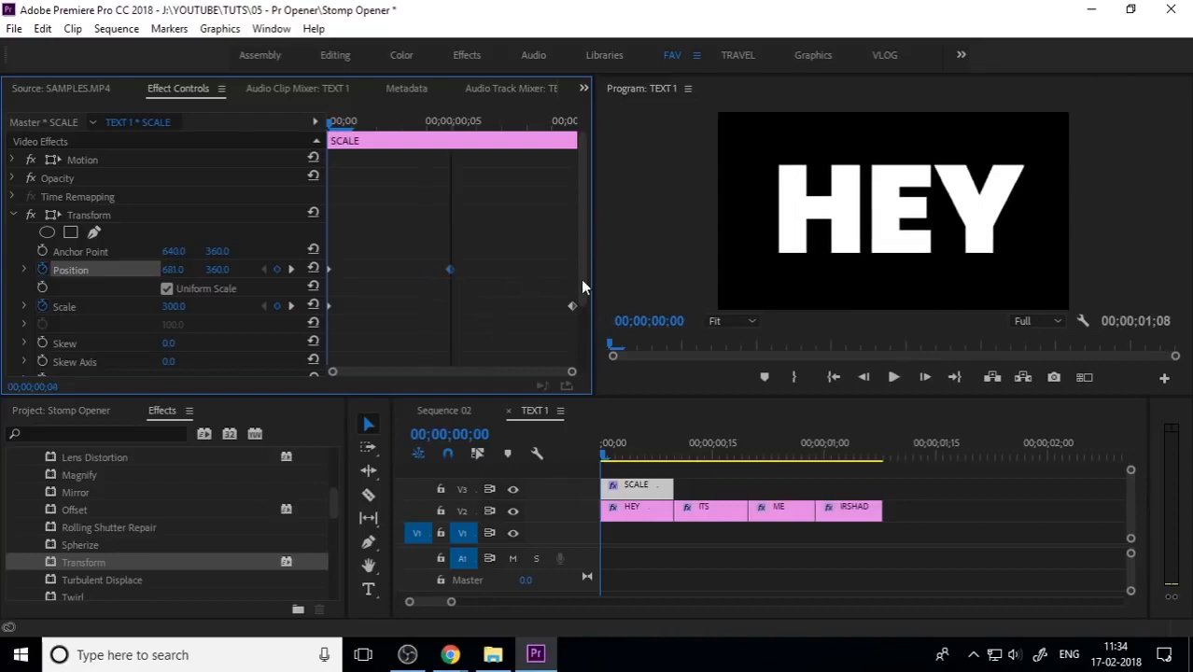
Preview the HEY title's combined scale and position animation in TEXT 1 and over the photos in Sequence 02
left_click(600, 458)
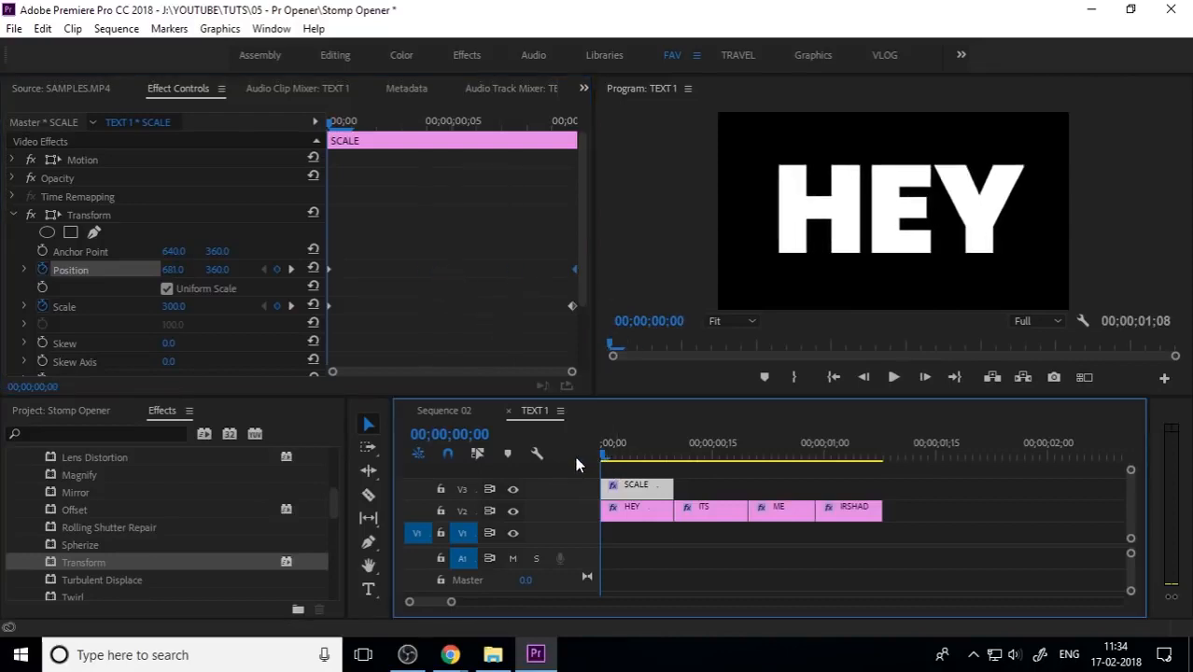
key("space")
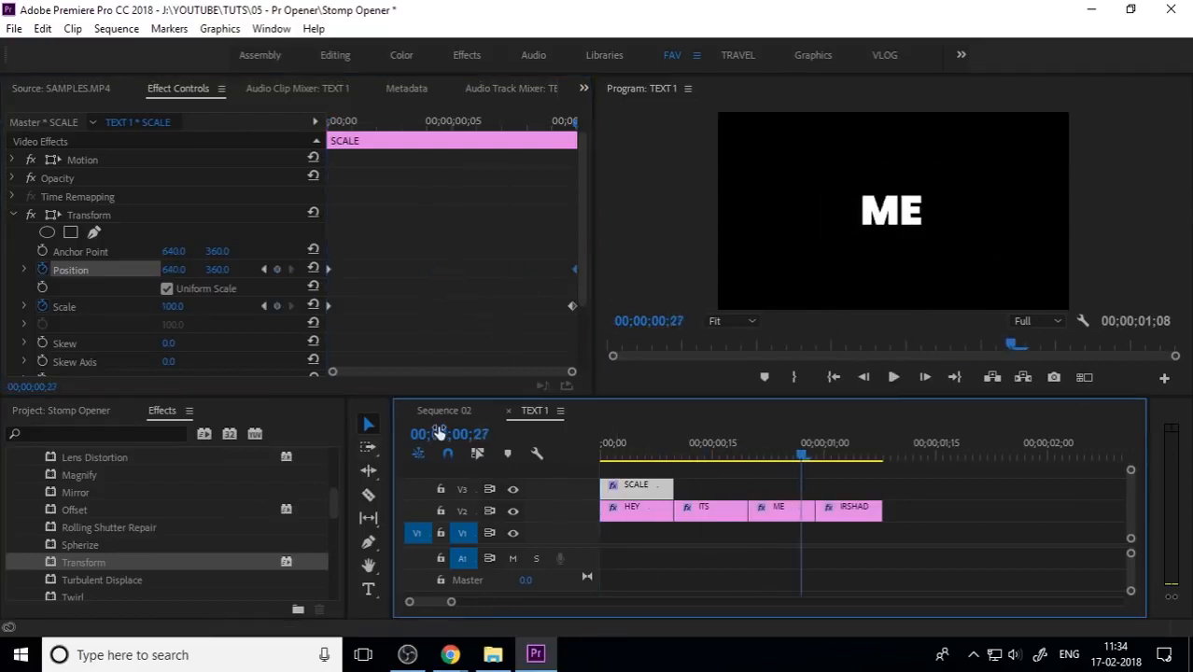
left_click(437, 412)
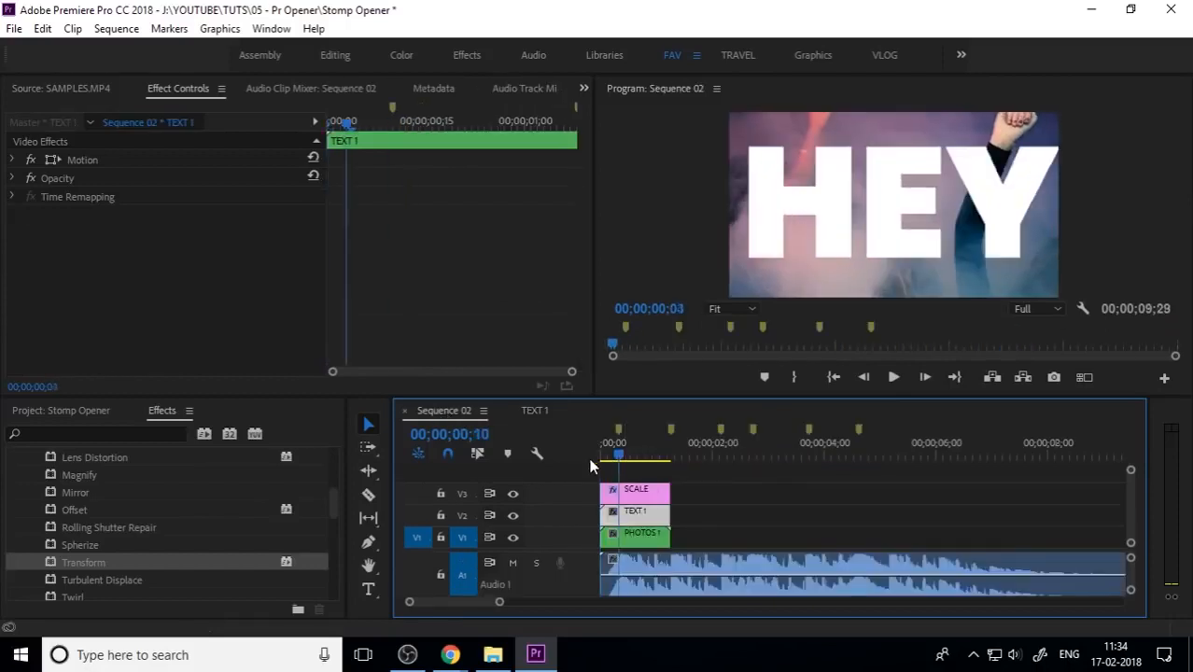
key("space")
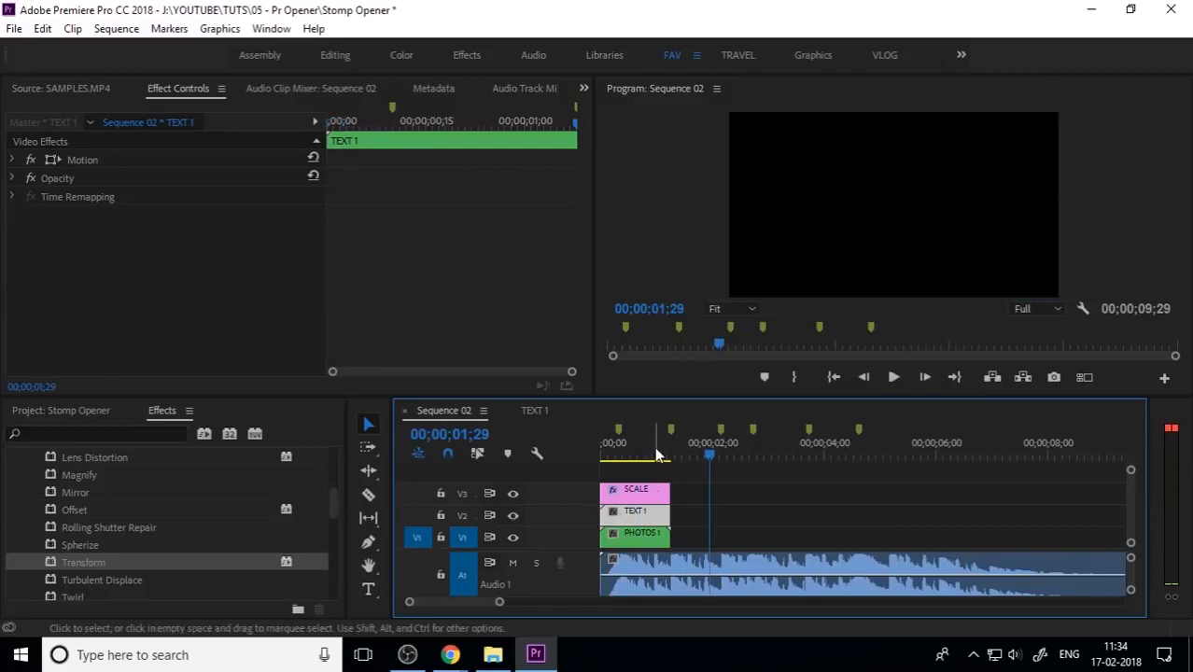
left_click_drag(654, 447, 576, 464)
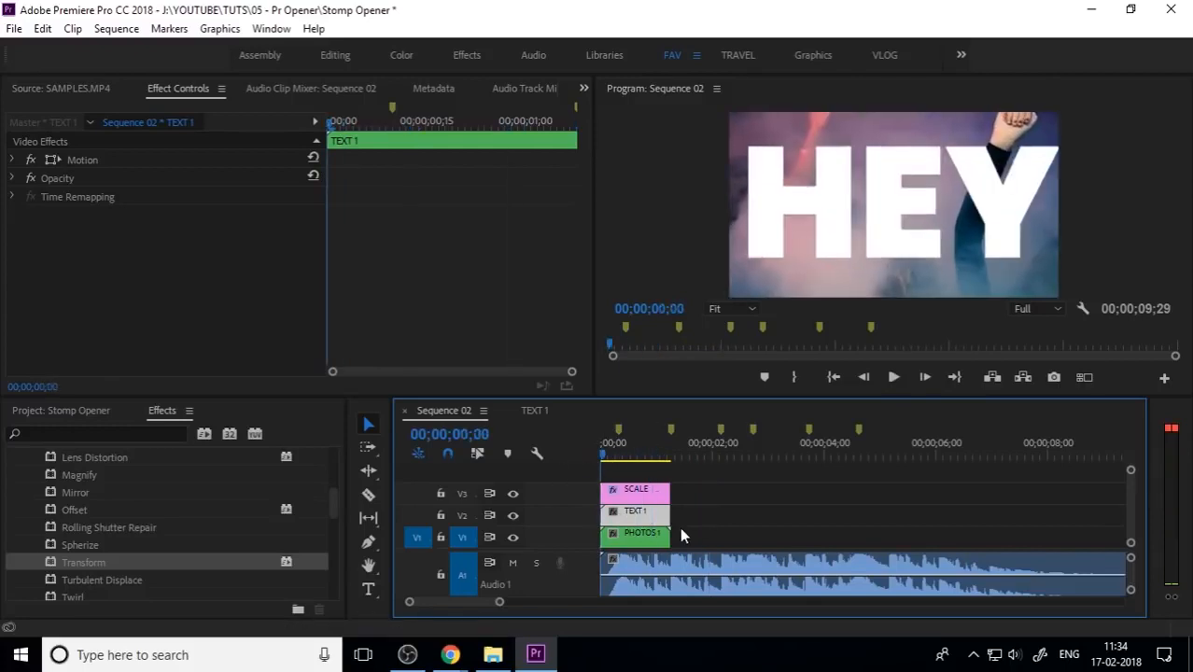
left_click(735, 507)
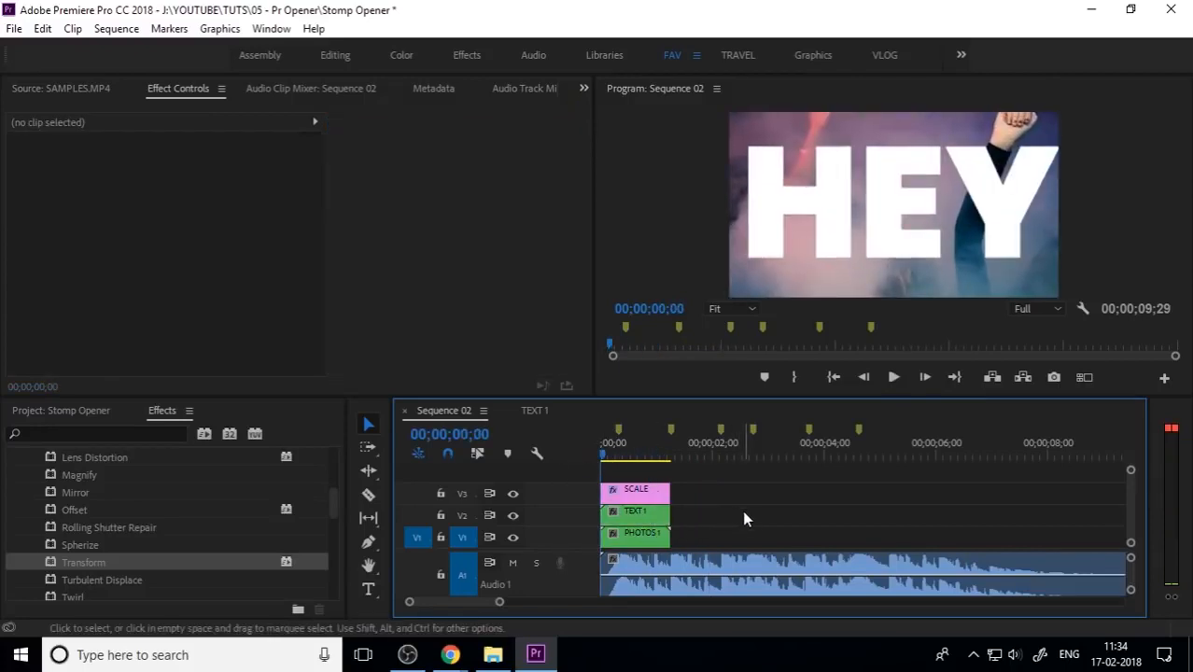
left_click_drag(621, 439, 646, 459)
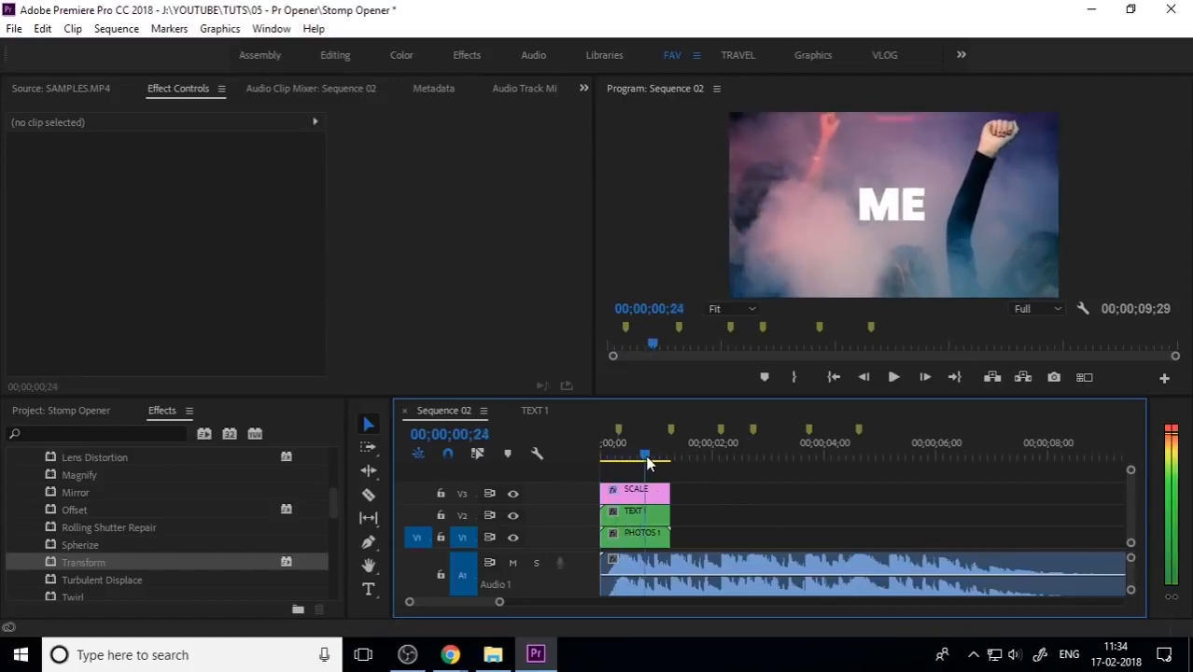
left_click(112, 409)
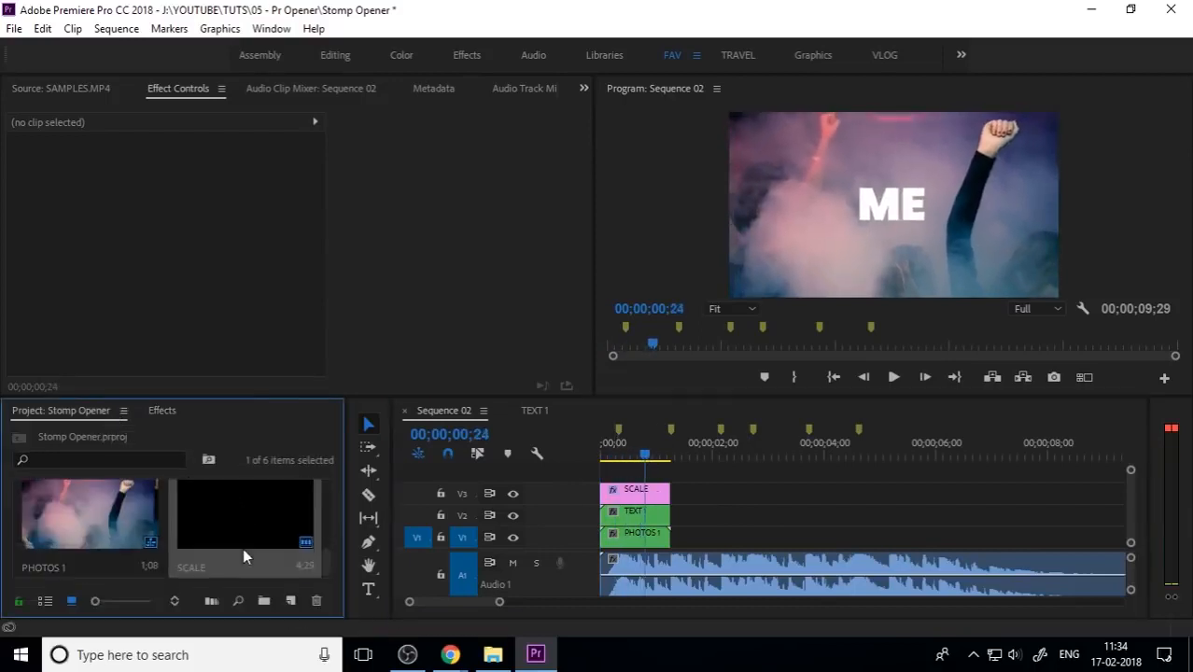
scroll(276, 516, "down", 2)
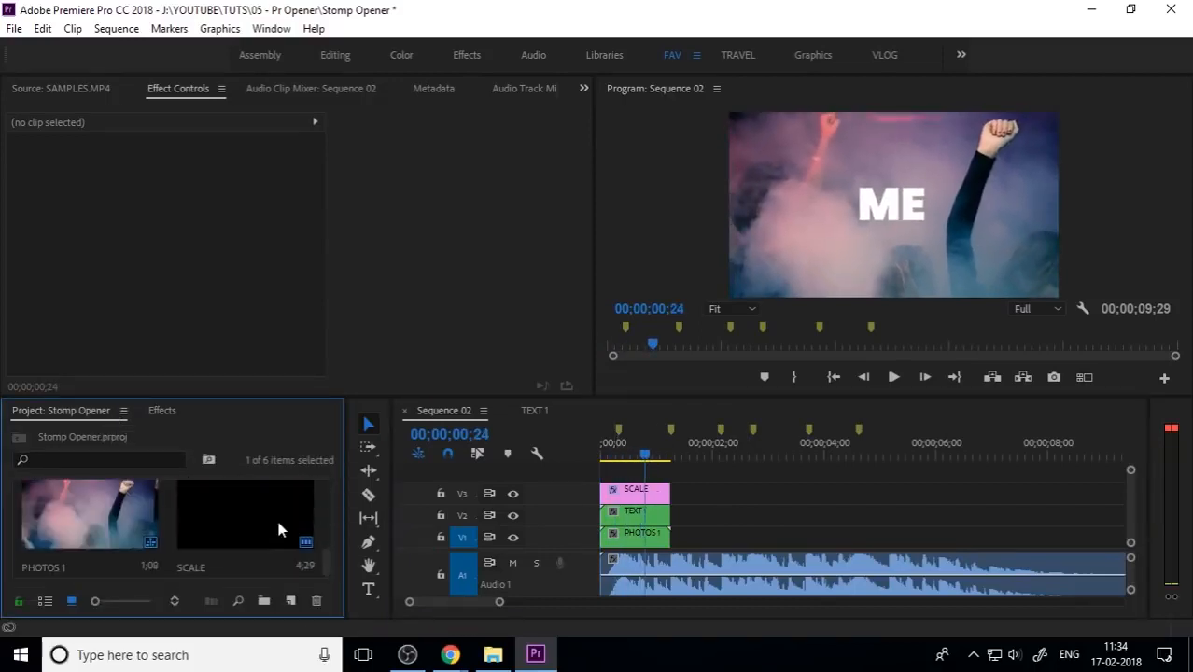
left_click(832, 487)
left_click_drag(633, 445, 591, 459)
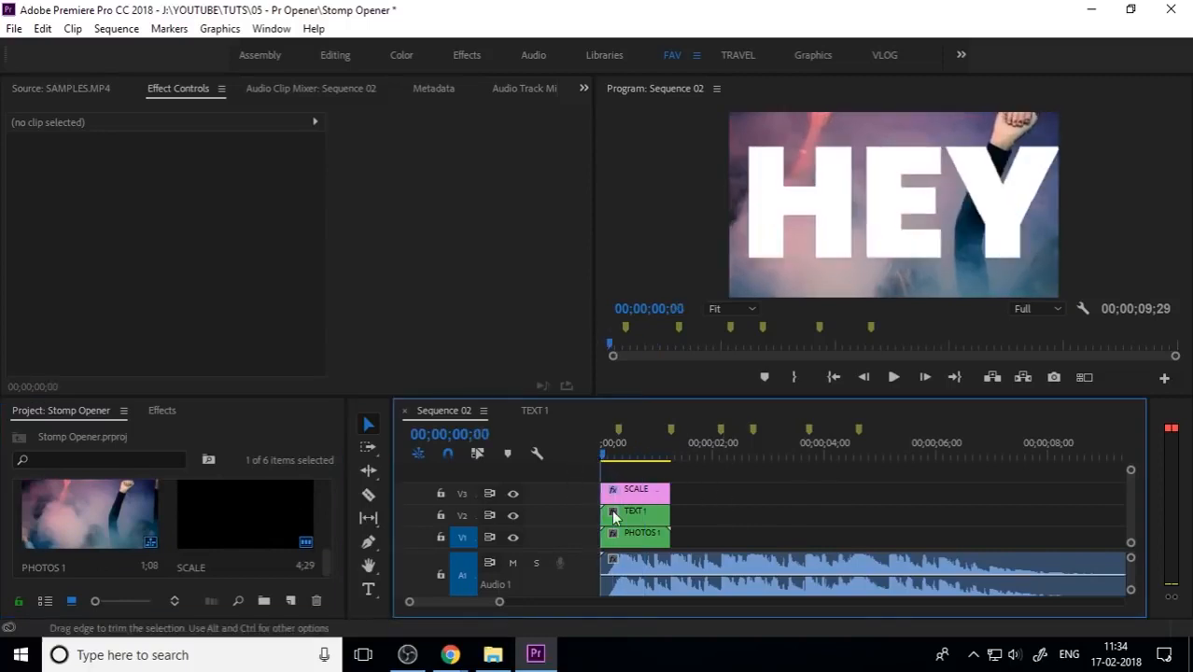
key("space")
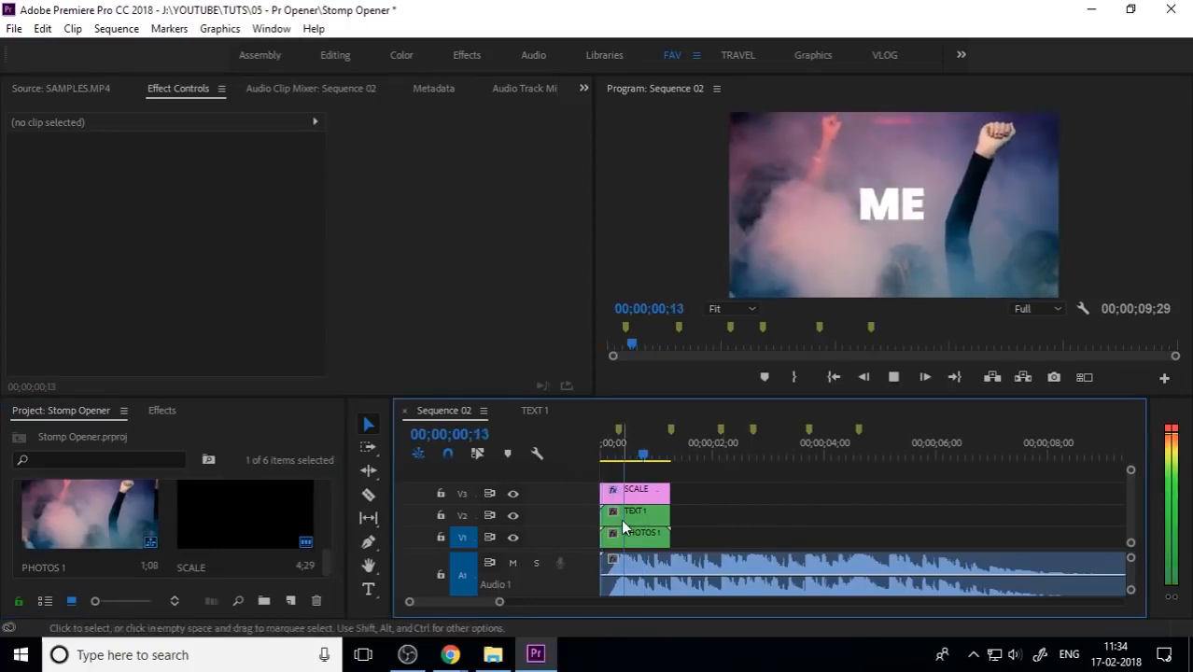
left_click_drag(628, 445, 596, 452)
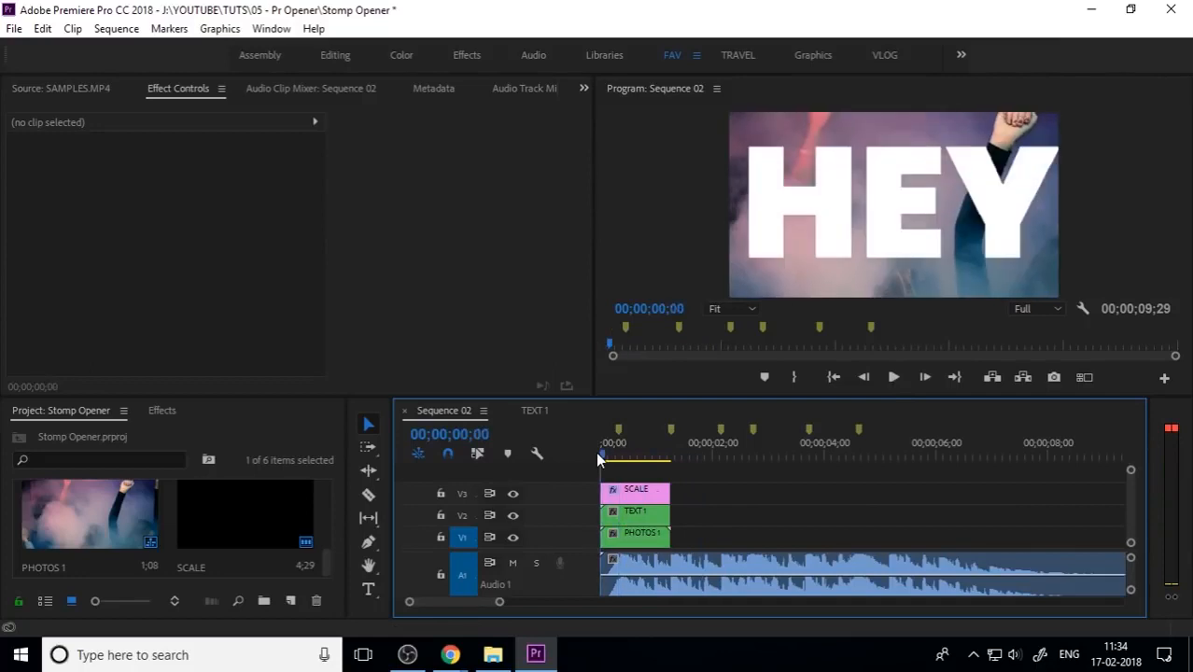
Reopen the nested TEXT 1 sequence from Sequence 02 and select the SCALE layer above the HEY title
left_click(640, 493)
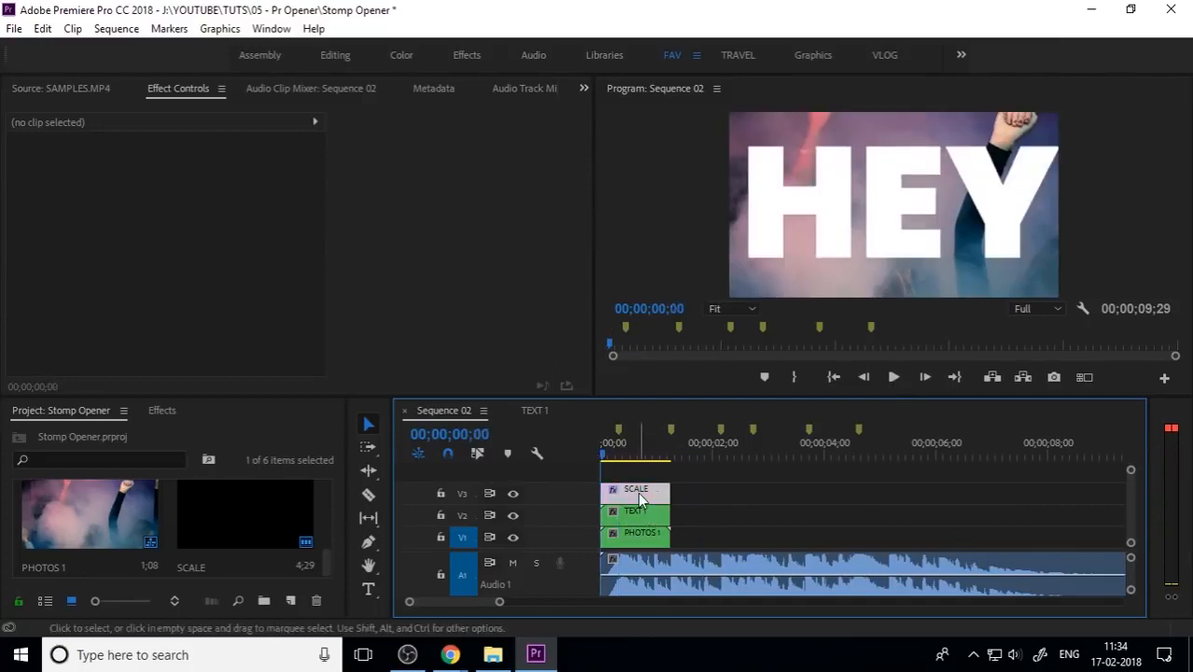
left_click(645, 513)
double_click(643, 512)
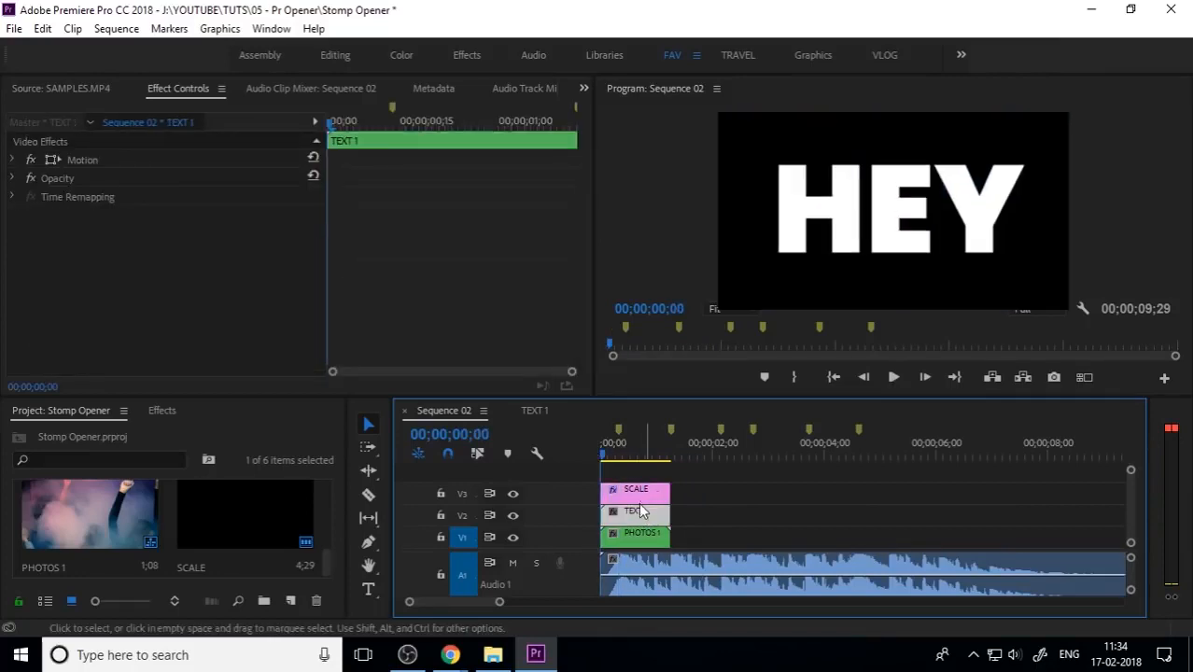
left_click(626, 487)
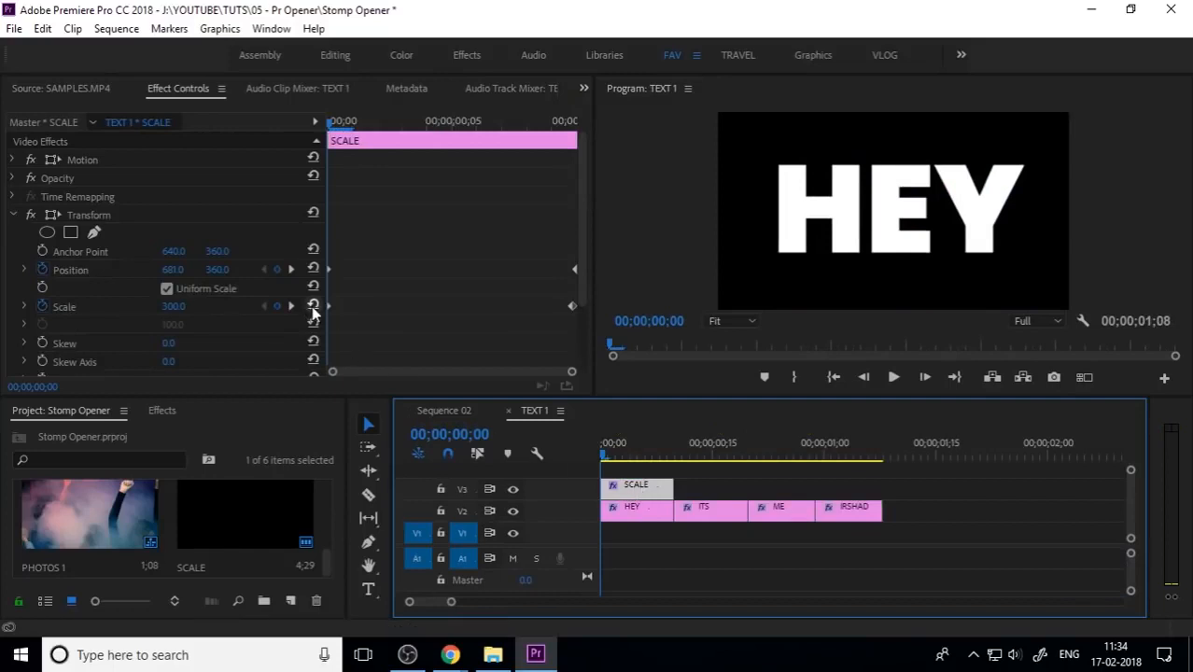
left_click(160, 320)
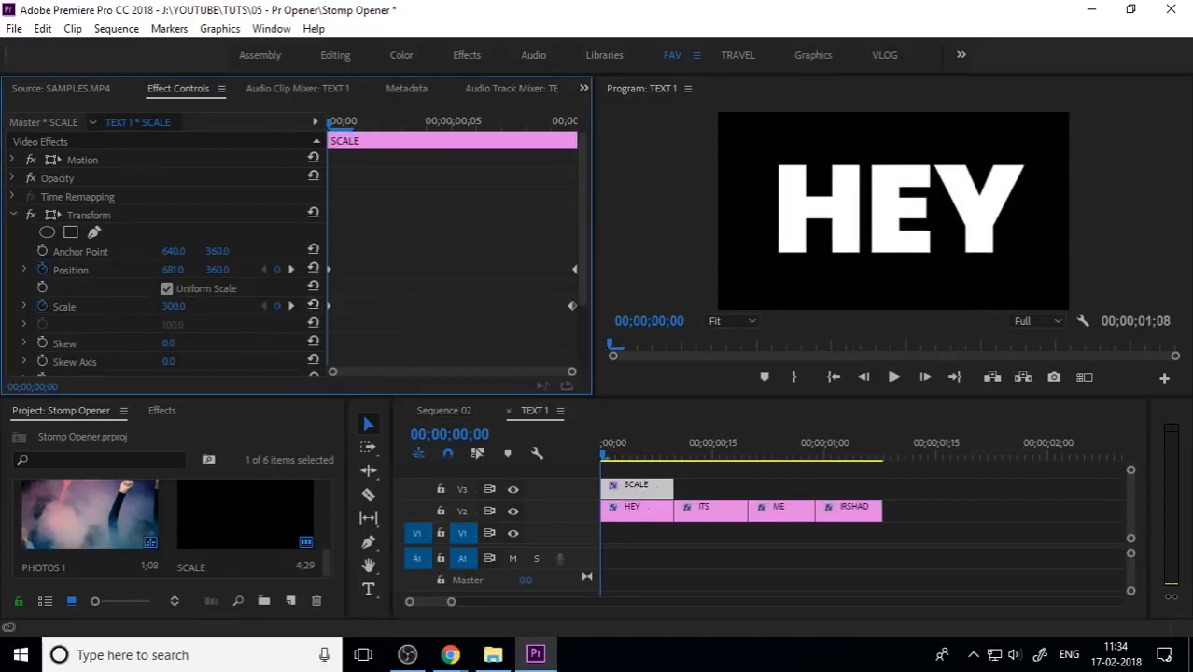
left_click(186, 306)
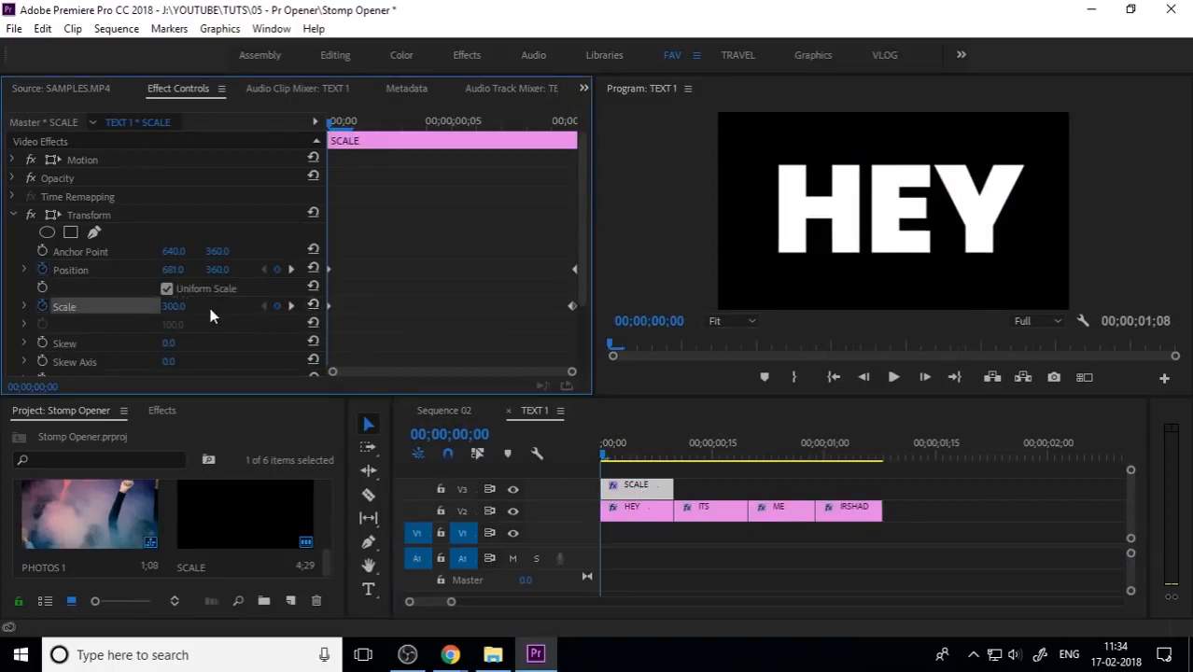
type("600")
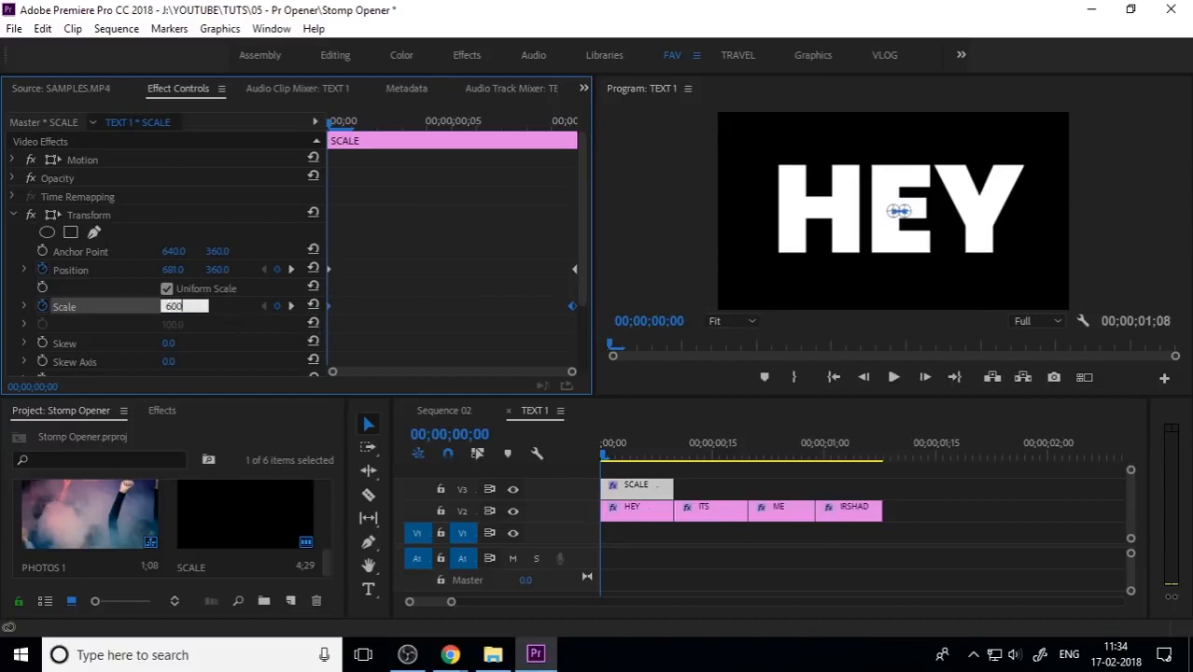
key("Escape")
scroll(224, 346, "down", 3)
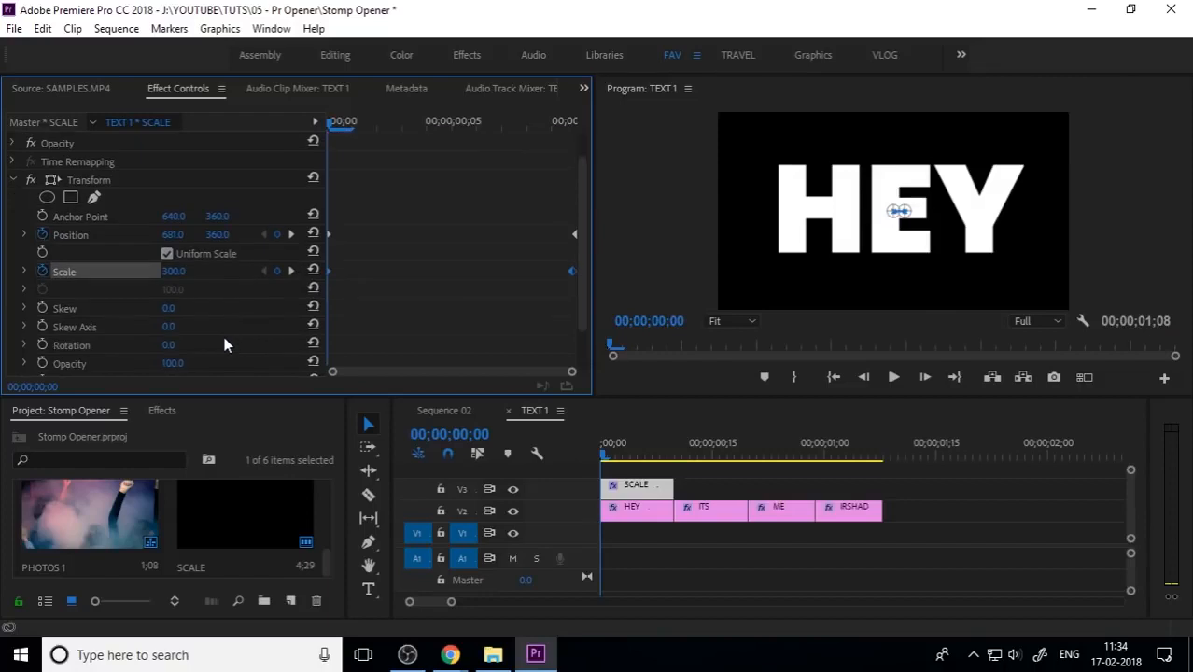
Turn off Use Composition's Shutter Angle in the Transform effect of the SCALE layer in TEXT 1
left_click(611, 511)
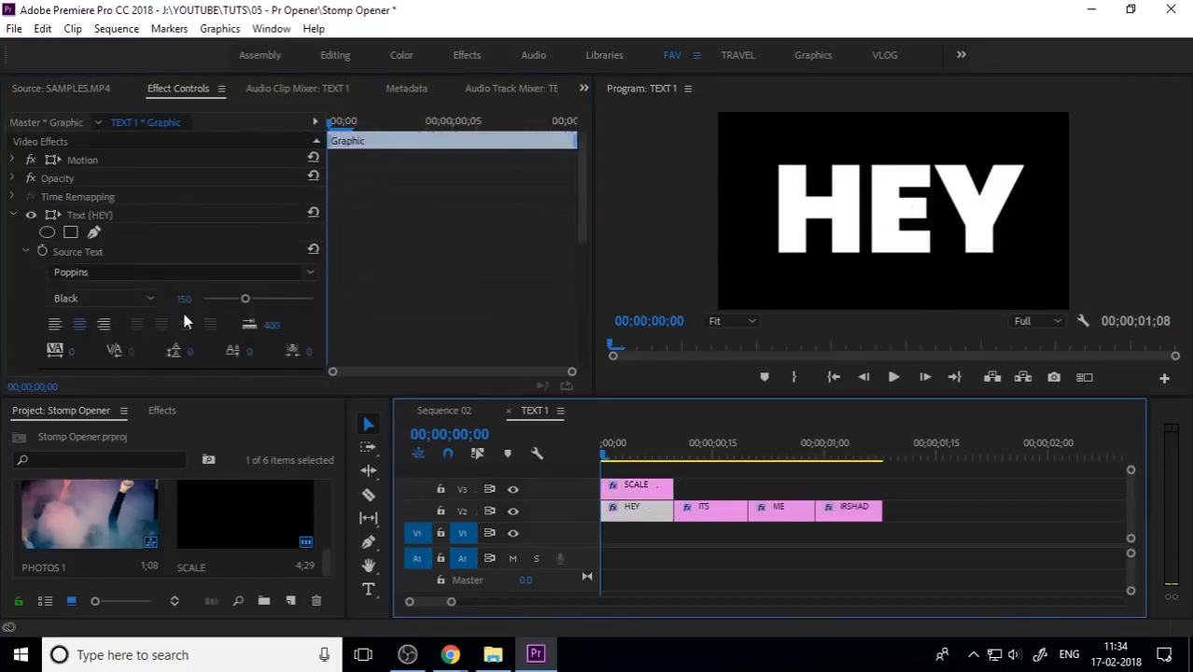
left_click(13, 216)
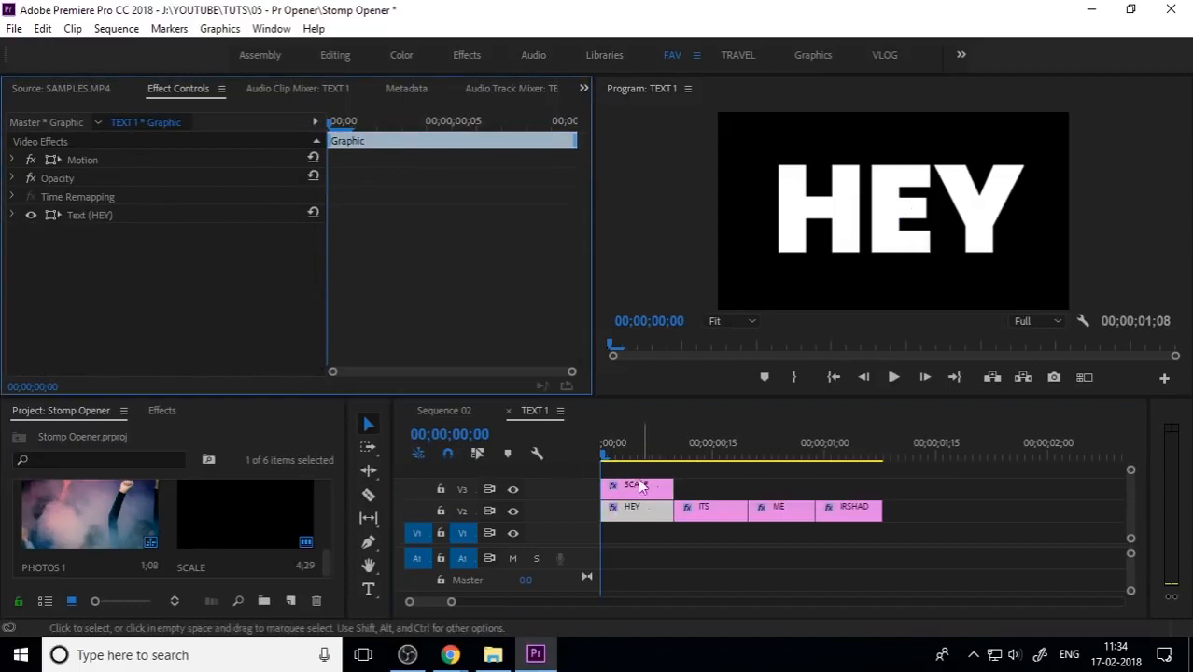
left_click(641, 486)
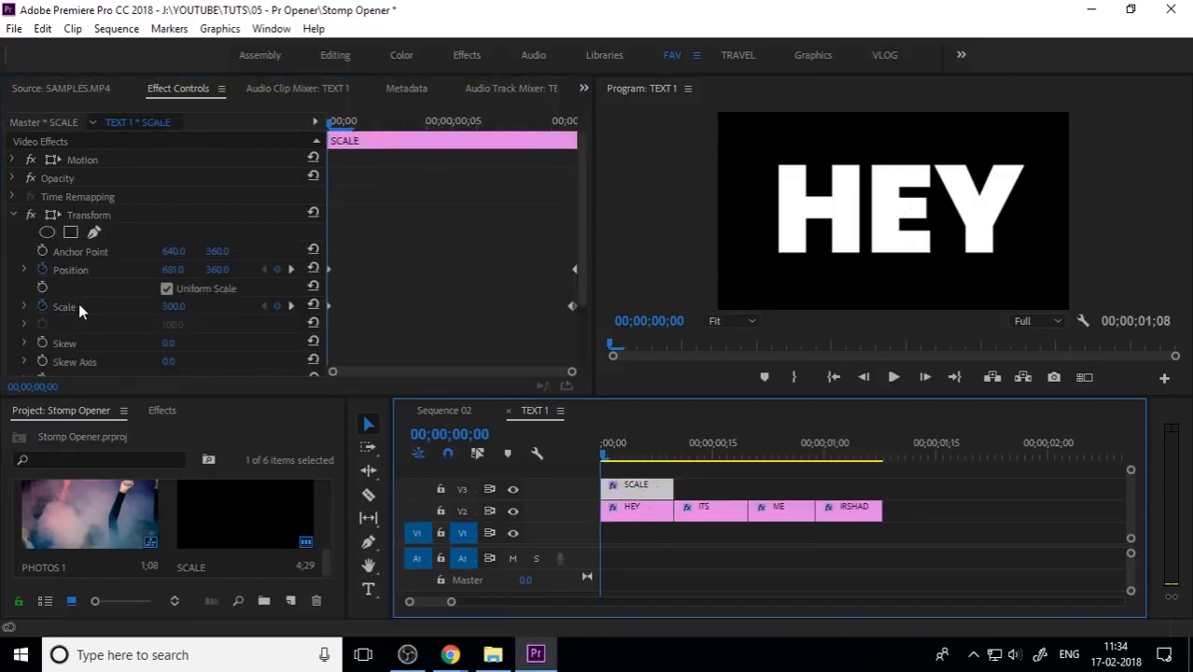
scroll(96, 331, "down", 5)
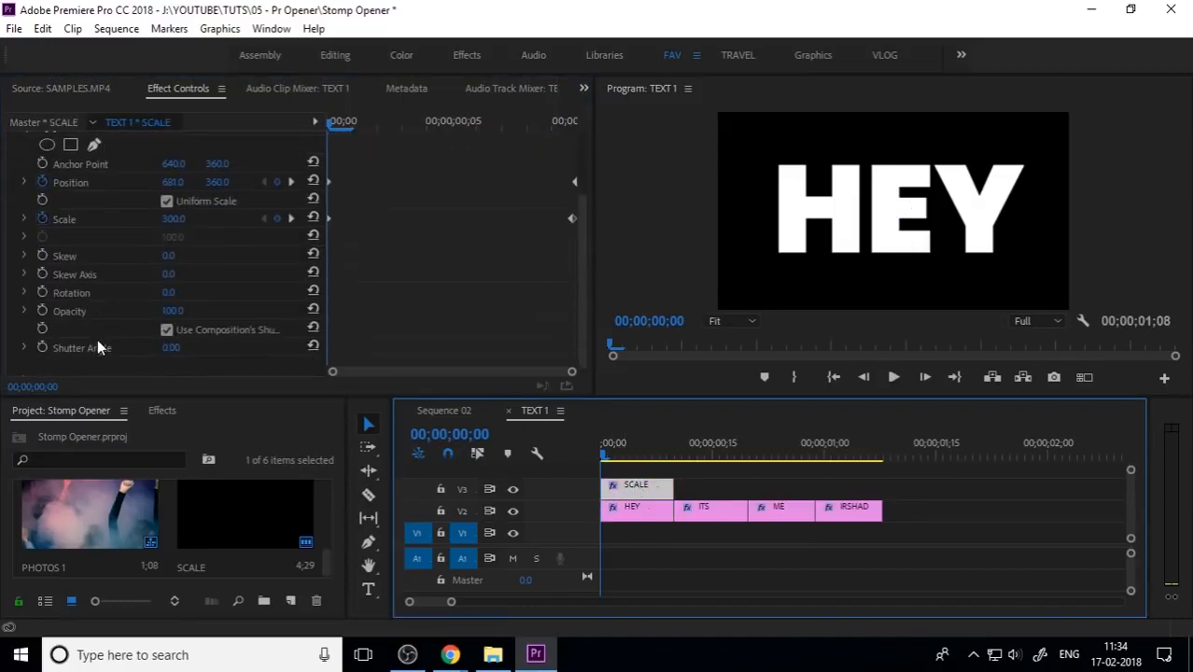
left_click(167, 332)
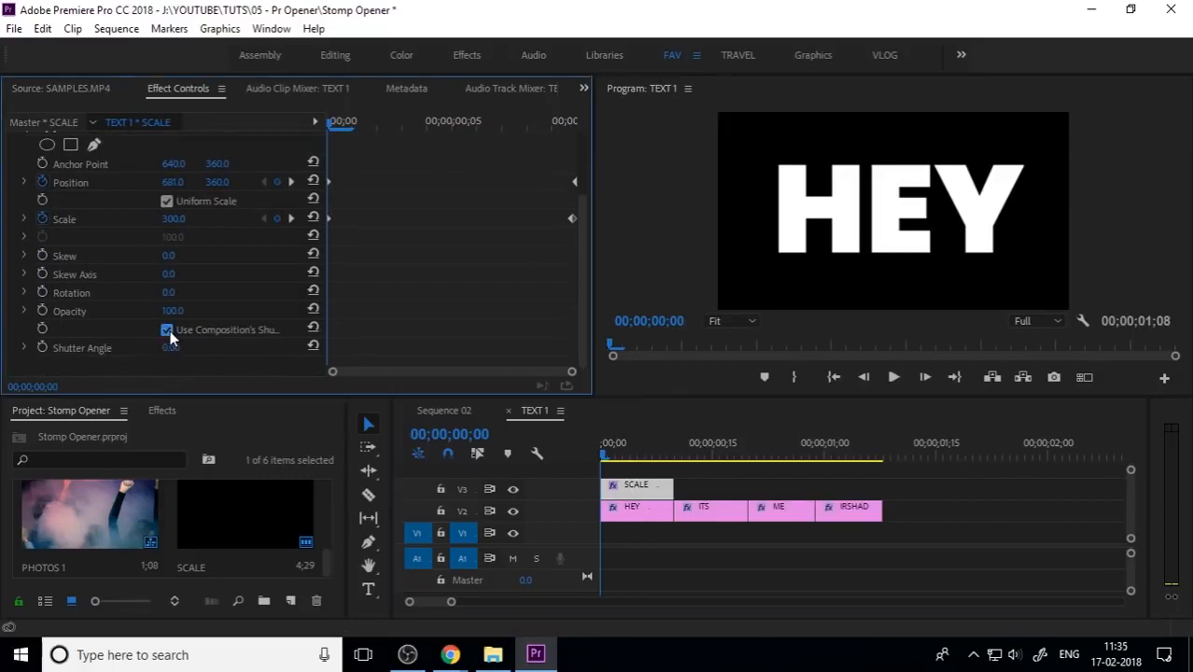
left_click(167, 332)
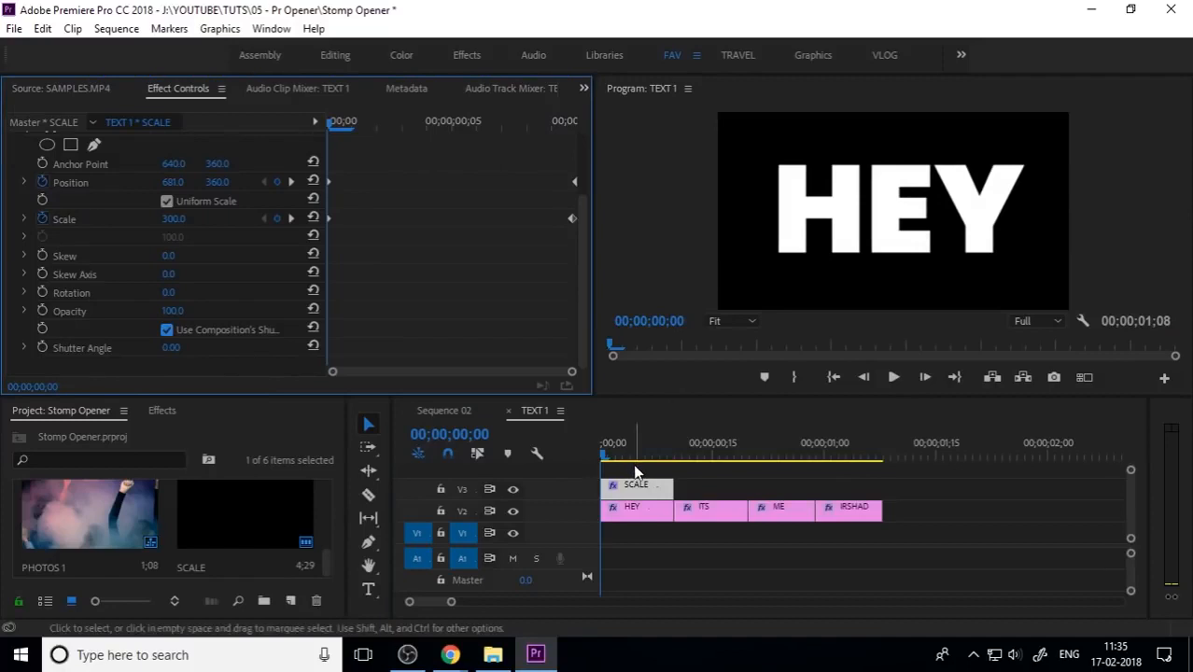
key("ctrl+z")
left_click_drag(628, 452, 598, 467)
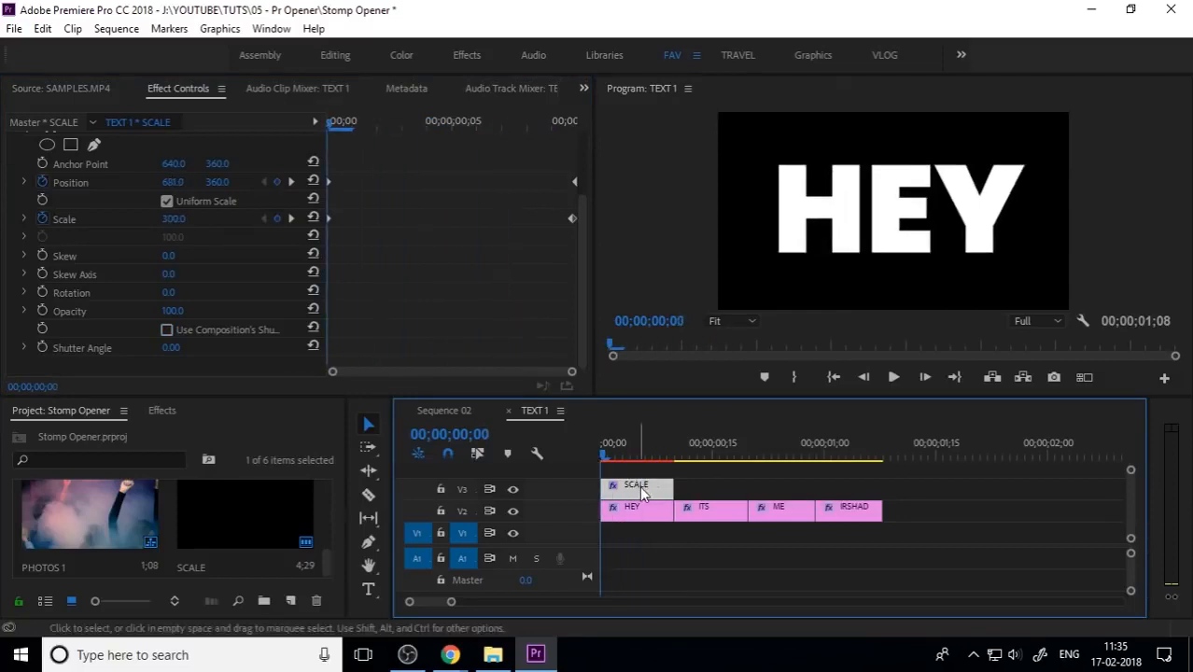
Set the temporal interpolation of all Transform position and scale keyframes on the SCALE layer to Bezier
left_click_drag(405, 158, 300, 257)
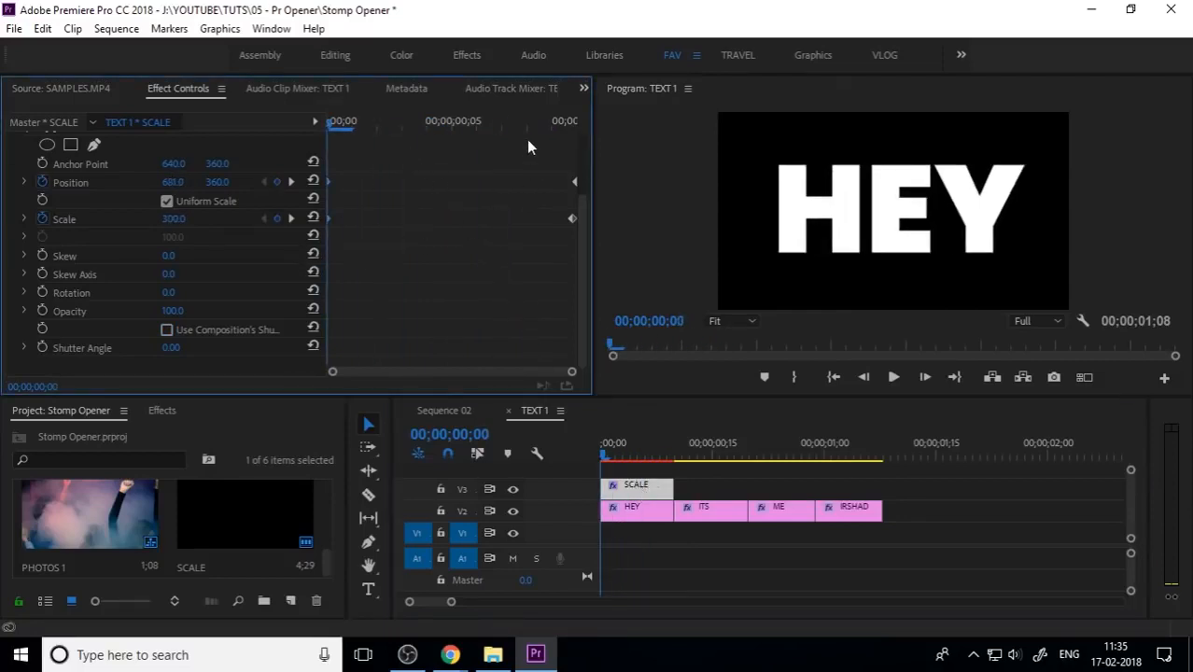
left_click_drag(525, 164, 621, 277, "shift")
right_click(576, 218)
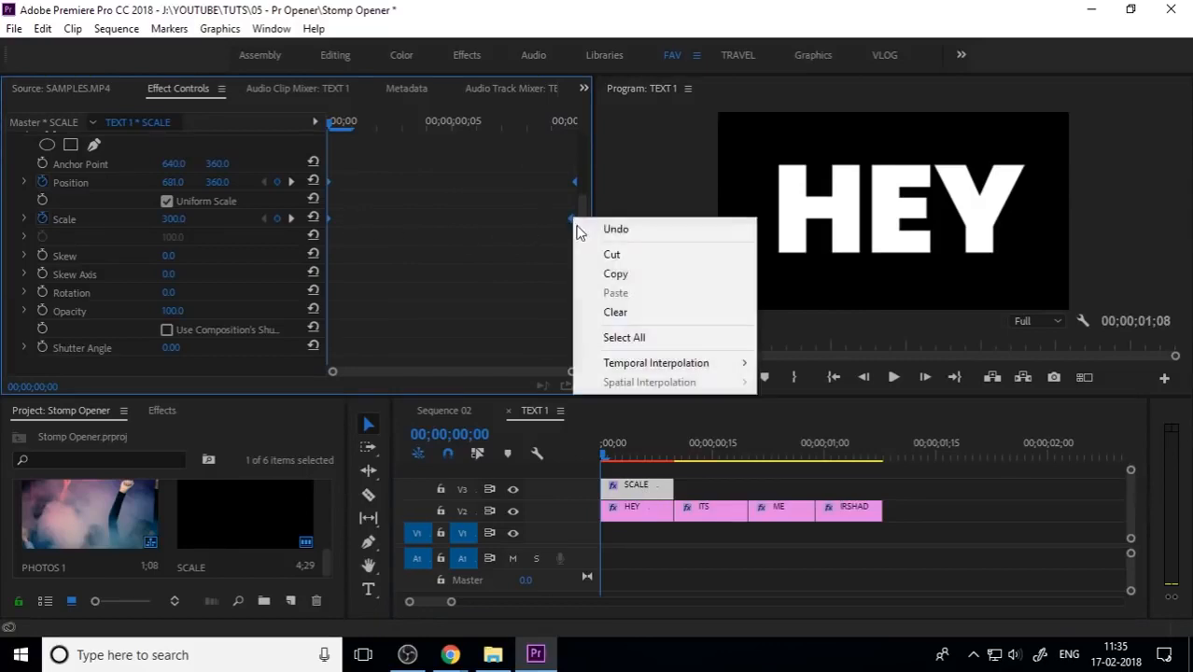
mouse_move(640, 364)
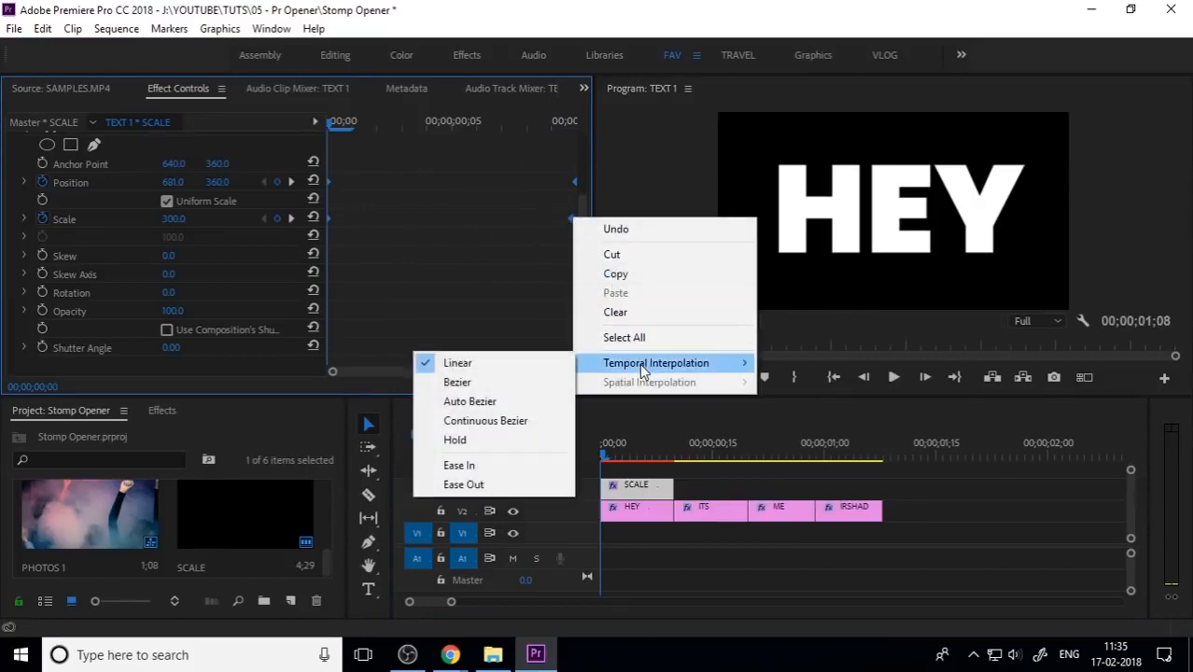
left_click(514, 402)
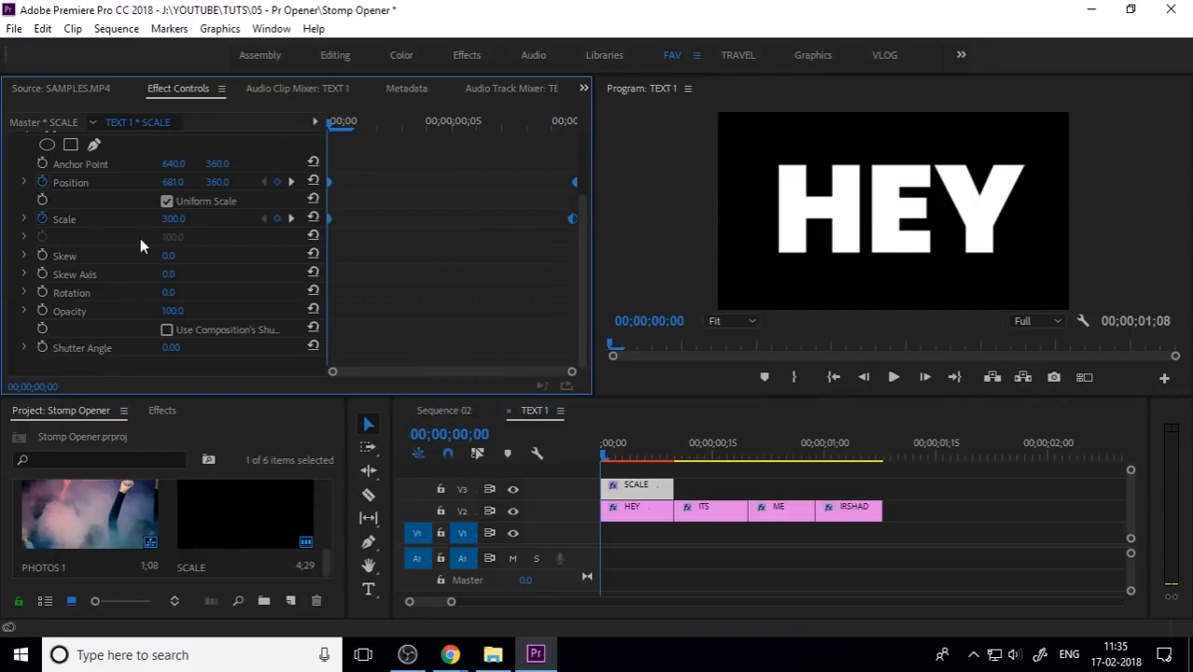
right_click(572, 220)
mouse_move(666, 364)
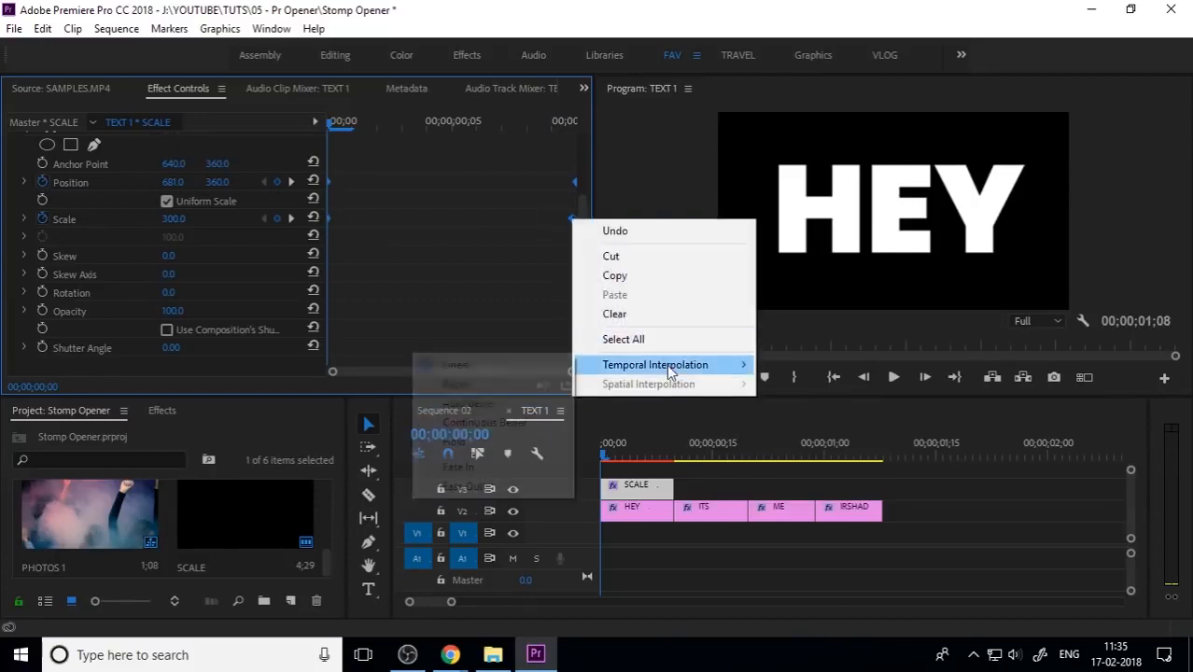
left_click(504, 383)
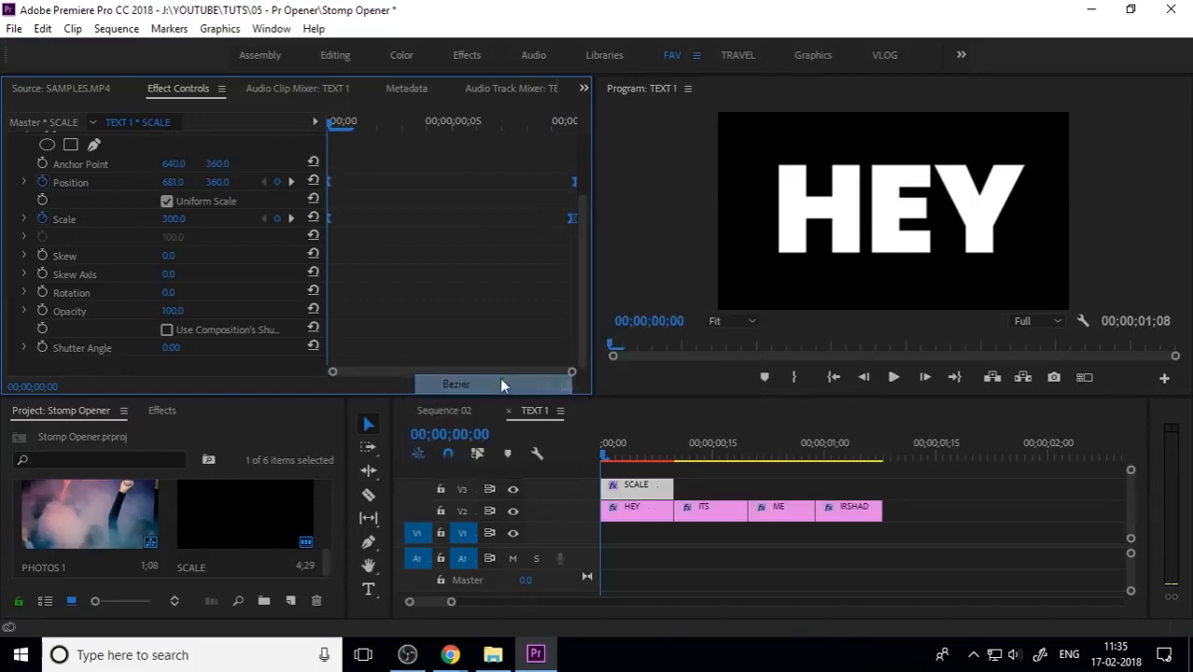
Reshape the Transform scale velocity curve of the SCALE layer in TEXT 1 by extending the last keyframe's handle toward the start
left_click(24, 218)
left_click_drag(508, 285, 624, 339)
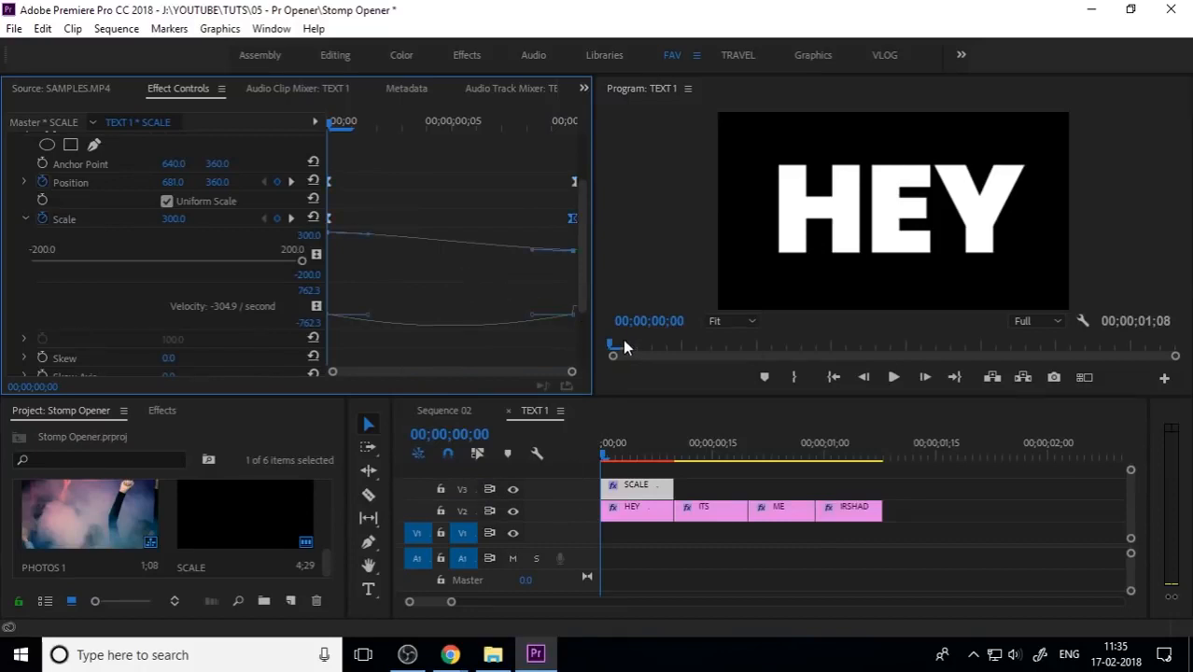
left_click_drag(533, 320, 435, 320)
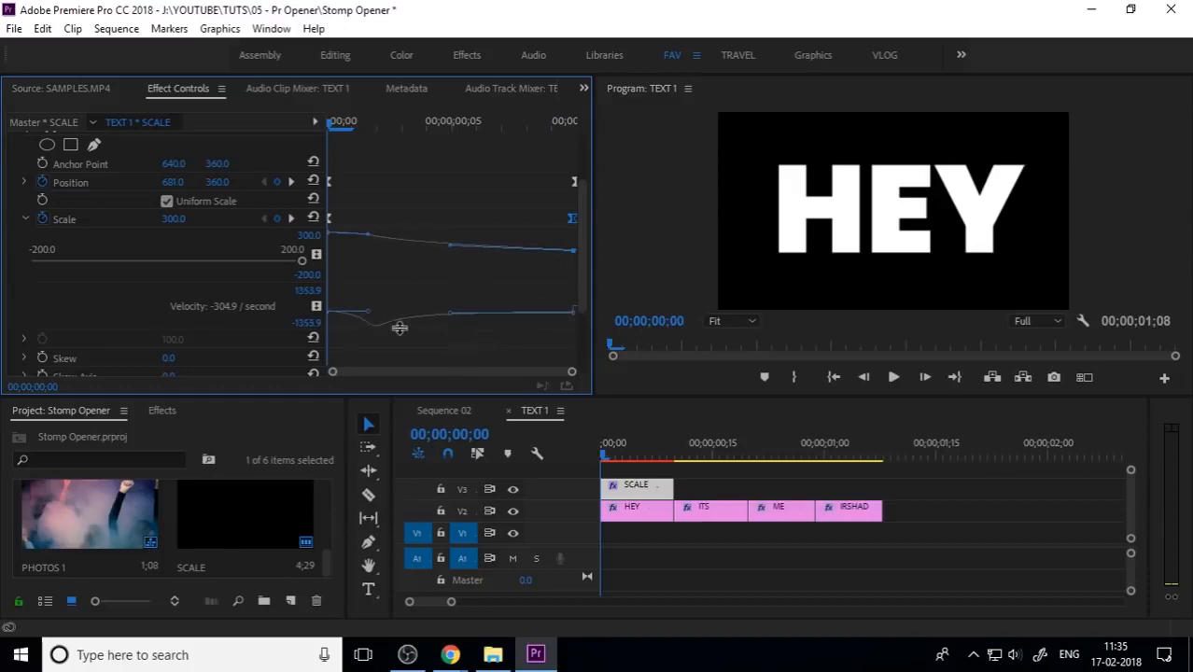
Play the opening of Sequence 02 several times to check the HEY title's scale easing over the photos
left_click(442, 413)
key("space")
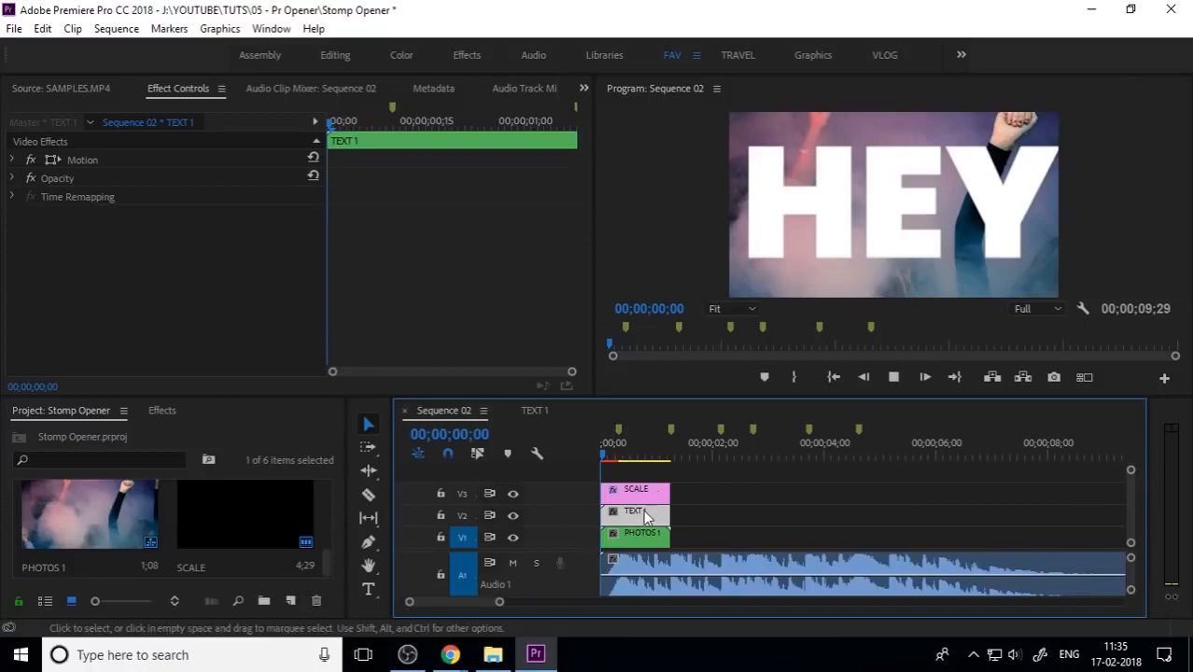
left_click(620, 455)
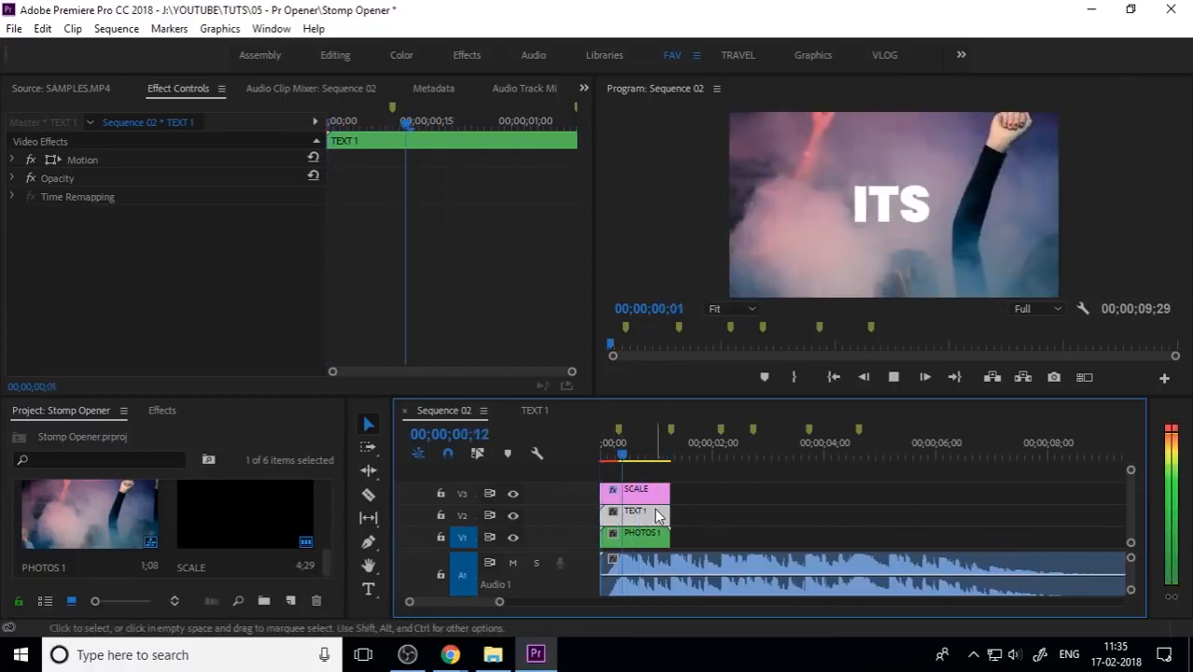
key("space")
left_click_drag(647, 454, 543, 470)
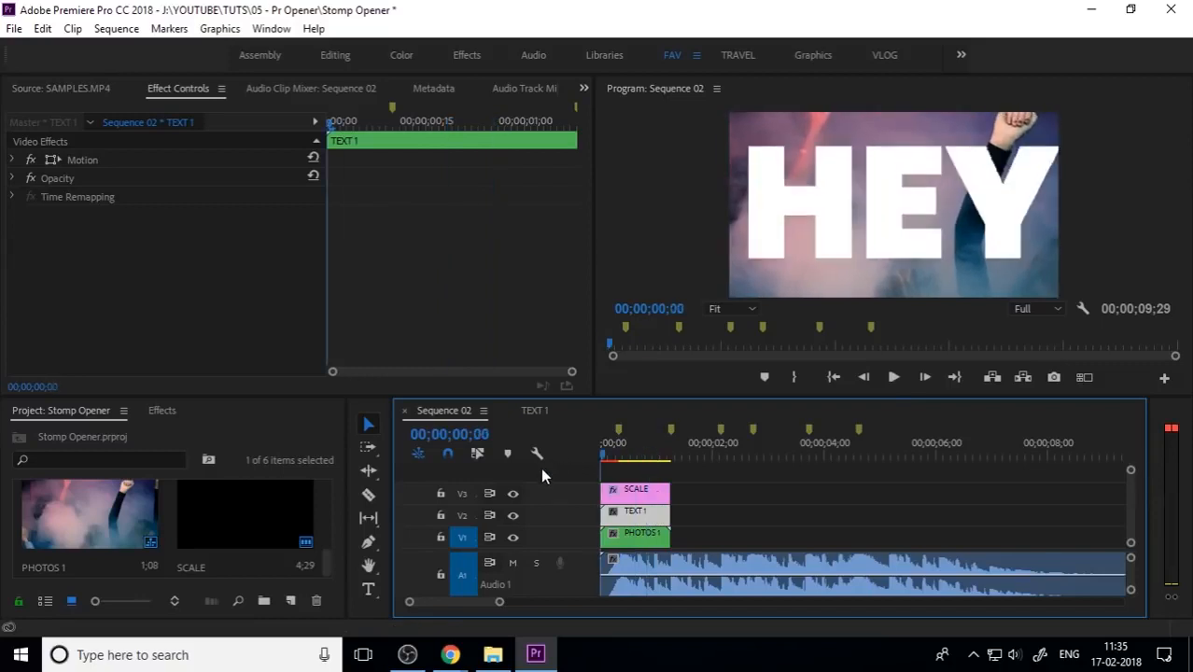
key("space")
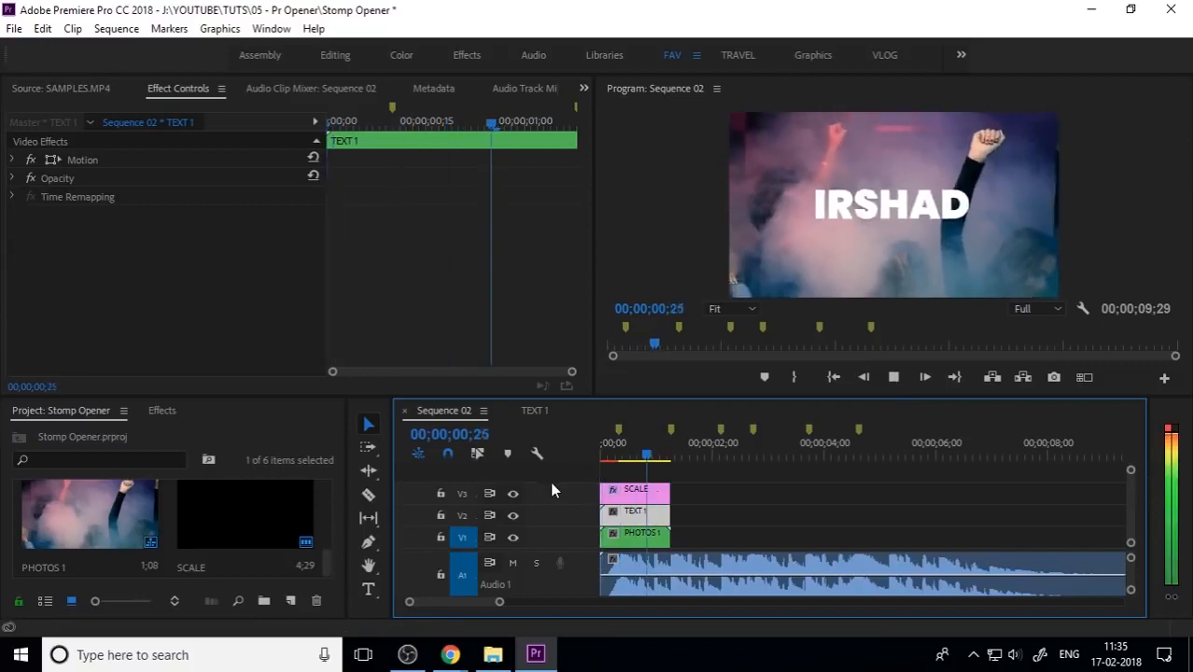
left_click_drag(627, 458, 557, 465)
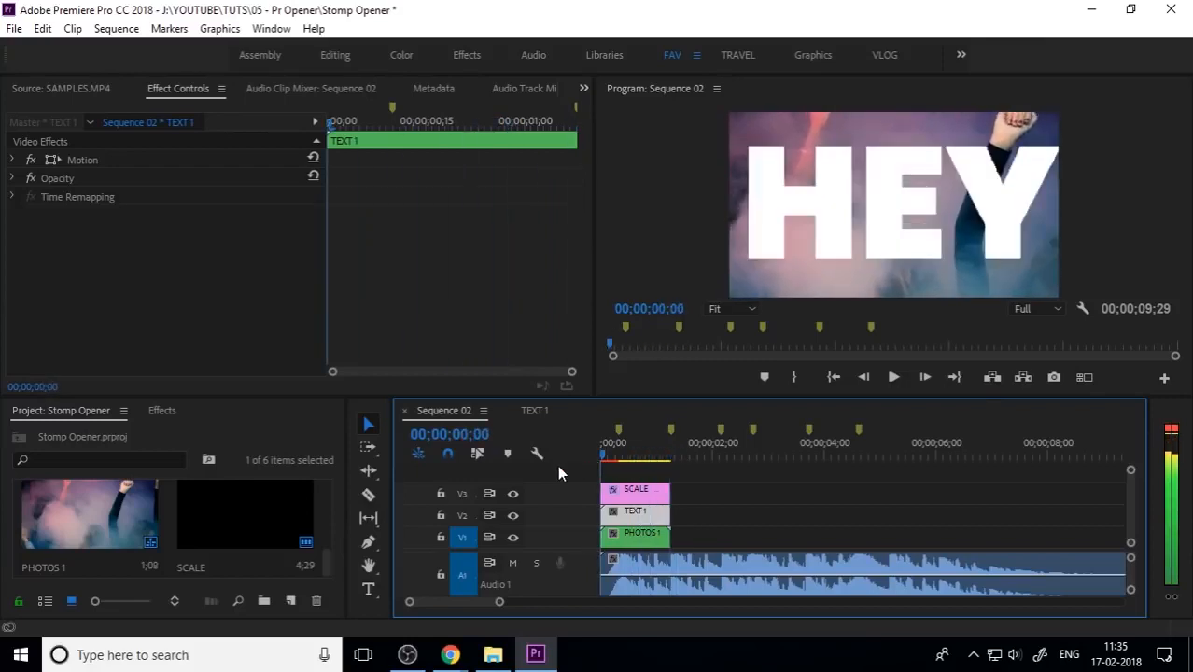
key("space")
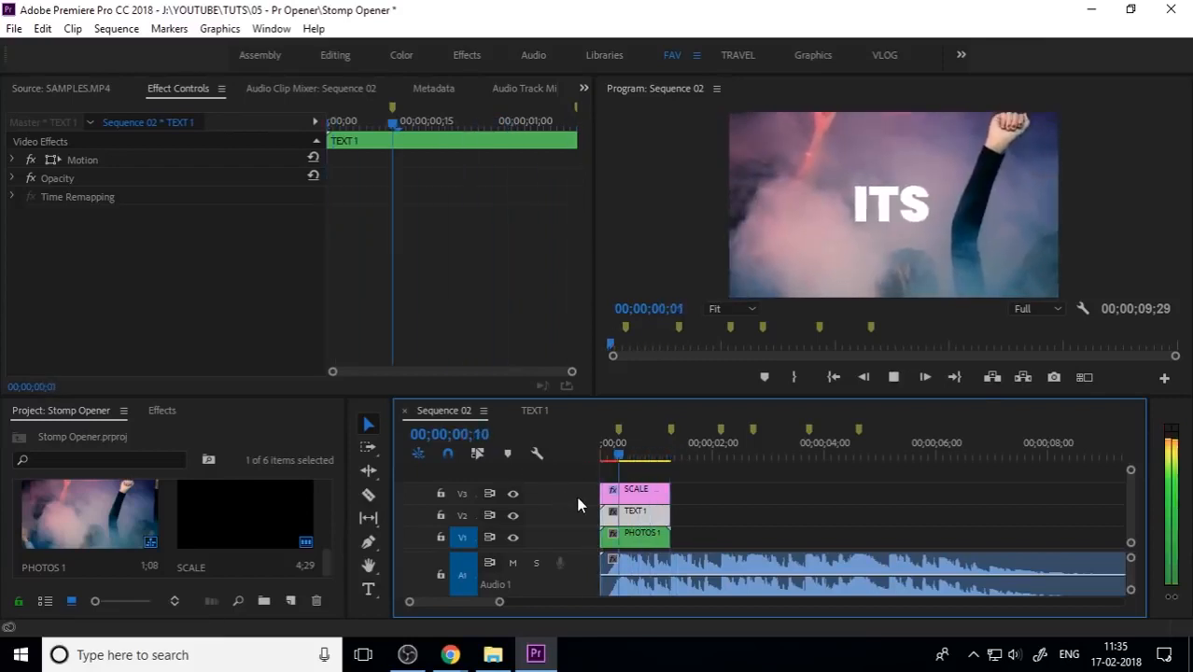
left_click_drag(641, 453, 558, 473)
key("space")
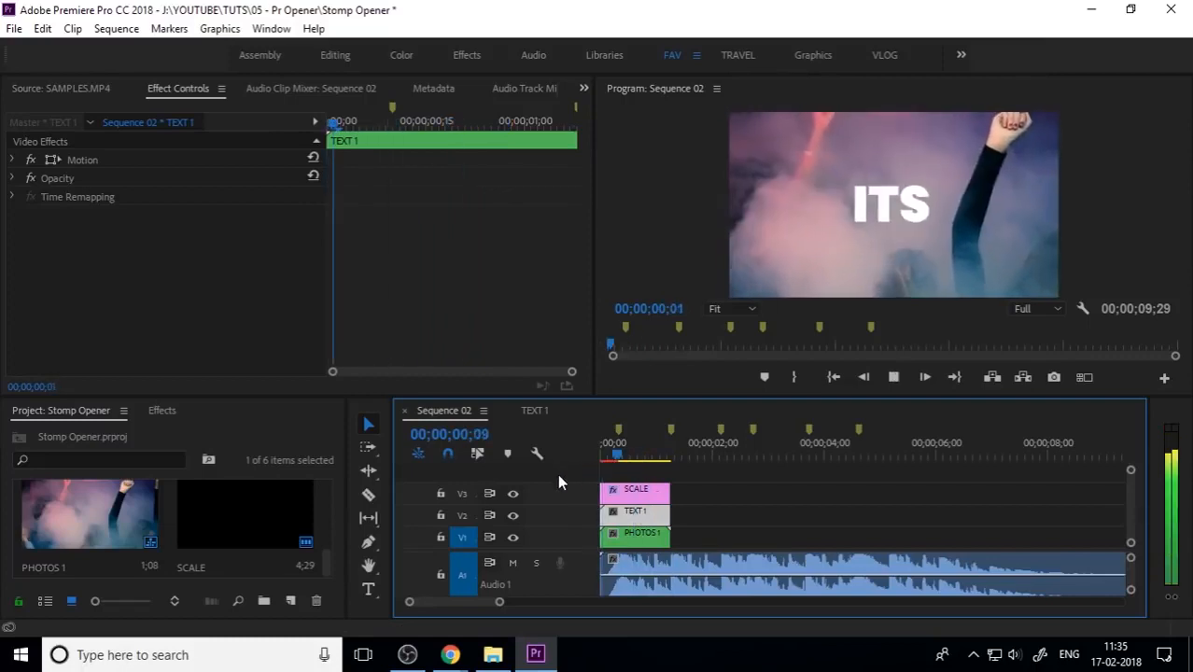
key("space")
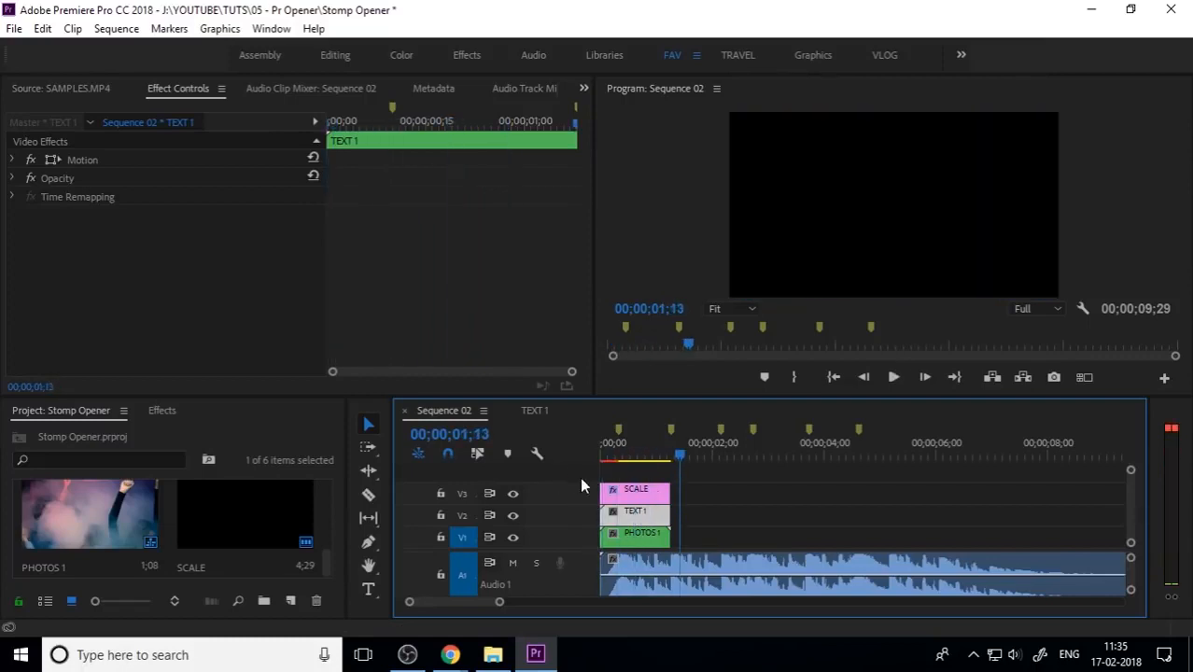
left_click(693, 474)
left_click_drag(701, 485, 602, 549)
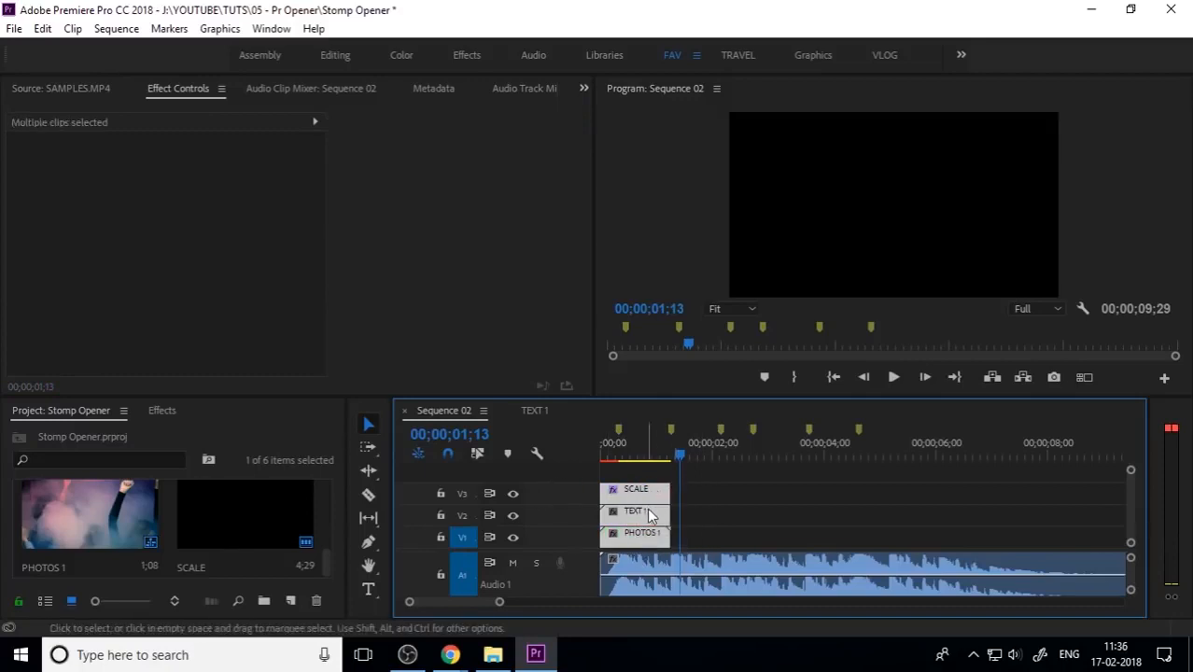
left_click_drag(651, 510, 747, 523)
key("Escape")
left_click_drag(672, 448, 624, 448)
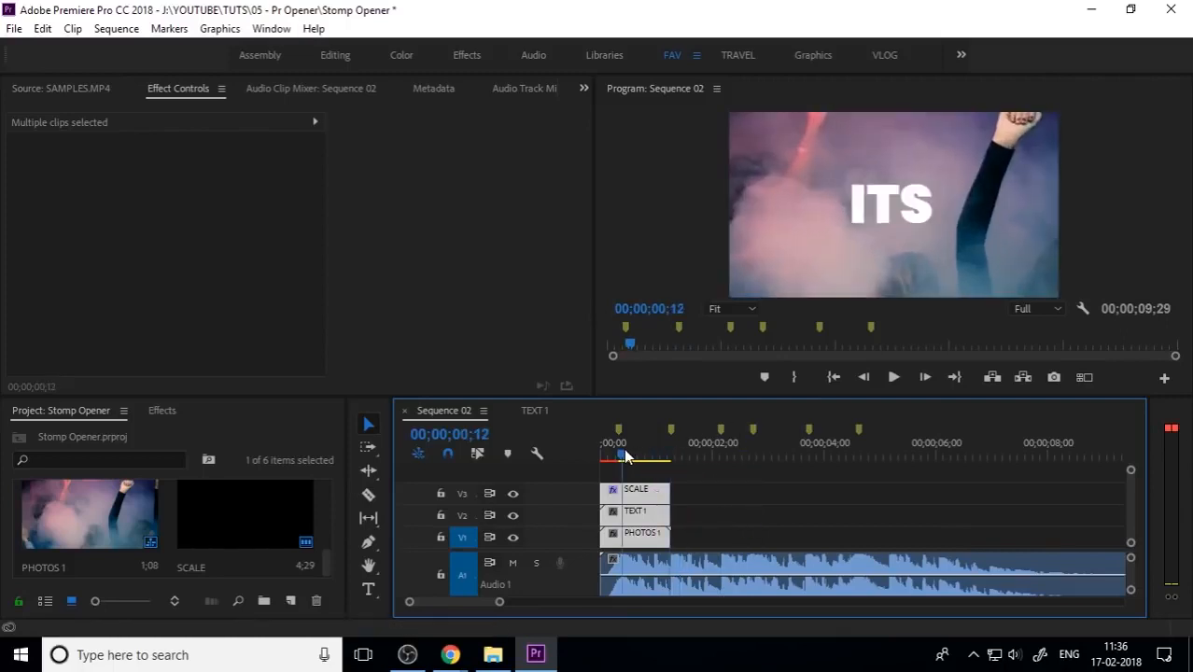
left_click(731, 545)
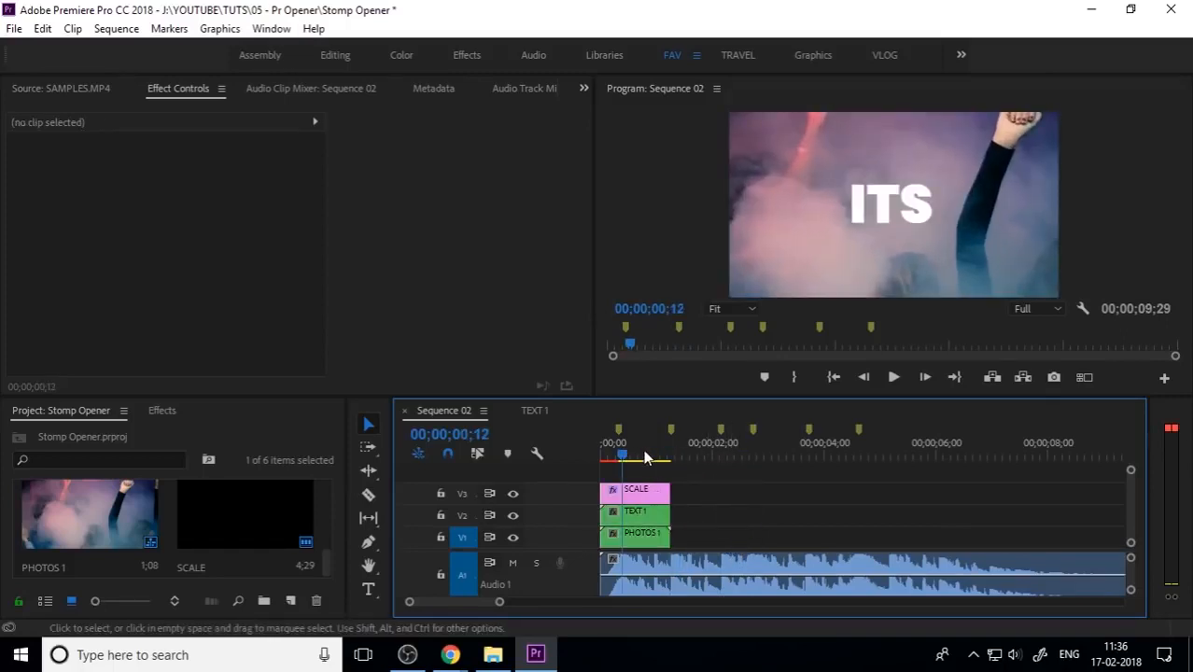
left_click_drag(634, 452, 659, 479)
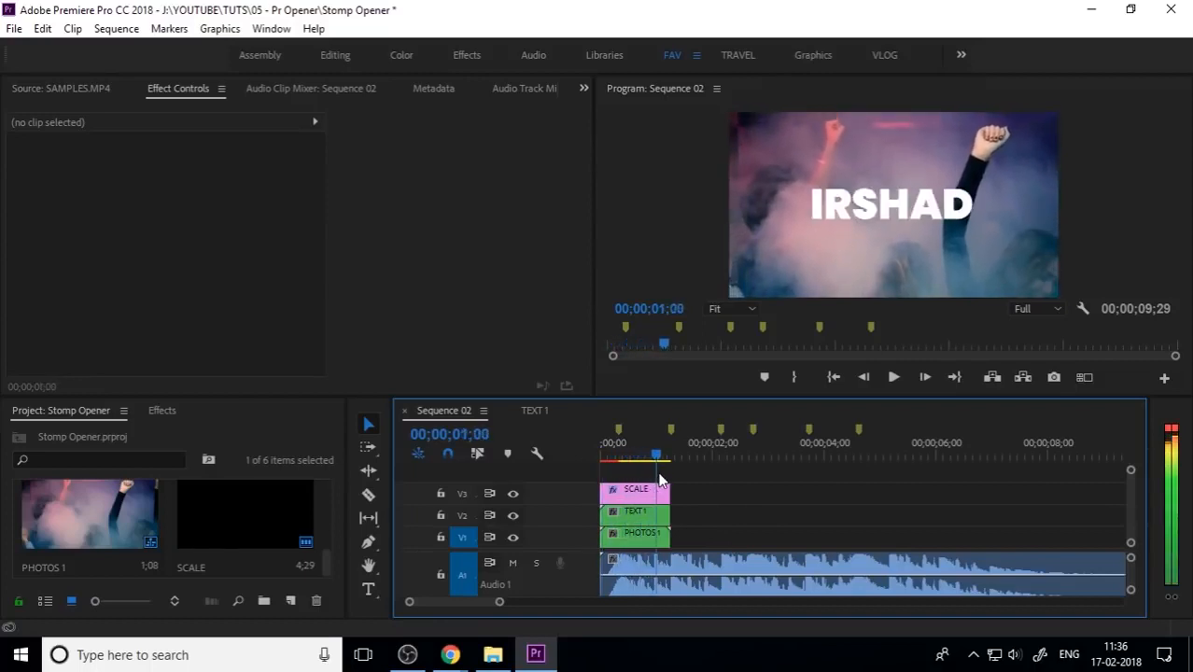
left_click(169, 412)
left_click(107, 416)
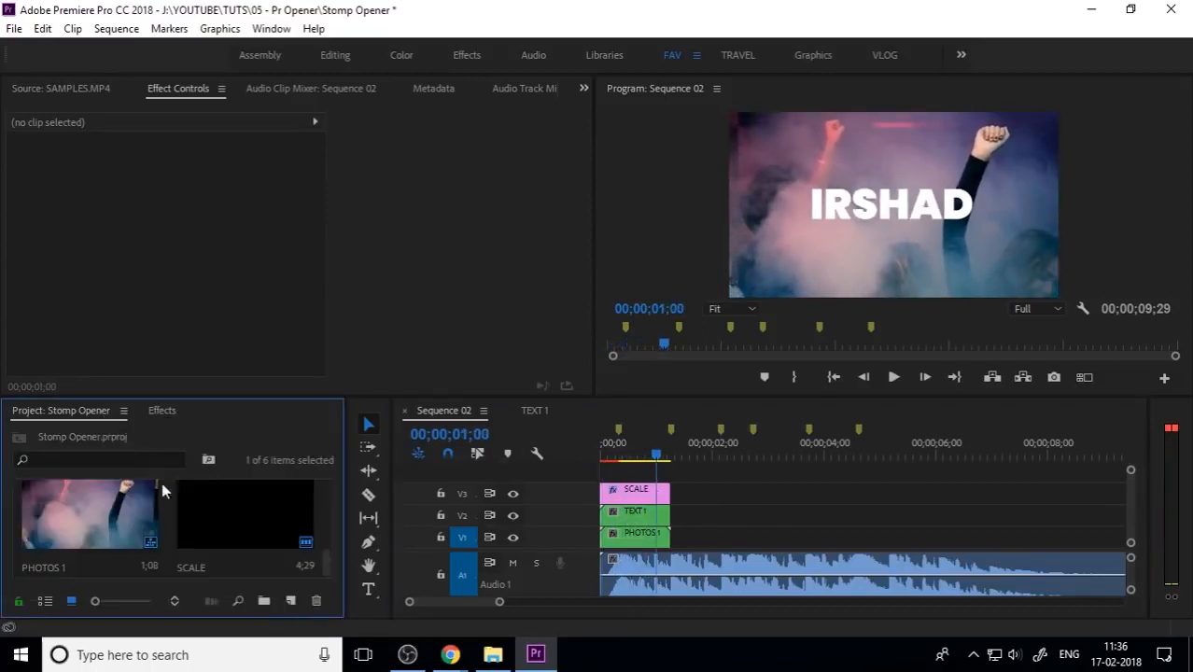
left_click(276, 536)
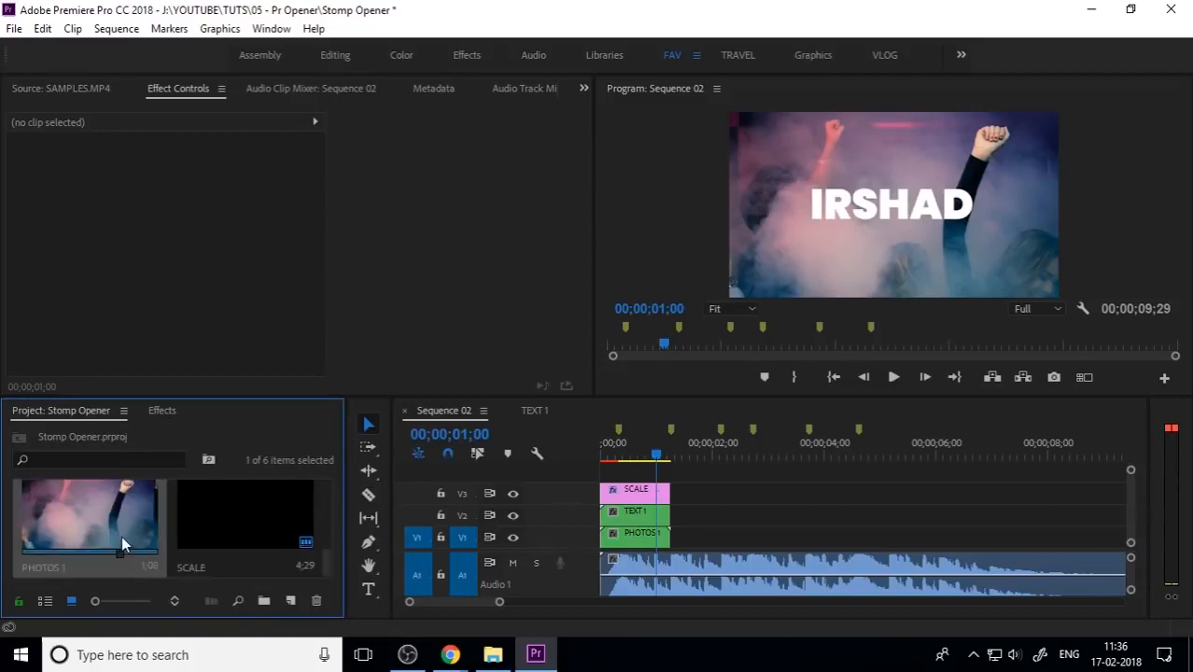
scroll(122, 537, "up", 1)
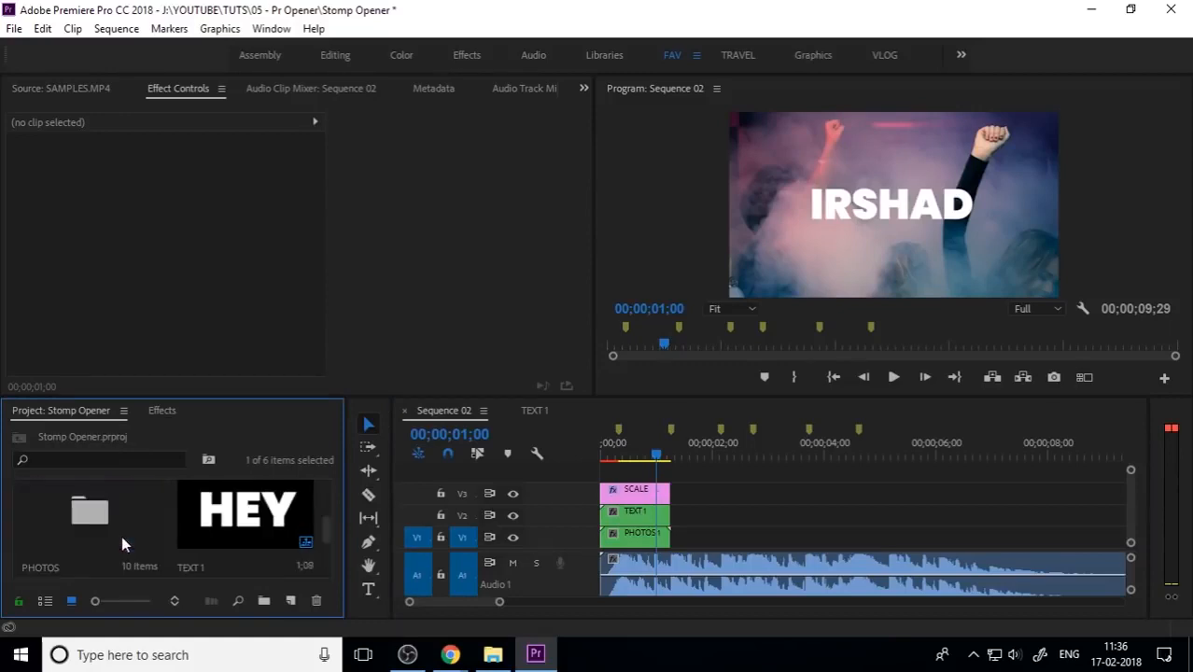
scroll(122, 536, "up", 1)
left_click(238, 506)
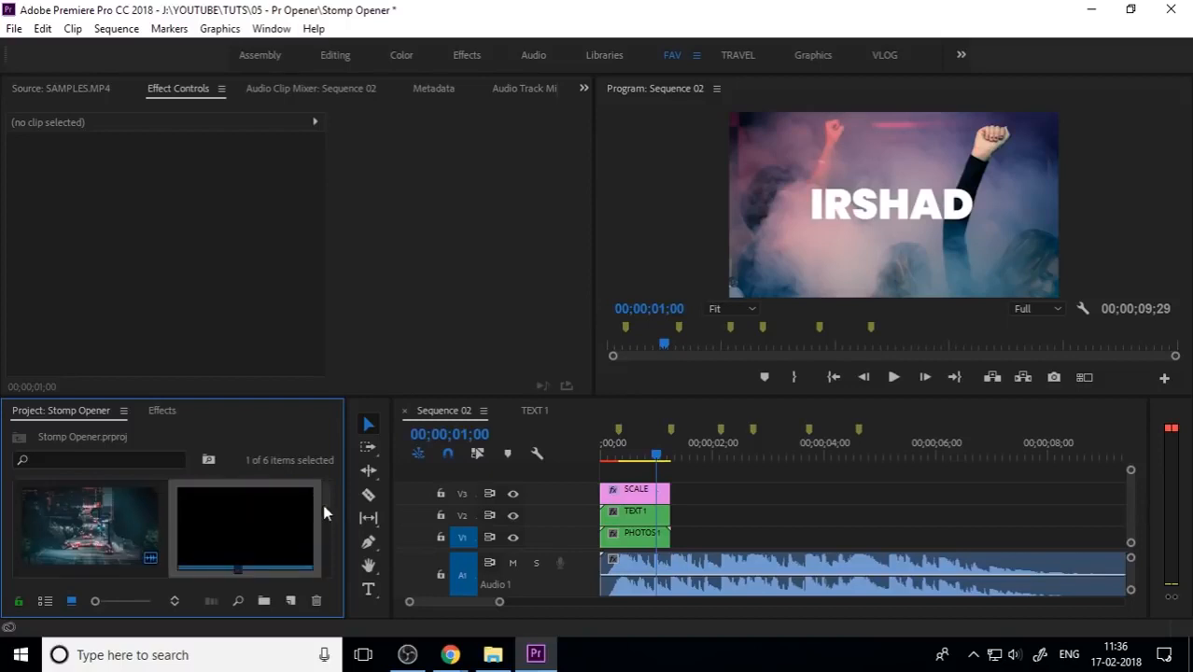
left_click_drag(660, 464, 601, 457)
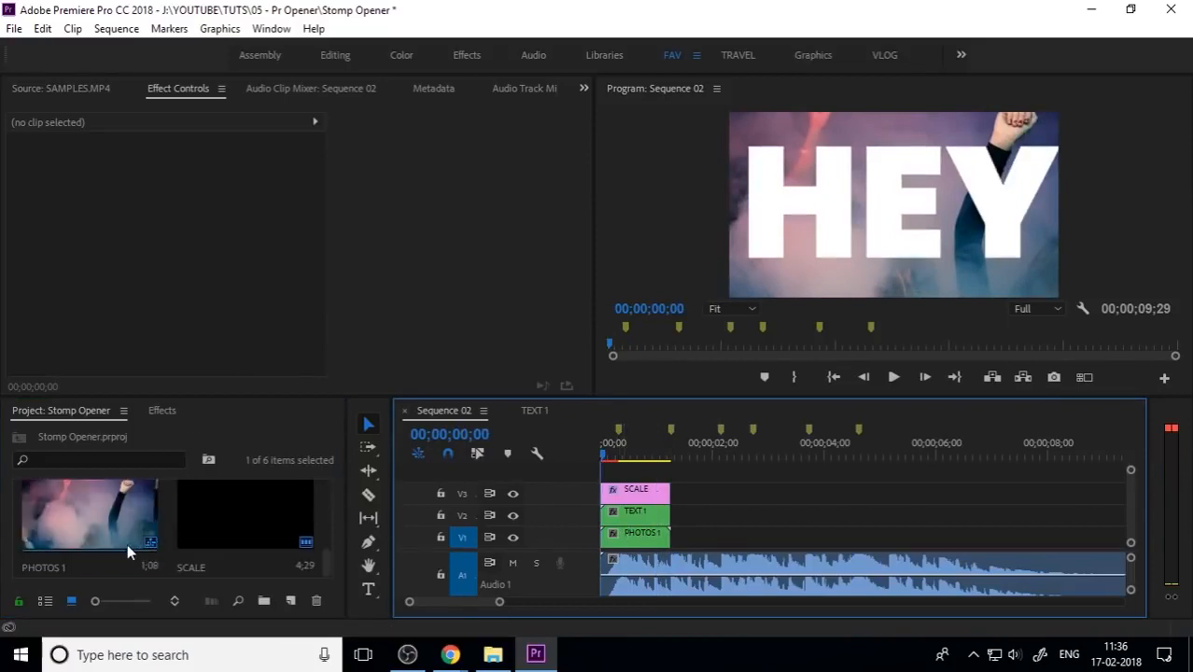
Place 4.jpg from the PHOTOS bin on V1 directly after PHOTOS 1 and trim its end to the next beat marker
left_click(104, 517)
scroll(229, 551, "up", 2)
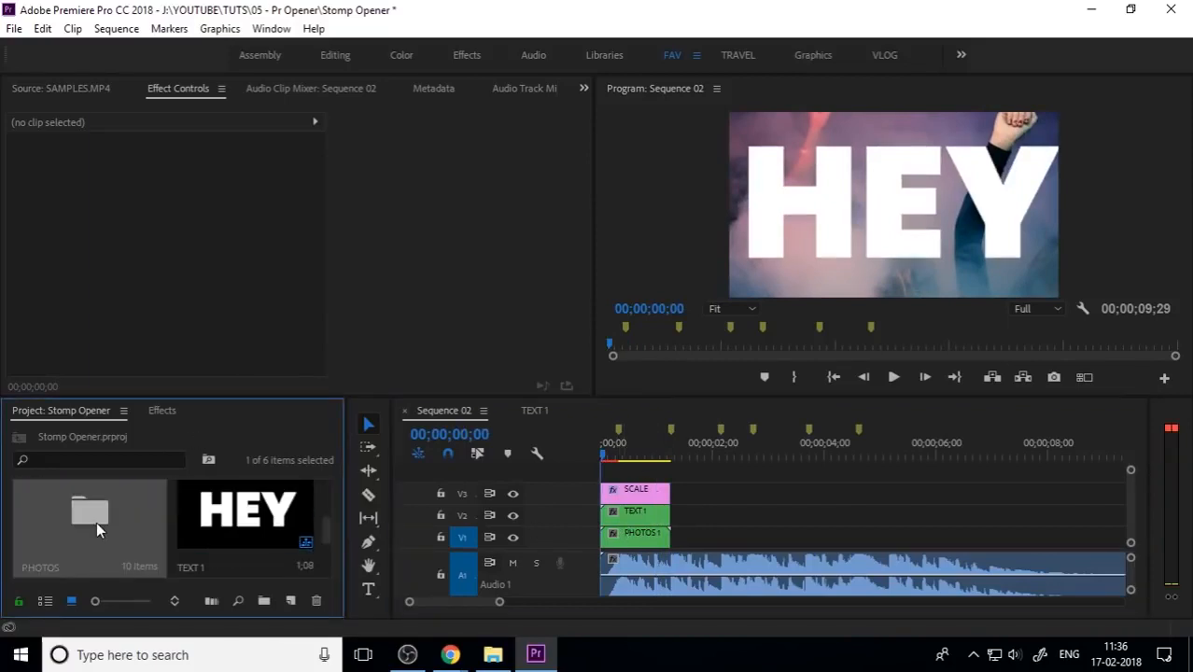
double_click(96, 522)
left_click(512, 274)
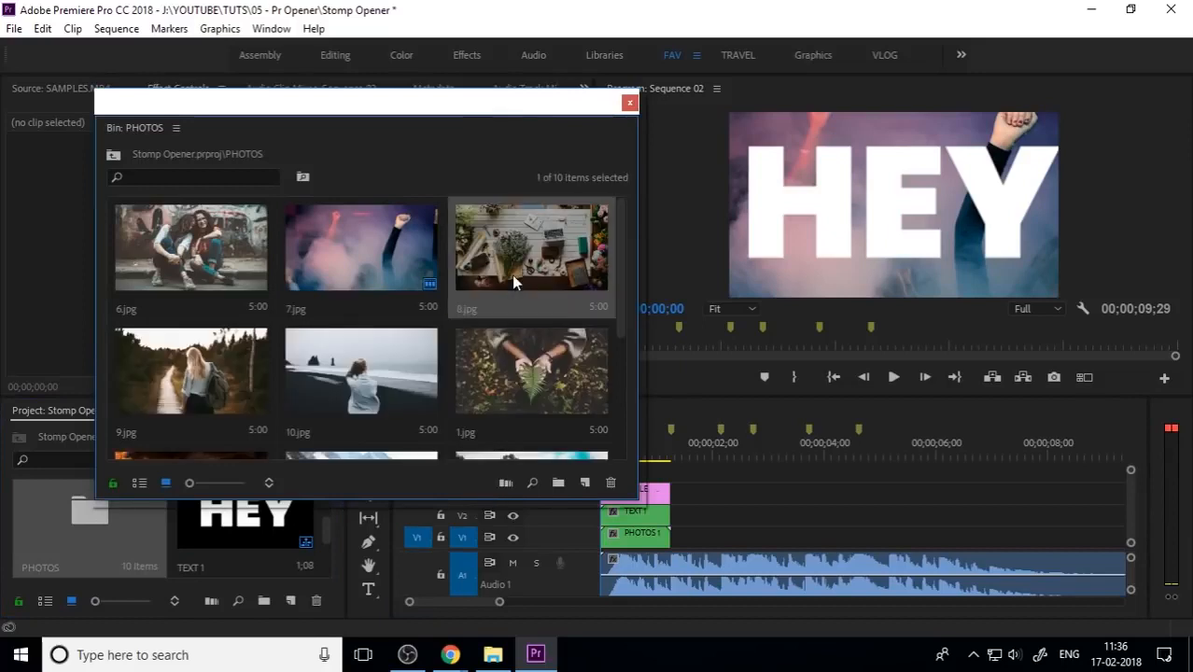
scroll(248, 369, "down", 2)
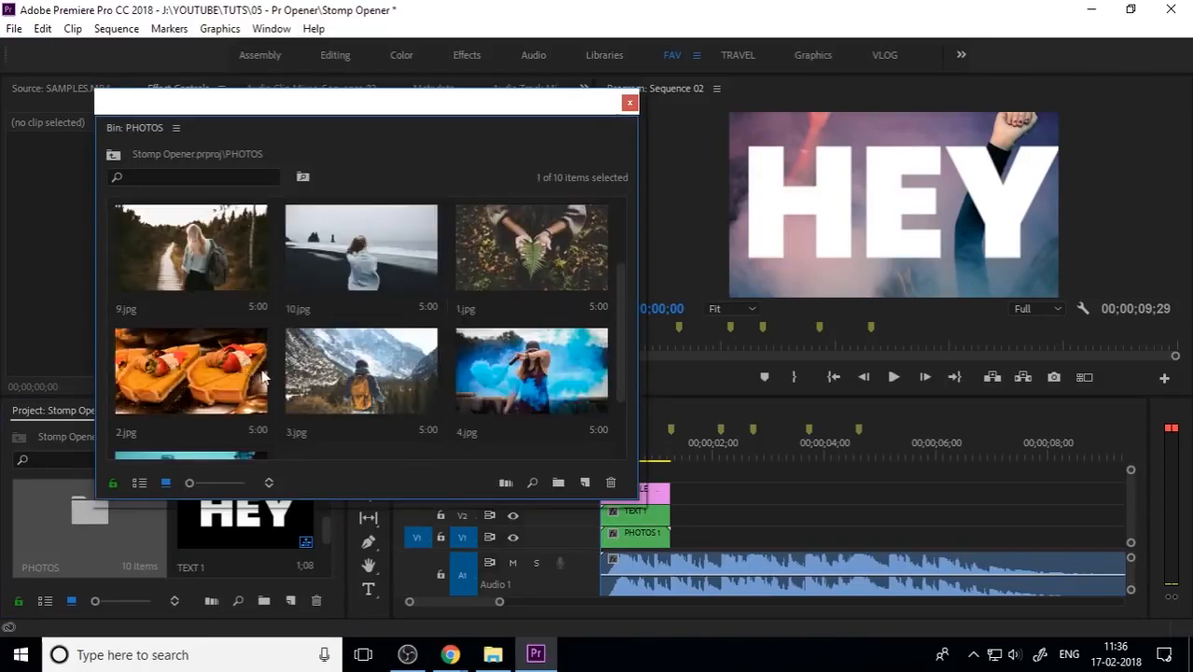
scroll(264, 379, "down", 2)
left_click(512, 259)
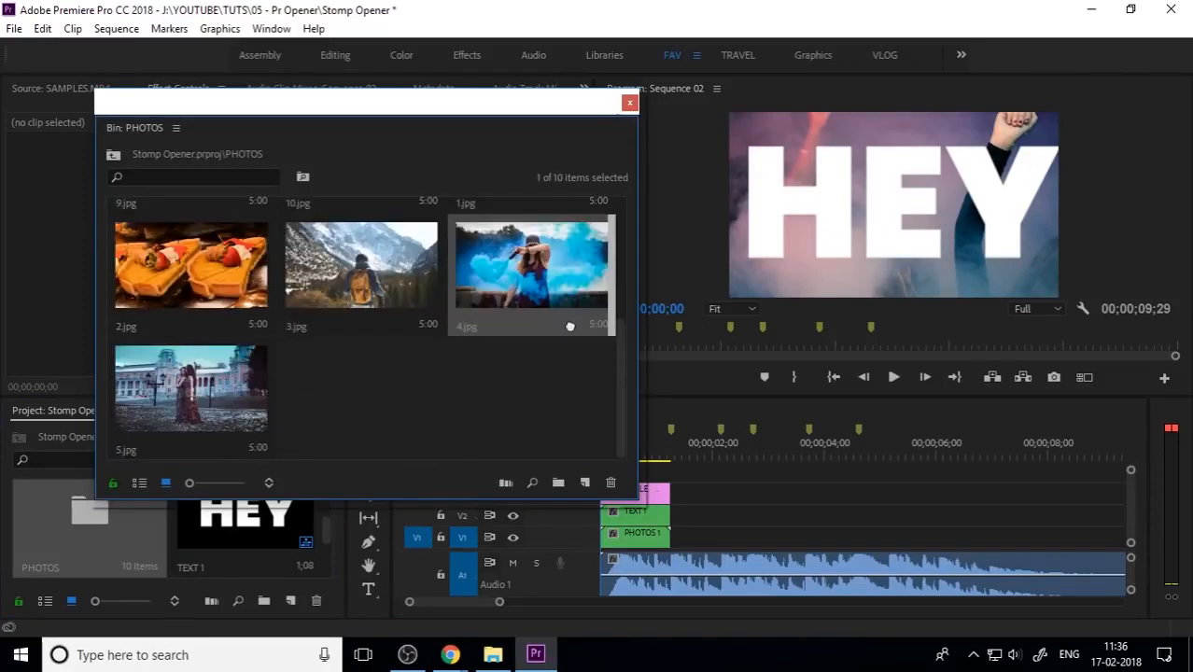
left_click_drag(530, 376, 758, 534)
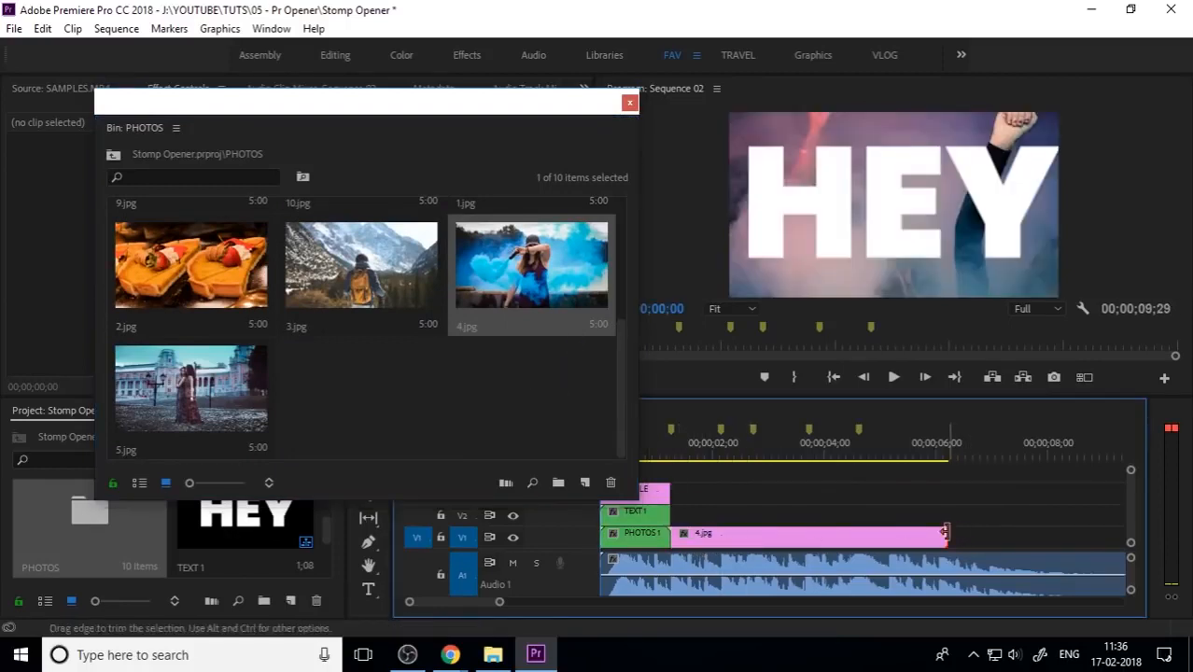
left_click_drag(947, 535, 719, 553)
Nest the 4.jpg clip on V1 as a sequence named PHOTO 2
right_click(707, 546)
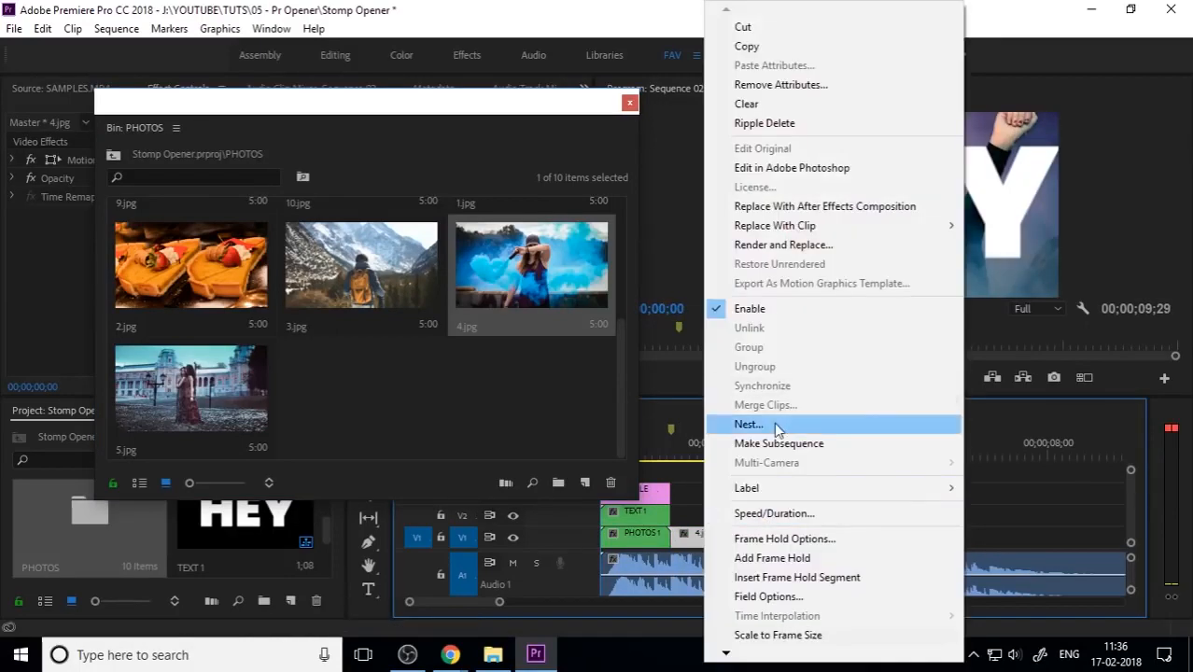
left_click(774, 422)
type("PHOT")
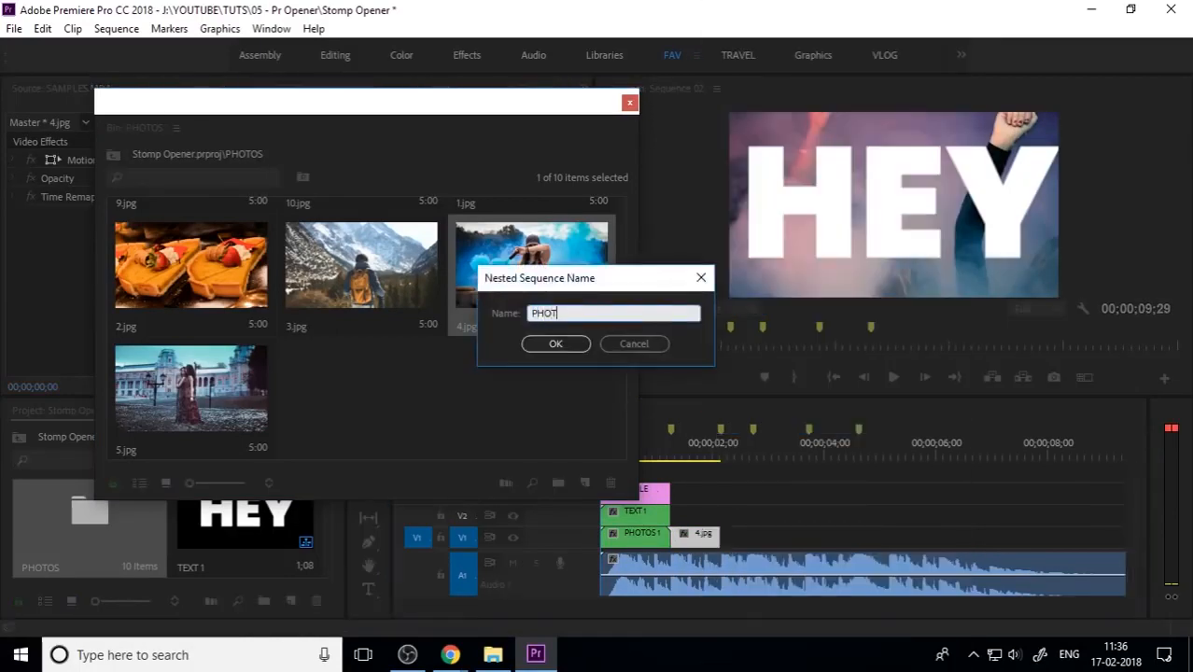
type("O 2")
key("Return")
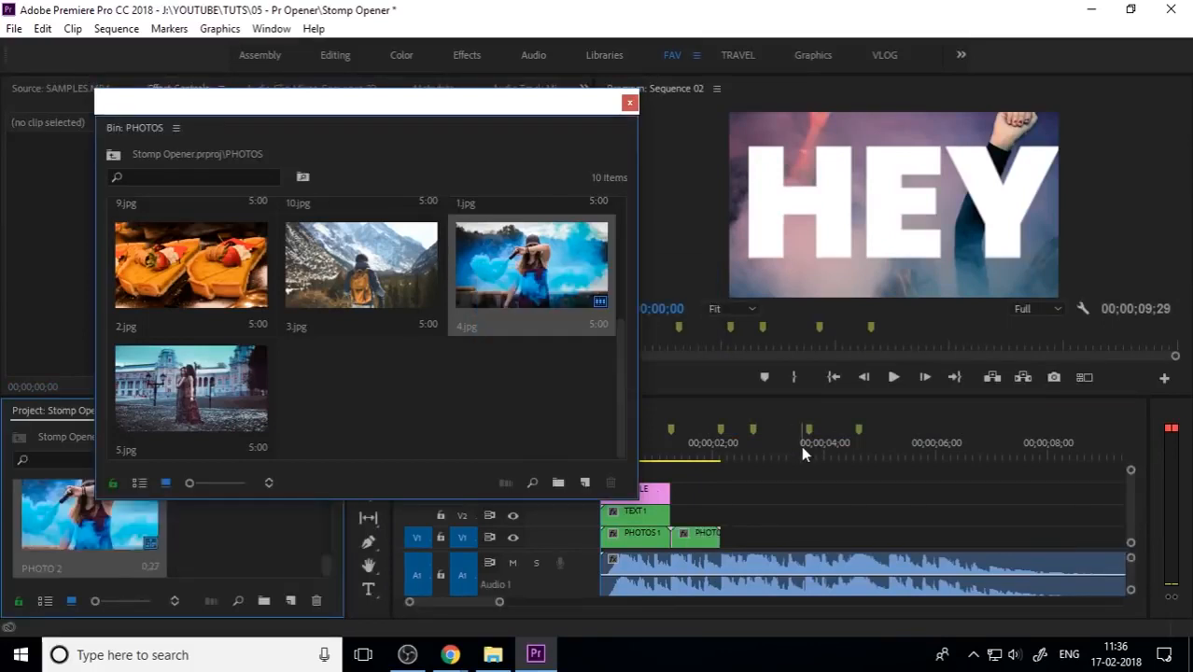
Close the floating PHOTOS bin and copy the ITS text clip from the TEXT 1 sequence into Sequence 02
left_click_drag(508, 137, 427, 184)
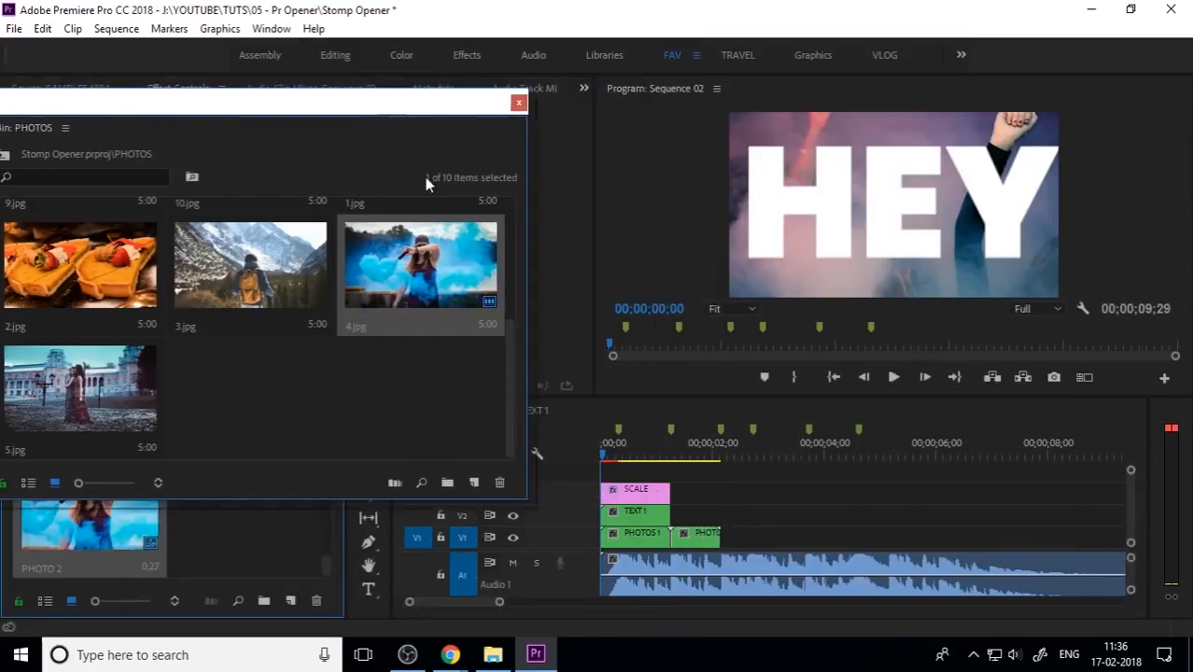
left_click(519, 104)
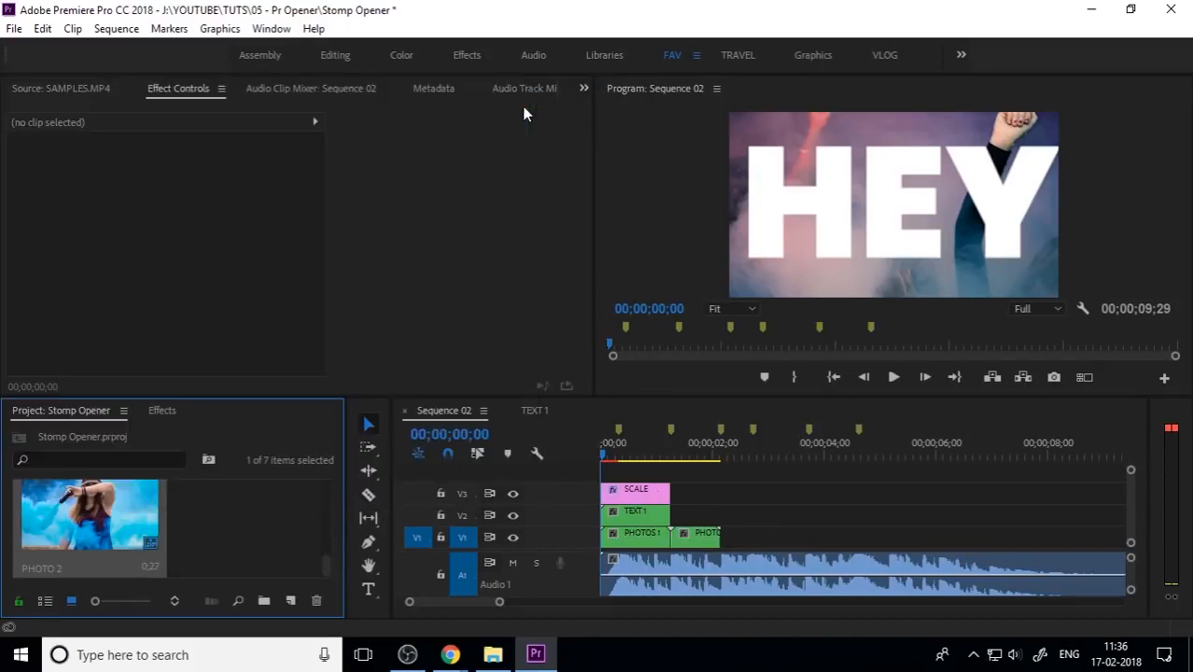
left_click(532, 408)
left_click(691, 507)
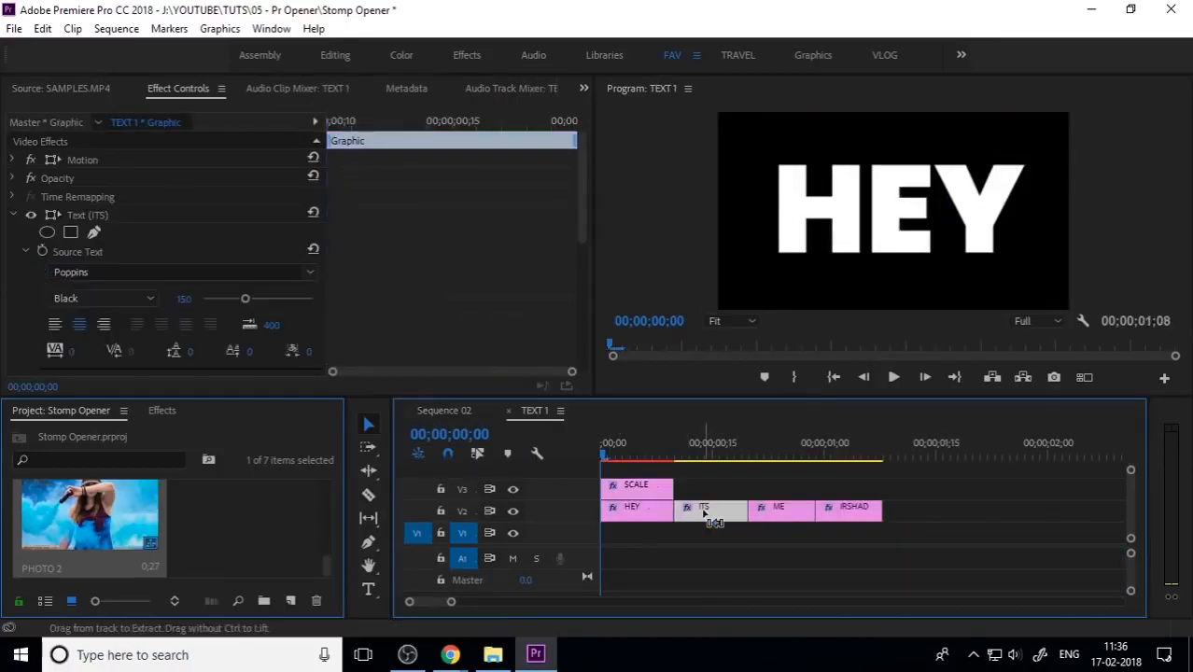
left_click(439, 411)
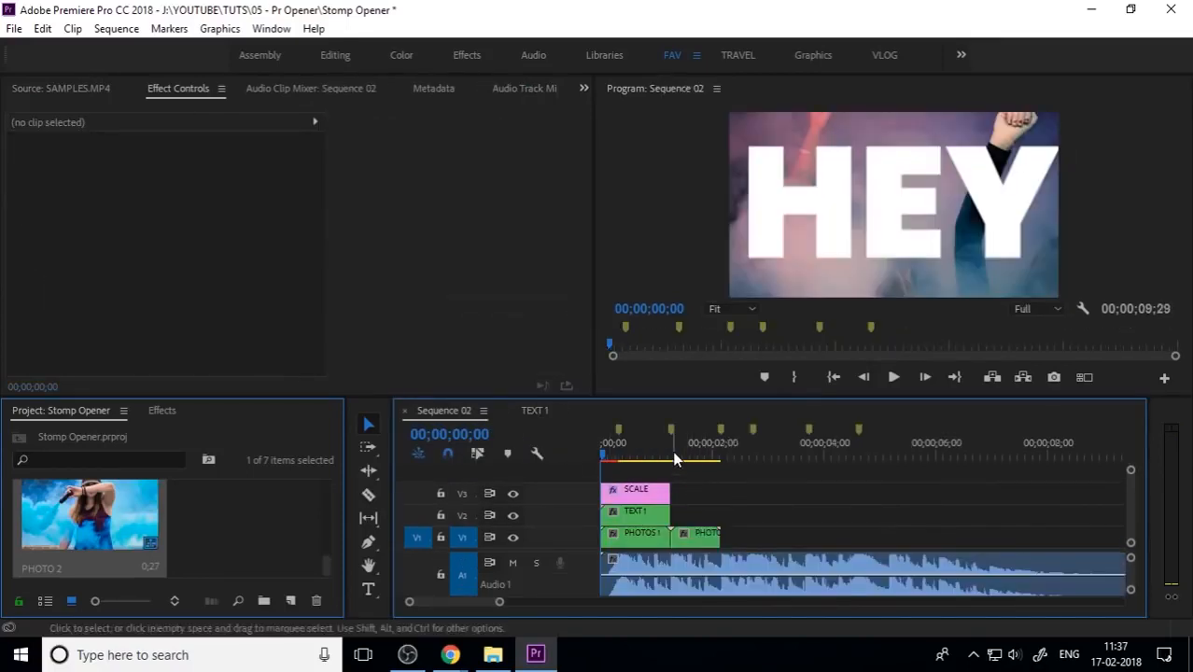
left_click_drag(678, 456, 744, 460)
key("ctrl+v")
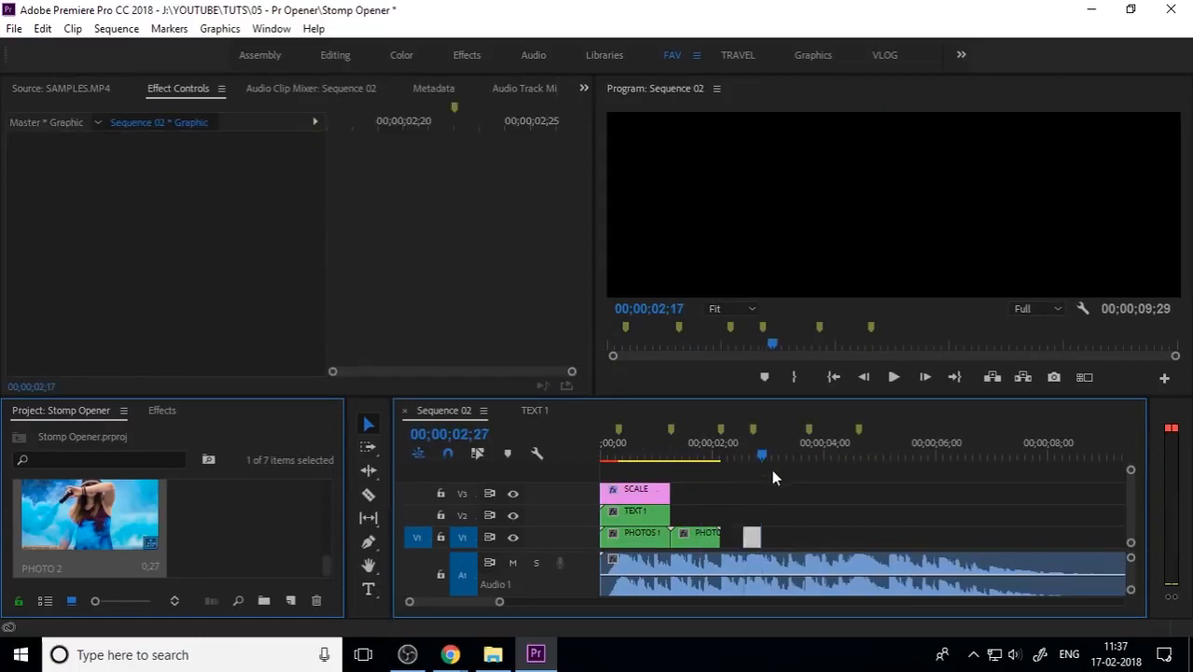
Place the pasted ITS clip on V2 directly after TEXT 1 and extend it to the end of PHOTO 2
left_click_drag(752, 547, 681, 515)
left_click(676, 454)
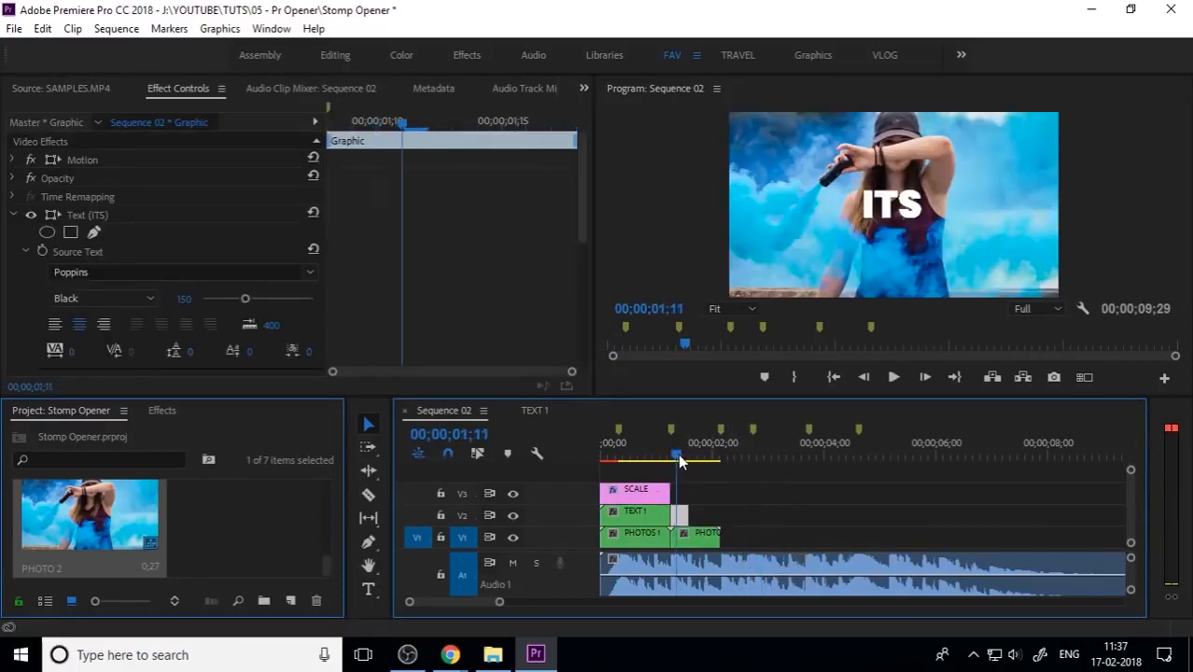
left_click_drag(678, 454, 681, 455)
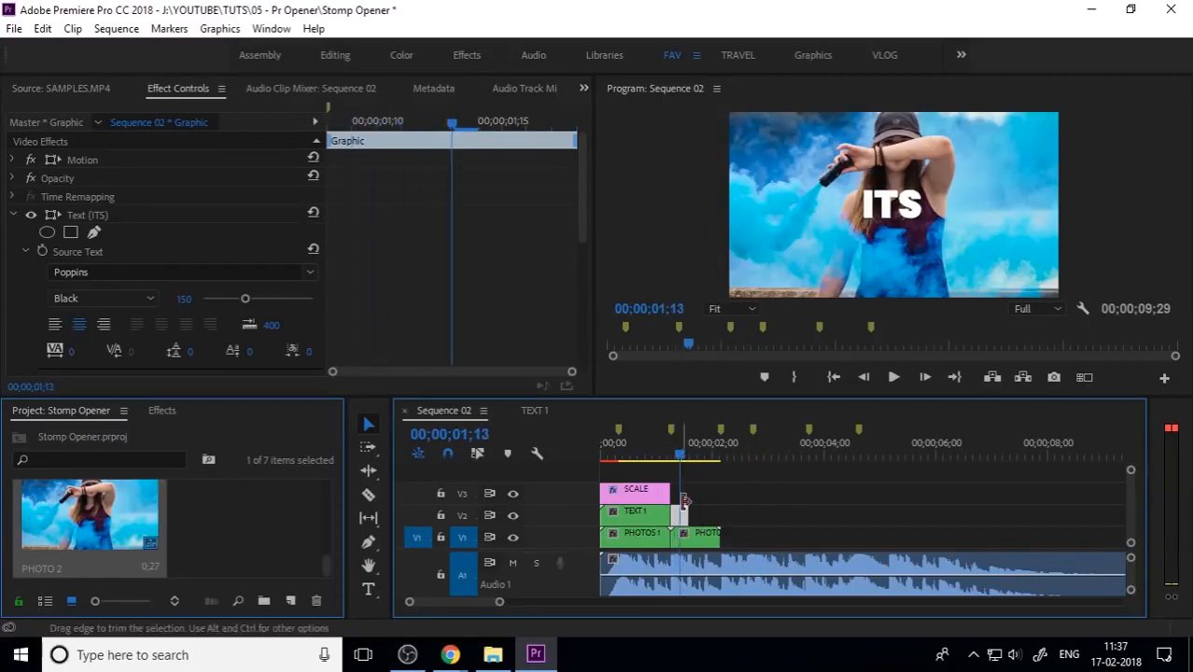
left_click_drag(688, 516, 723, 517)
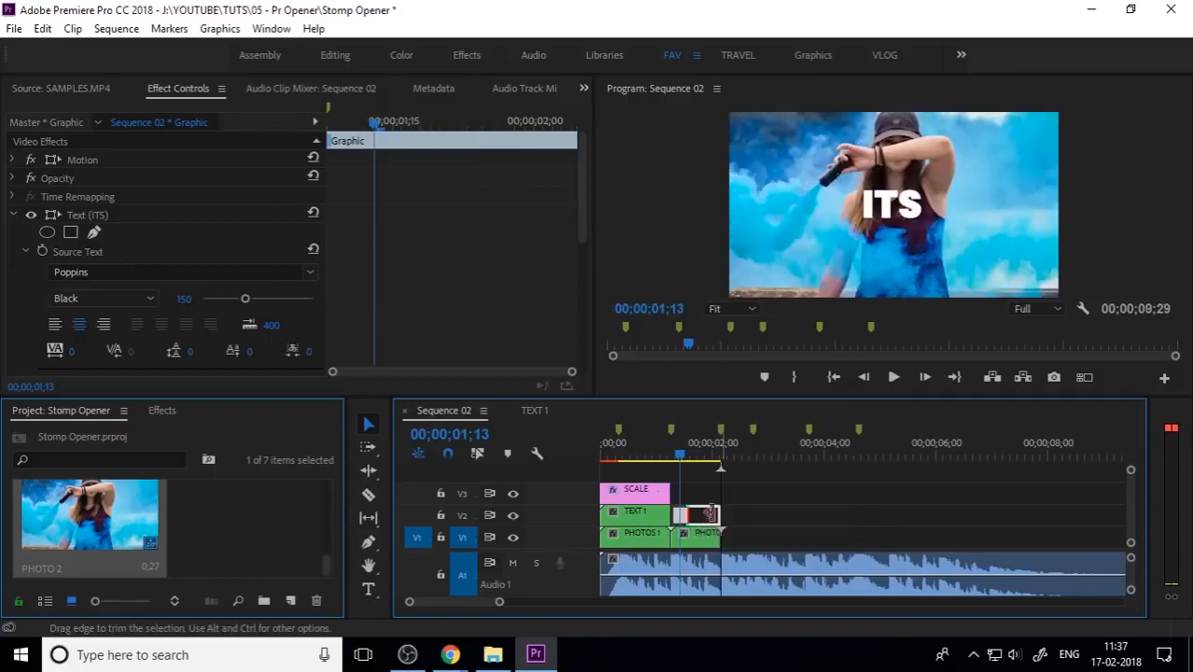
Duplicate the SCALE adjustment layer on V3 so that the copy starts together with the ITS clip
key("=")
left_click(751, 456)
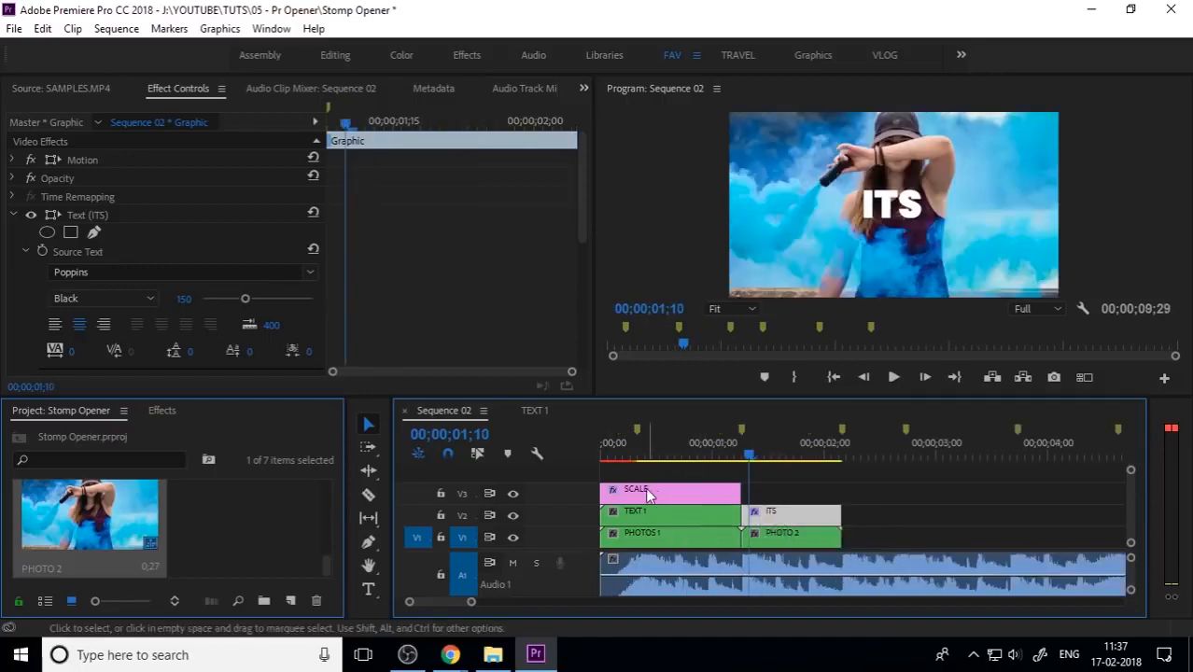
left_click_drag(636, 495, 818, 492)
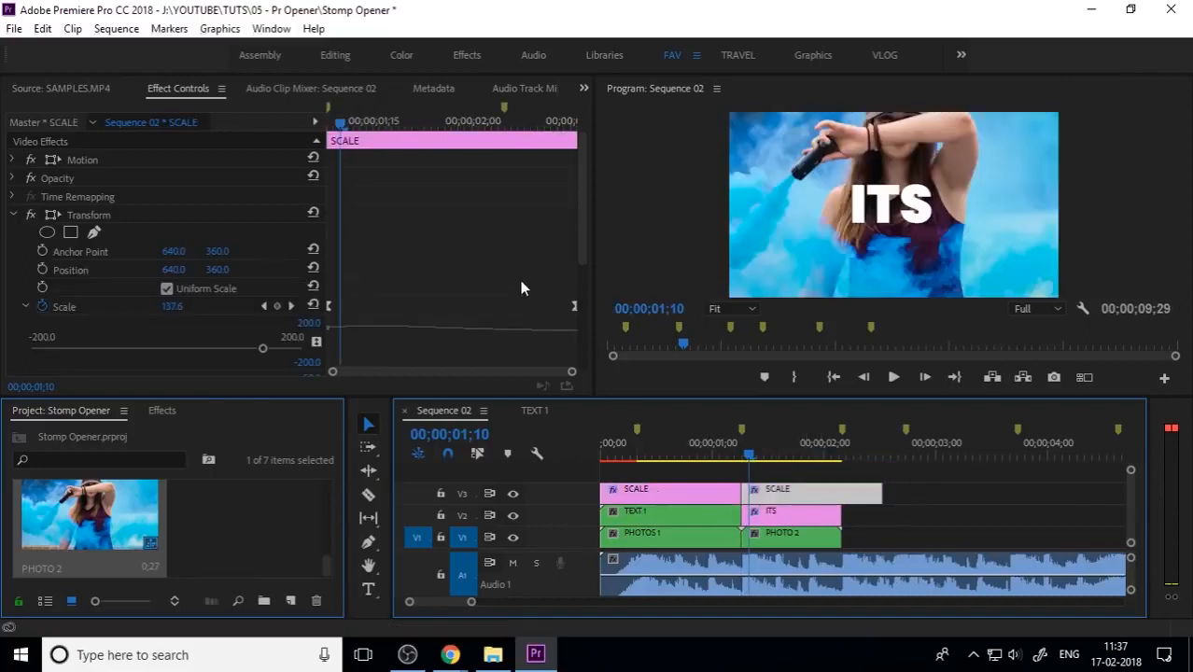
Trim the SCALE copy to the end of PHOTO 2 and move its last Transform scale keyframe to the clip's end
left_click(574, 306)
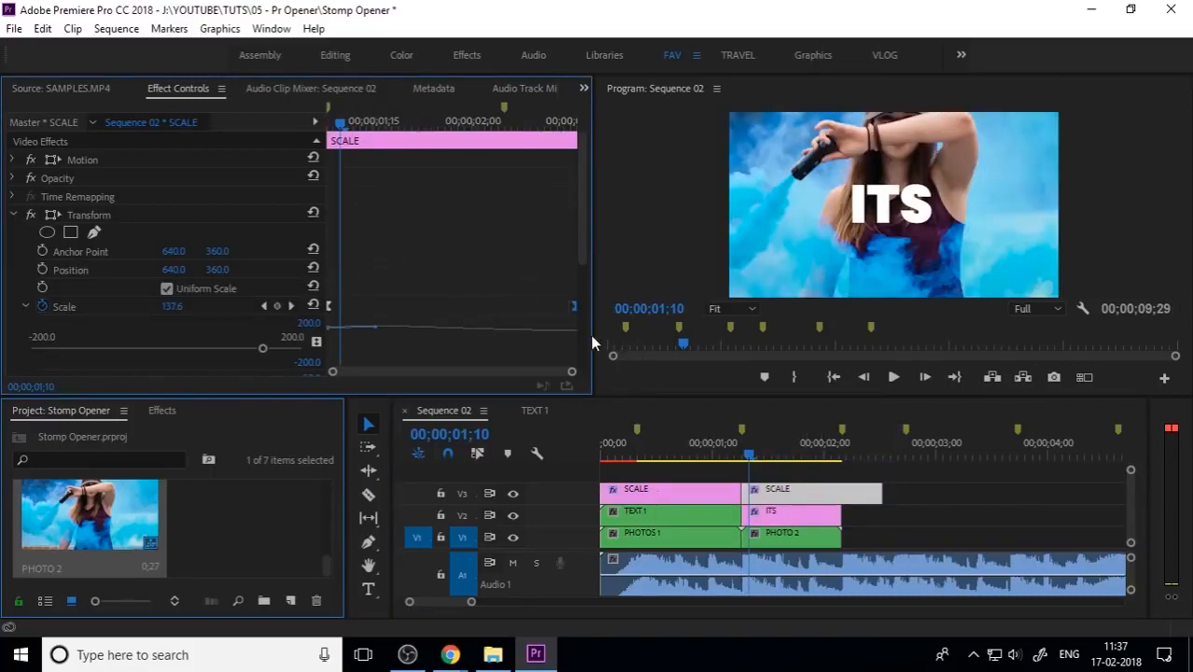
left_click(13, 216)
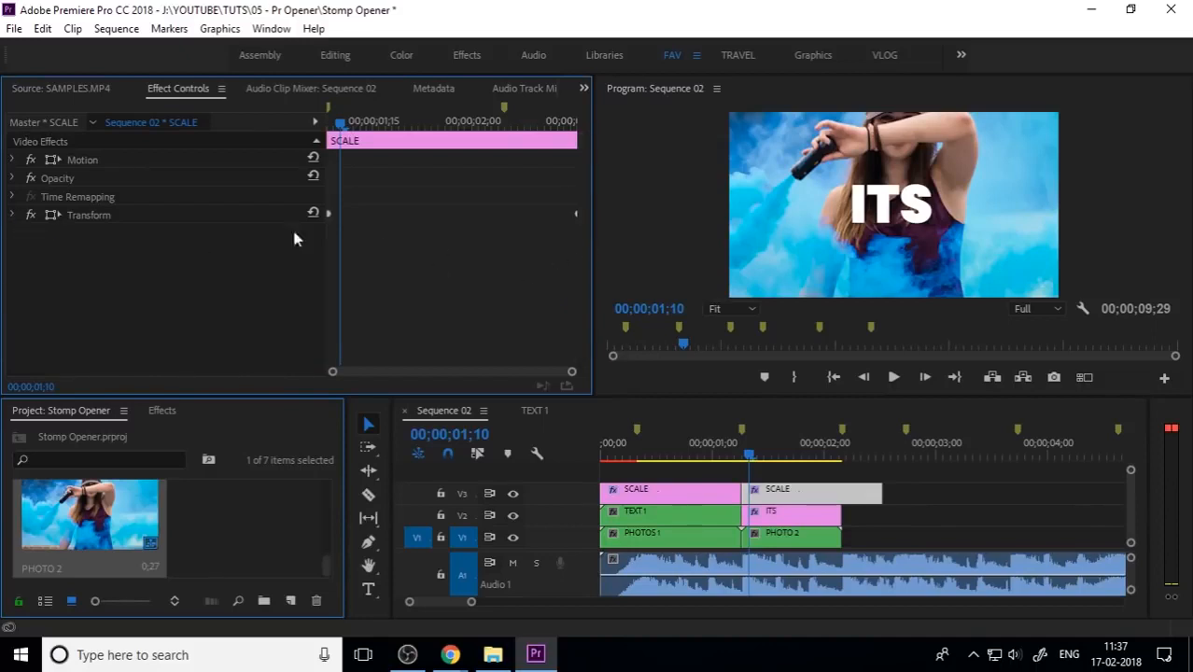
left_click(12, 216)
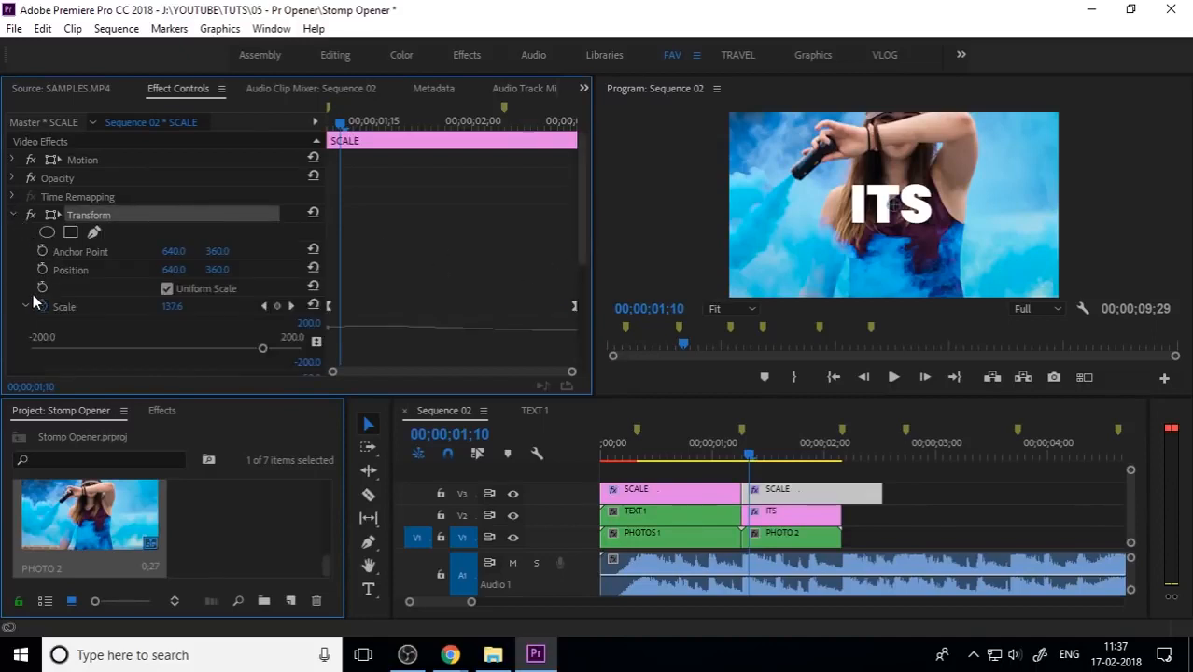
left_click(27, 308)
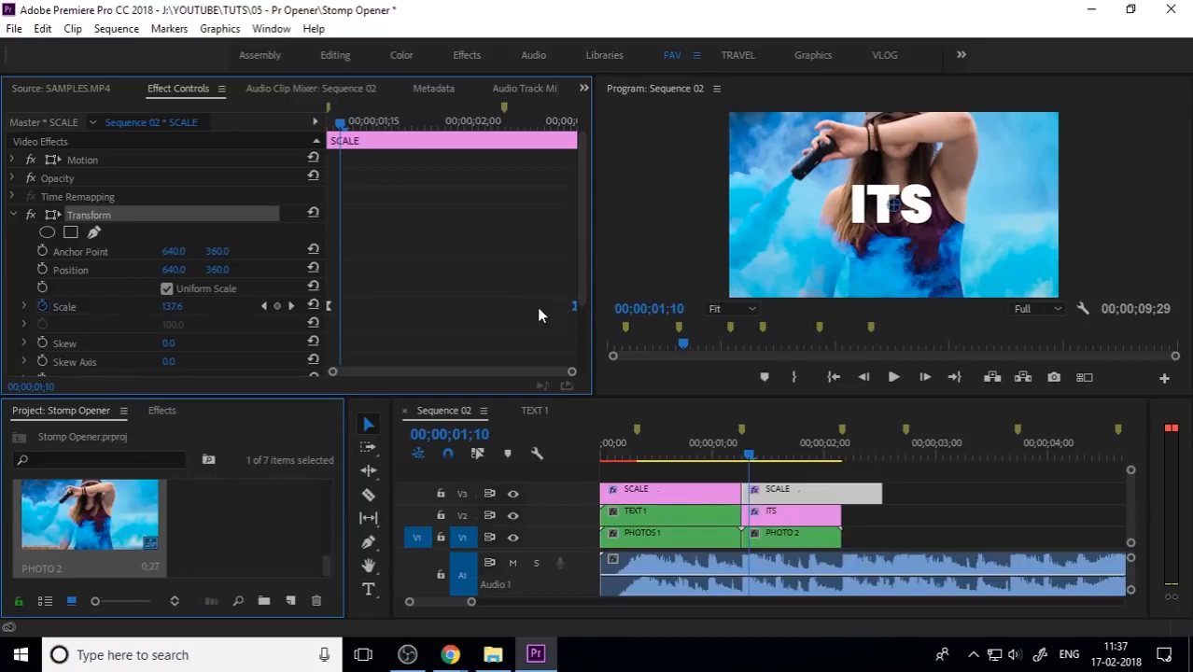
left_click_drag(579, 289, 580, 356)
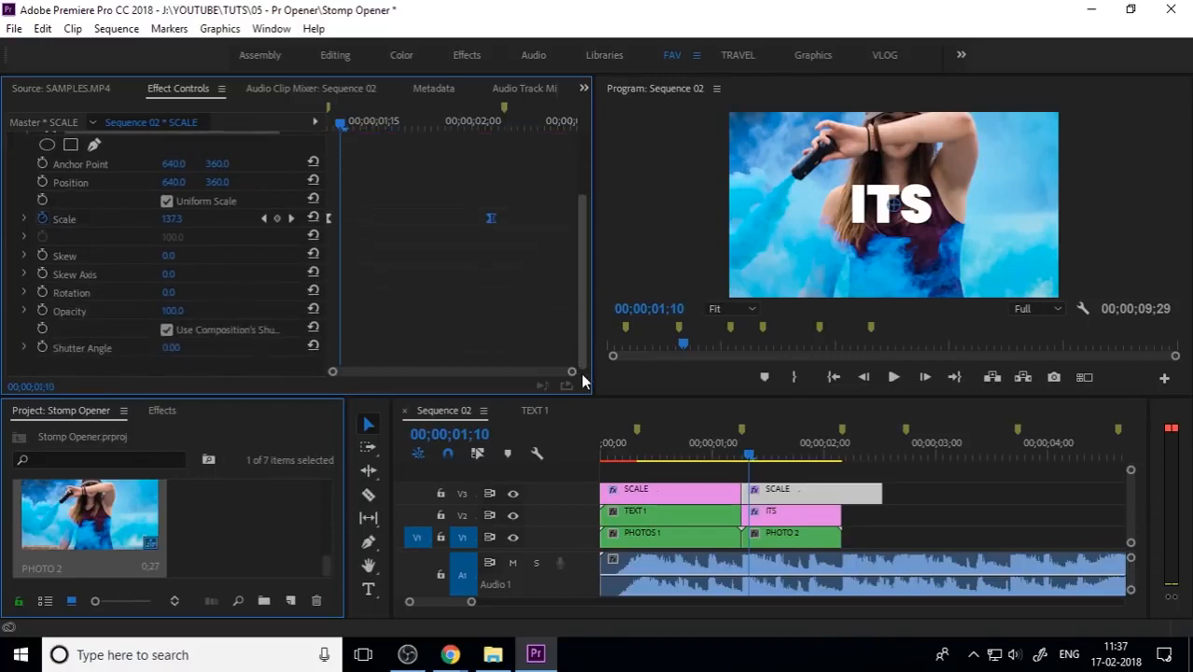
left_click_drag(882, 492, 840, 492)
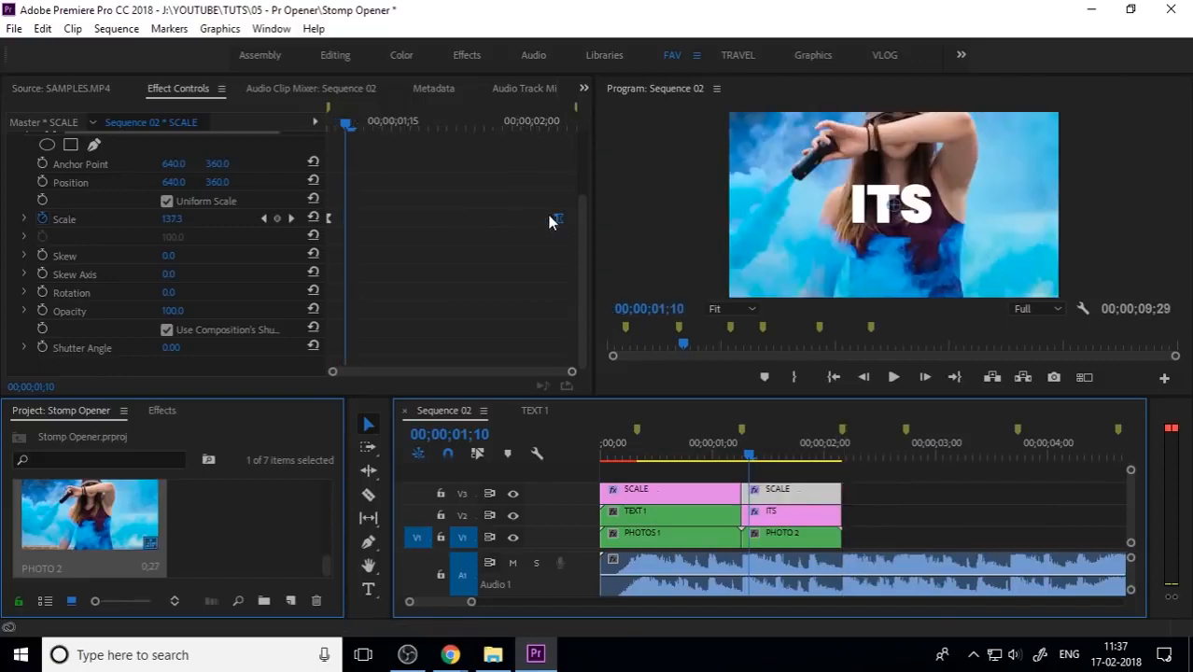
left_click_drag(549, 217, 583, 225)
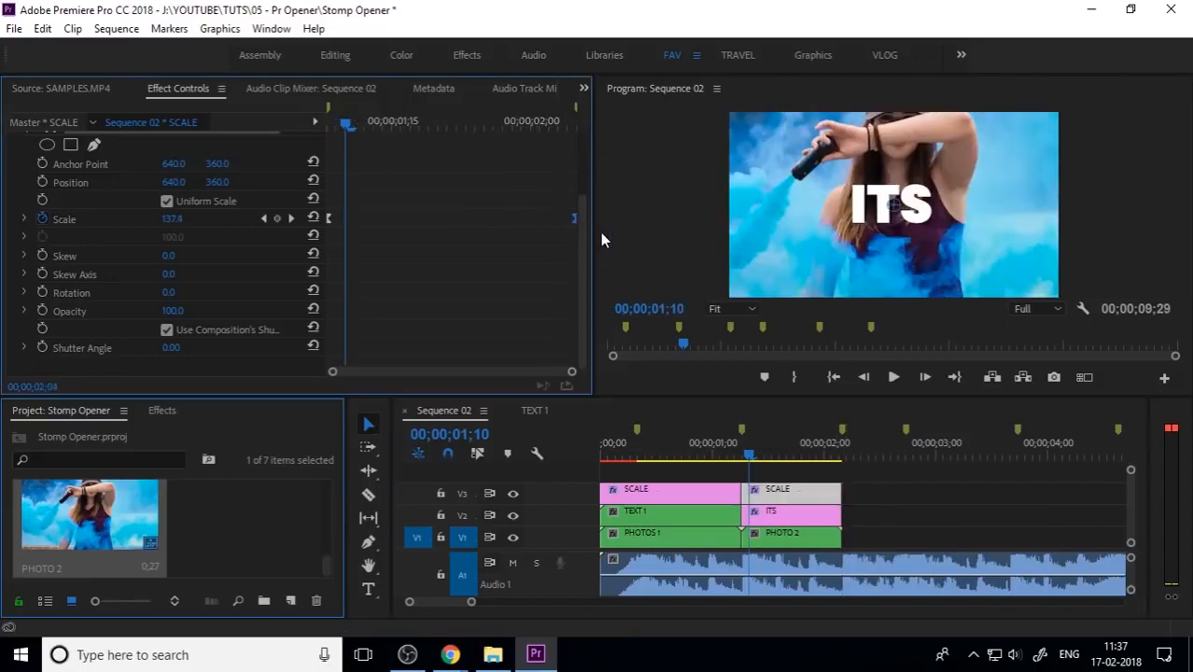
Play and scrub through the change from PHOTOS 1 to PHOTO 2 to check the scale animation on the ITS text
left_click(743, 454)
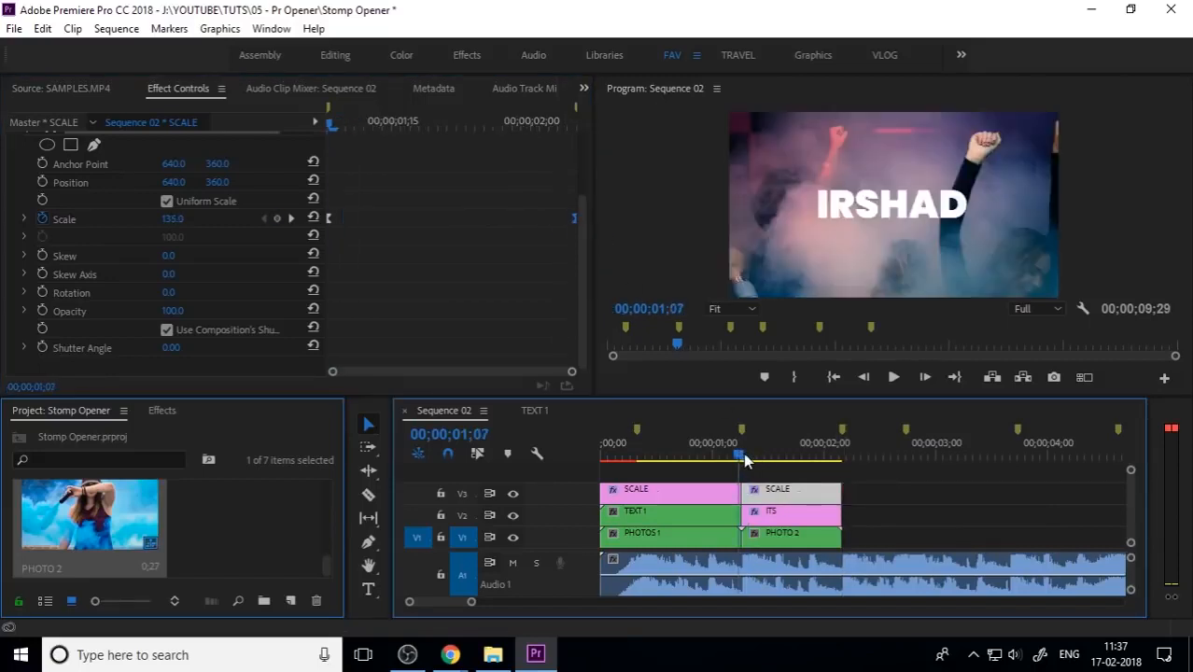
left_click_drag(746, 459, 836, 488)
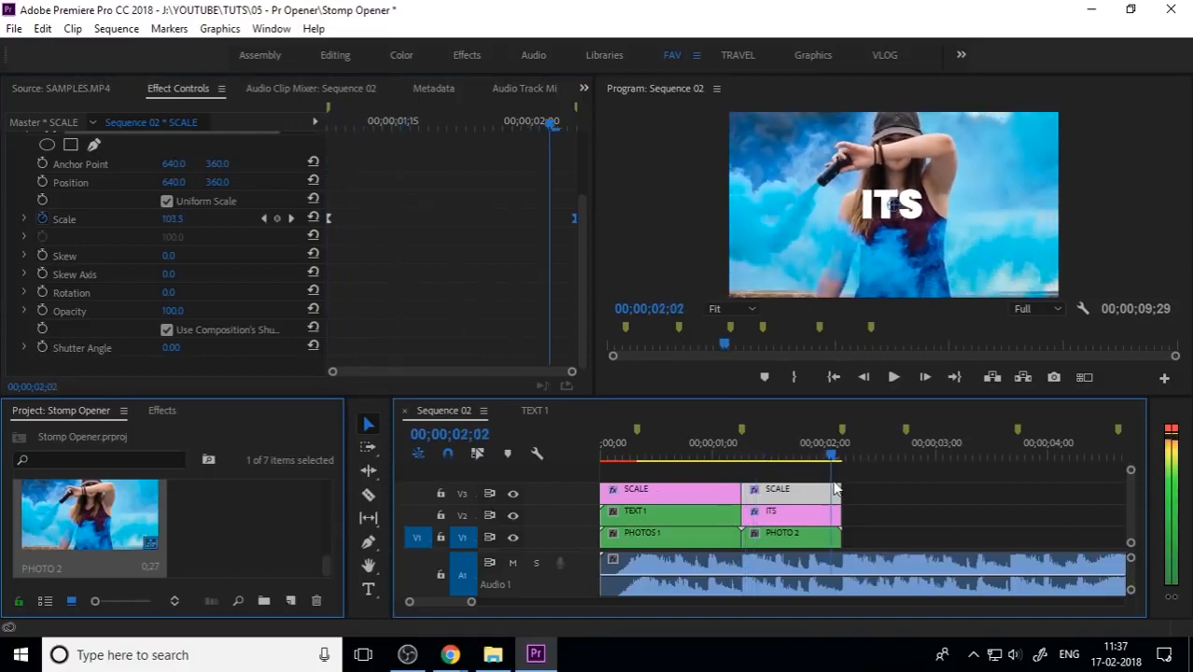
left_click(794, 518)
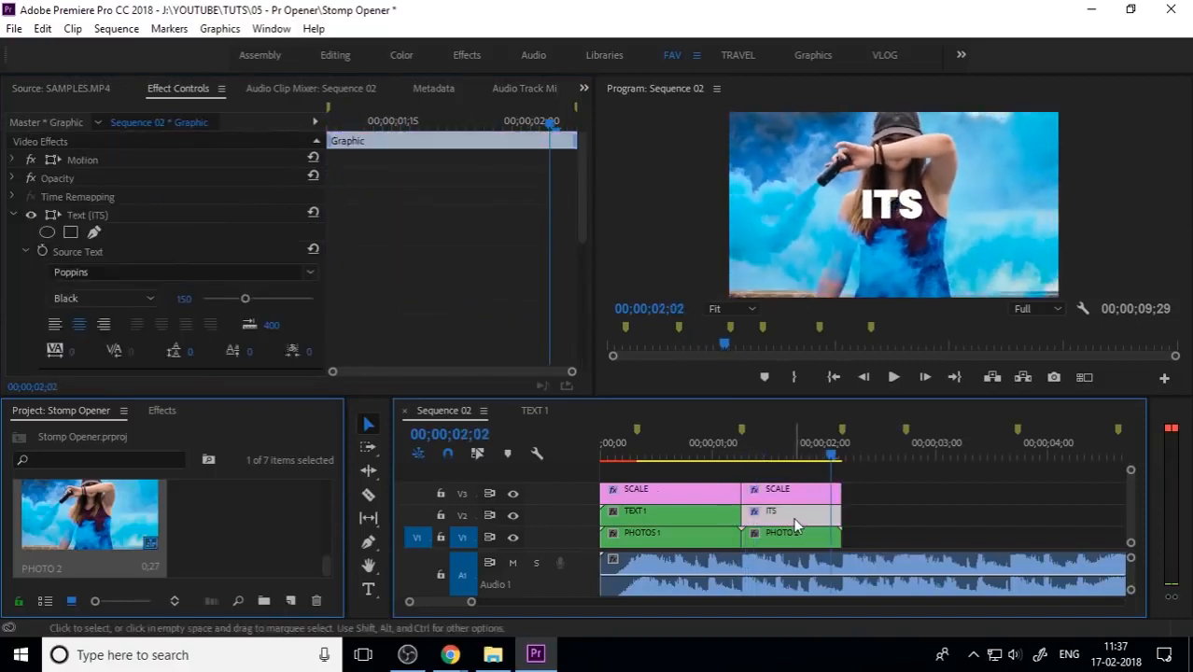
left_click(923, 507)
left_click_drag(830, 455, 715, 459)
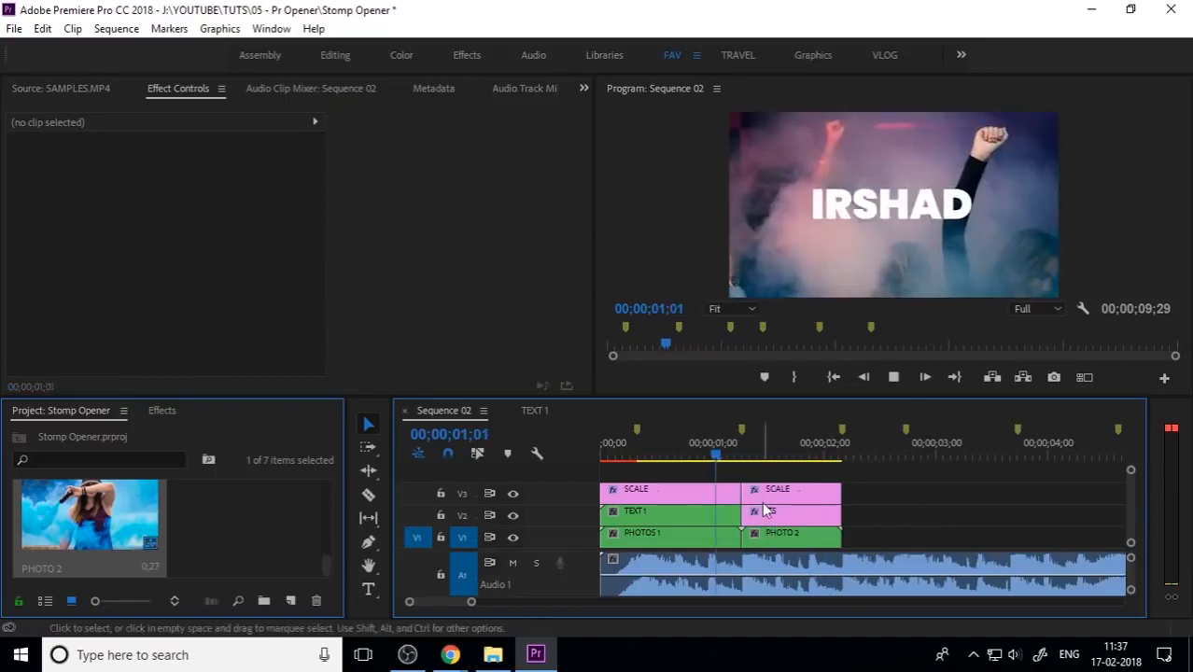
left_click(760, 460)
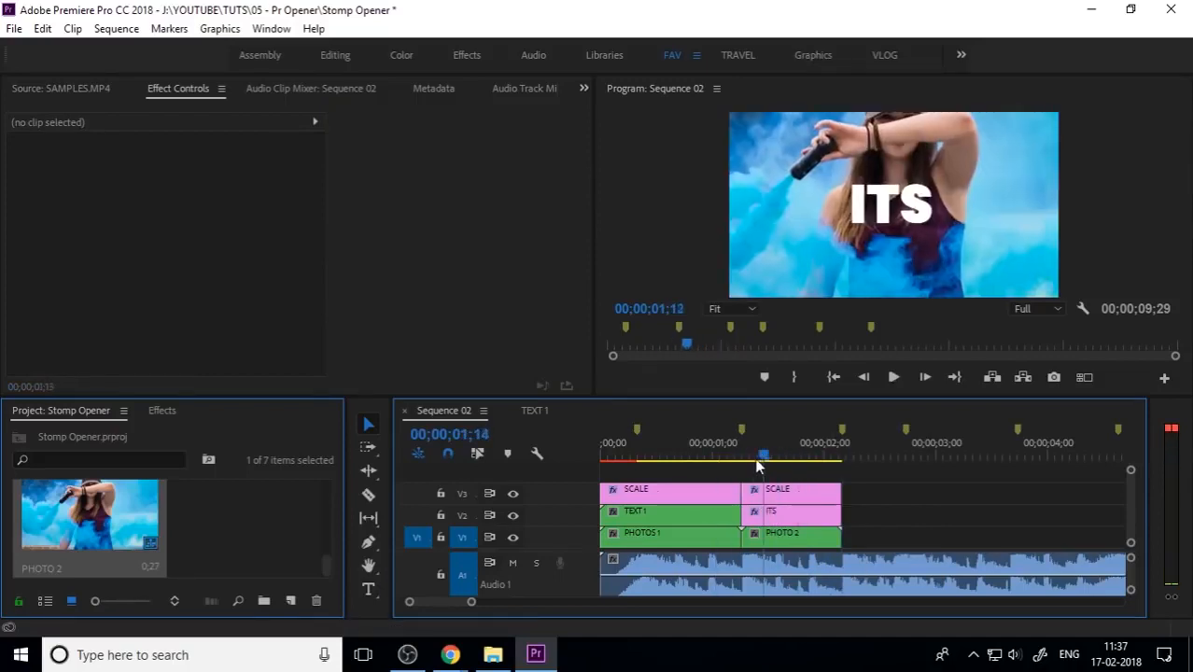
left_click_drag(758, 467, 712, 471)
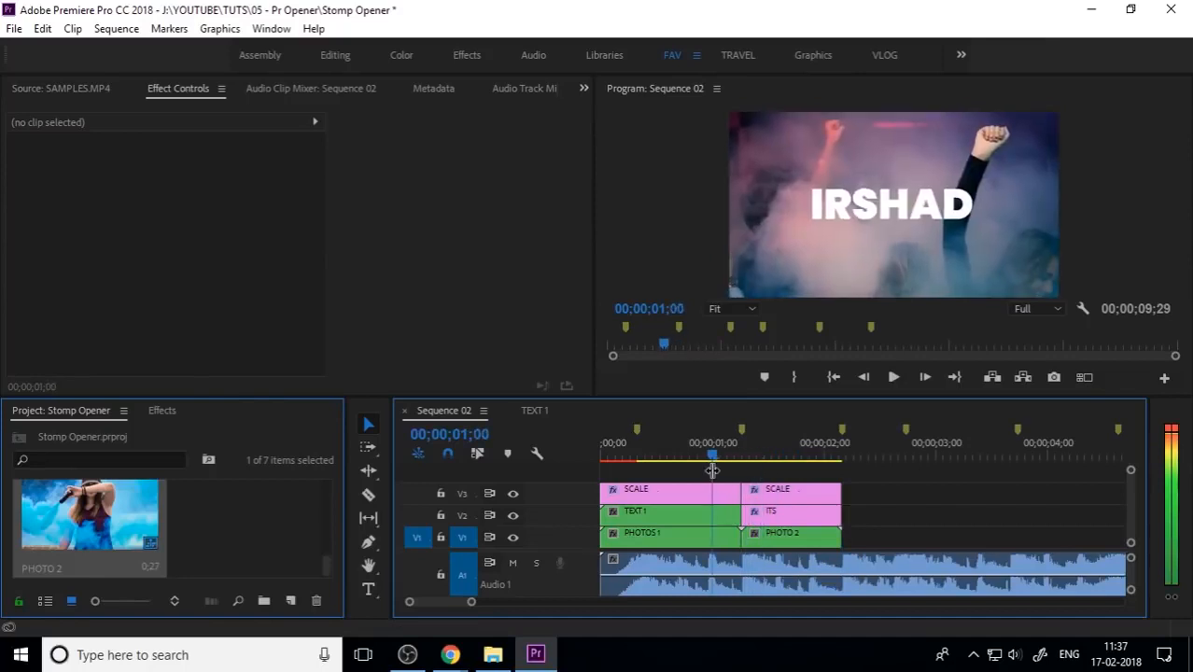
key("space")
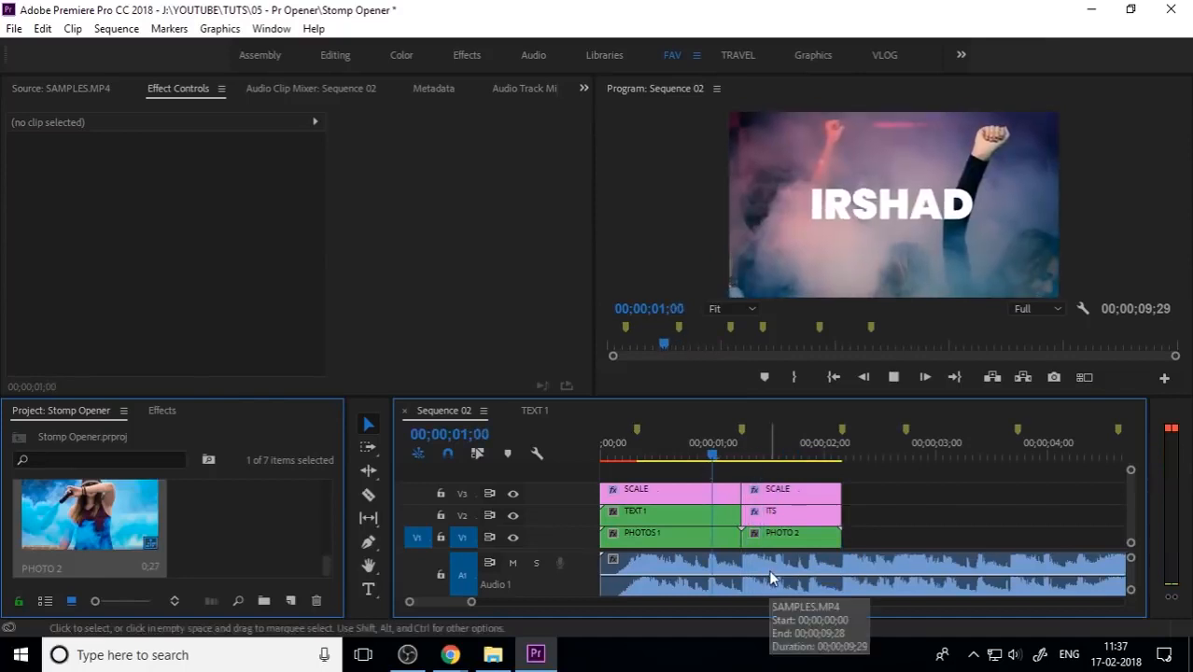
left_click(784, 451)
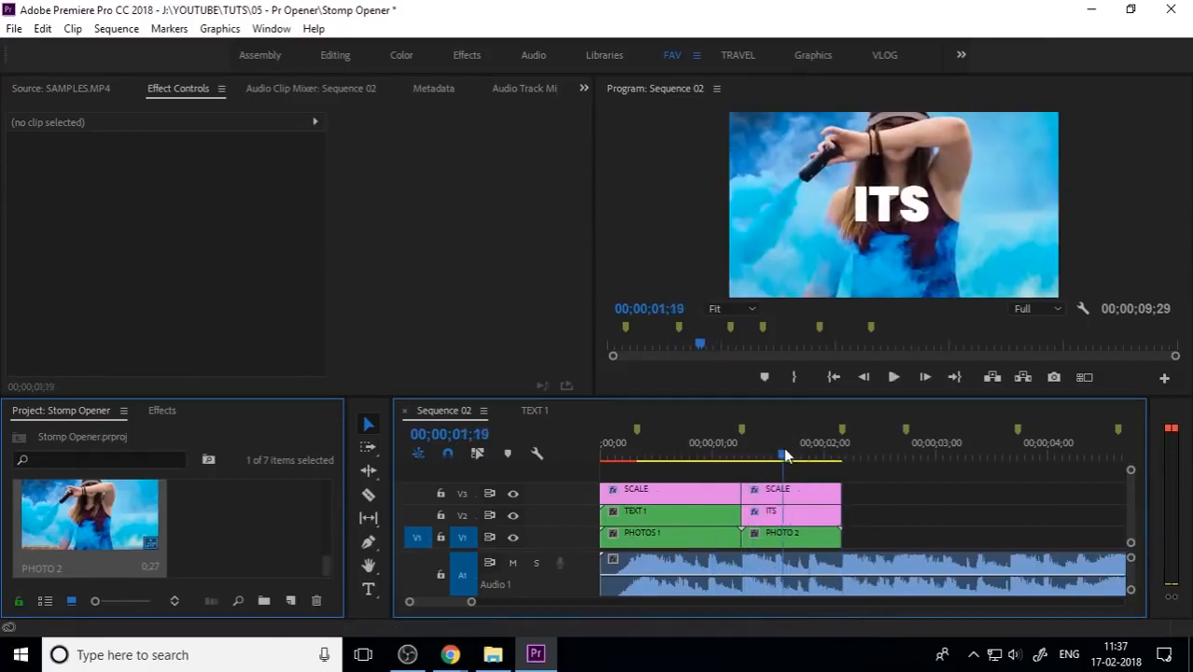
Lower the playback resolution to 1/4 and play the sequence from 00;00;01;00
left_click(1053, 308)
left_click(1058, 364)
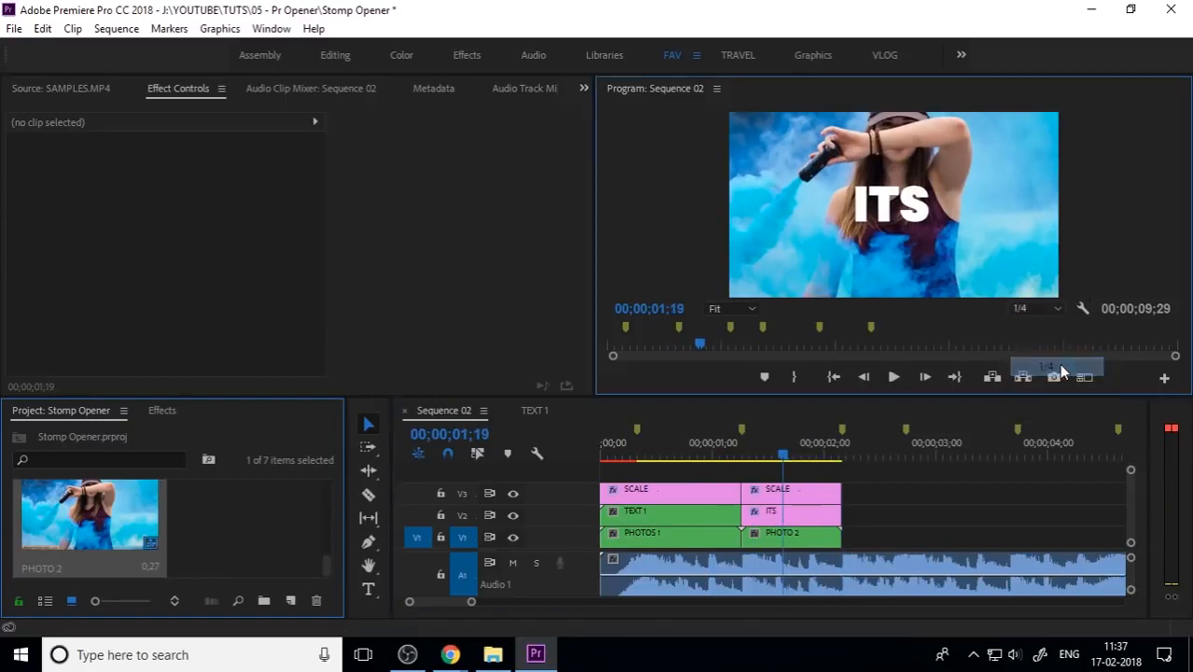
left_click_drag(783, 455, 715, 457)
key("space")
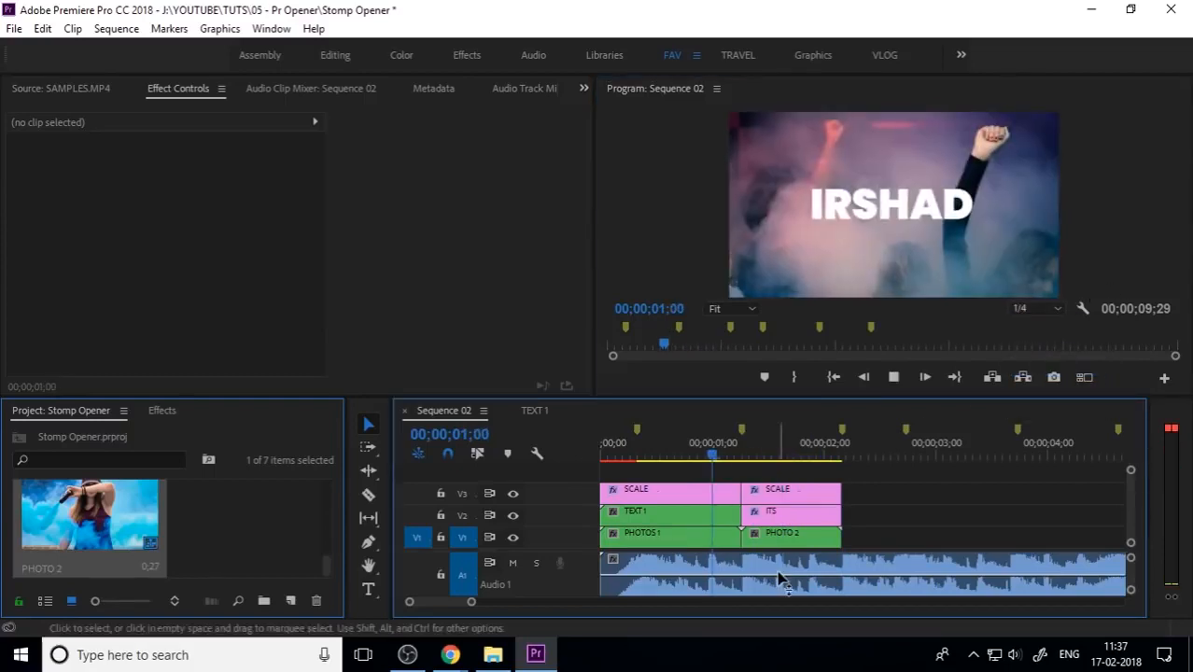
key("space")
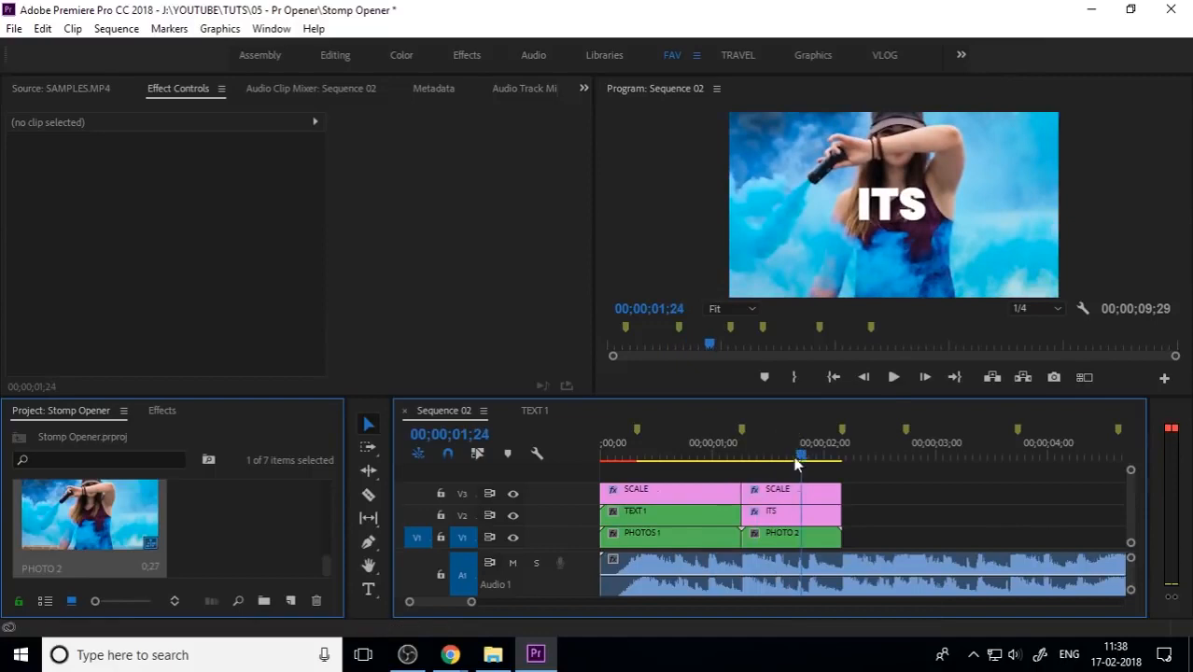
Split the ITS clip on V2 into three pieces with cuts at 00;00;01;17 and 00;00;01;26
mouse_move(797, 456)
left_mouse_down()
mouse_move(718, 471)
mouse_move(776, 457)
left_mouse_up()
key("space")
key("space")
left_click(787, 516)
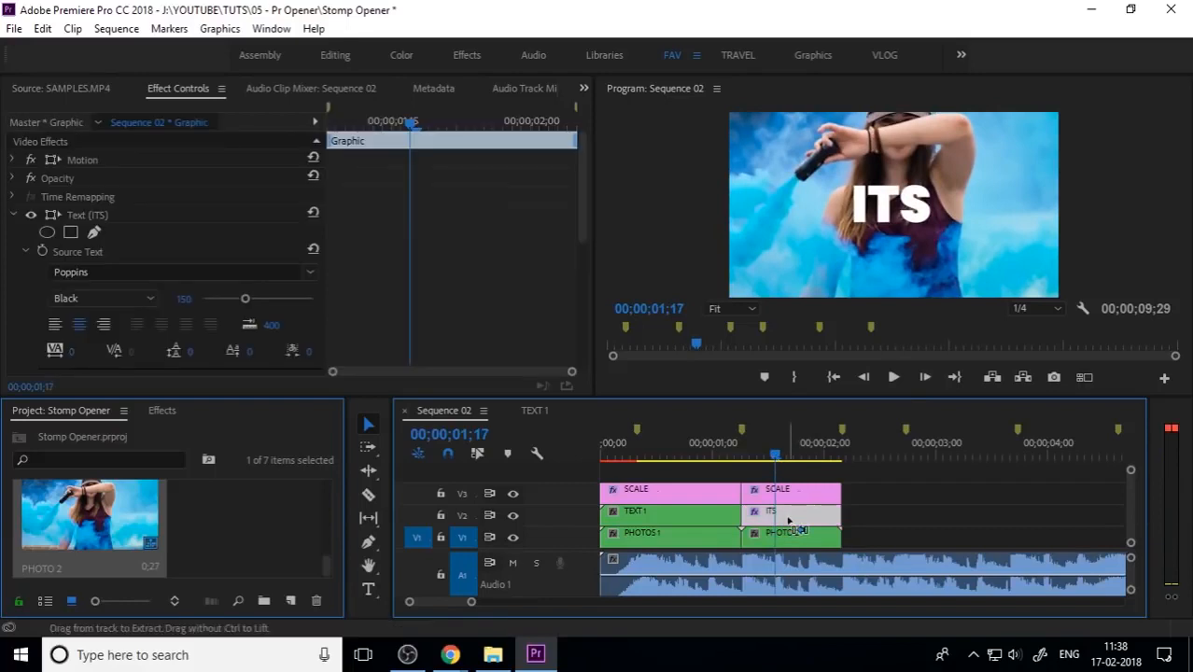
left_click_drag(777, 457, 808, 458)
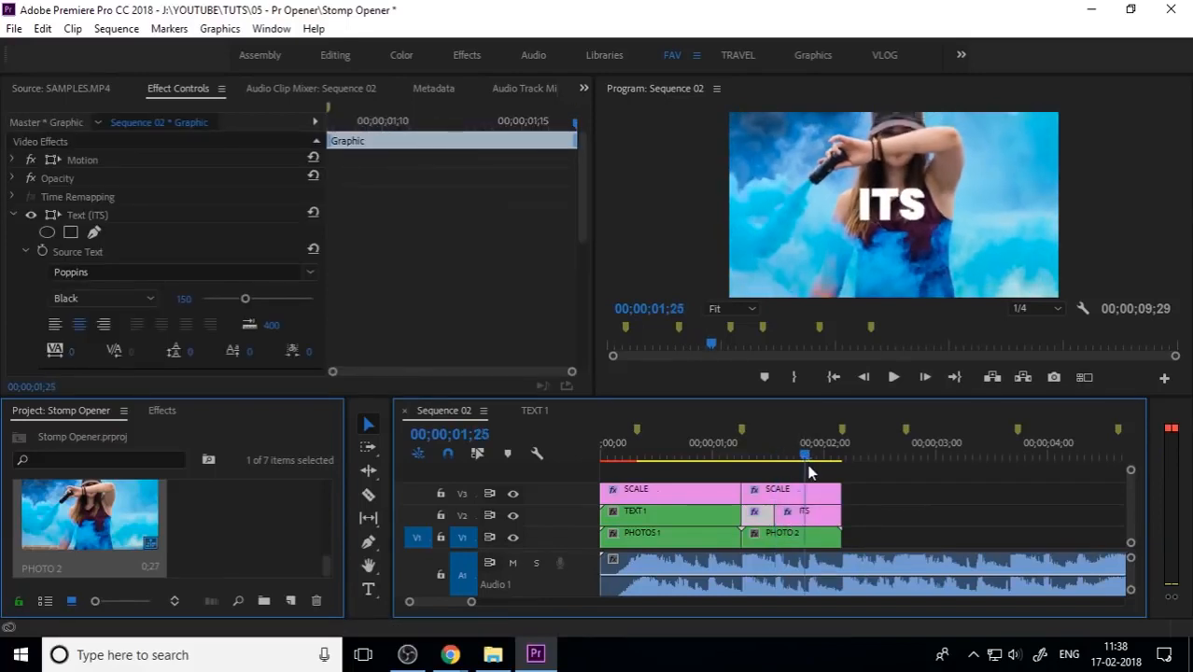
left_click(821, 513)
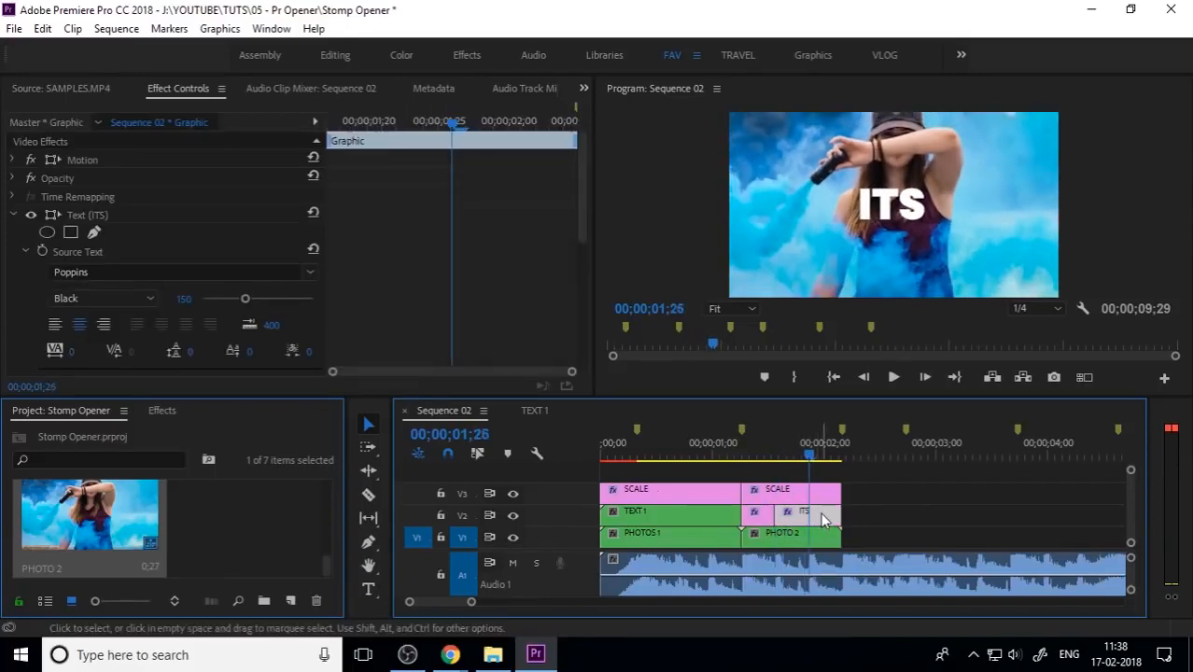
key("ctrl+k")
Replace the text of the first ITS piece on V2 with "A" using the Type tool
left_click(757, 458)
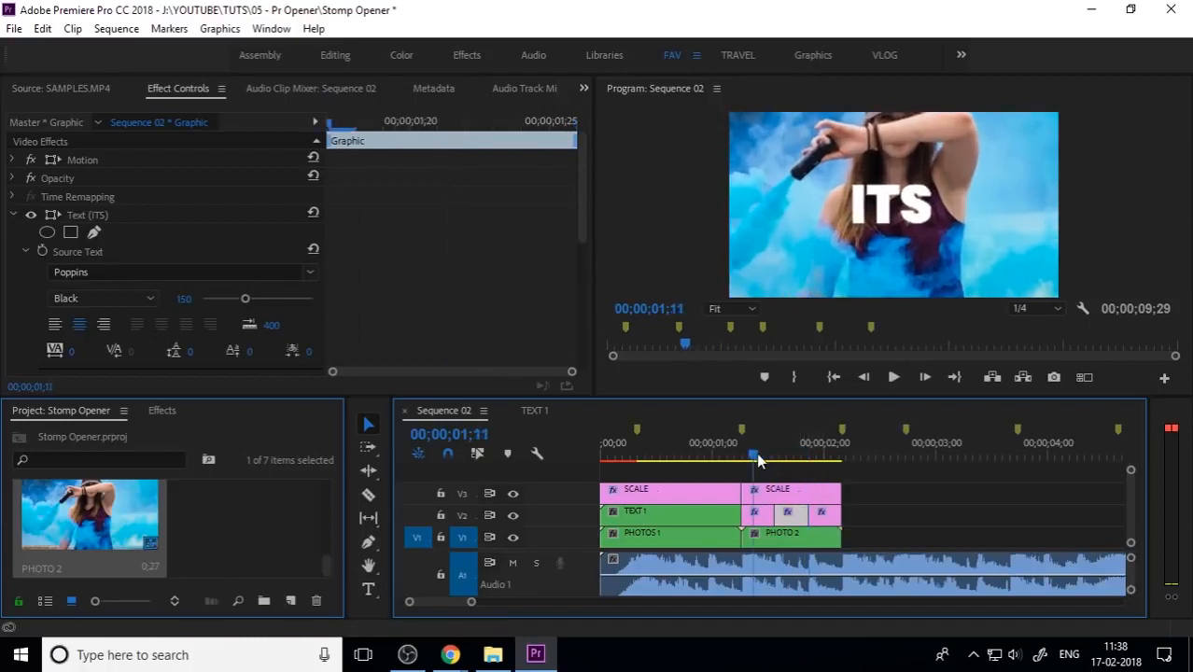
left_click(758, 513)
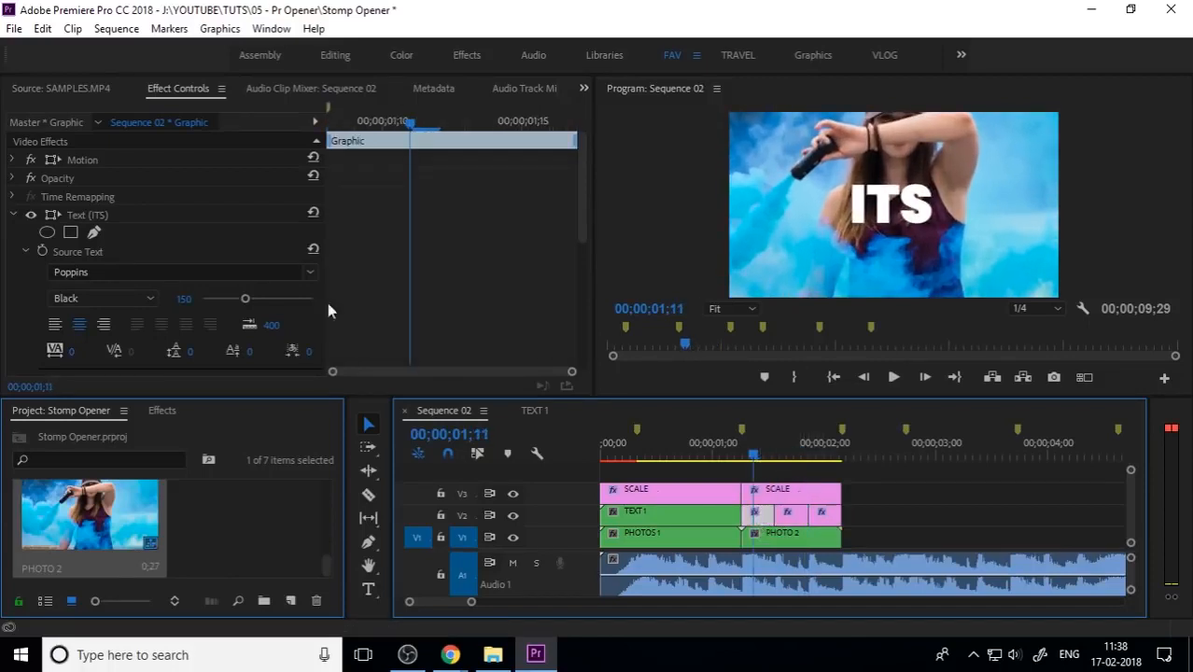
left_click(369, 590)
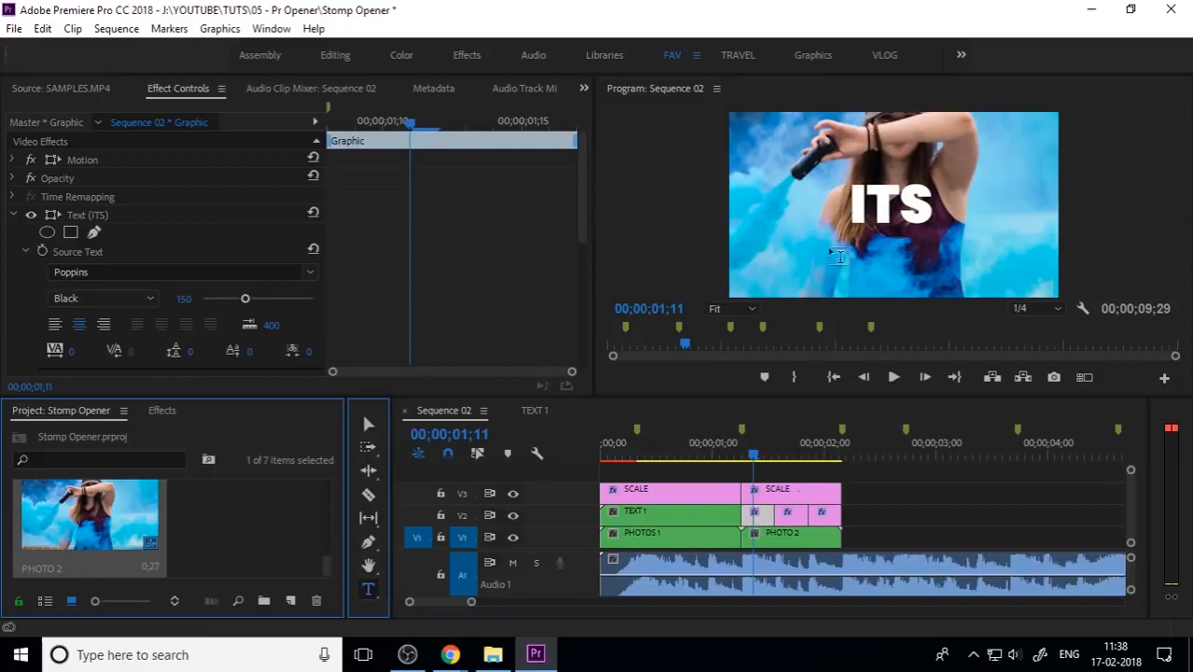
left_click(883, 198)
key("ctrl+a")
type("A")
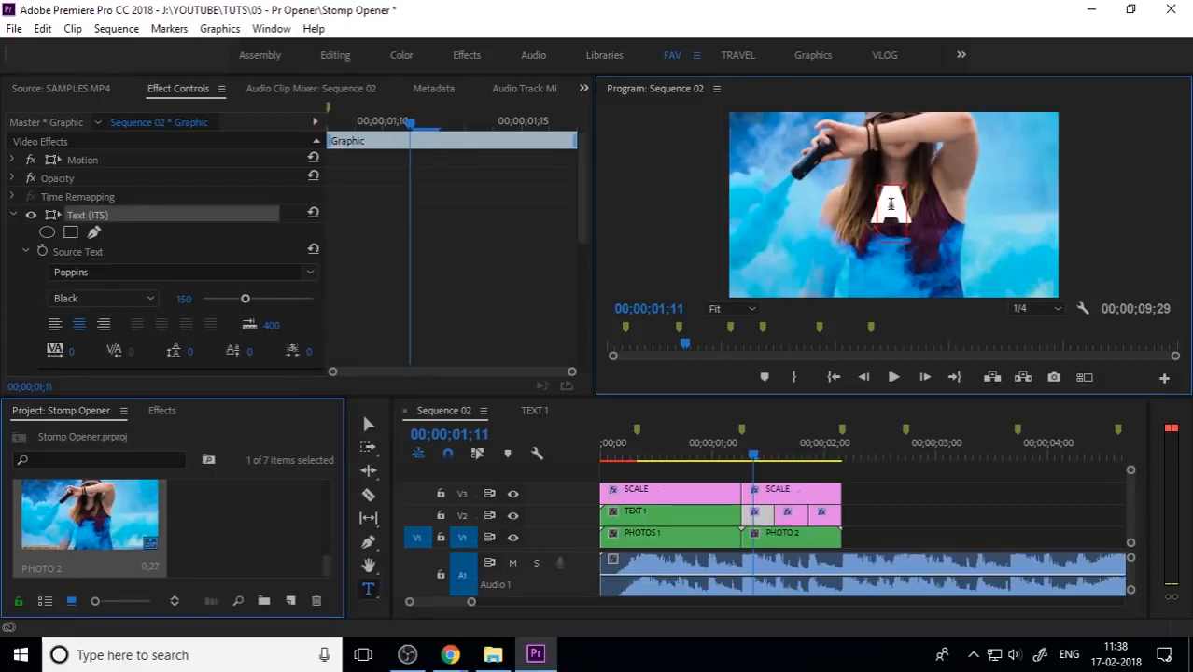
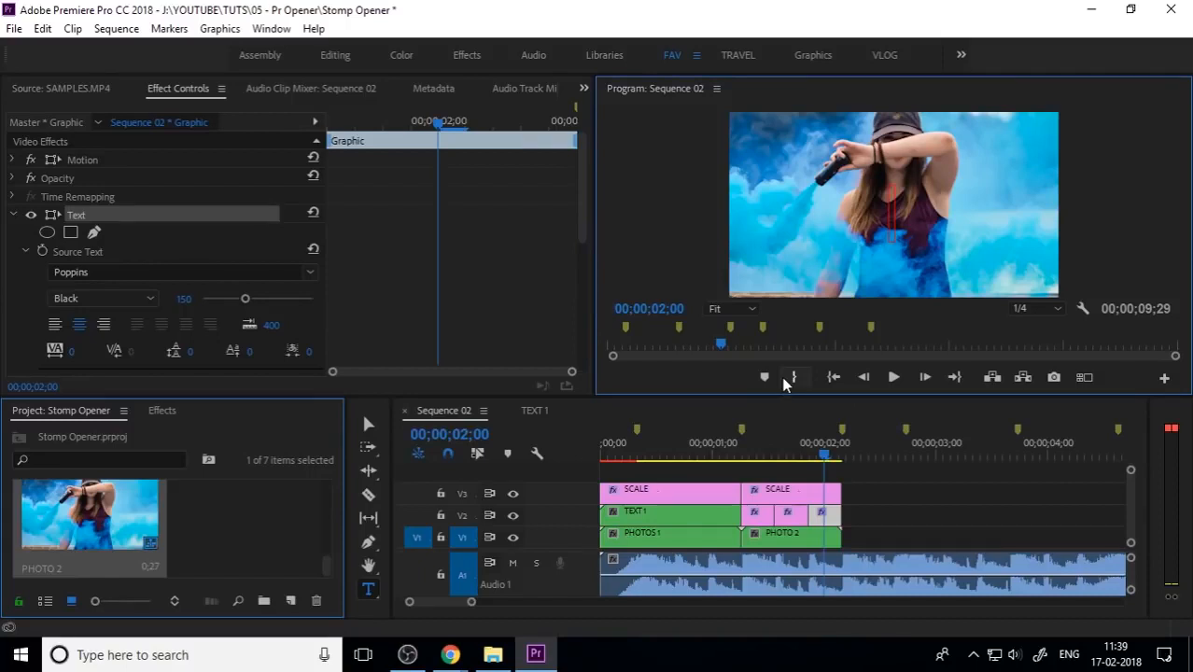
Enter "MOTION" as the text of the third text piece on V2 and deselect the clip
type("MOTION")
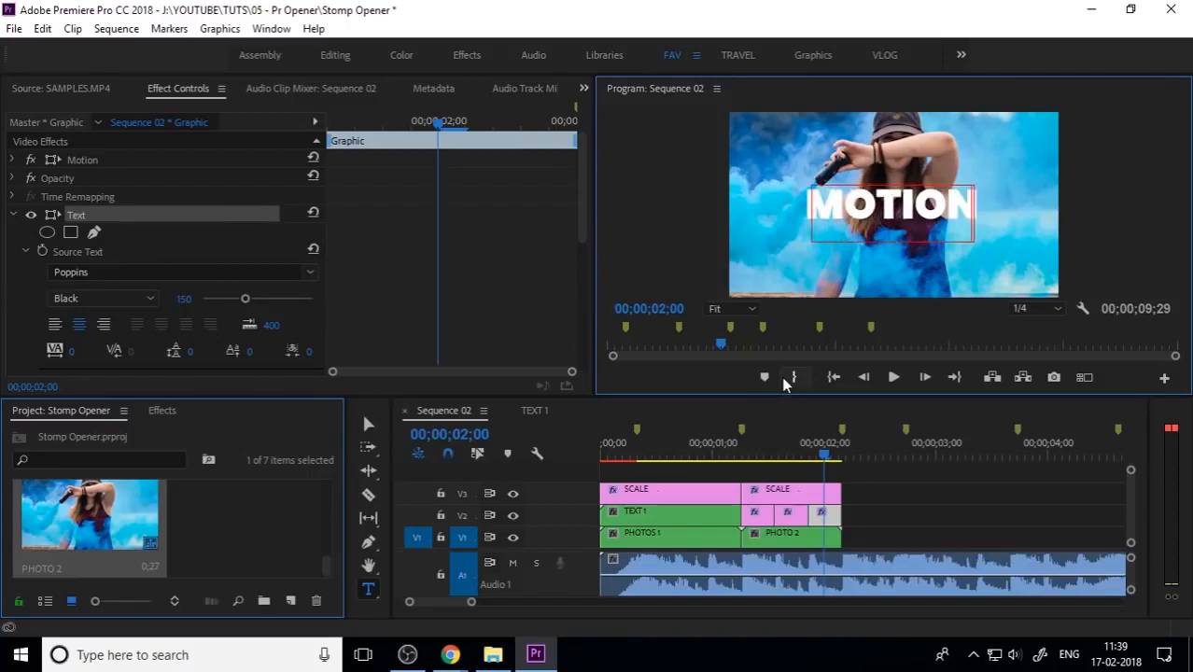
left_click(371, 424)
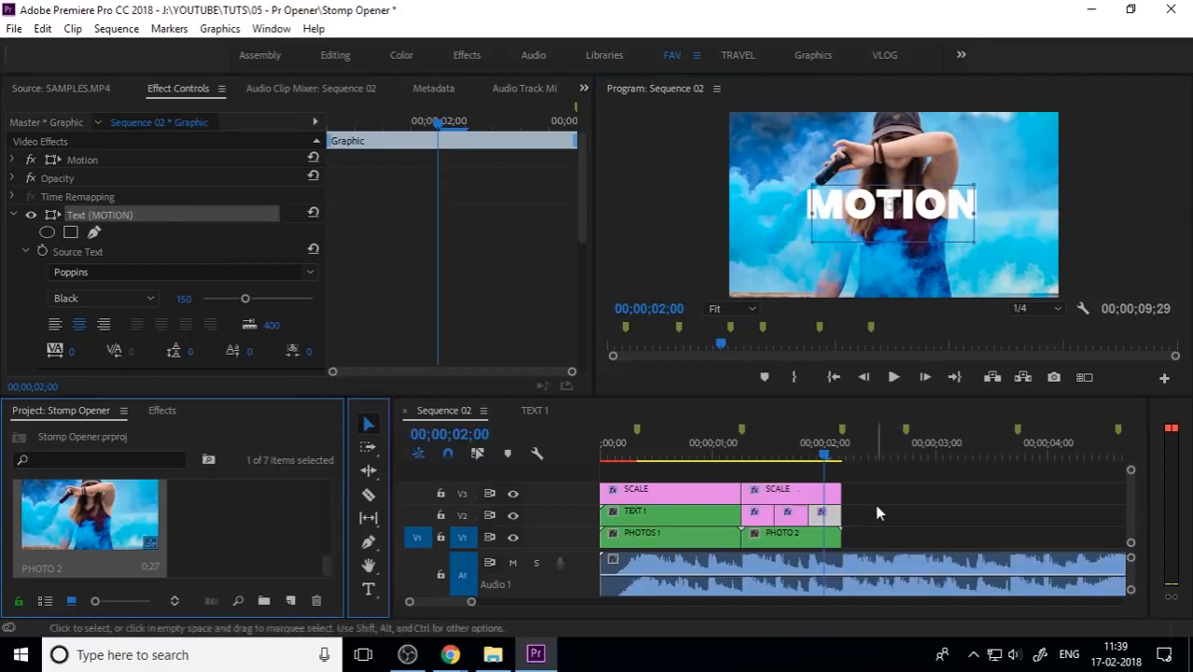
left_click(876, 509)
Play Sequence 02 from the start to check the text changes on V2, and scrub back to 00;00;01;17
left_click_drag(813, 439, 526, 471)
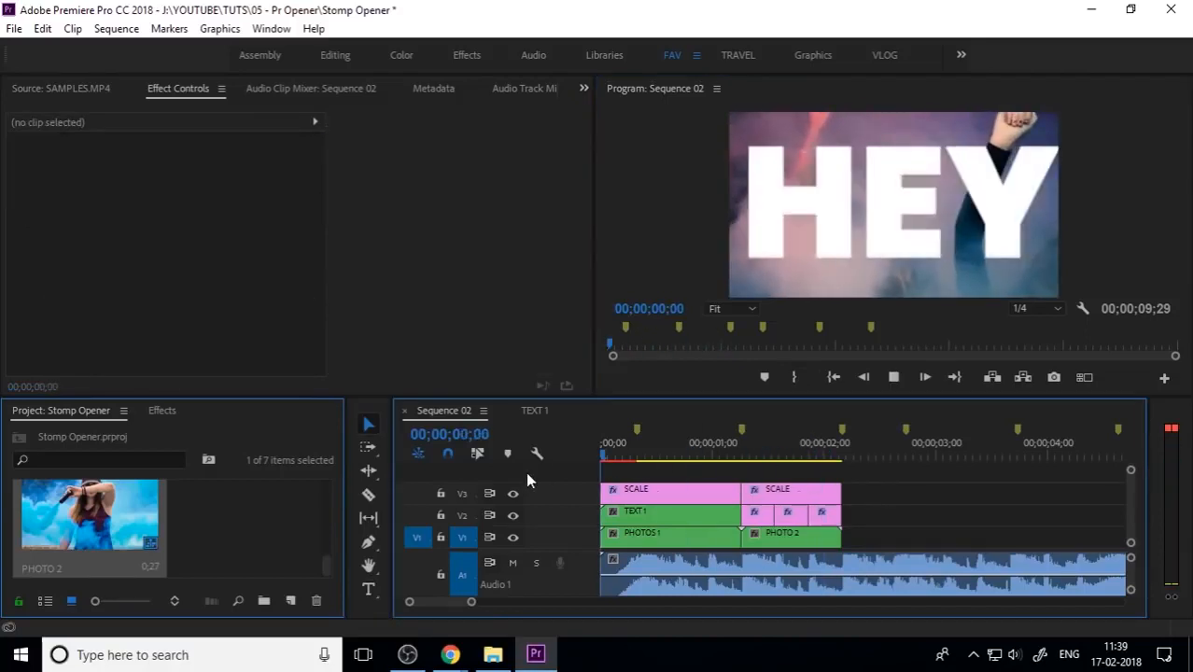
key("space")
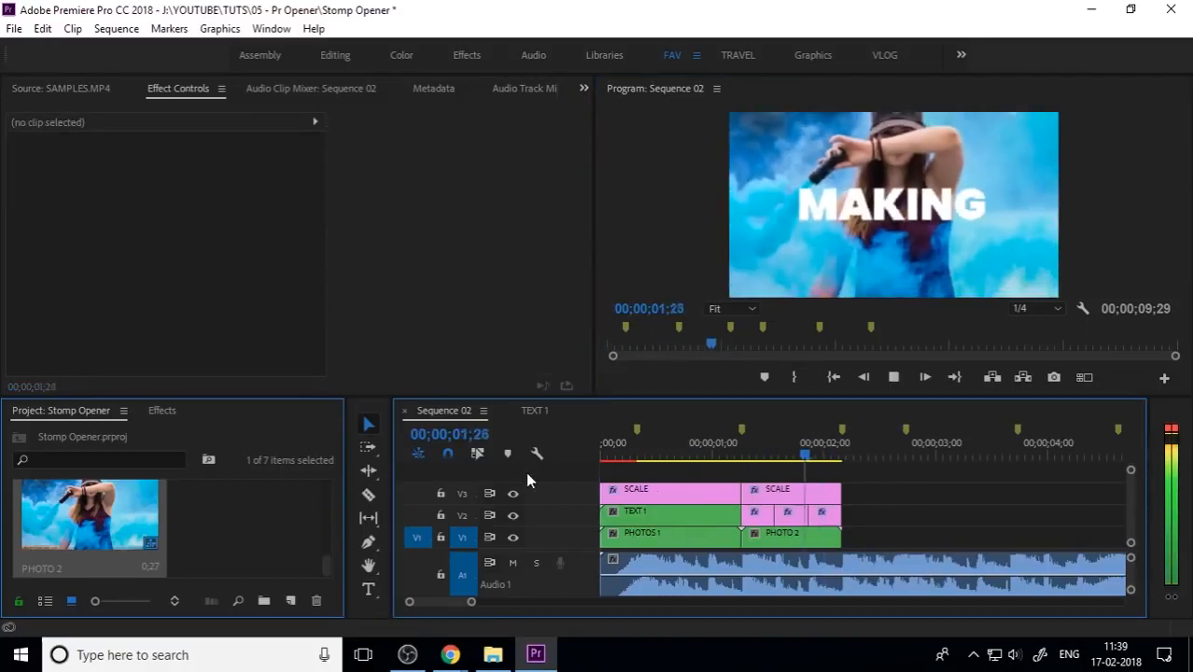
key("space")
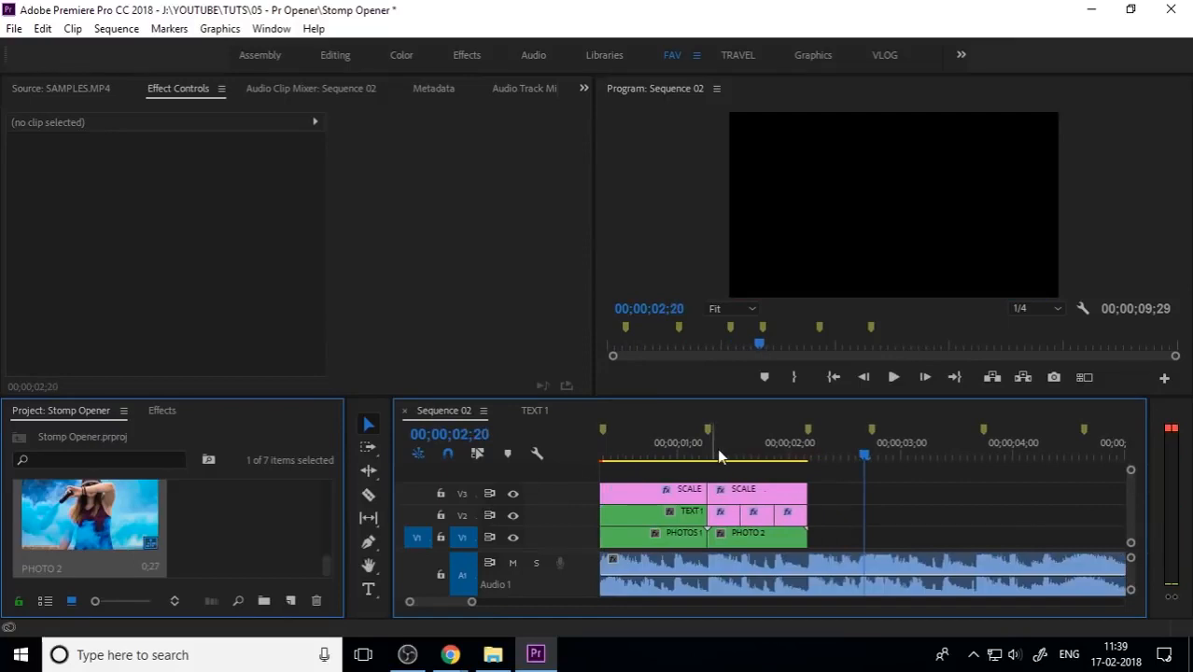
left_click_drag(719, 455, 575, 483)
key("space")
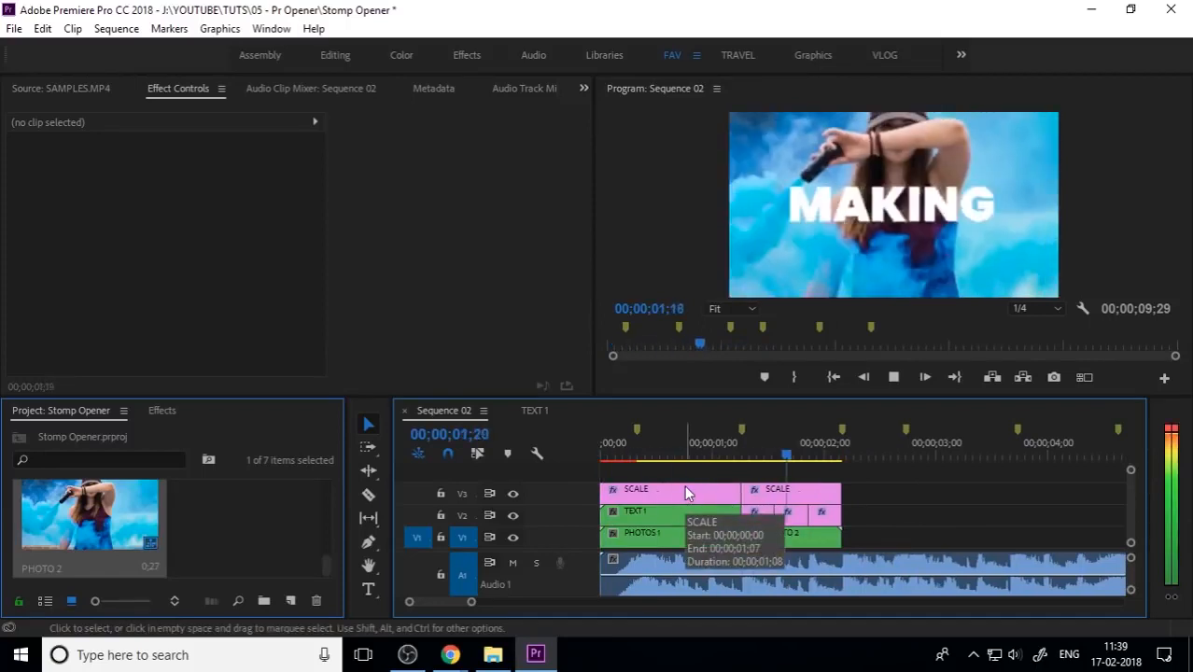
scroll(686, 486, "down", 1)
left_click_drag(794, 458, 758, 496)
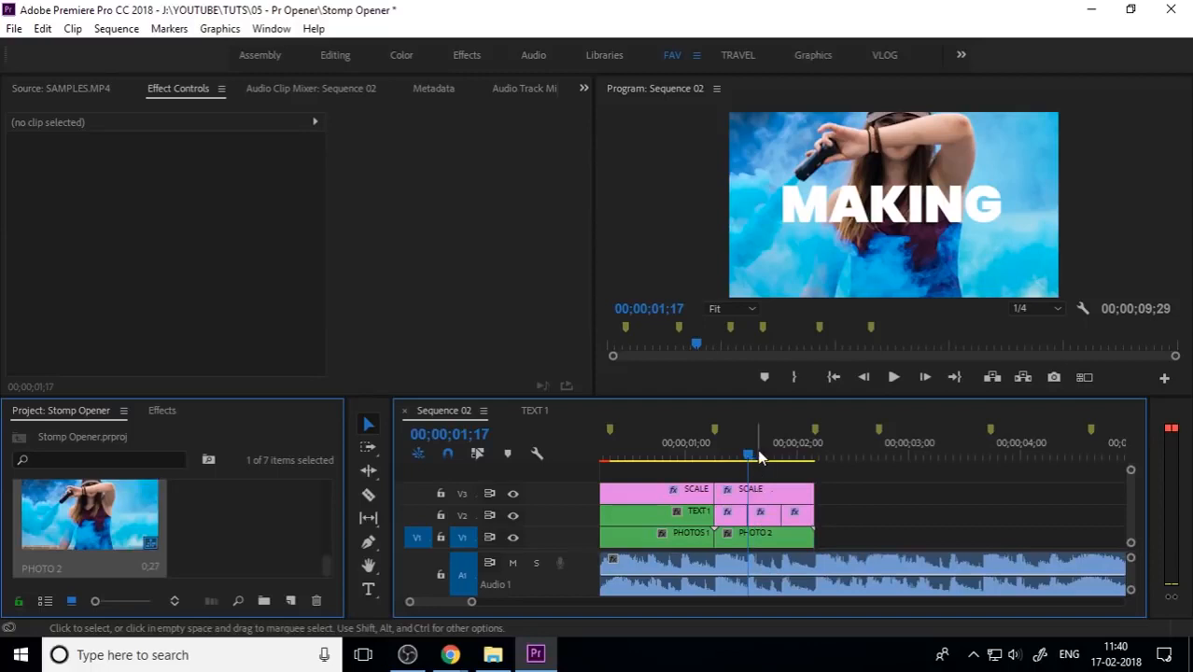
Select the second SCALE clip on V3 and review its scale animation over the split texts by scrubbing and playing
left_click(772, 497)
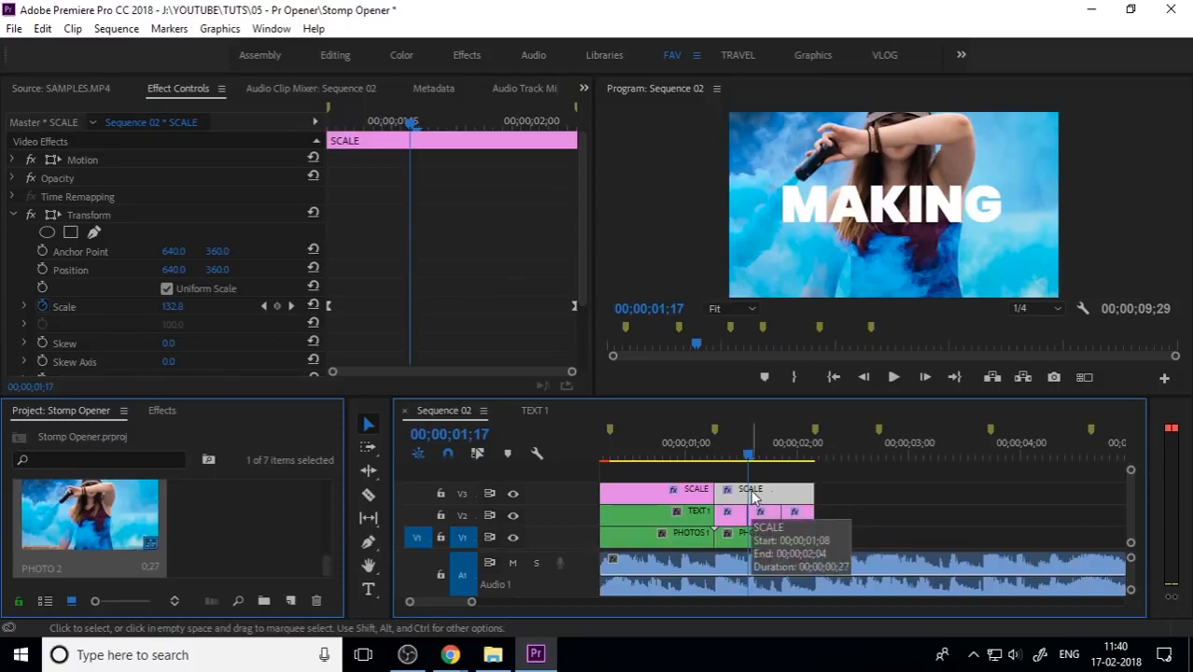
left_click_drag(761, 465, 815, 486)
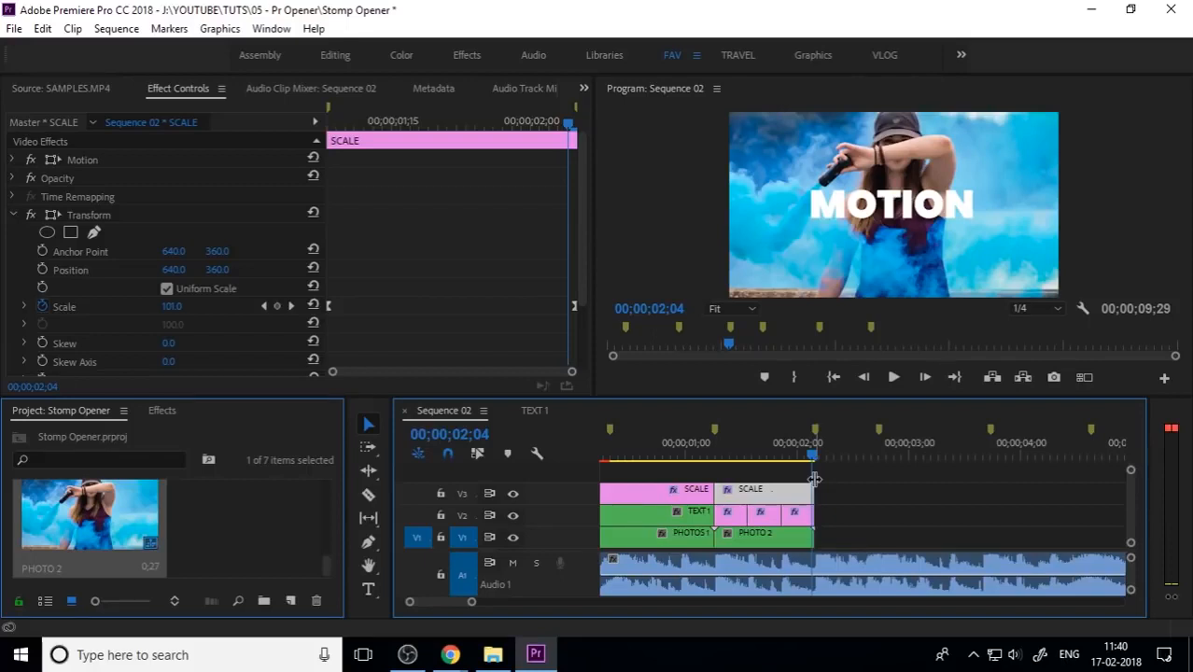
left_click(290, 600)
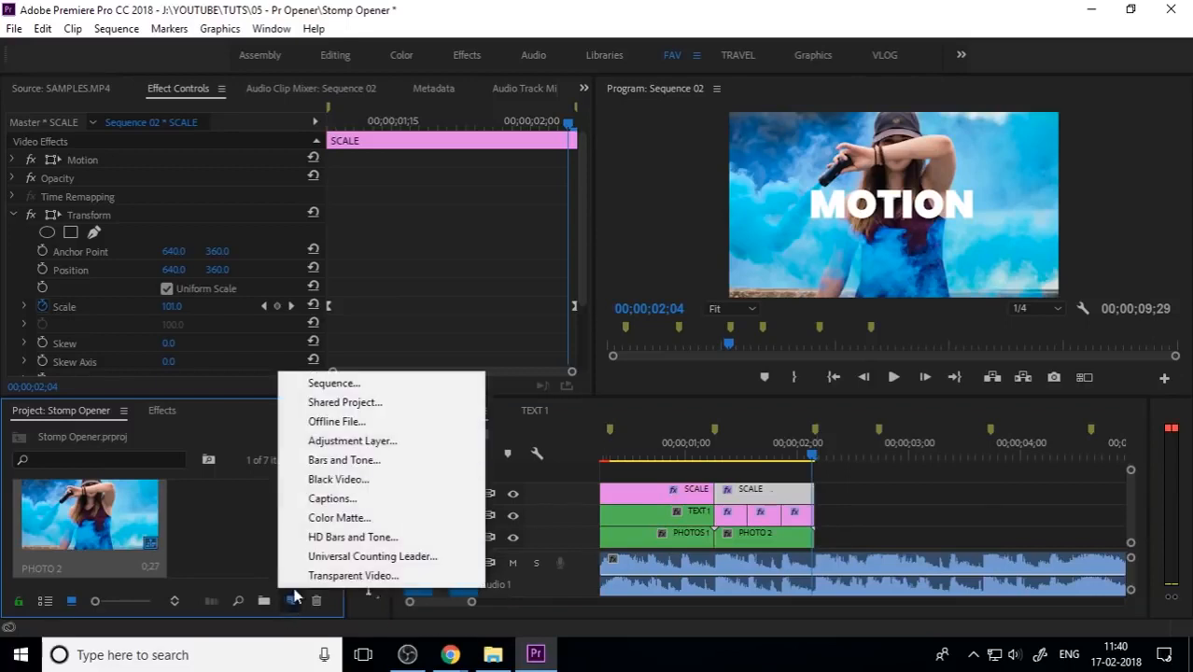
left_click(365, 442)
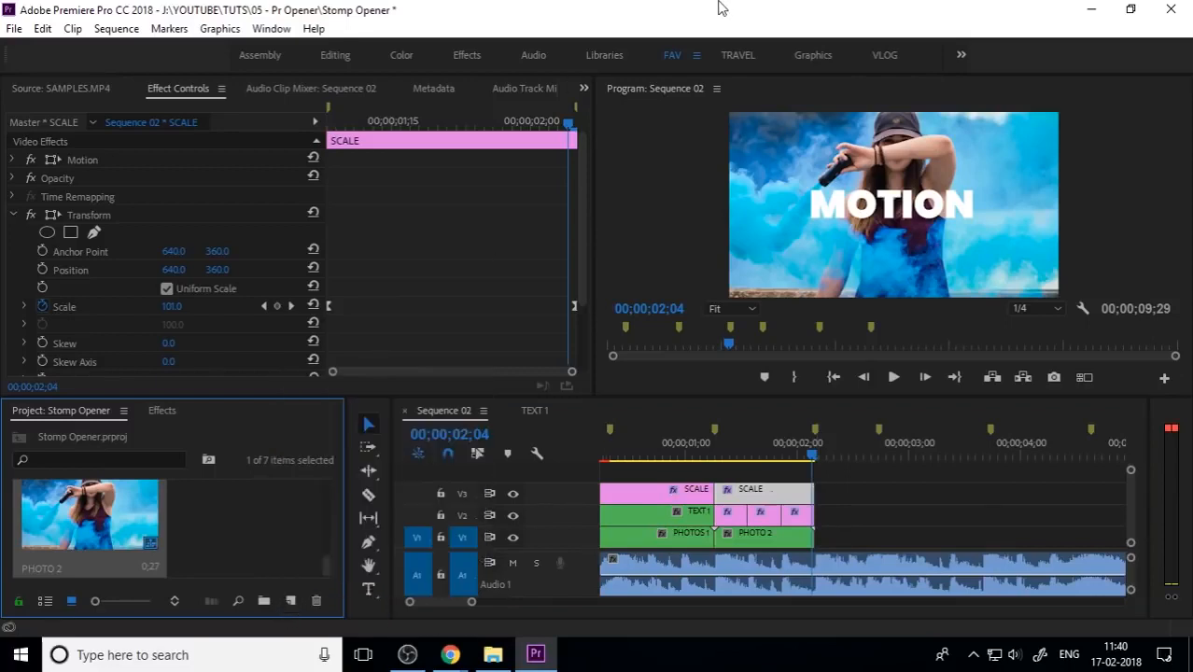
left_click_drag(813, 456, 733, 474)
key("space")
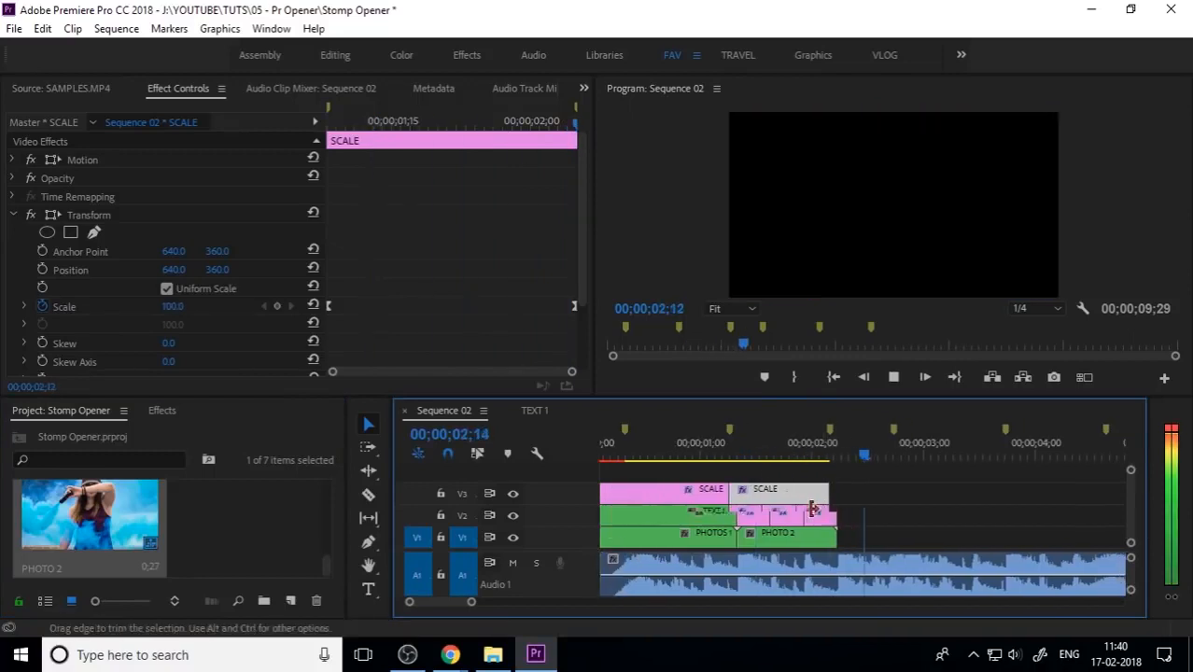
key("space")
left_click(800, 457)
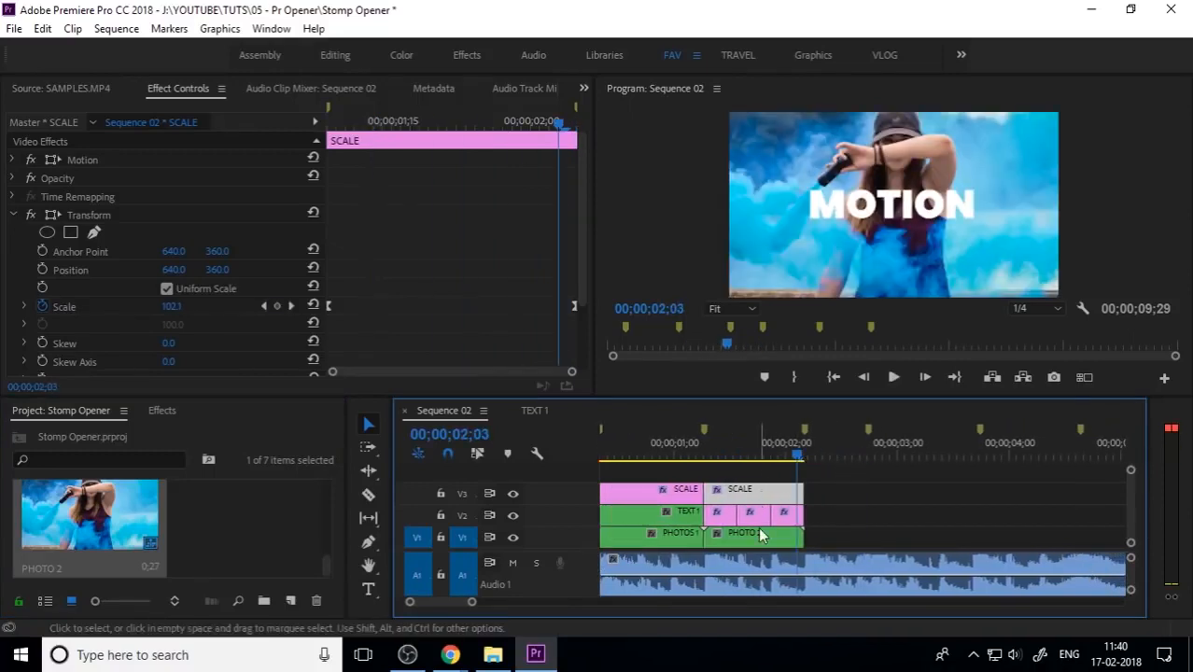
Nest the three text pieces on V2 above PHOTO 2 into a sequence named "TEXT 2"
left_click_drag(822, 520, 704, 511)
right_click(717, 512)
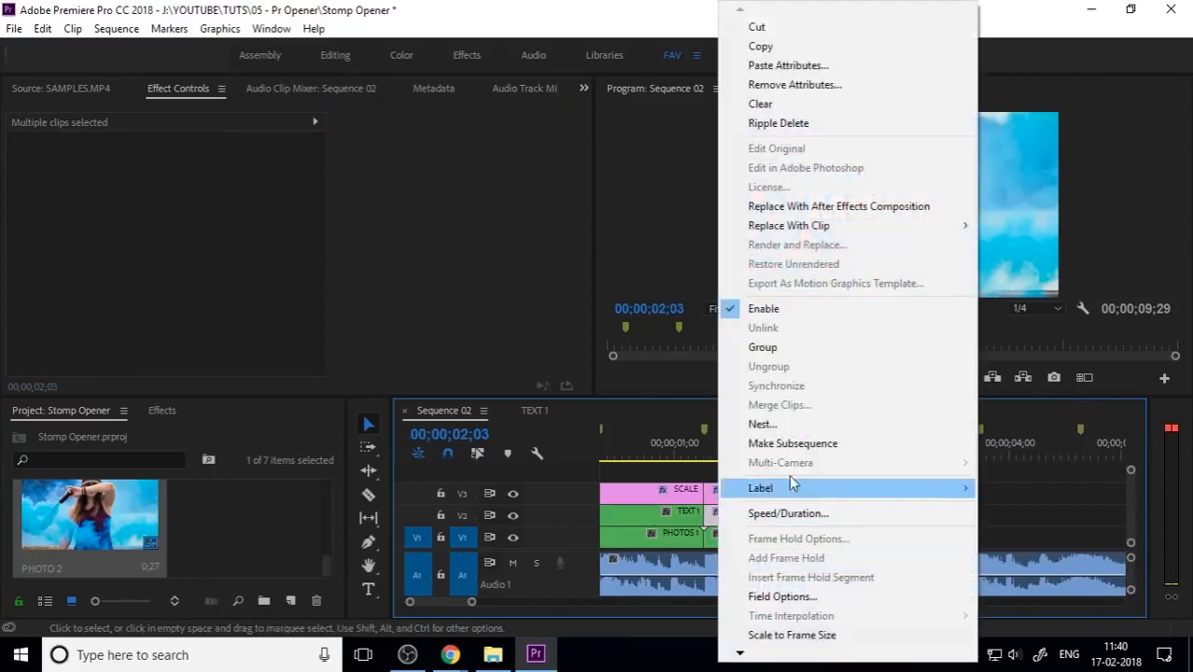
left_click(789, 417)
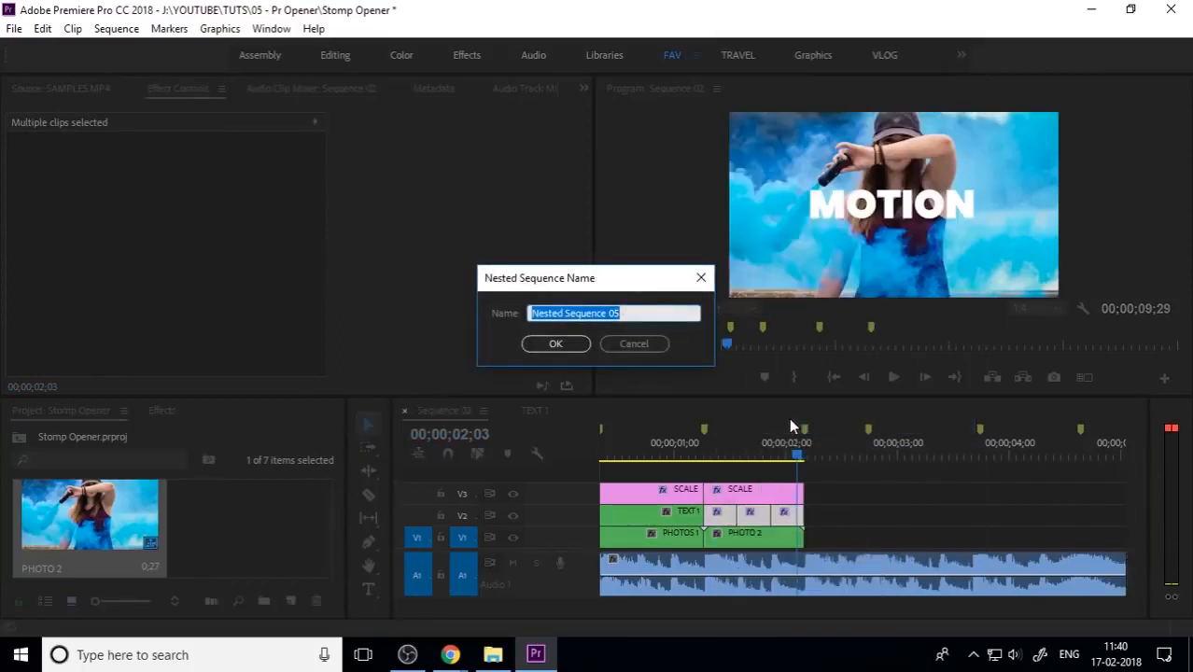
type("TEXT")
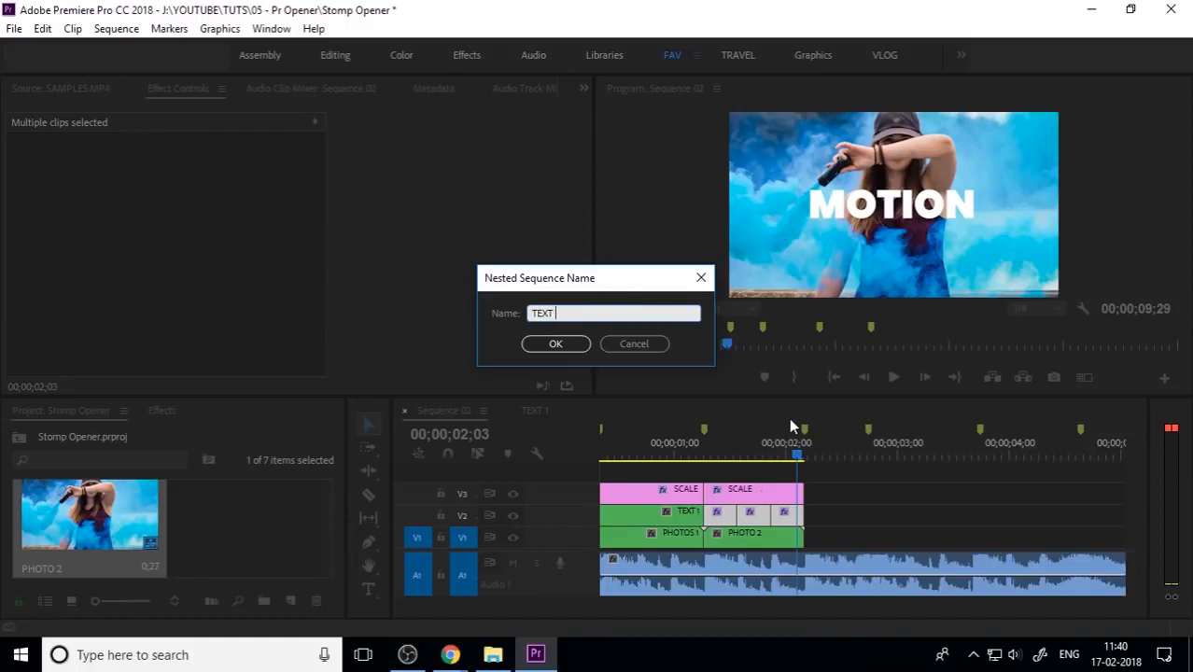
type(" 2")
key("Return")
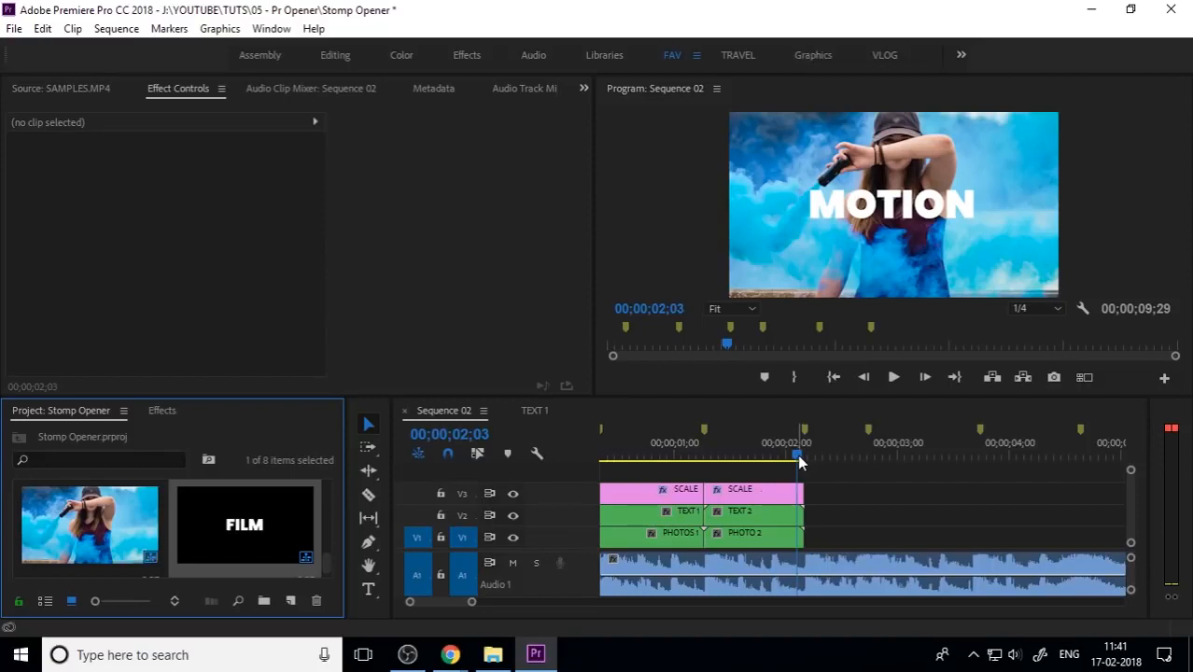
Place 6.jpg from the PHOTOS bin on V1 directly after PHOTO 2 and close the bin
left_click_drag(801, 461, 798, 487)
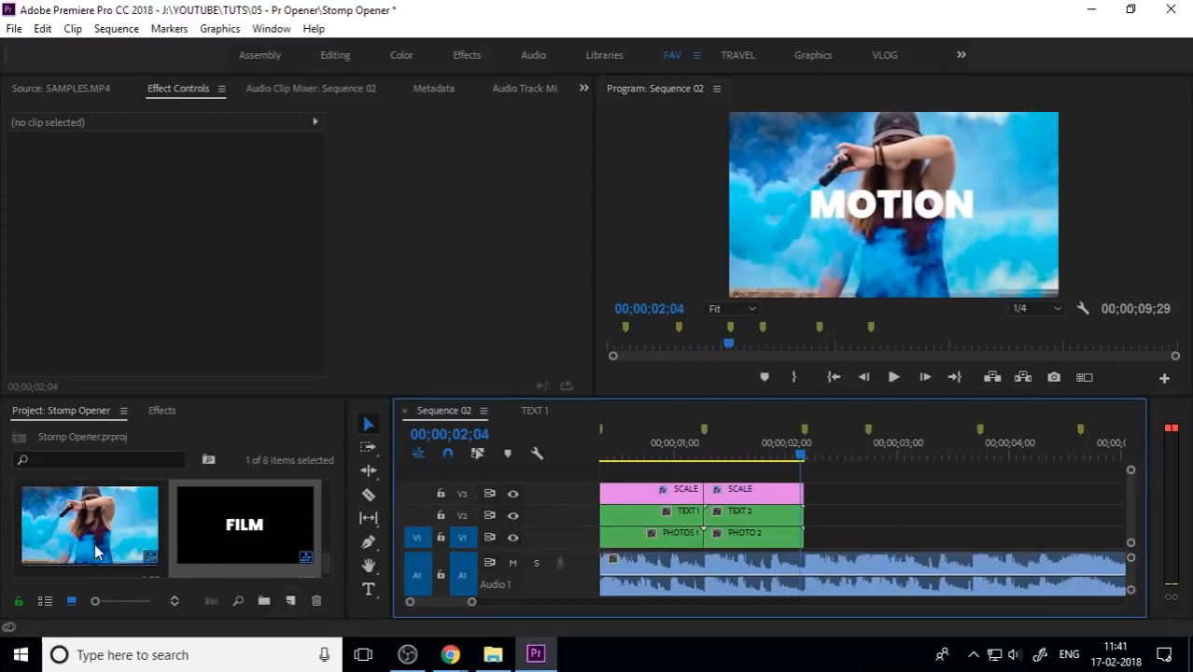
scroll(95, 546, "down", 2)
double_click(90, 516)
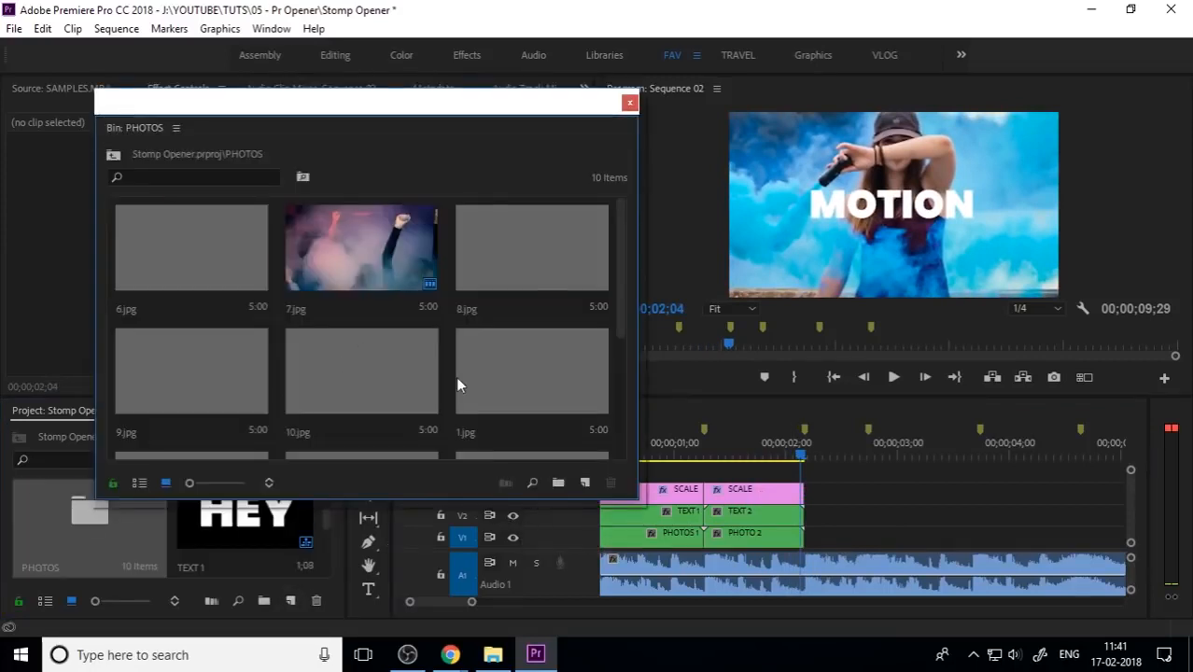
scroll(498, 371, "down", 1)
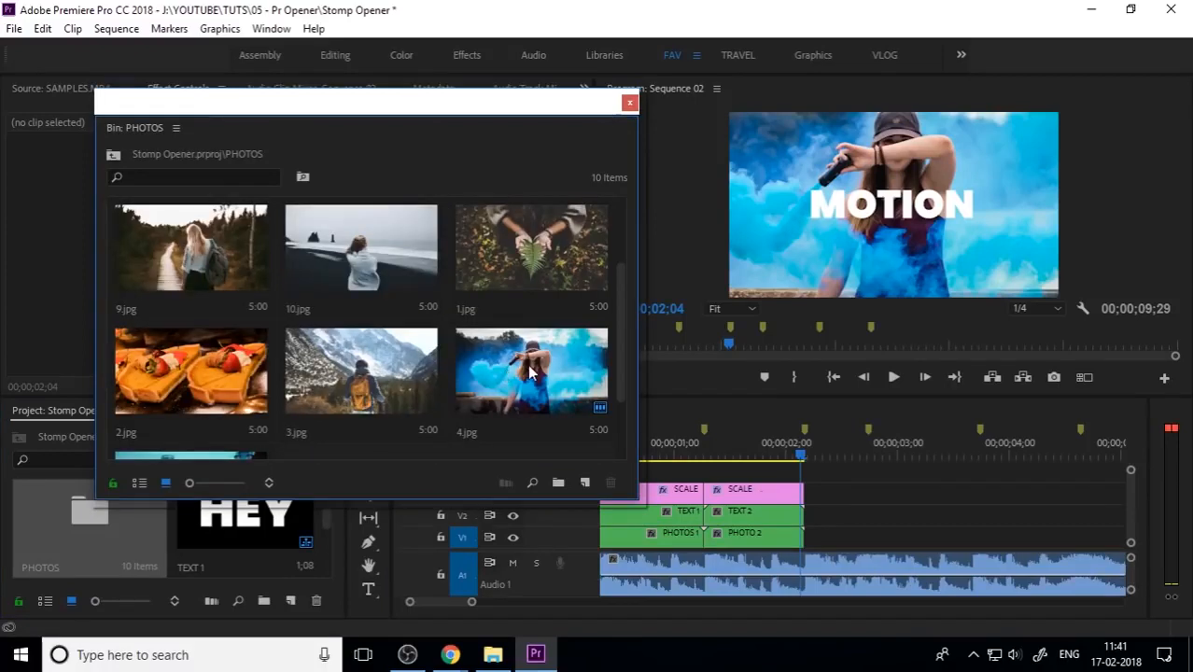
scroll(530, 378, "down", 1)
scroll(433, 422, "up", 2)
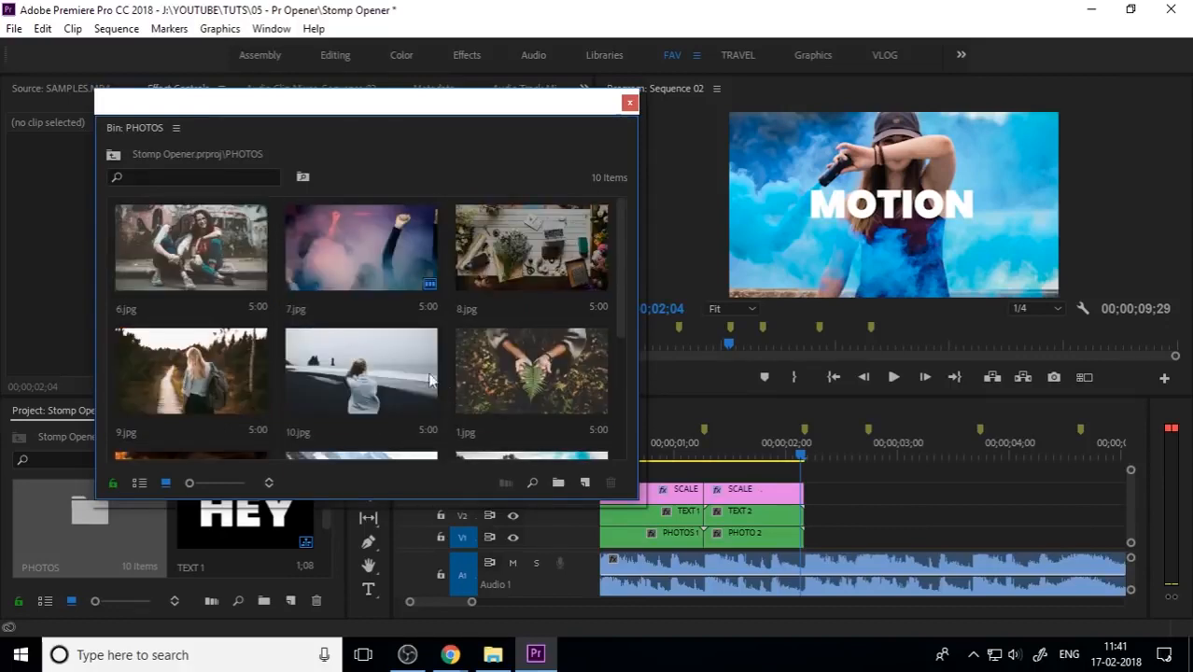
left_click(196, 276)
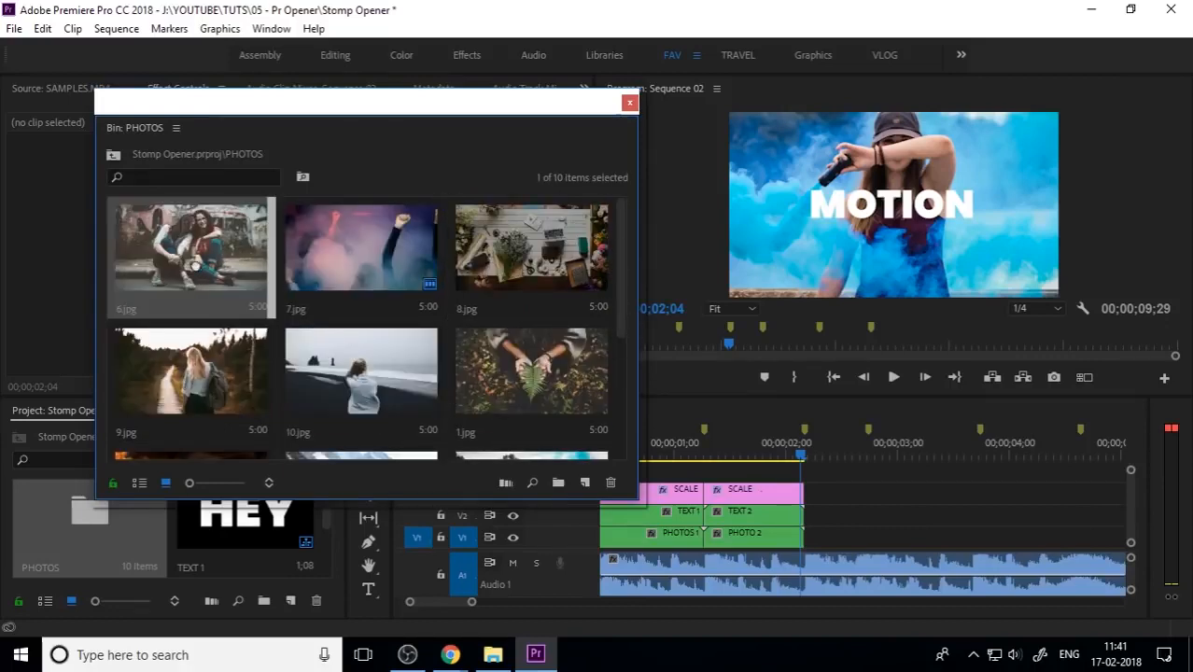
left_click_drag(196, 266, 827, 535)
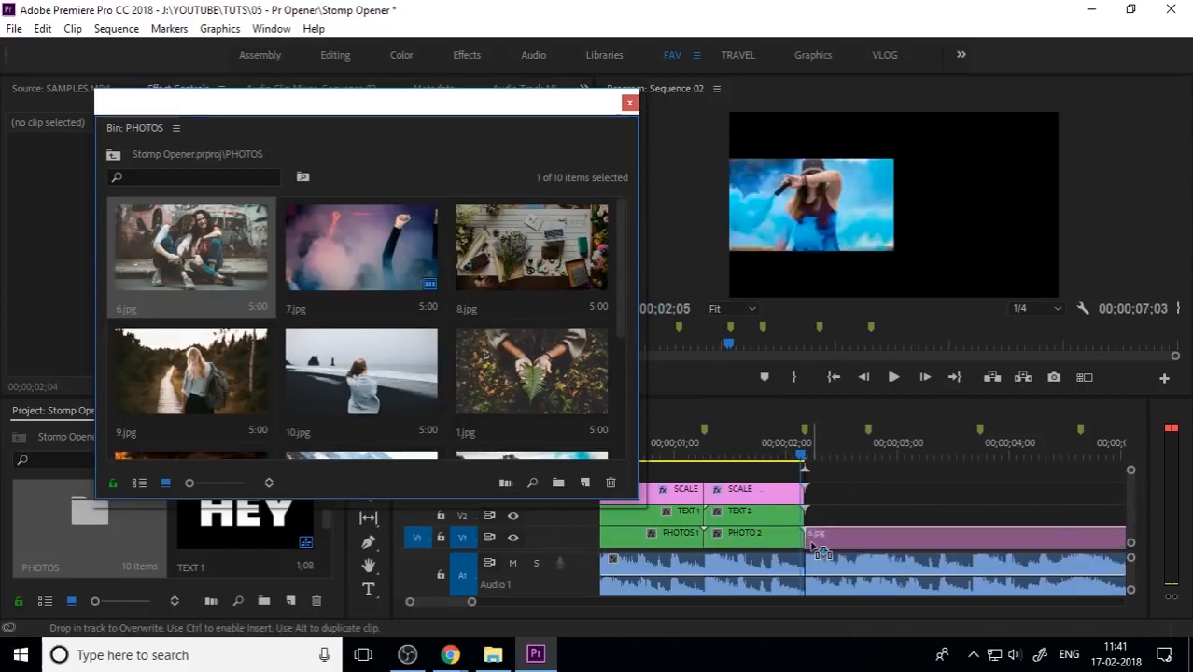
left_click(629, 104)
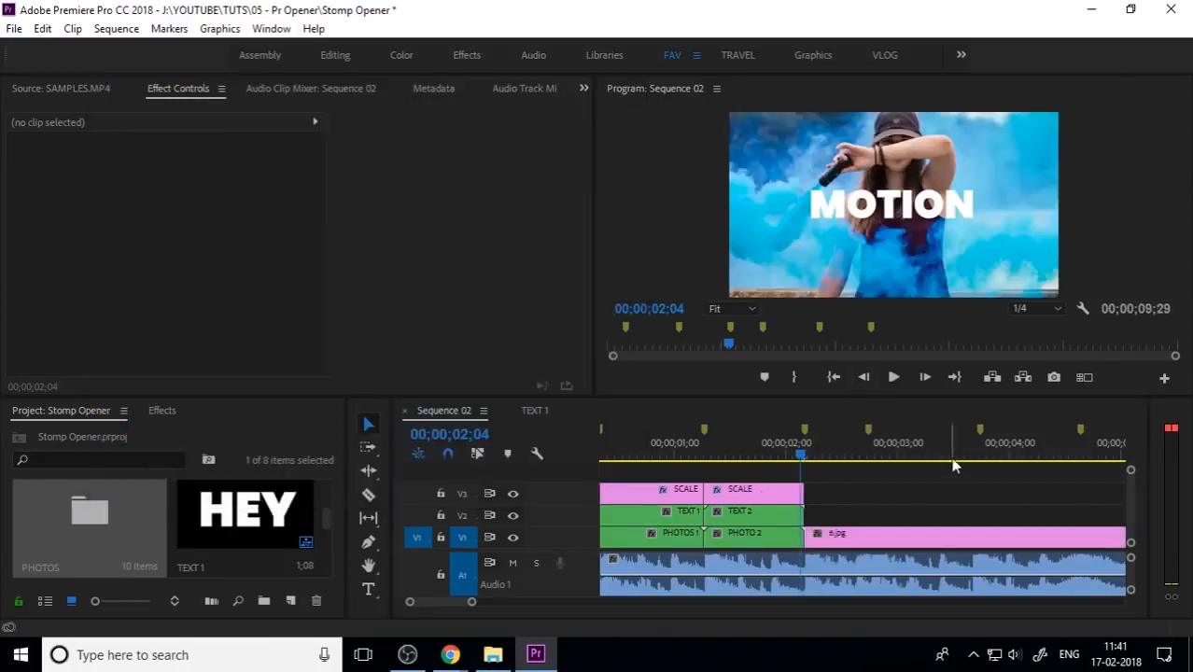
Trim the end of 6.jpg on V1 back to the first marker after the clip's start
left_click(853, 445)
key("minus")
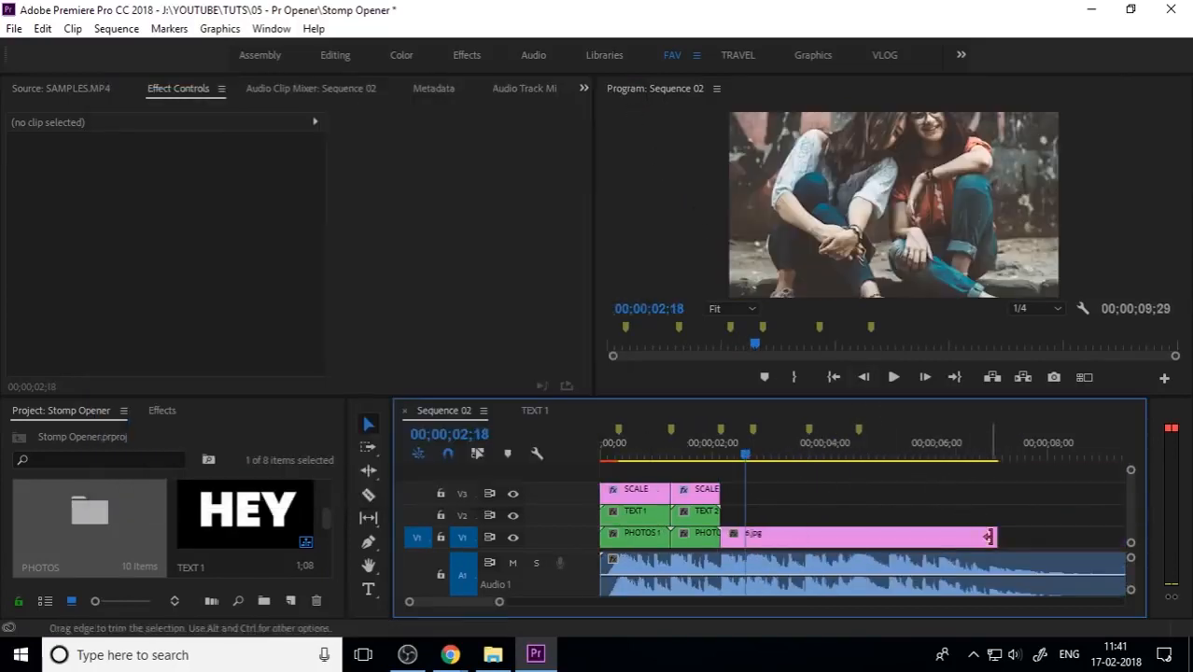
left_click_drag(988, 537, 747, 534)
key("equal")
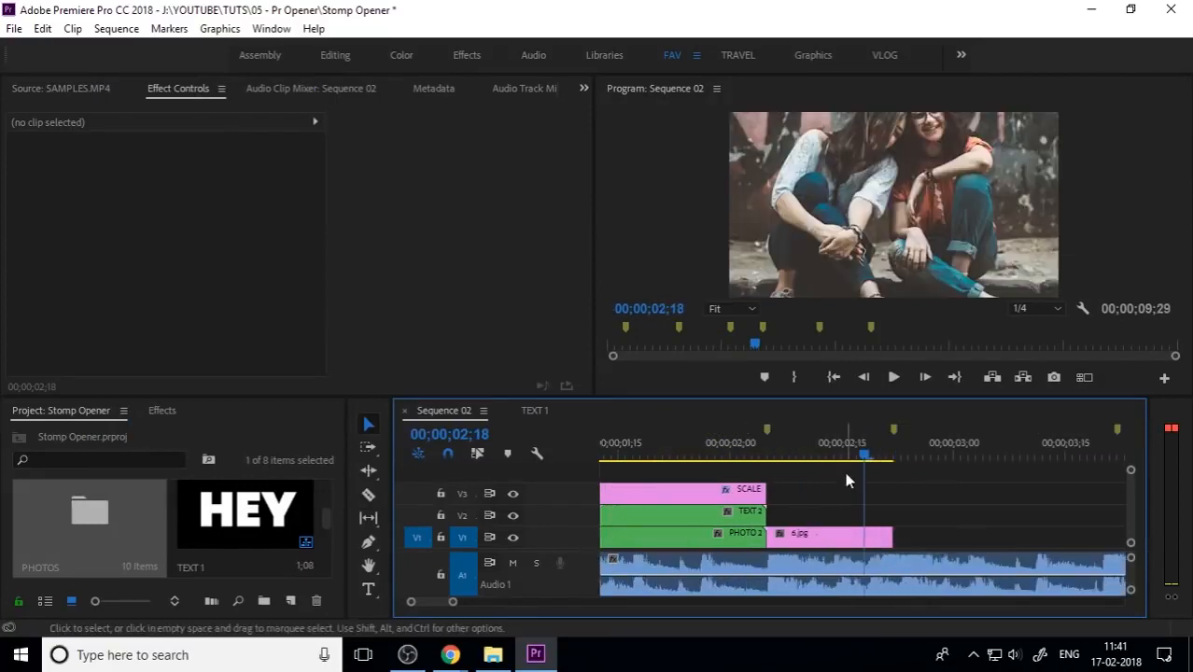
left_click_drag(844, 467, 802, 468)
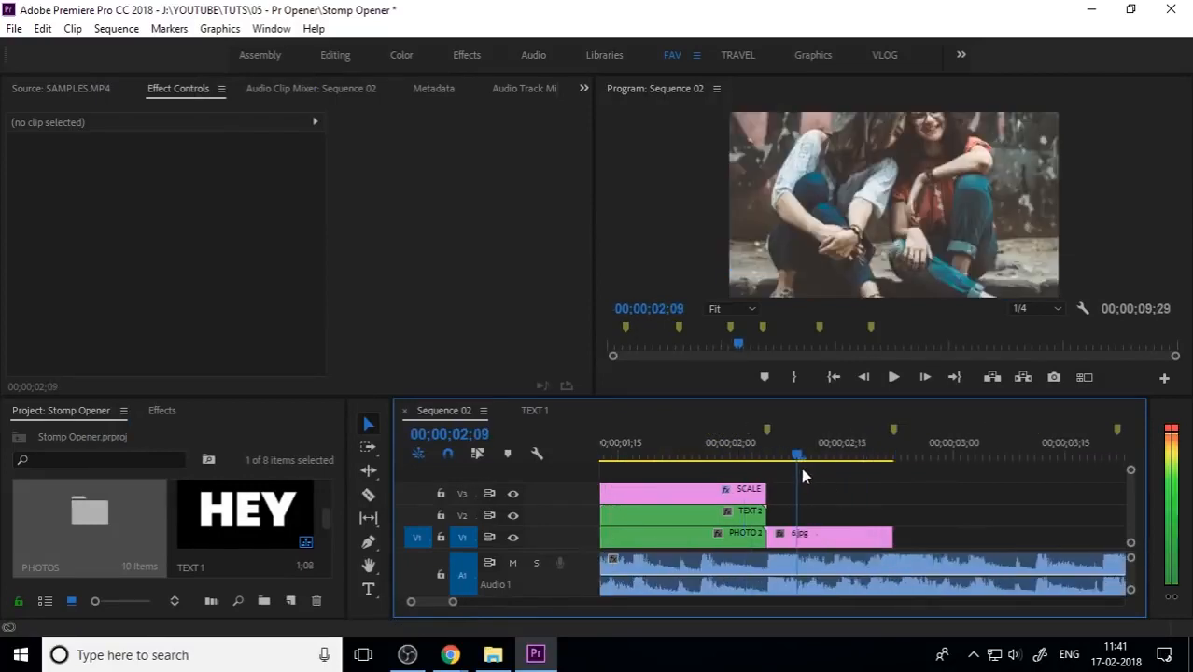
Scale 4.jpg inside the nested PHOTO 2 sequence to the frame size and close that sequence
left_click(710, 459)
double_click(716, 539)
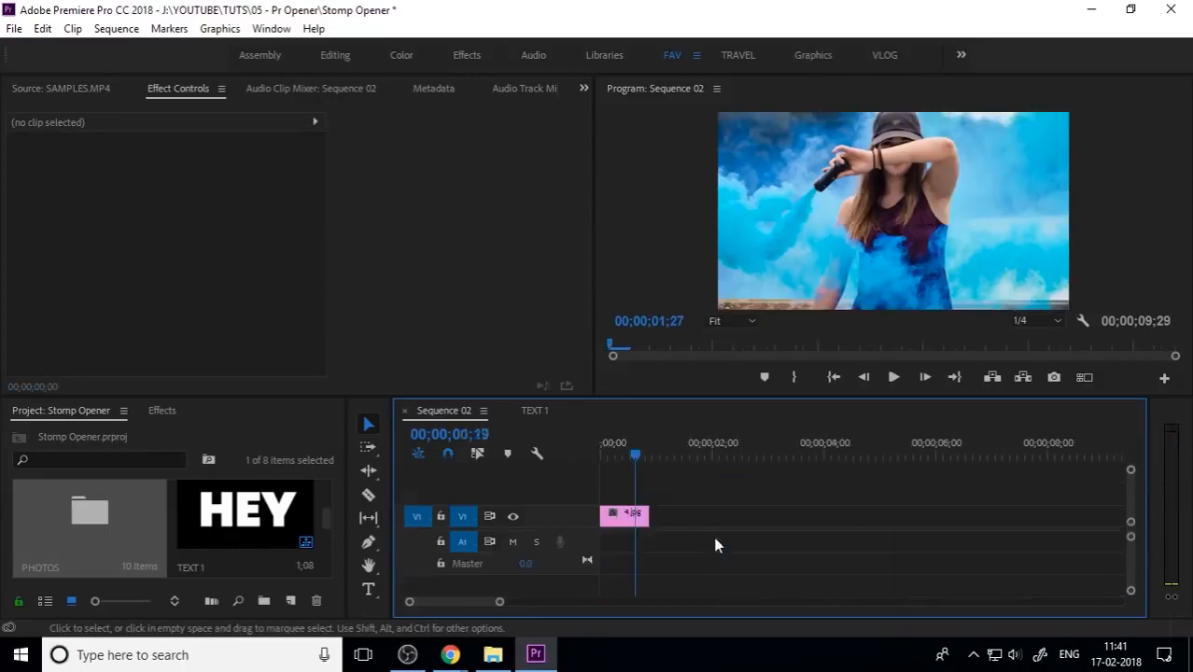
right_click(635, 518)
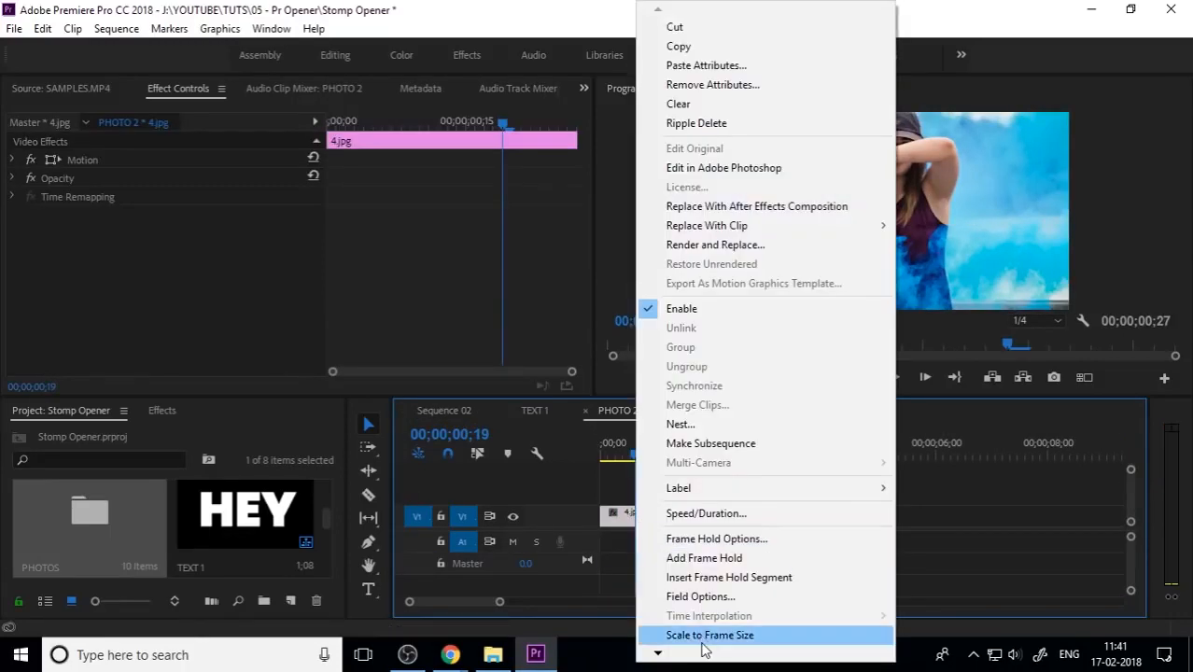
left_click(673, 630)
left_click(585, 410)
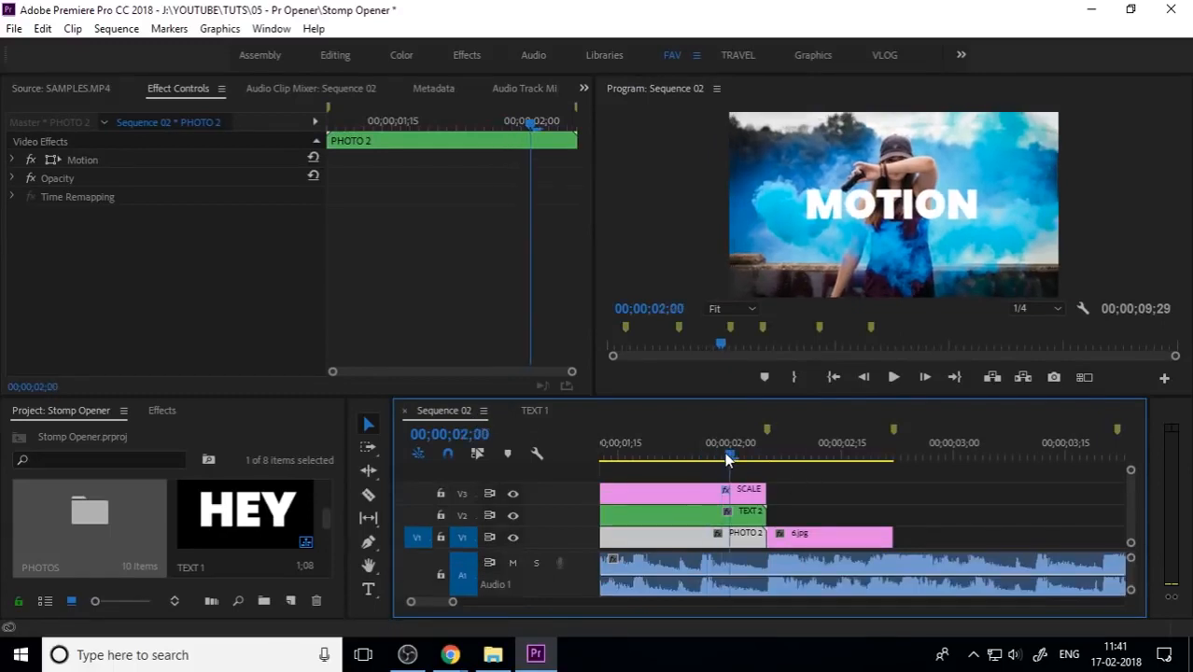
Apply Scale to Frame Size to the 6.jpg clip on V1 in Sequence 02
key("minus")
left_click(701, 452)
left_click_drag(701, 452, 832, 476)
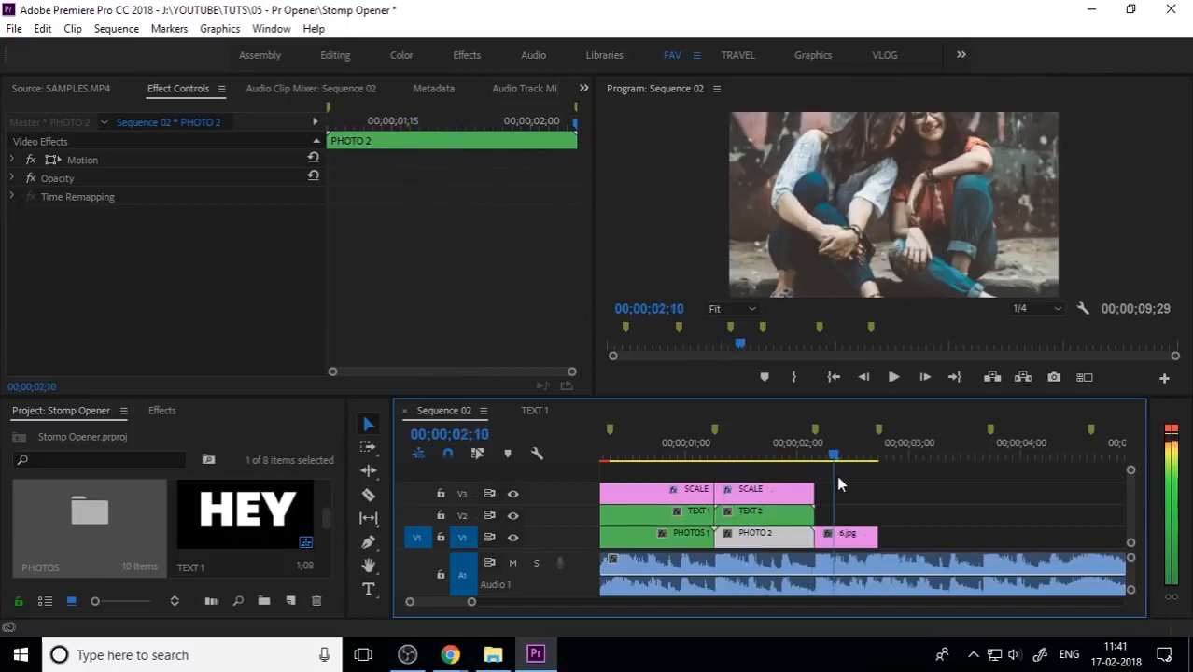
right_click(855, 535)
left_click(943, 636)
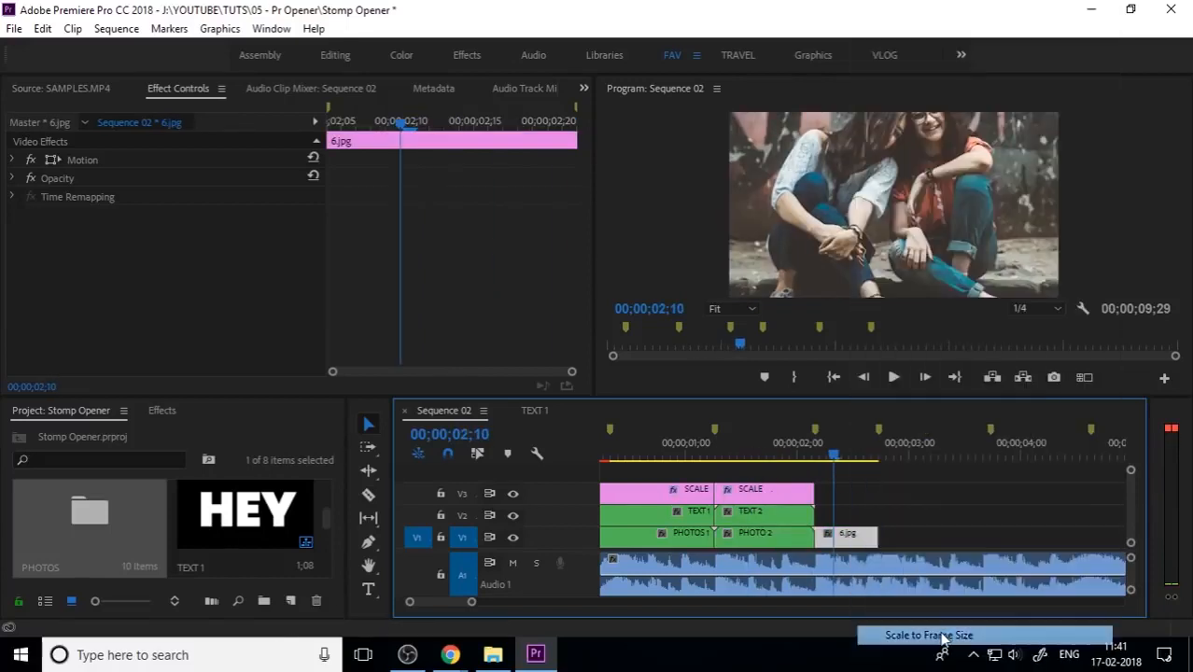
Nest the 6.jpg clip on V1 as a sequence named PHOTOS 3
right_click(843, 535)
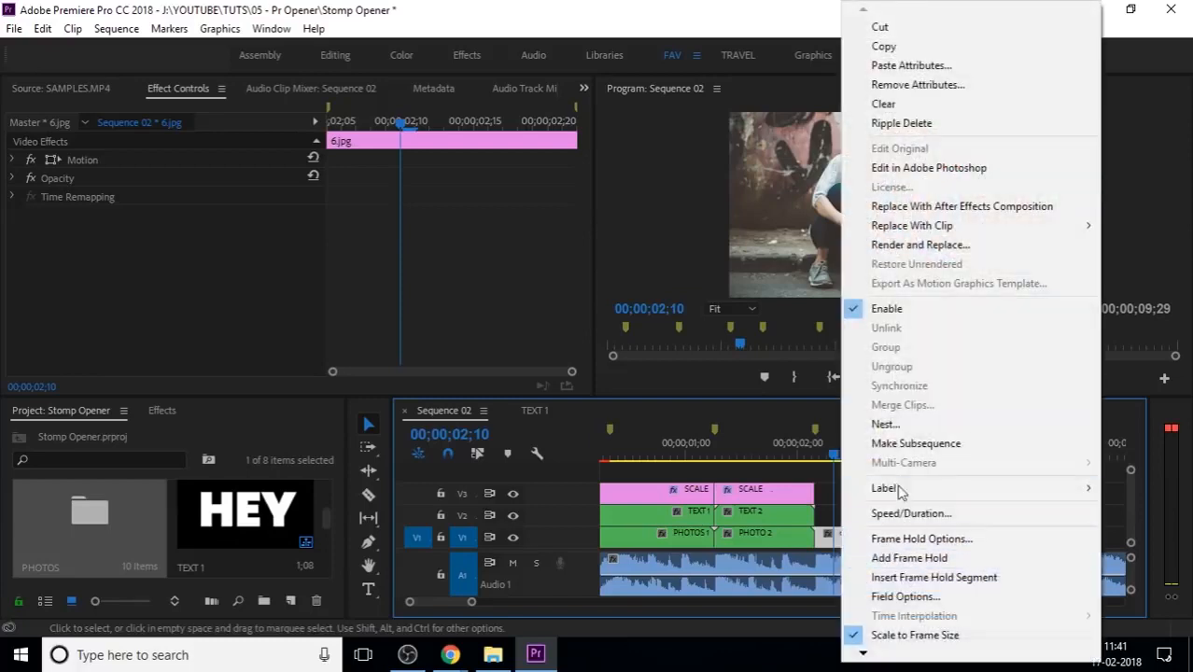
left_click(886, 425)
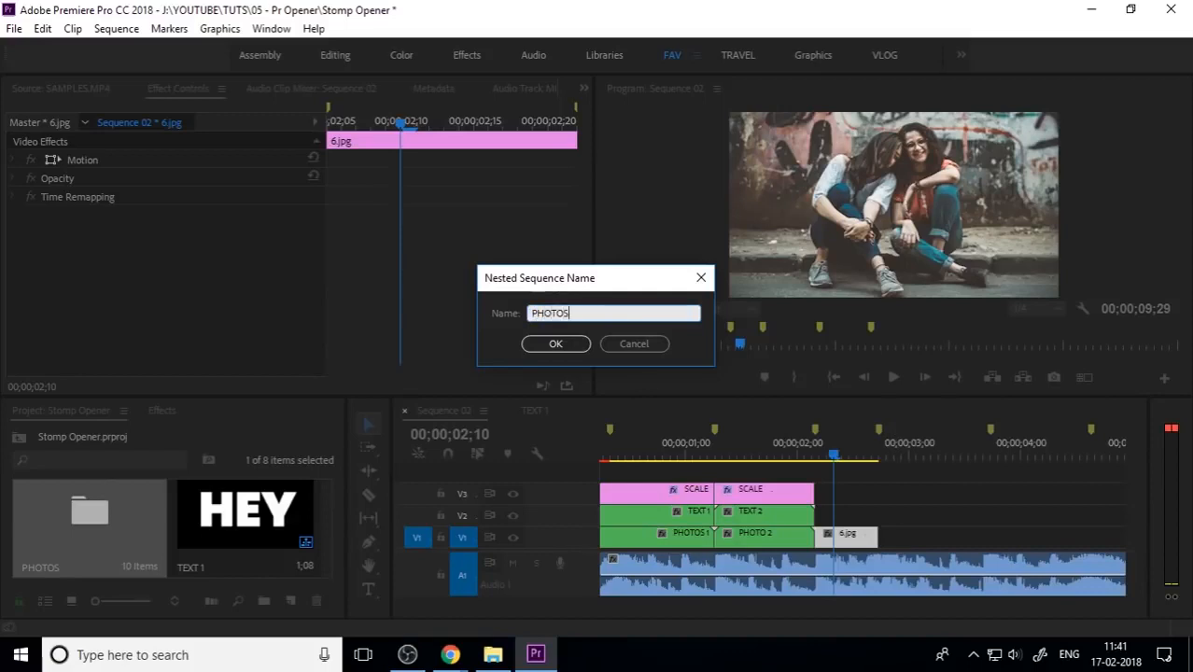
key("Return")
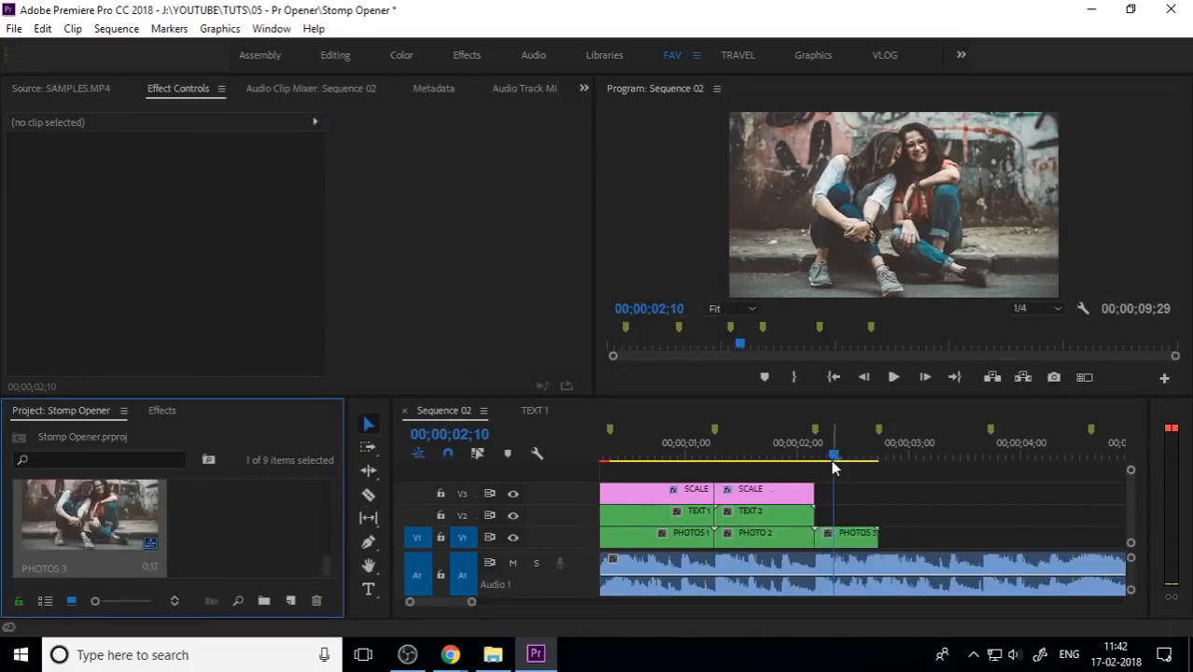
Copy the ITS text clip from TEXT 1 into Sequence 02 on V2, spanning the whole PHOTOS 3 clip
left_click(539, 413)
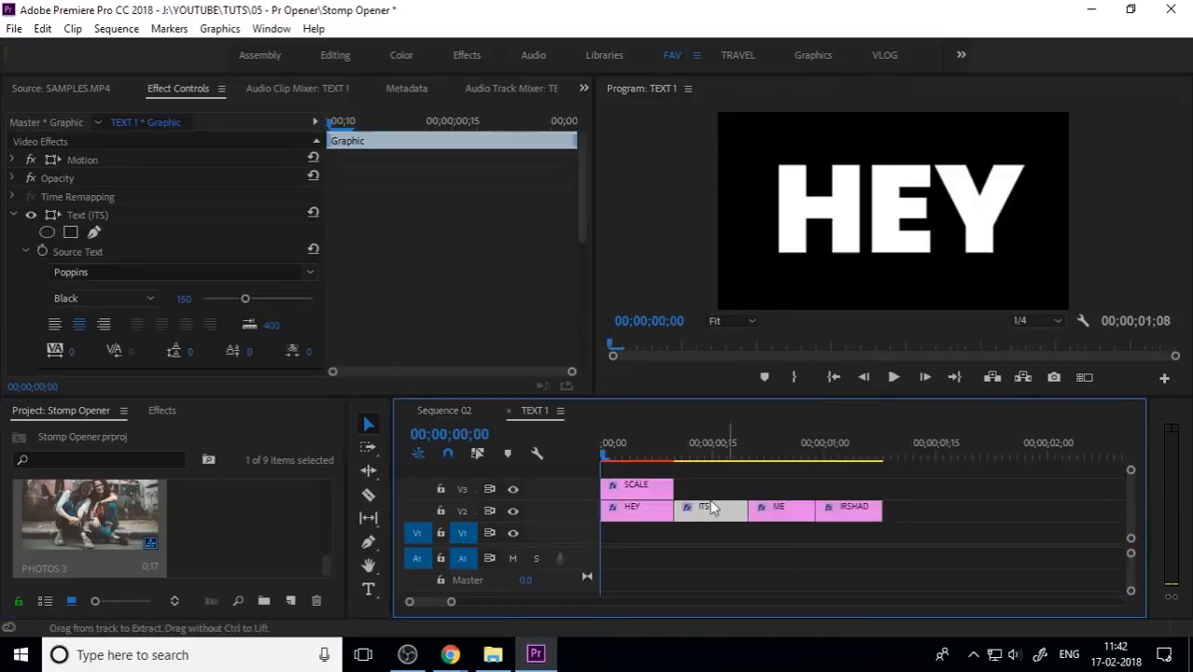
left_click(437, 411)
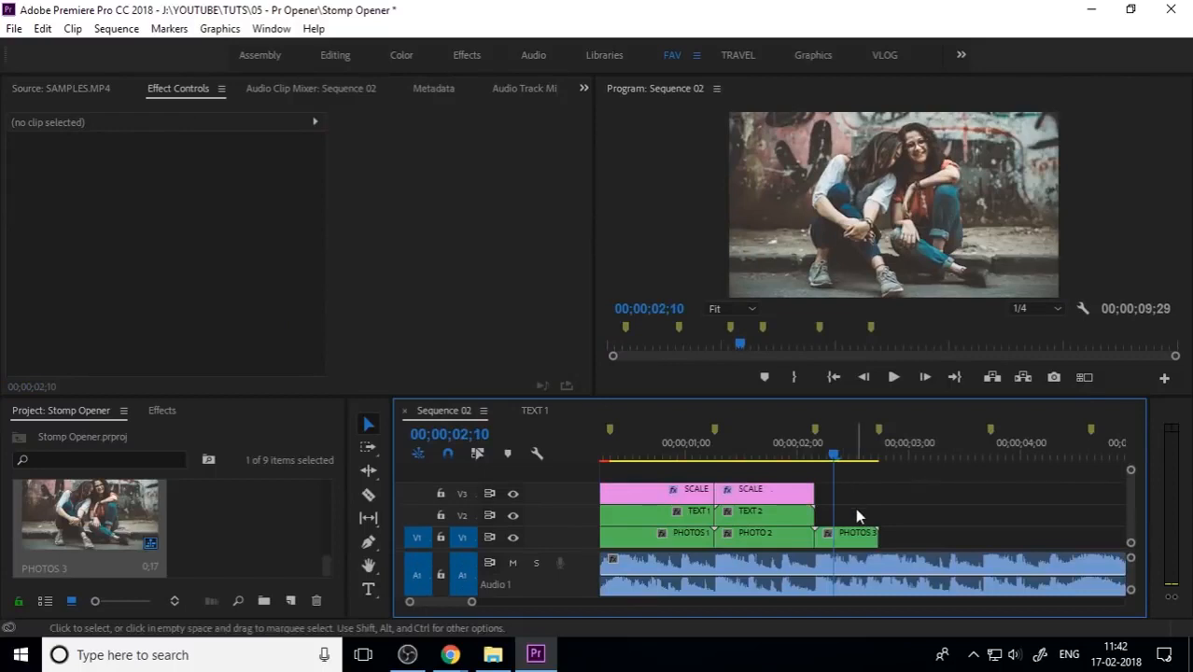
key("ctrl+v")
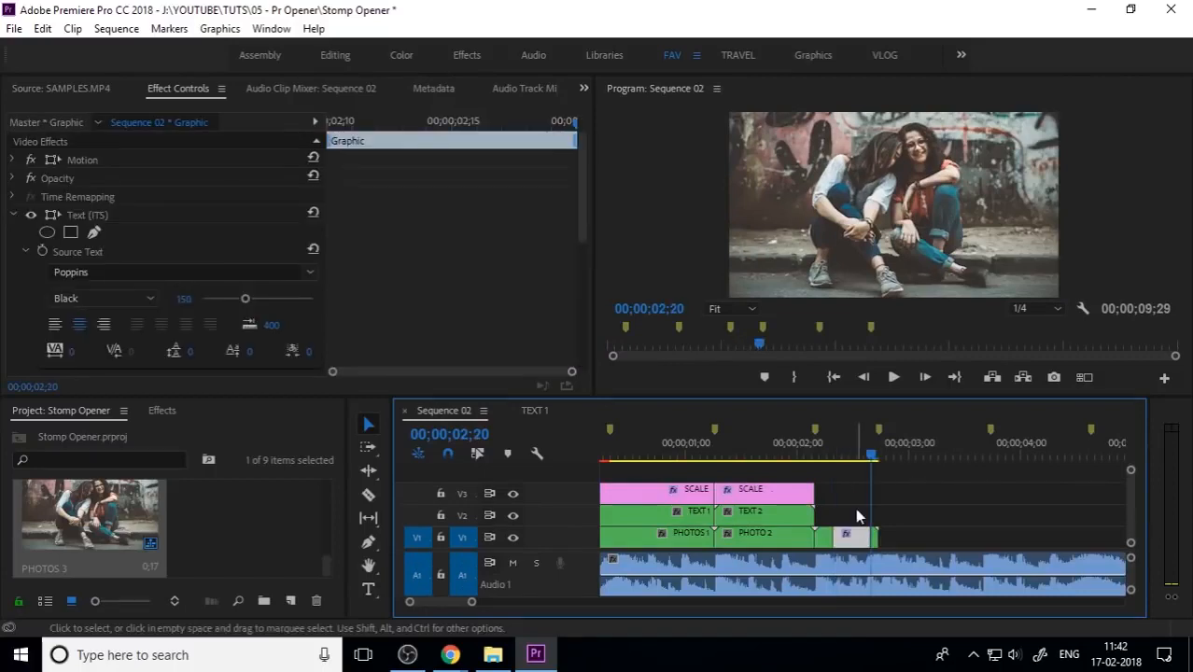
left_click(910, 490)
left_click(899, 456)
key("ctrl+v")
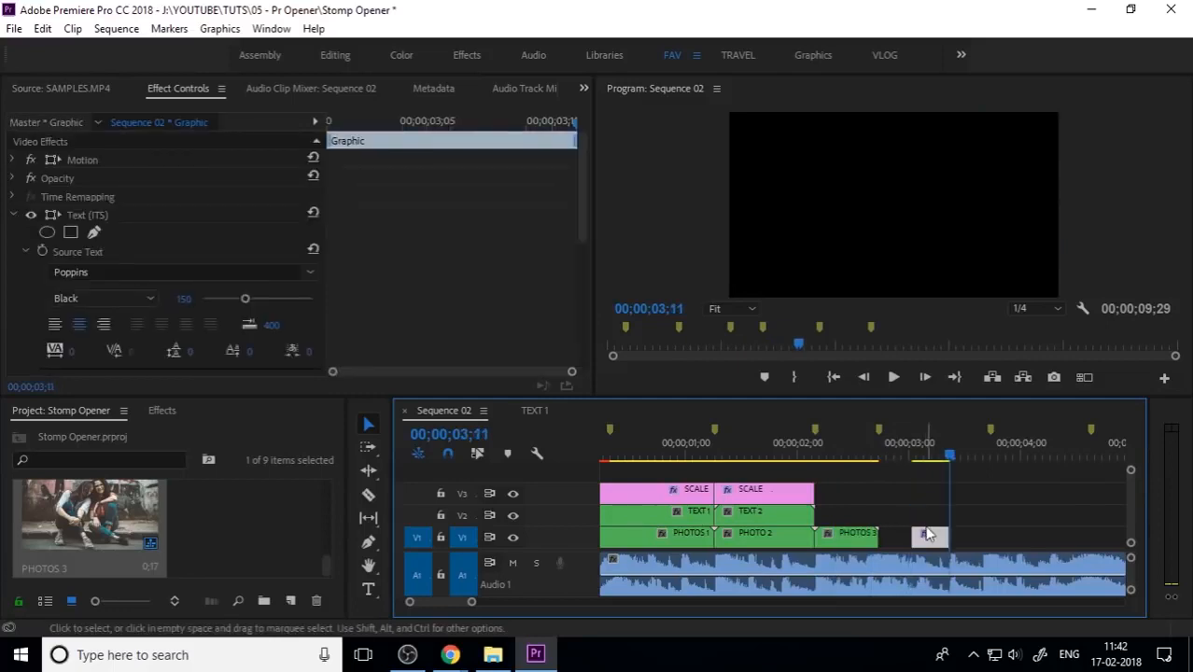
left_click_drag(908, 526, 877, 519)
Split the ITS text clip above PHOTOS 3 into four parts on the beats of the music
key("=")
left_click_drag(818, 456, 785, 462)
scroll(767, 478, "down", 1)
key("ctrl+k")
left_click(826, 448)
left_click(846, 520)
key("ctrl+k")
key("=")
key("=")
key("ctrl+k")
key("-")
key("-")
Change the first two text parts above PHOTOS 3 to DESIGN and C4D
double_click(892, 208)
type("DESIGN")
left_click(819, 477)
left_click(824, 456)
double_click(892, 207)
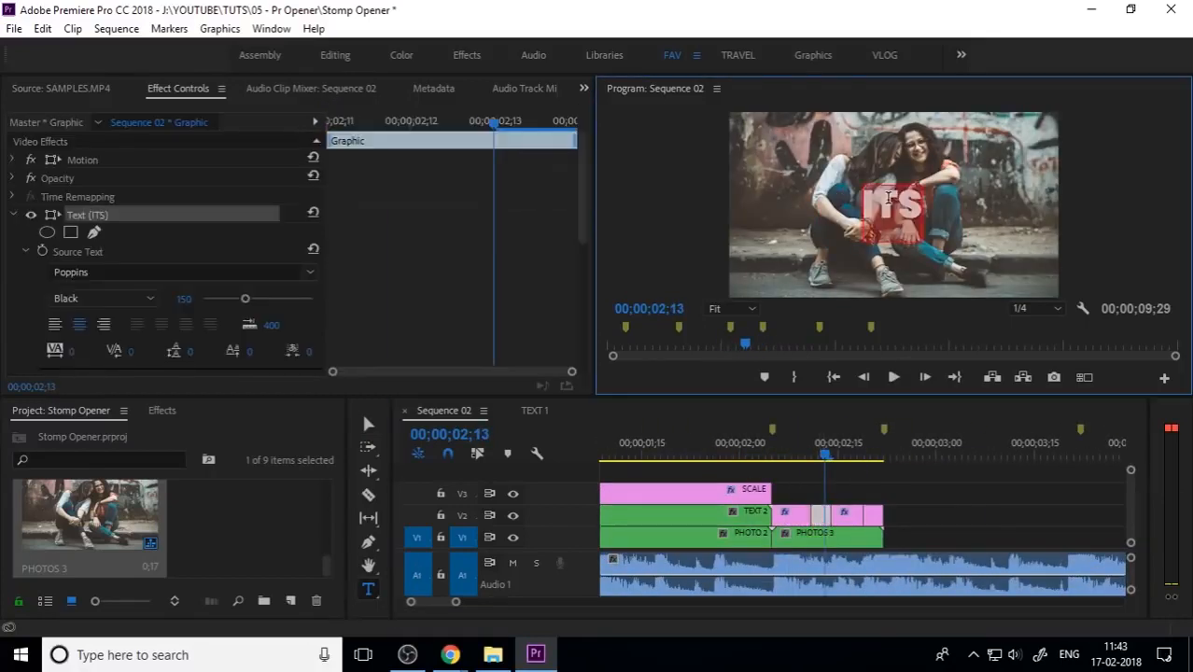
type("C4D")
Change the last two text parts above PHOTOS 3 to VFX and ANIMATION
left_click(852, 456)
double_click(892, 207)
type("VFX")
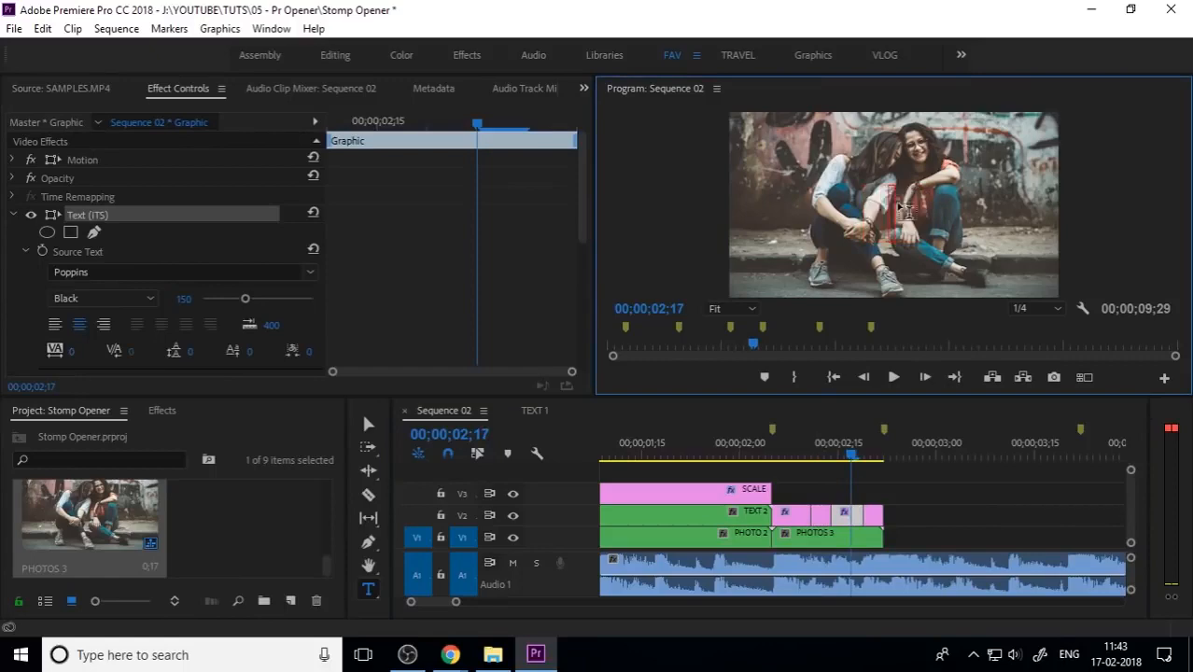
left_click(839, 458)
left_click(871, 457)
double_click(891, 207)
type("ANIMATION")
left_click(369, 424)
left_click(952, 507)
left_click_drag(784, 458, 801, 486)
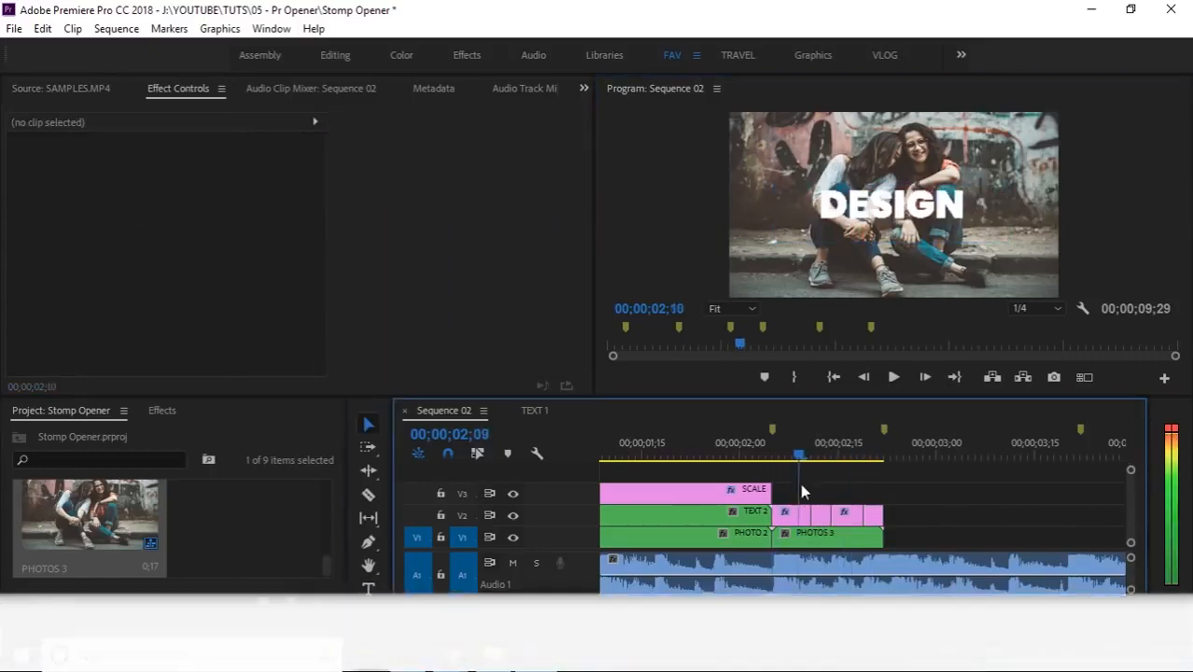
Nest the four text clips above PHOTOS 3 as a sequence named TEXT 3
key("-")
key("-")
mouse_move(714, 464)
left_mouse_down()
mouse_move(692, 467)
mouse_move(706, 445)
left_mouse_up()
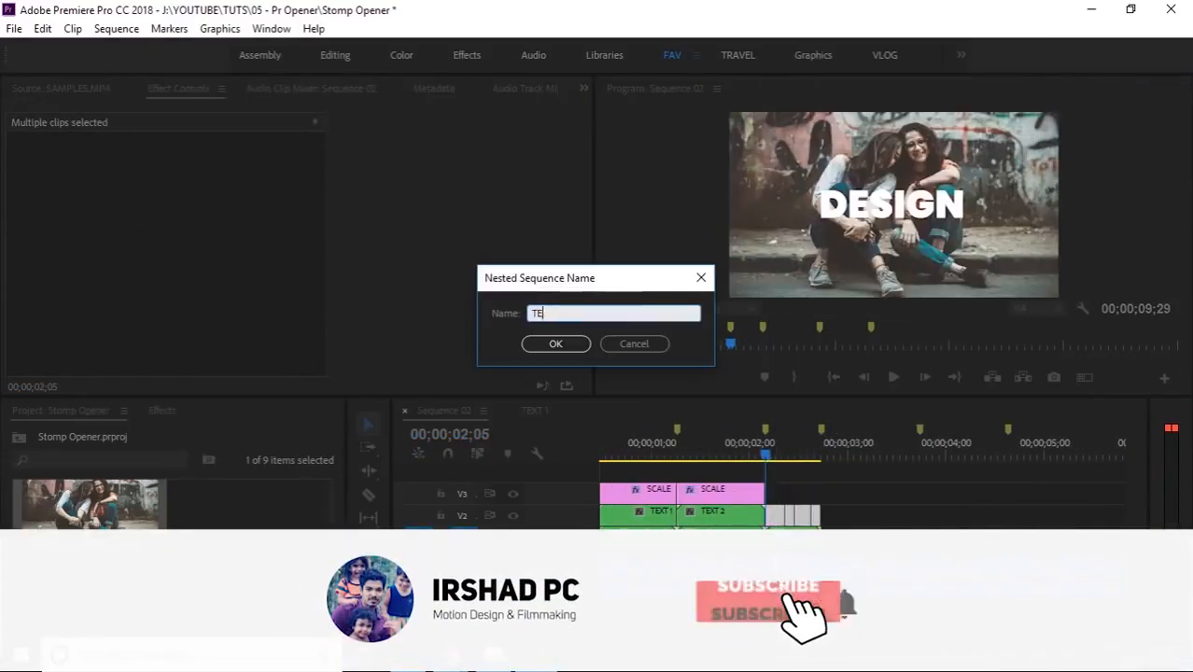
key("Return")
Duplicate the SCALE adjustment layer over TEXT 3, trim it to that clip's length and move its last scale keyframe to the end
left_click_drag(724, 492, 813, 493)
left_click_drag(572, 306, 490, 306)
left_click_drag(853, 493, 821, 492)
left_click_drag(490, 306, 575, 306)
Play back the sequence through the third section and save the project
left_click(738, 456)
key("space")
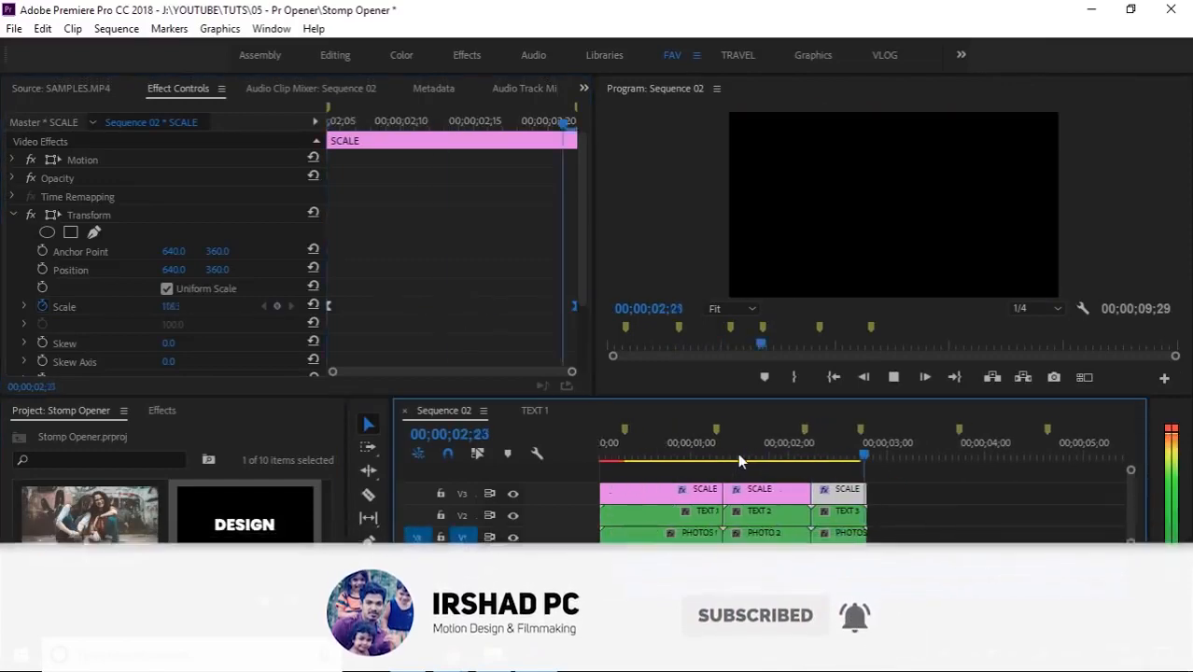
key("ctrl+s")
Review the scale animation and text timing of the finished sections against the music
left_click_drag(738, 456, 654, 461)
key("space")
key("space")
scroll(837, 476, "up", 3)
left_click(868, 458)
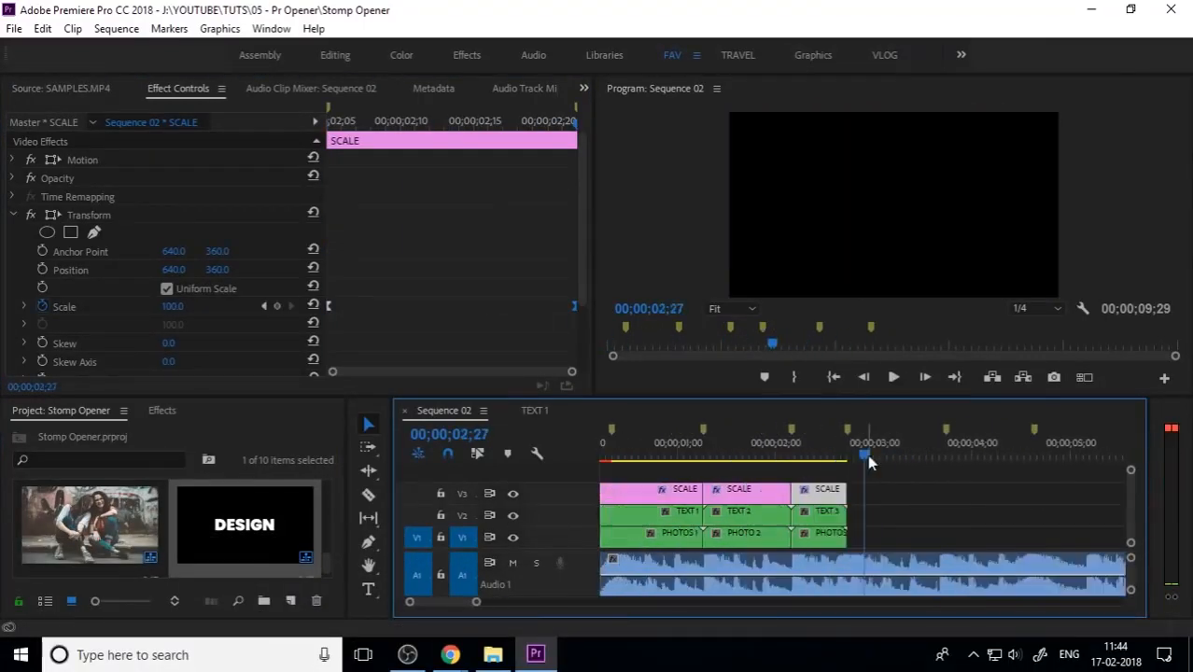
left_click(720, 458)
key("space")
key("minus")
left_click(764, 457)
key("equal")
left_click(791, 457)
scroll(294, 533, "up", 3)
scroll(294, 534, "down", 3)
left_click(763, 460)
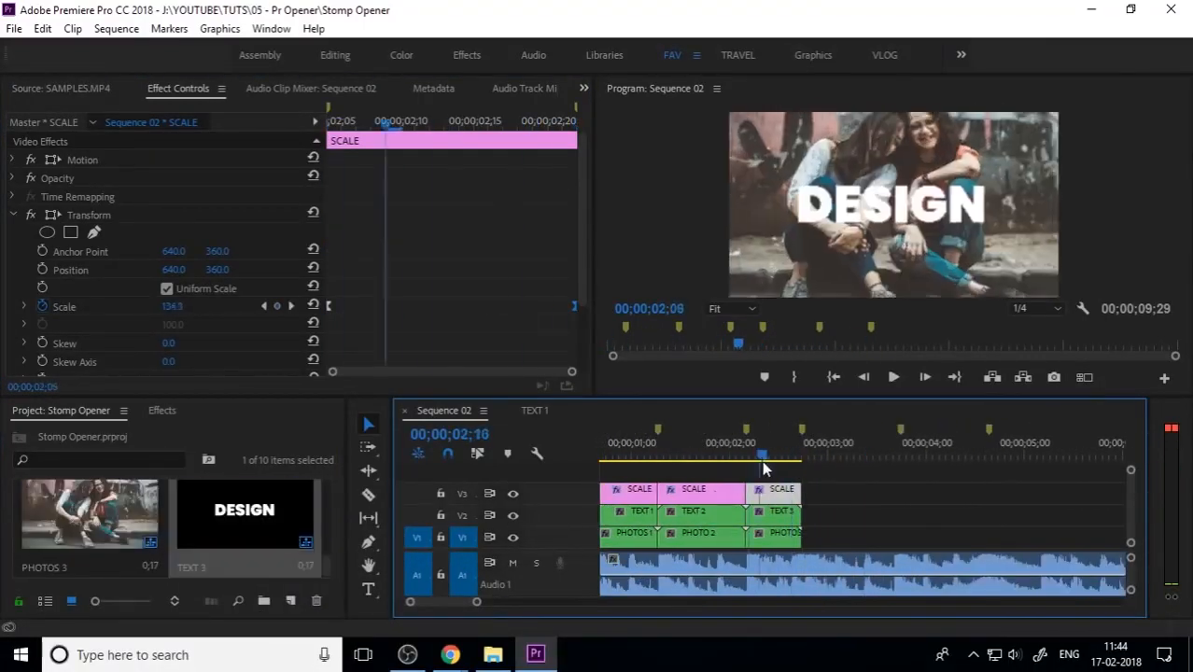
key("space")
key("space")
Place 1.jpg from the PHOTOS bin on V1 directly after PHOTOS 3 and trim its end to the next marker
scroll(84, 534, "up", 5)
double_click(84, 534)
left_click_drag(531, 372, 822, 537)
mouse_move(1124, 537)
left_mouse_down()
mouse_move(881, 537)
mouse_move(899, 537)
left_mouse_up()
Nest the 1.jpg clip on V1 as a sequence named PHOTOS 4
mouse_move(852, 457)
left_mouse_down()
mouse_move(895, 479)
mouse_move(863, 479)
left_mouse_up()
right_click(855, 535)
left_click(896, 364)
type("PHOTOS 4")
key("Return")
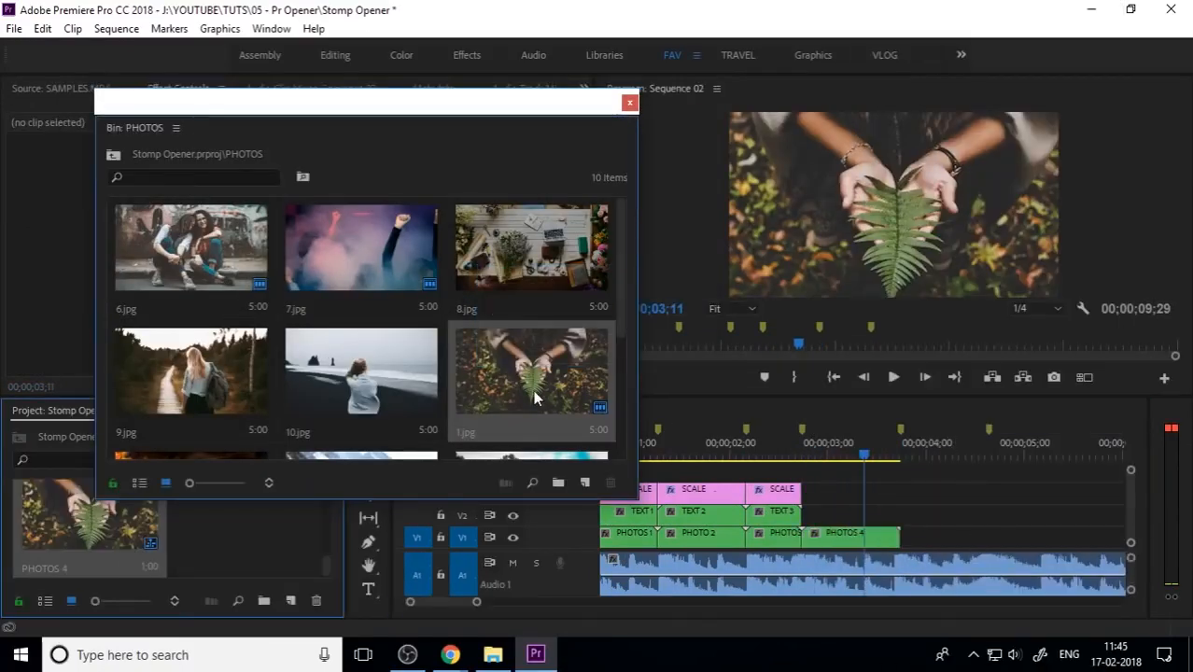
Place a copy of the ITS text clip on V2 above PHOTOS 4 and extend it to that clip's end
scroll(535, 397, "down", 2)
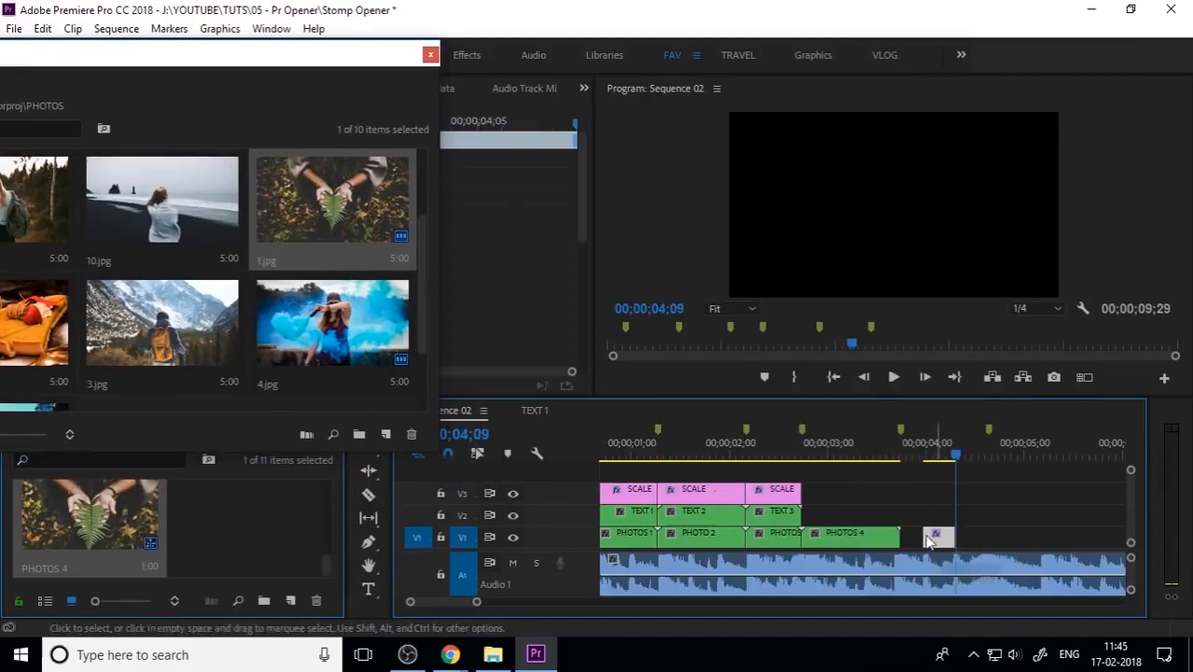
left_click(813, 456)
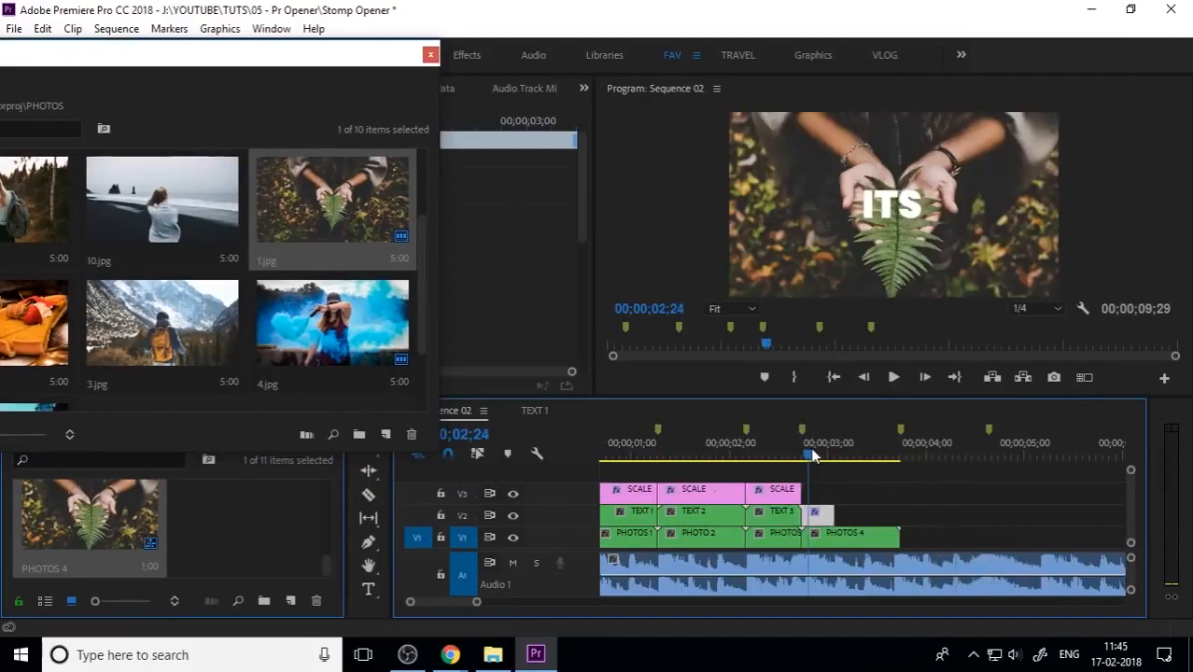
left_click_drag(832, 515, 899, 514)
Split the ITS text clip above PHOTOS 4 into four parts on the beats of the music
key("=")
left_click_drag(860, 454, 872, 458)
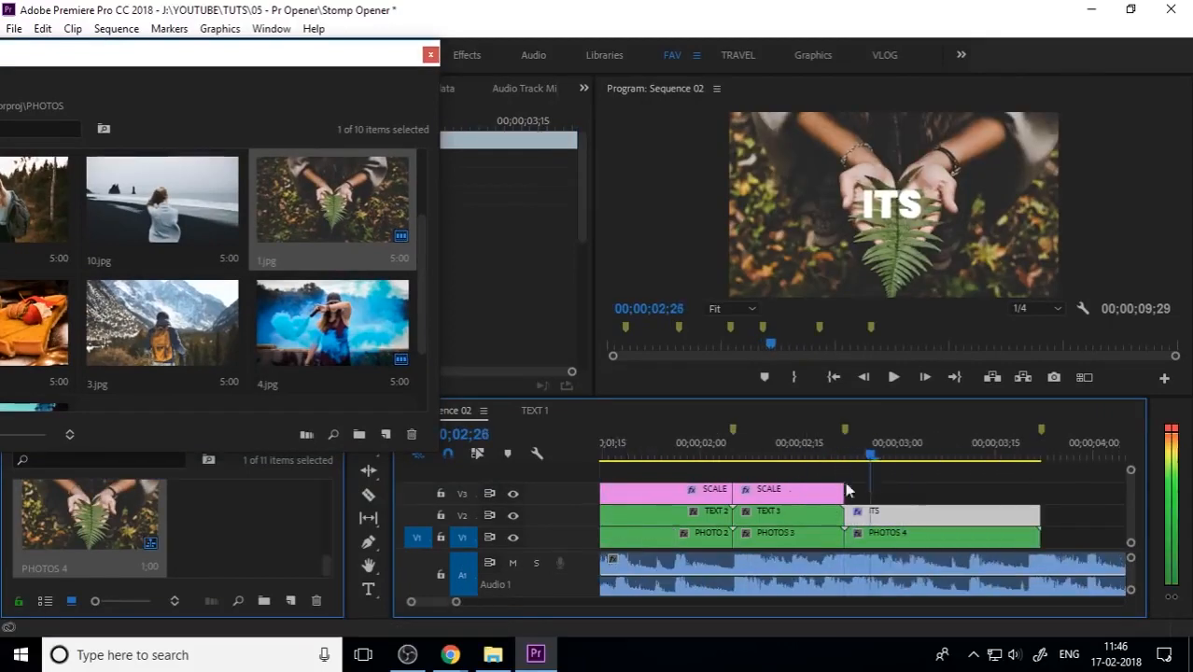
scroll(847, 485, "down", 1)
key("Right")
key("Right")
key("ctrl+k")
key("shift+Right")
key("ctrl+k")
key("ctrl+z")
left_click(867, 512)
key("ctrl+k")
left_click(902, 509)
key("ctrl+k")
left_click(951, 461)
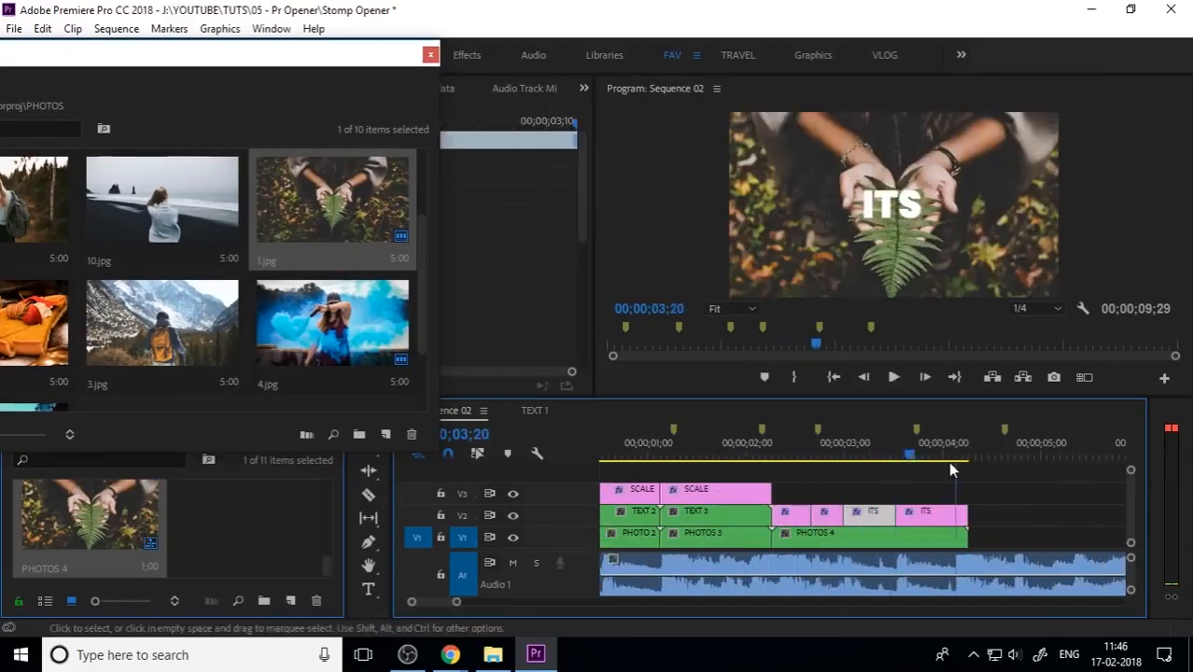
key("=")
key("=")
left_click_drag(888, 516, 864, 542)
key("-")
Change the first two text parts above PHOTOS 4 to LIKE and SUBSCRIBE
left_click(701, 455)
left_click_drag(893, 486, 696, 521)
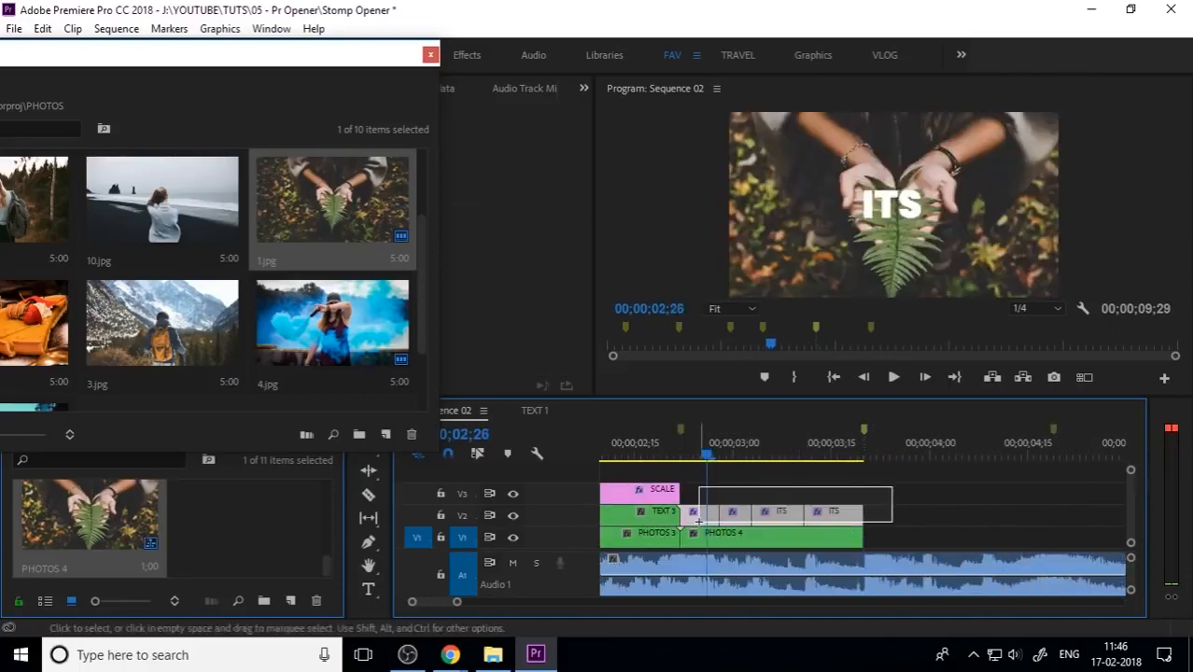
mouse_move(701, 454)
left_mouse_down()
mouse_move(754, 456)
mouse_move(701, 455)
left_mouse_up()
left_click(708, 514)
left_click(369, 589)
double_click(892, 205)
type("LIKE")
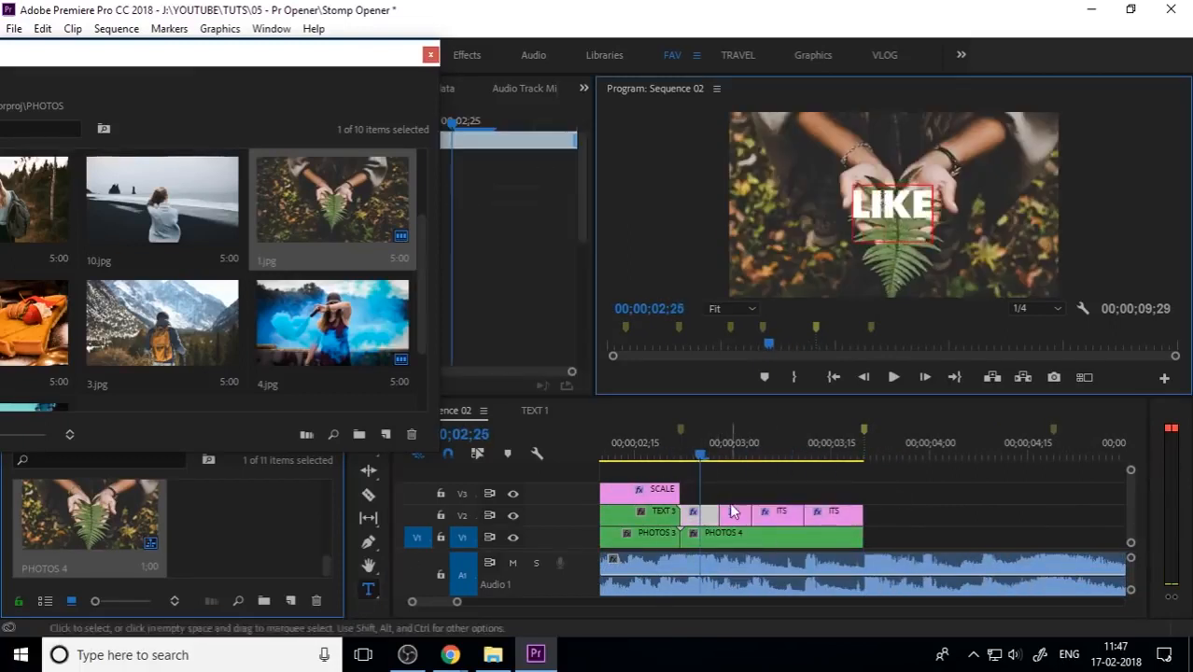
left_click(733, 454)
double_click(891, 204)
type("SUBSCRIBE")
Change the last two text parts above PHOTOS 4 to AND and SHARE
left_click(757, 474)
left_click(774, 455)
double_click(892, 205)
type("AND")
left_click(844, 455)
double_click(892, 205)
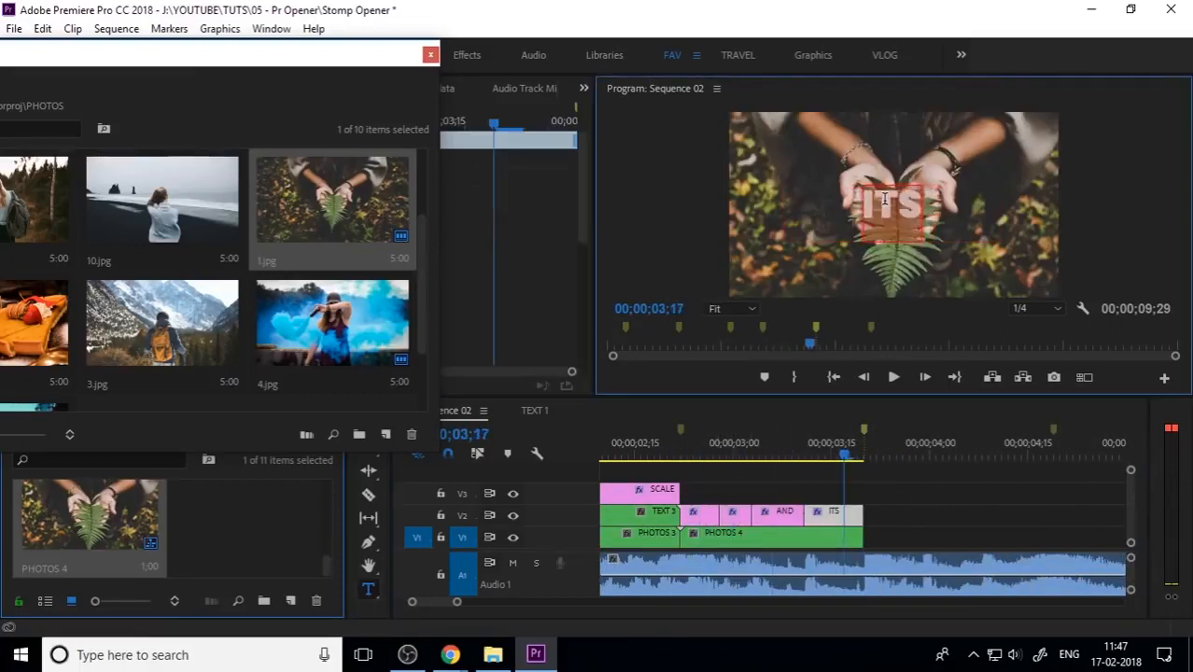
type("SHARE")
Nest the four text clips above PHOTOS 4 as a sequence named TEXT 4
left_click(368, 425)
right_click(708, 514)
left_click(778, 427)
type("TEXT 4")
key("Return")
Duplicate the SCALE adjustment layer over TEXT 4, extend it to that clip's end and move its last scale keyframe to the end
left_click(773, 446)
key("-")
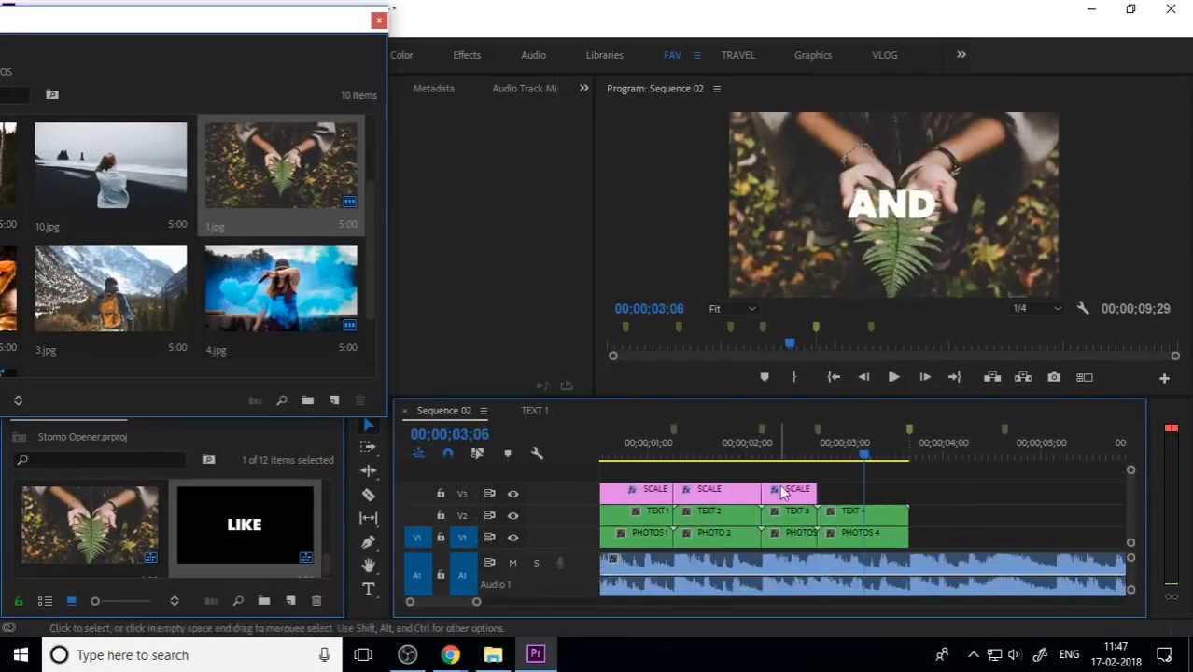
left_click_drag(780, 493, 837, 493, "alt")
left_click_drag(873, 493, 908, 493)
left_click_drag(355, 31, 219, 33)
left_click_drag(478, 306, 575, 306)
Play back the sequence to check the fourth section and close the PHOTOS bin
left_click(876, 456)
key("-")
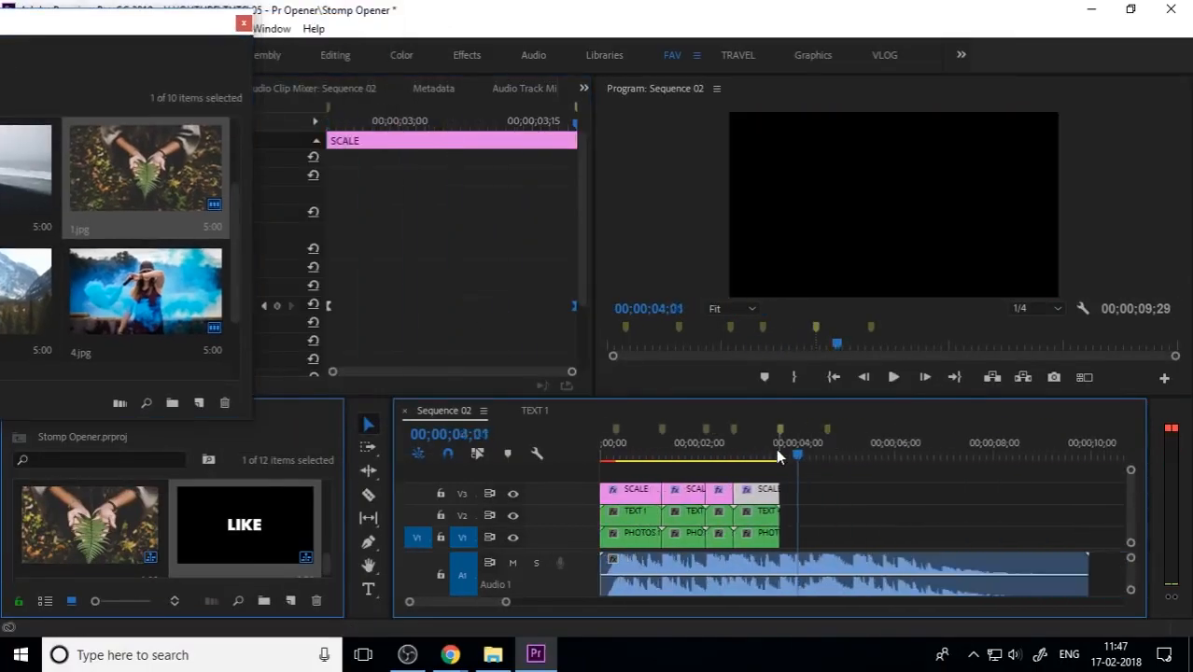
left_click(654, 456)
key("=")
key("space")
key("space")
left_click(244, 23)
Try to reshape the scale easing of the SCALE layer above TEXT 4 by lengthening its first keyframe's velocity handle
left_click_drag(417, 123, 329, 122)
left_click(24, 307)
scroll(280, 280, "down", 3)
left_click_drag(372, 273, 479, 295)
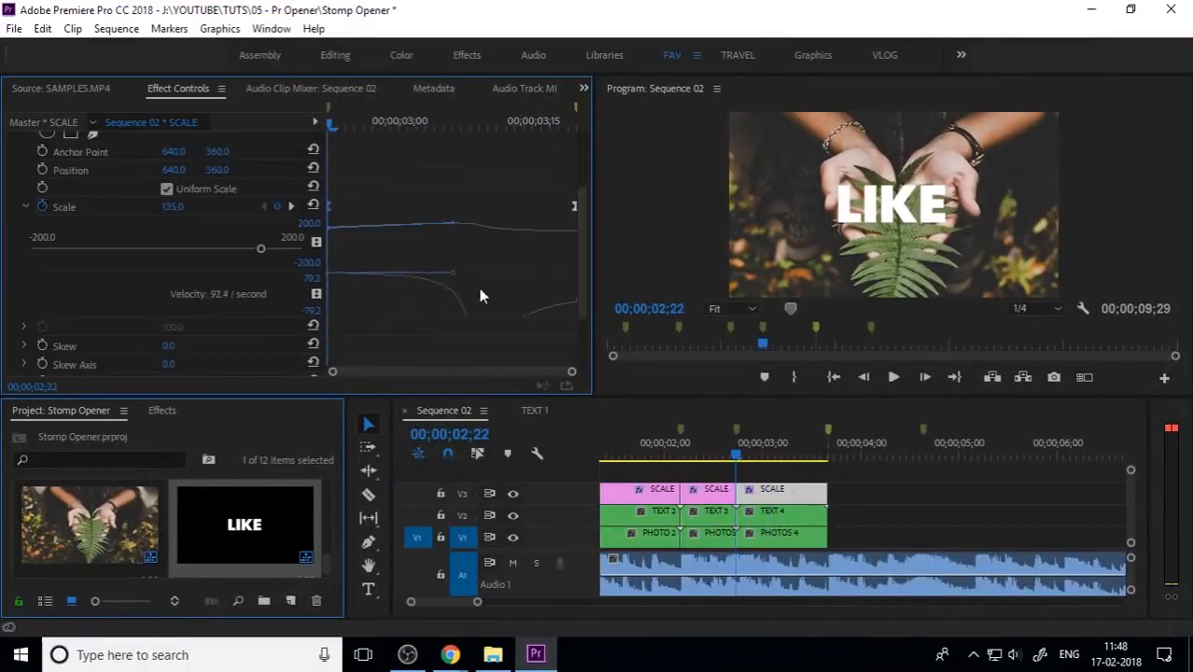
Lengthen the first keyframe's velocity handle in the scale graph of the SCALE layer above TEXT 3
key("space")
left_click_drag(756, 455, 704, 455)
left_click(711, 492)
left_click(24, 306)
scroll(439, 242, "down", 3)
left_click_drag(372, 273, 424, 273)
Adjust the first keyframe's velocity handle in the scale graph of the SCALE layer above TEXT 4
left_click_drag(705, 455, 774, 463)
left_click(789, 492)
scroll(541, 267, "down", 3)
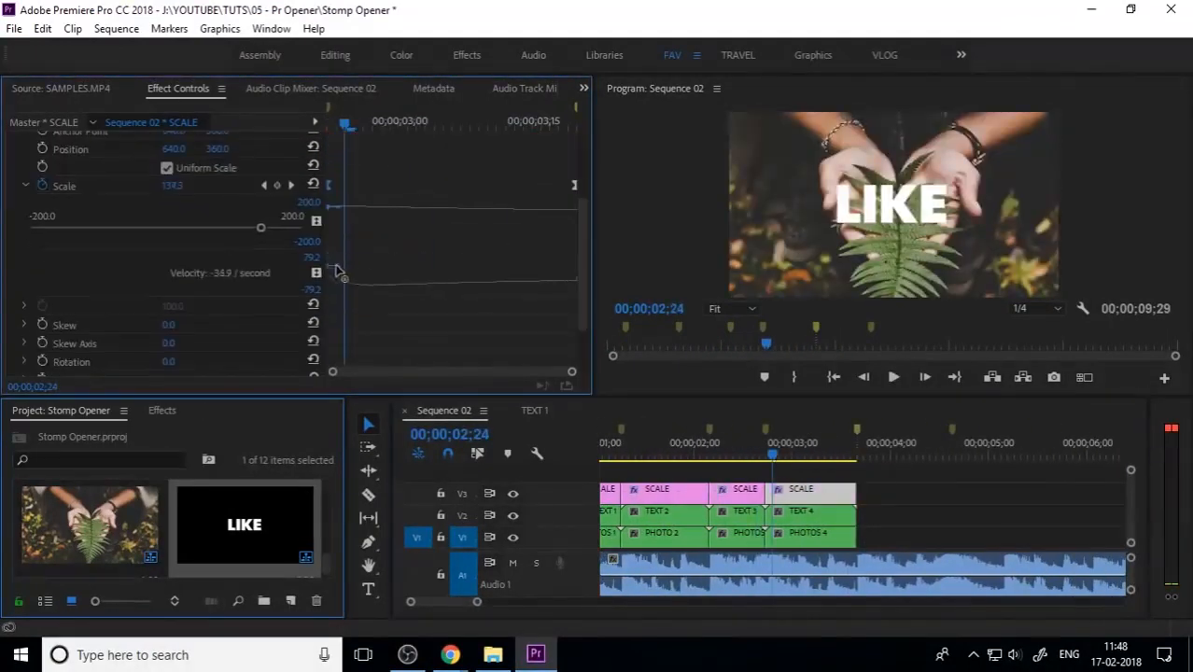
left_click_drag(336, 280, 345, 274)
Review the adjusted scale easing, first around the fourth section and from the start of the sequence
left_click(758, 455)
key("space")
key("space")
left_click_drag(801, 458, 773, 464)
scroll(356, 263, "down", 3)
key("space")
scroll(749, 507, "up", 1)
key("minus")
key("Home")
key("space")
key("space")
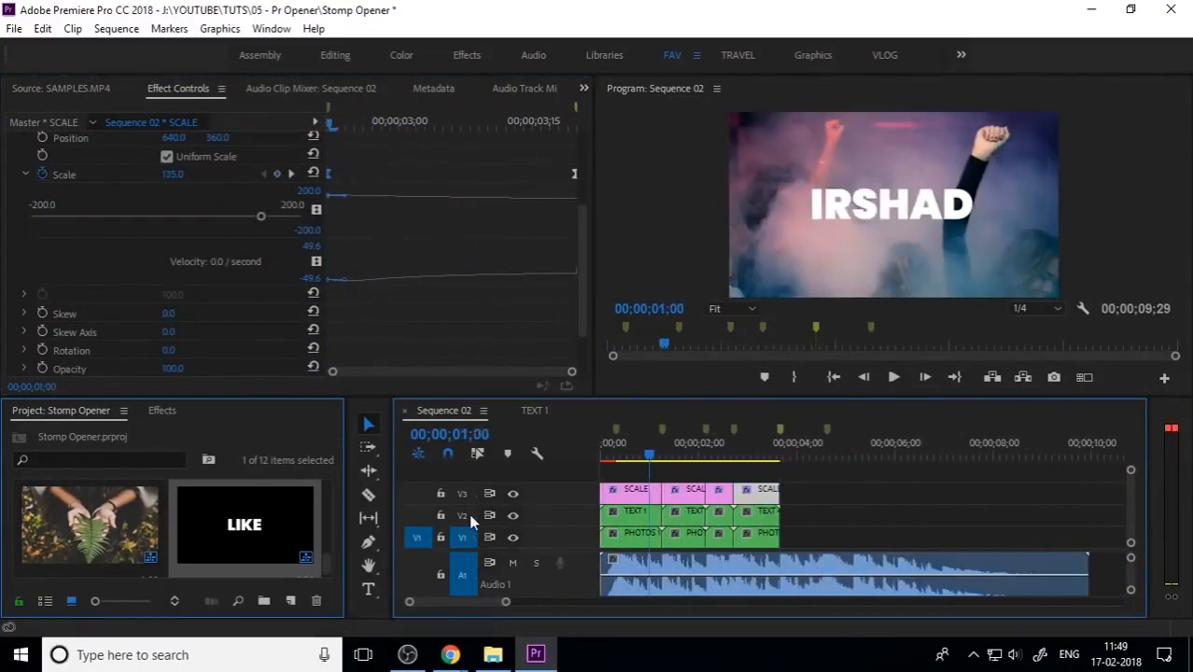
Add 3.jpg from the PHOTOS bin to V1 directly after PHOTOS 4, ending at the next beat marker
key("space")
key("space")
key("equal")
scroll(278, 513, "down", 1)
scroll(279, 512, "up", 5)
double_click(89, 519)
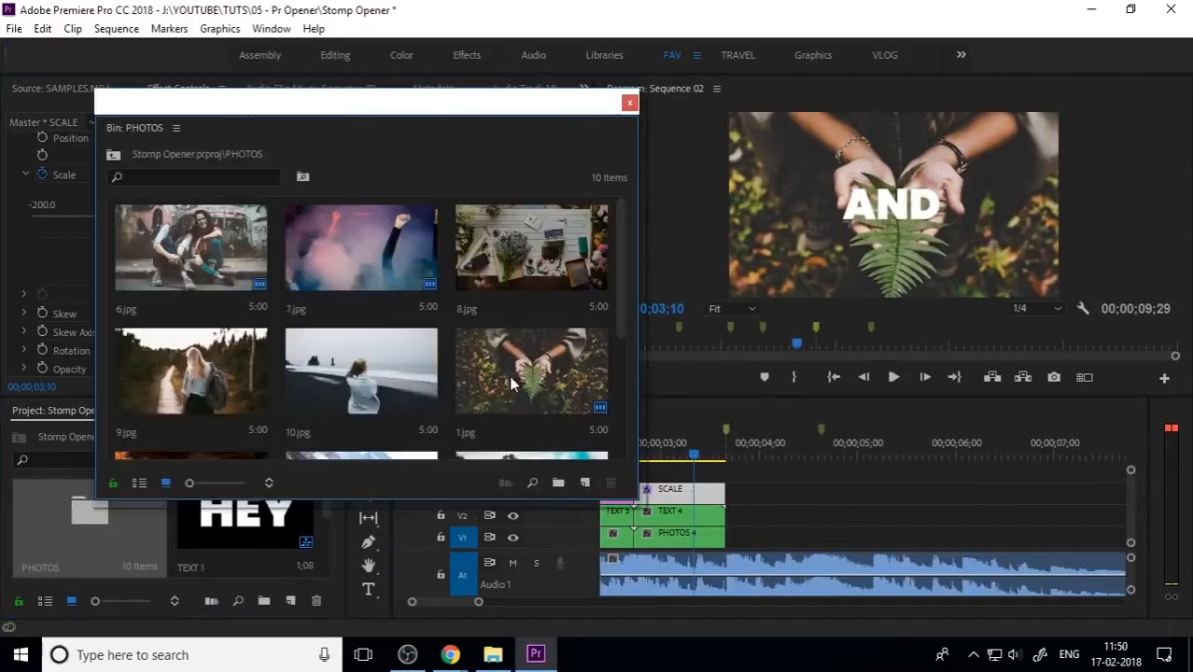
left_click(509, 376)
scroll(430, 374, "down", 2)
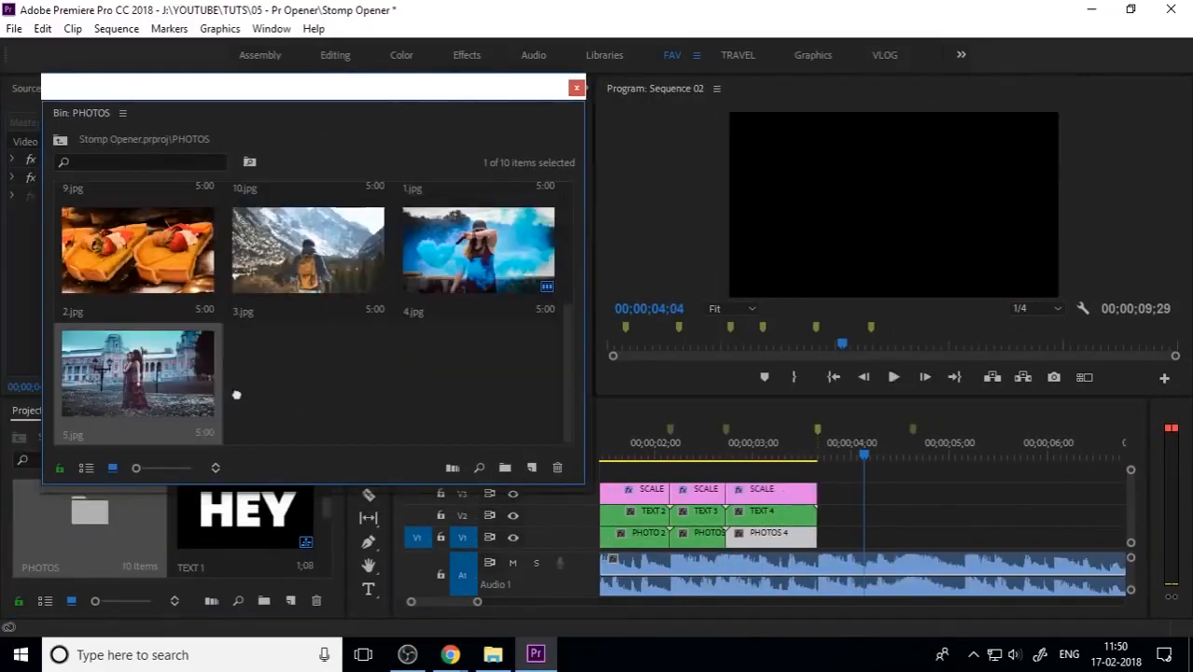
left_click_drag(308, 250, 878, 521)
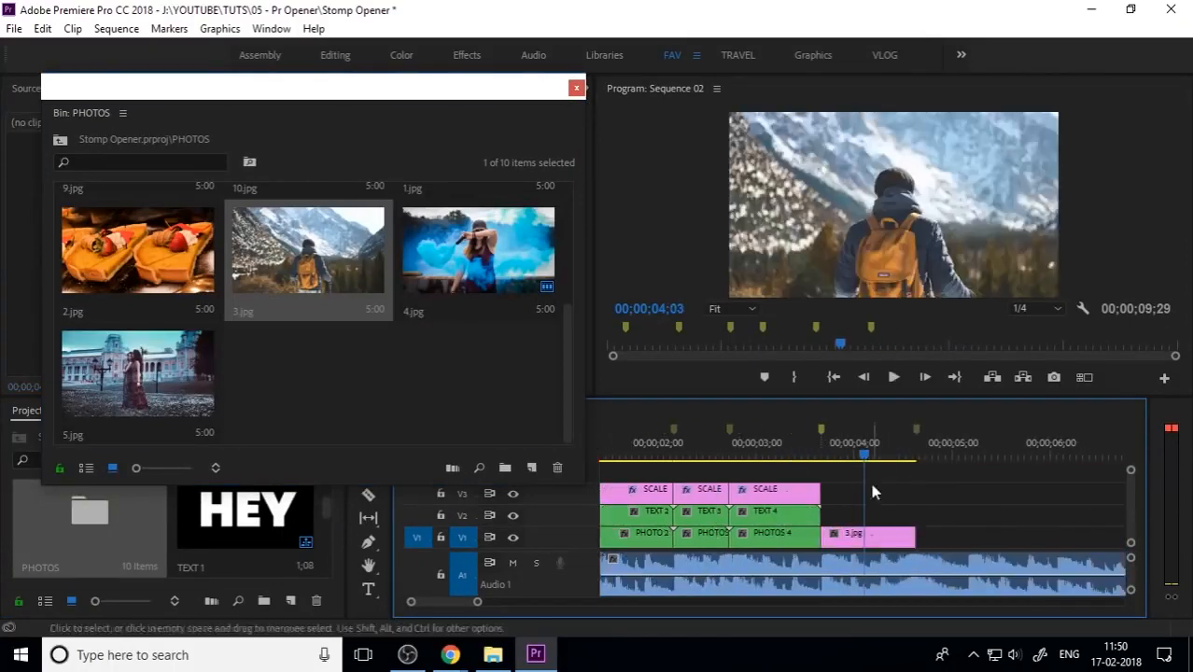
Nest the 3.jpg clip on V1 as PHOTOS 5
key("space")
left_click(773, 456)
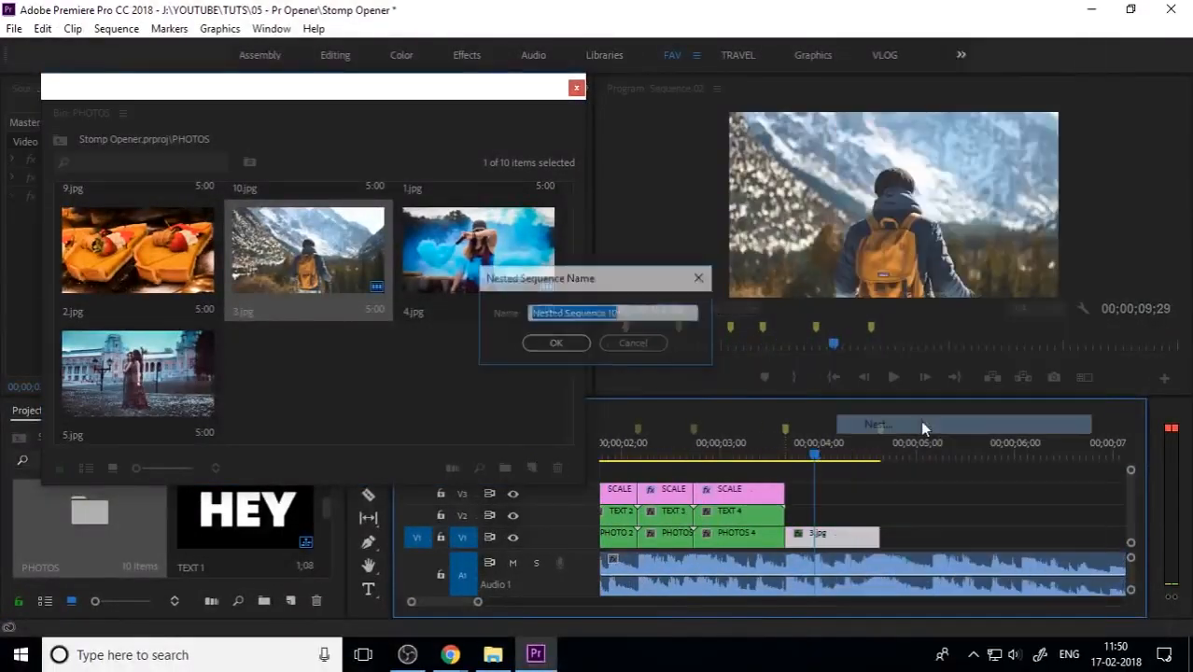
key("Return")
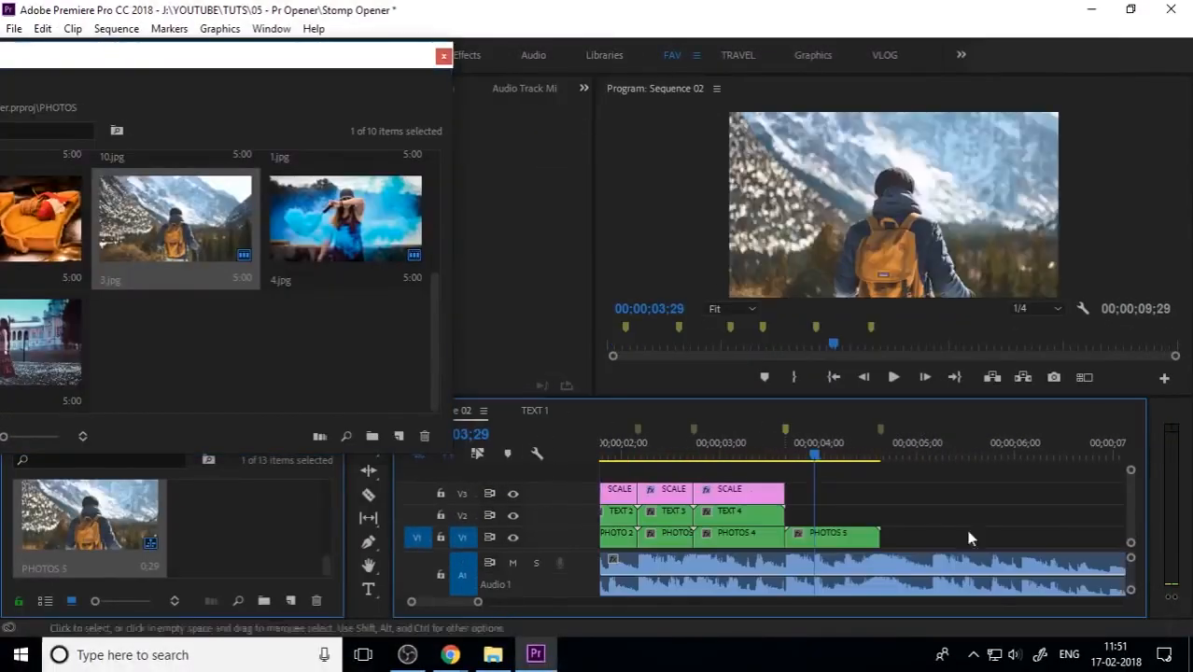
Place an ITS text clip on V2 above PHOTOS 5 and split it into four pieces
left_click_drag(943, 515, 837, 516)
left_click(824, 458)
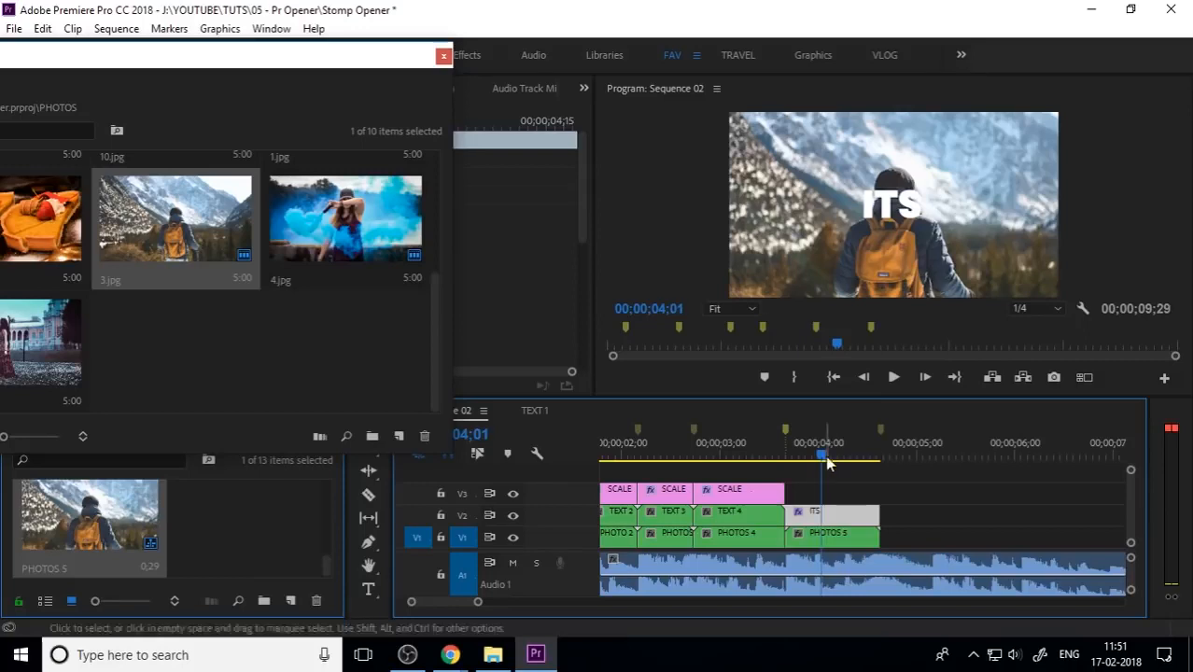
key("ctrl+k")
left_click_drag(823, 459, 865, 462)
key("ctrl+k")
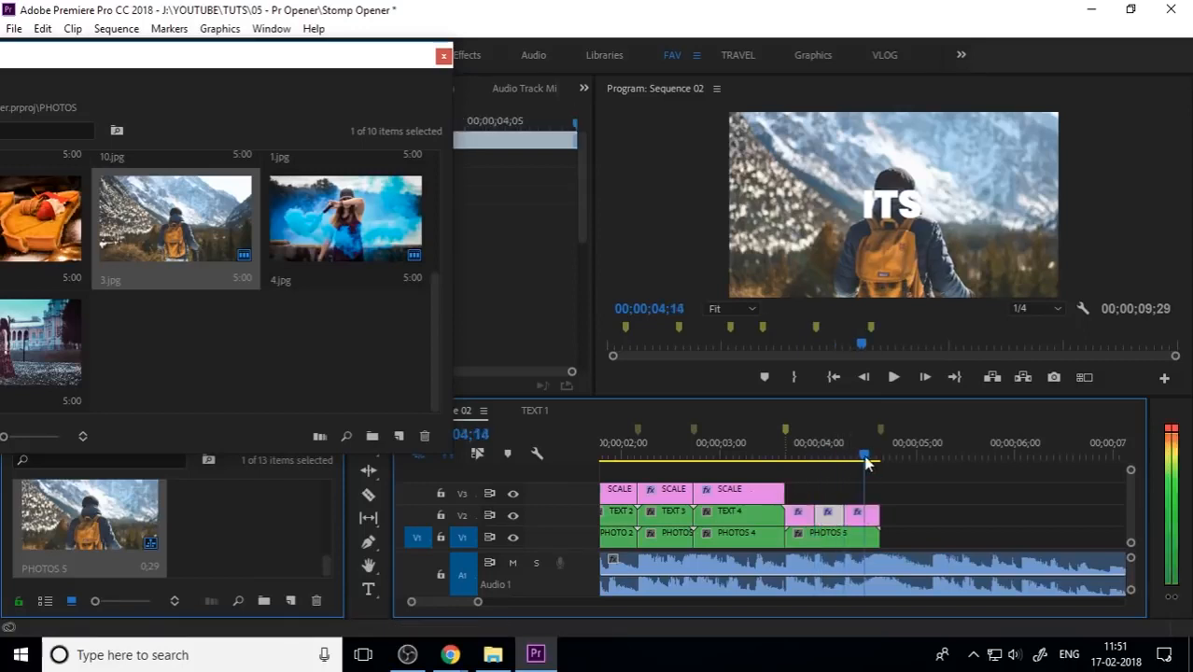
key("ctrl+k")
Edit the words in the split text pieces above PHOTOS 5, with WATCHING in the last piece
left_click(753, 460)
left_click(791, 459)
left_click(791, 519)
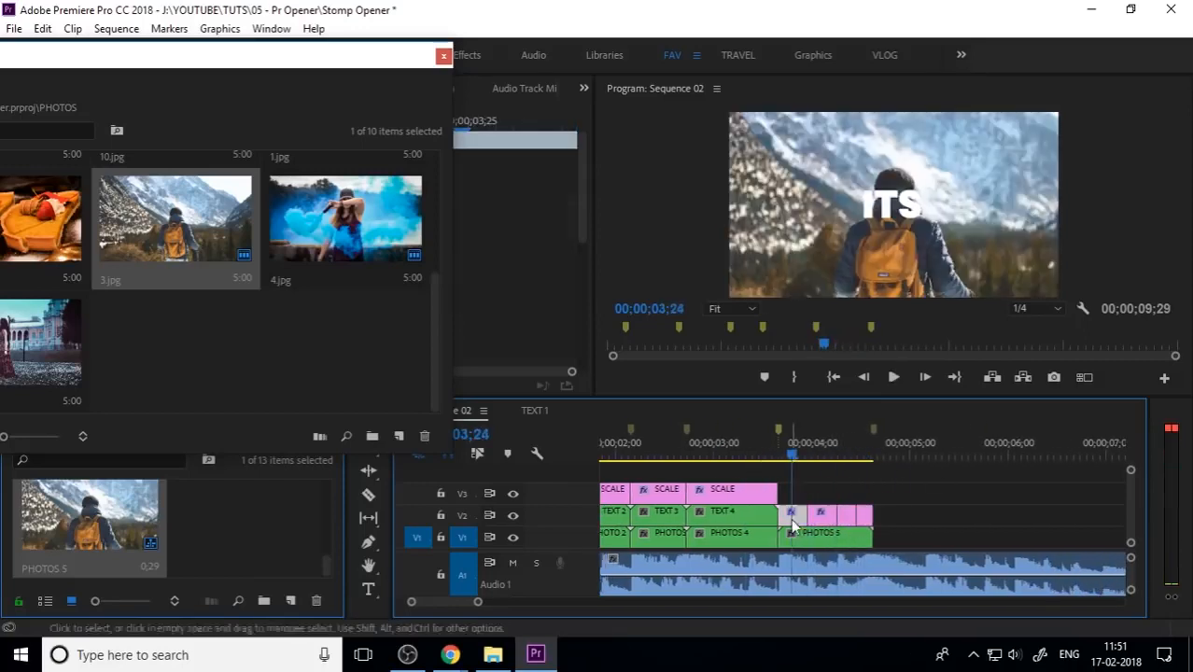
left_click(369, 590)
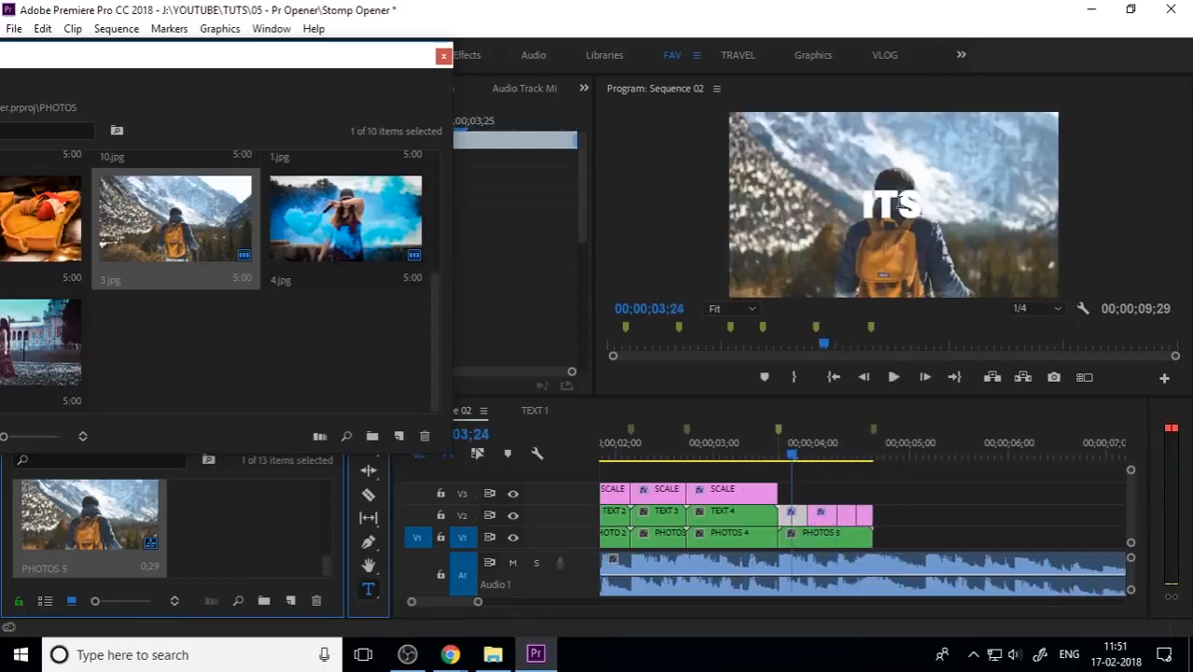
left_click(898, 202)
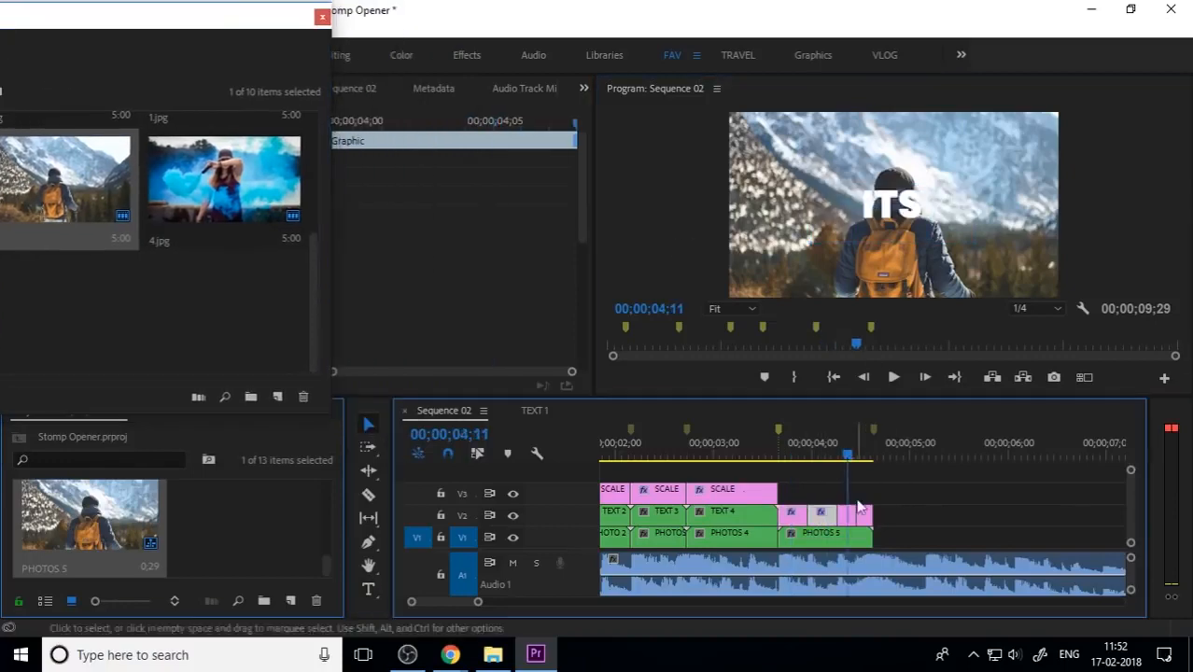
Copy the SCALE adjustment layer from above TEXT 4 over the fifth section and match its end to the clips below
key("space")
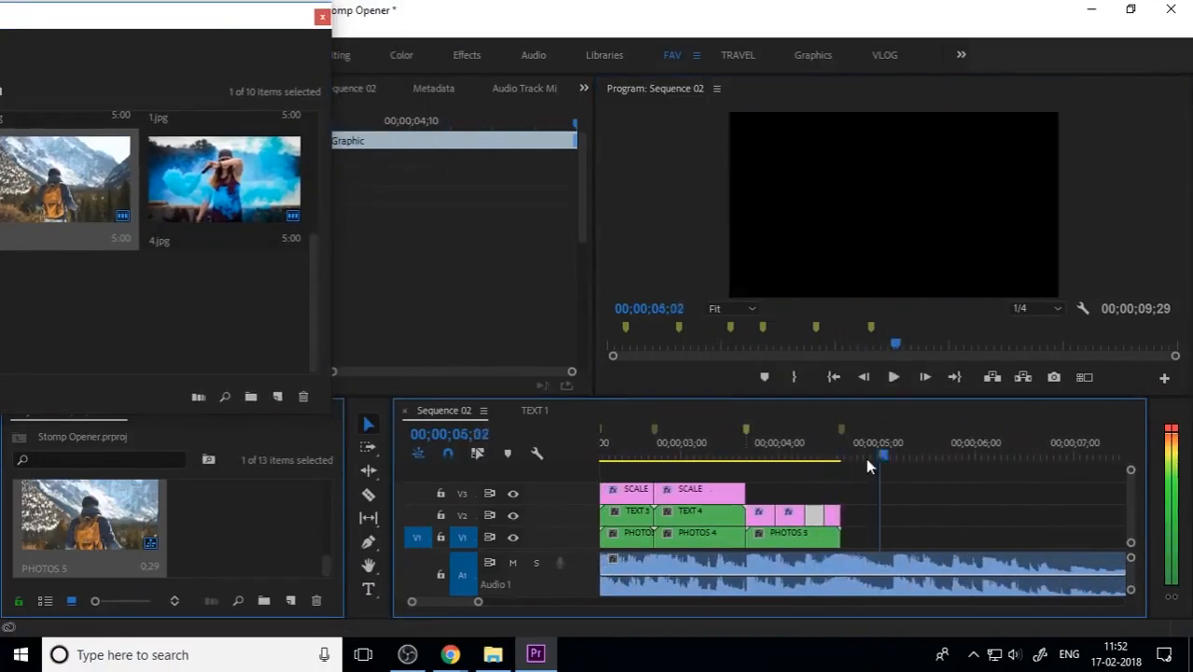
left_click(824, 457)
left_click_drag(711, 493, 803, 492)
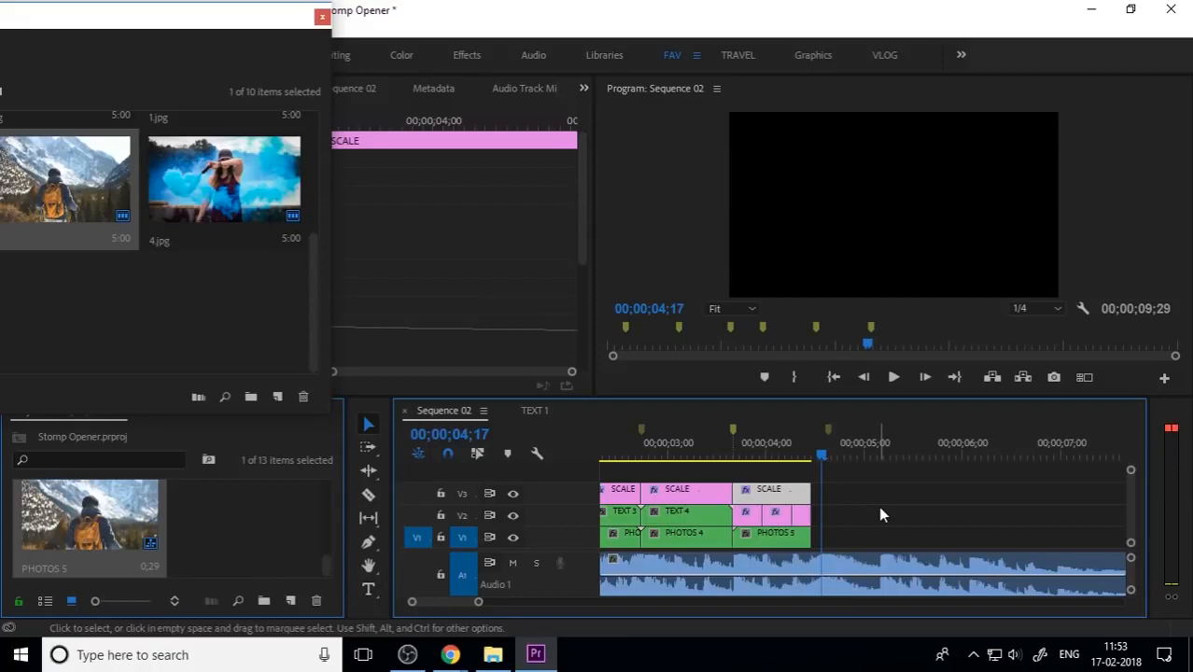
Play back the fourth and fifth sections to check the scale animation, and save the project
left_click_drag(817, 457, 718, 466)
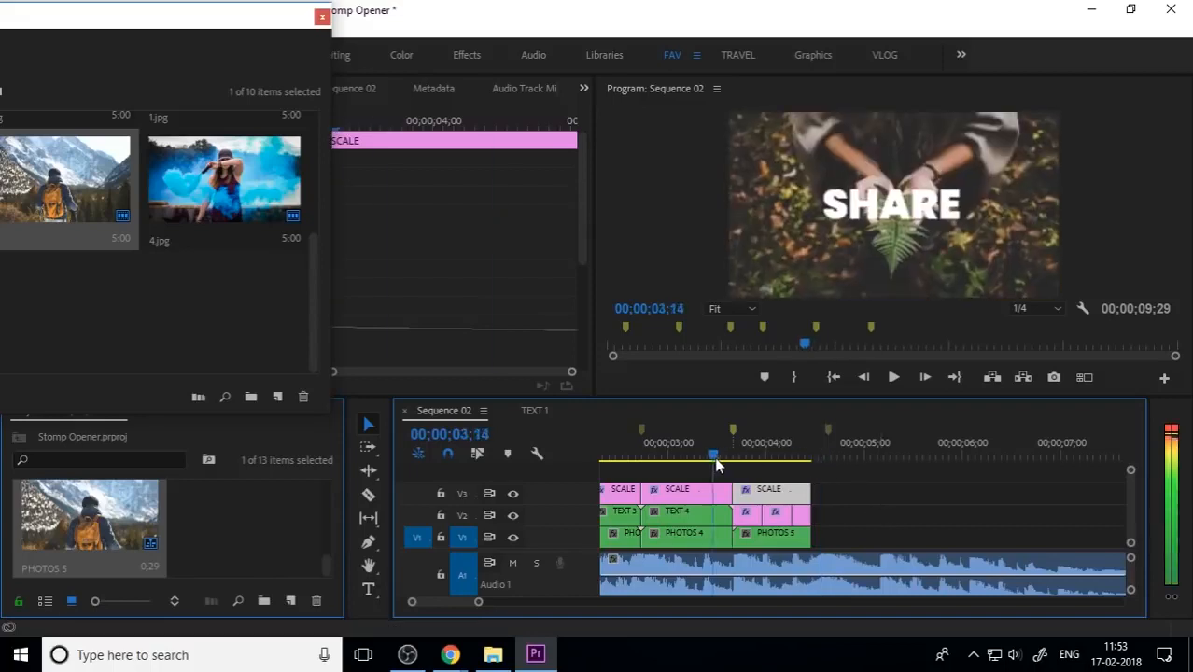
key("space")
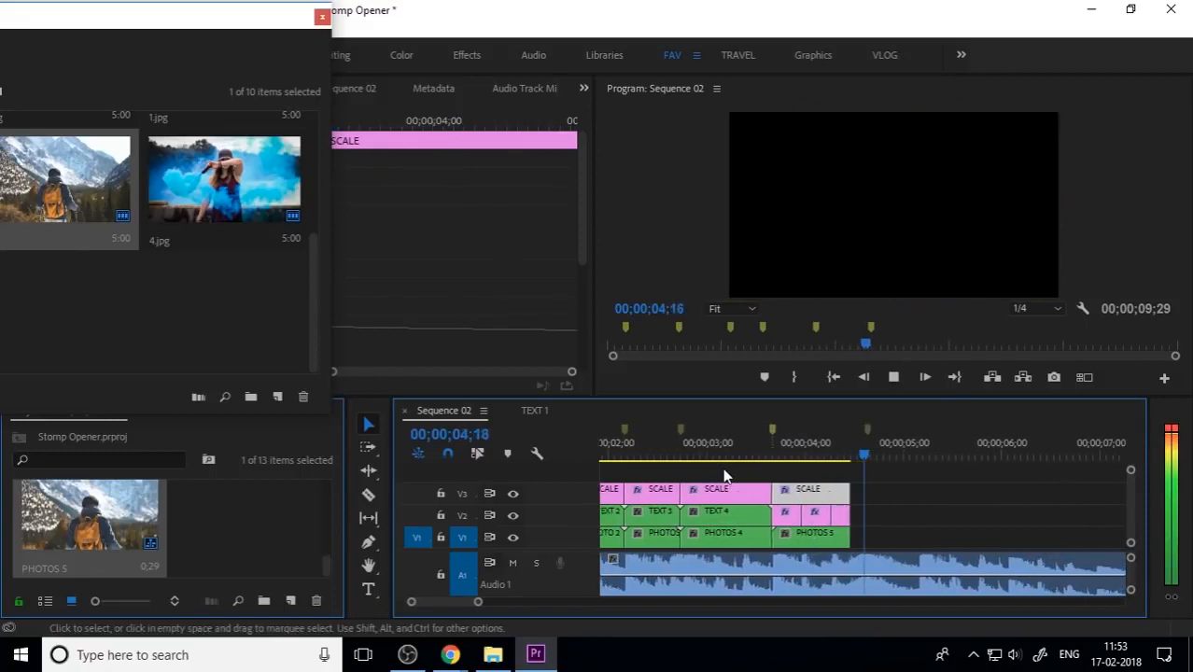
left_click_drag(785, 448, 753, 461)
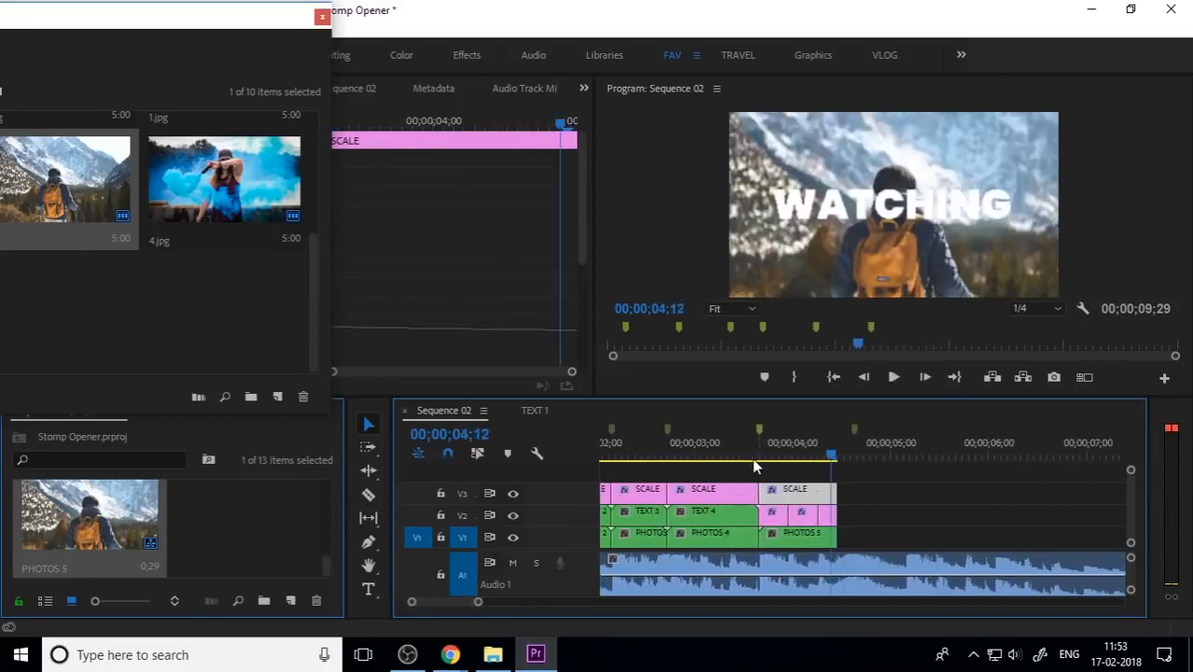
key("space")
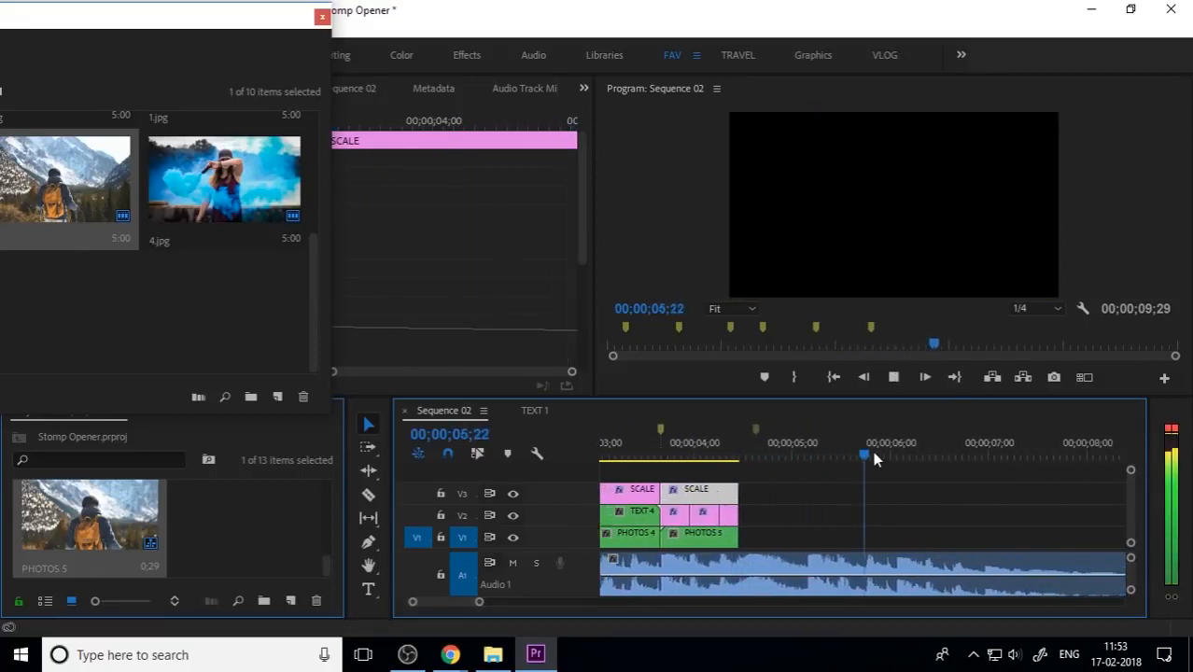
key("space")
key("ctrl+s")
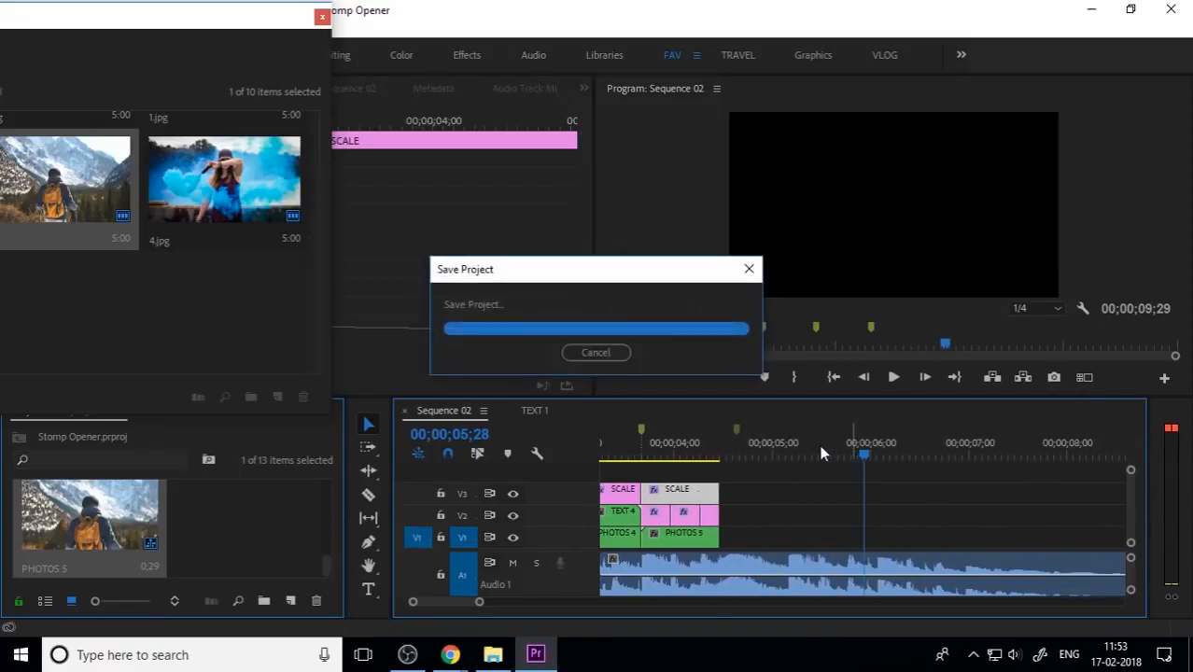
Import the IPC LOGO CENTRE WHITE image from the BRANDING > LOGO folder
left_click(732, 454)
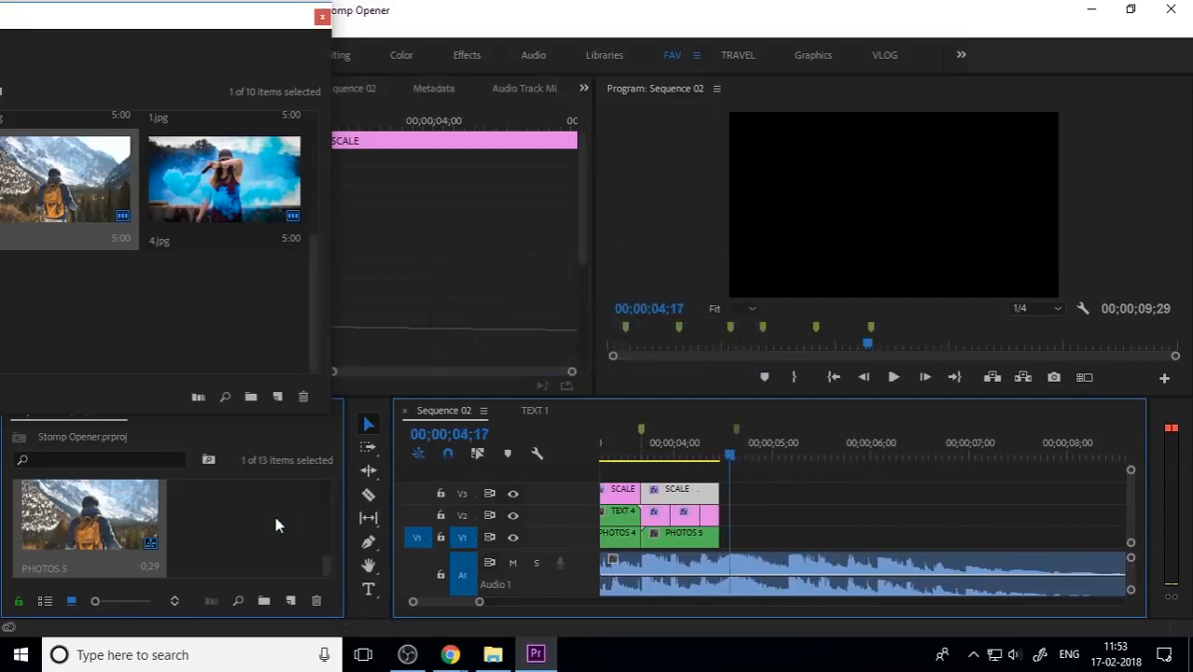
left_click(504, 649)
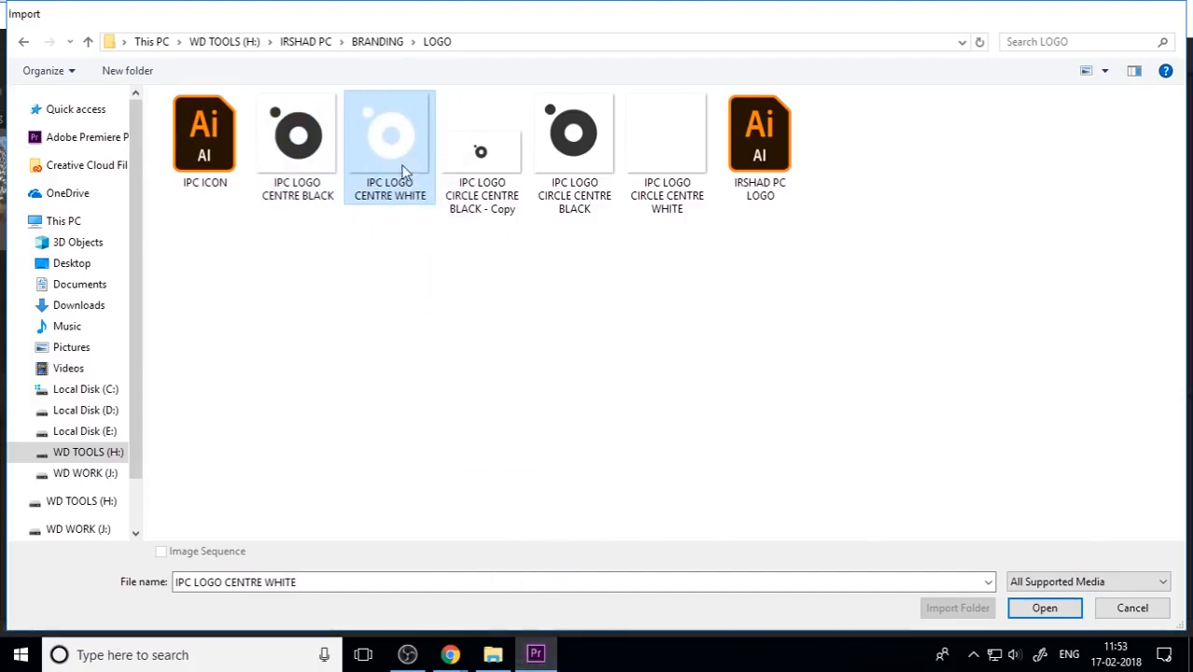
double_click(405, 173)
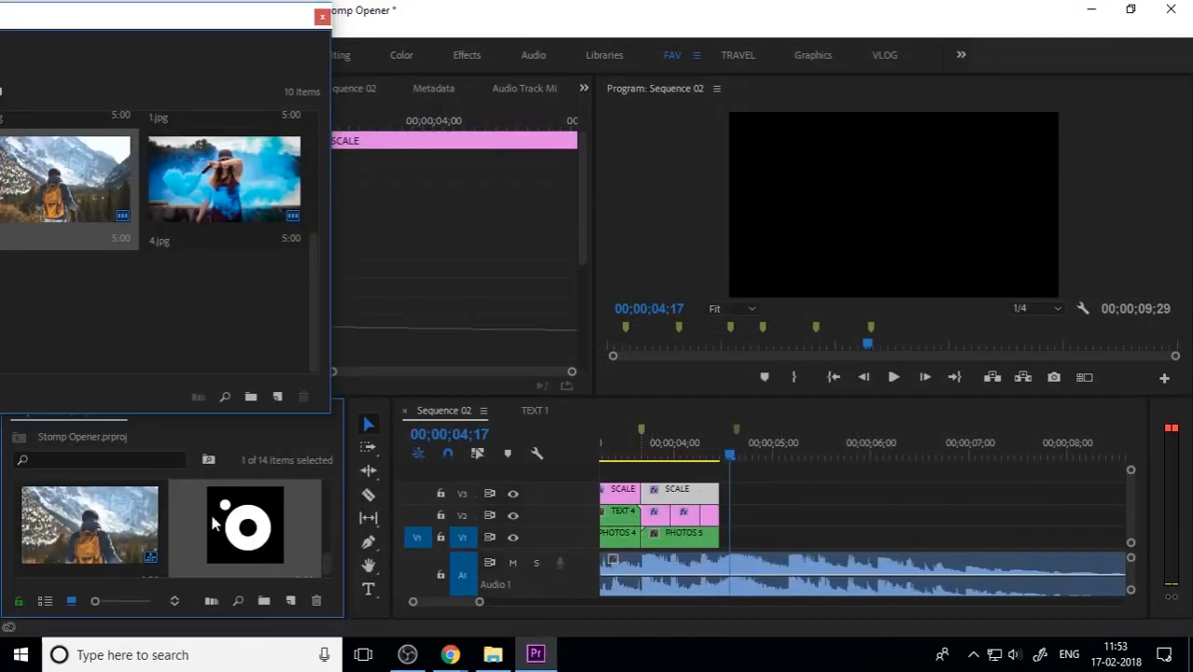
Place the white logo on V2 starting at 00;00;04;17 and scale it to the frame size
left_click_drag(213, 524, 734, 549)
scroll(845, 523, "up", 3)
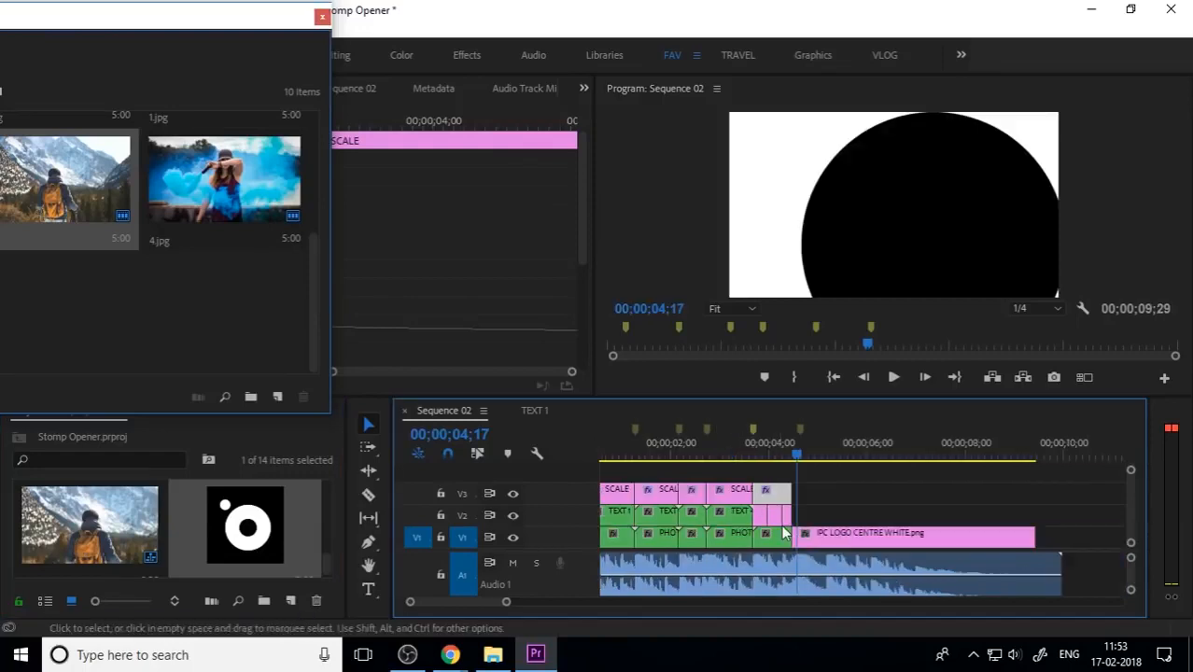
left_click_drag(900, 538, 904, 527)
key("minus")
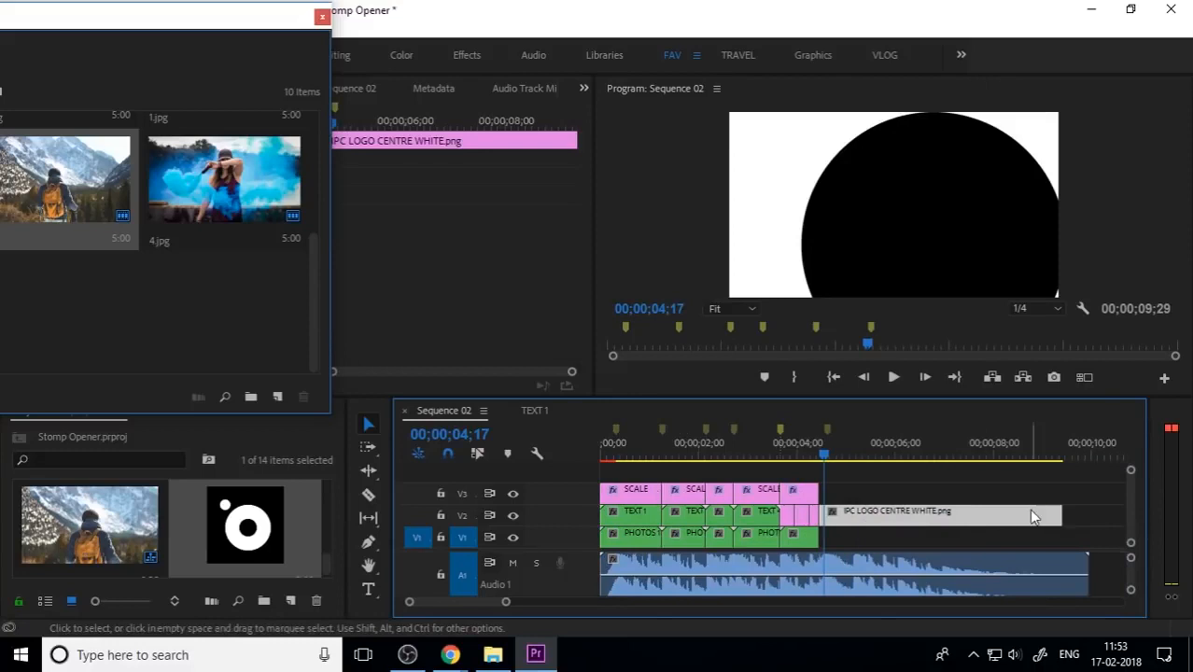
right_click(955, 509)
left_click(1027, 635)
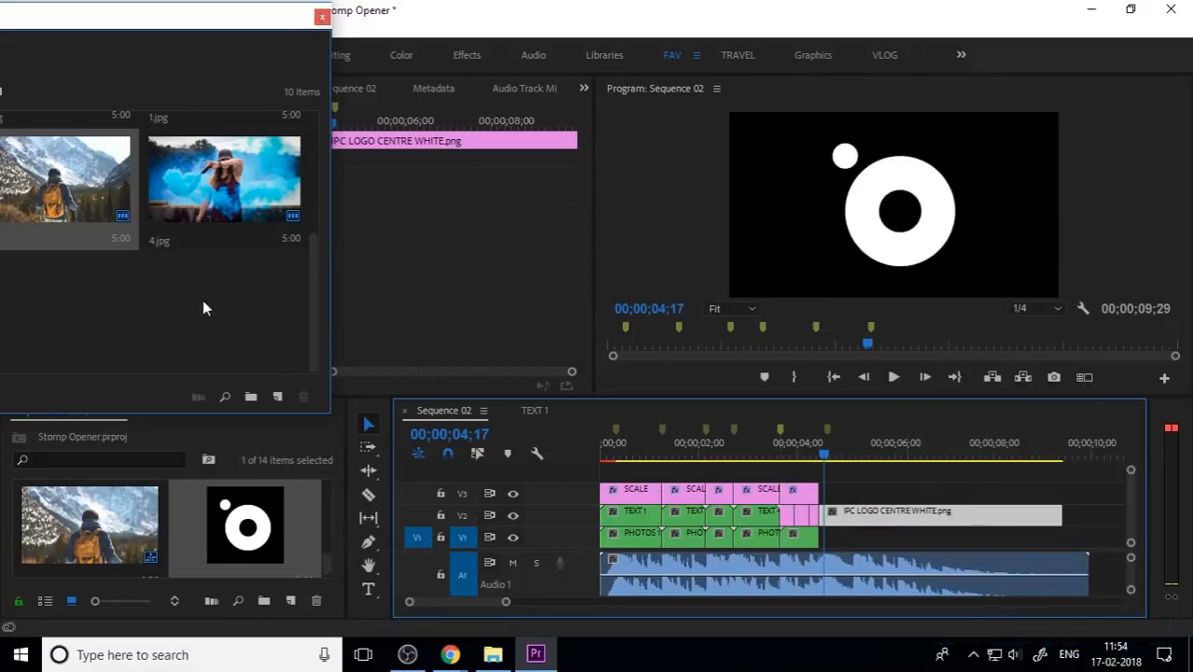
Add 2.jpg to V1 beneath the logo and extend both clips to the end of the music
left_click_drag(218, 25, 482, 55)
left_click_drag(170, 210, 833, 543)
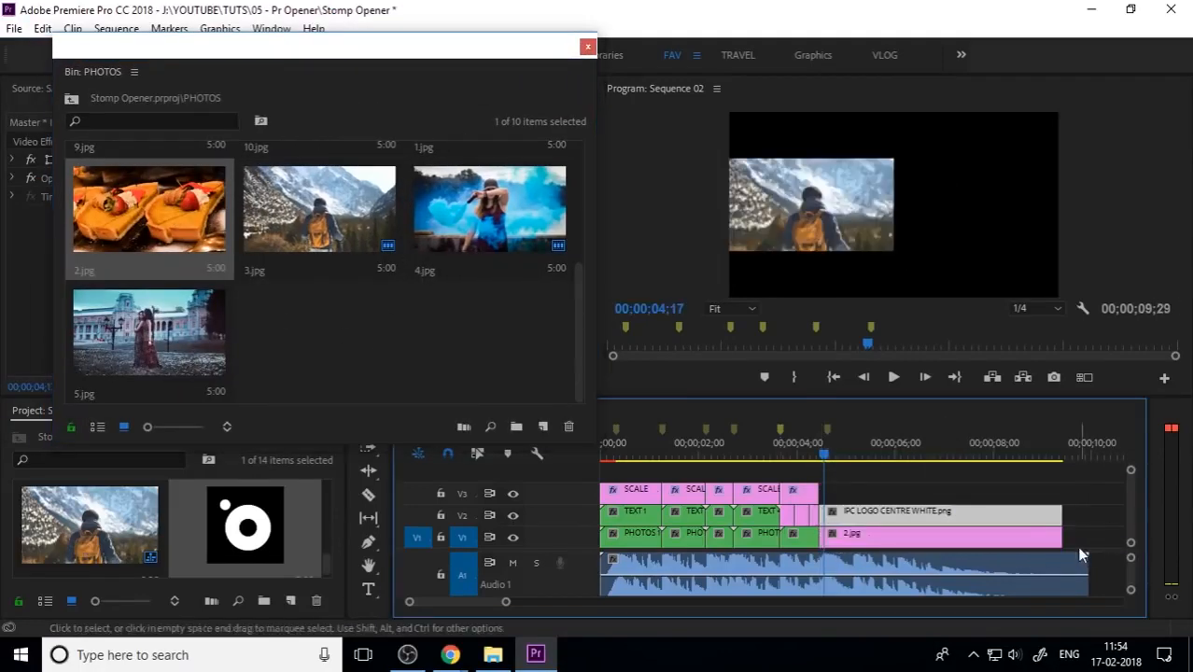
left_click(1065, 531)
left_click_drag(1077, 516, 1088, 559)
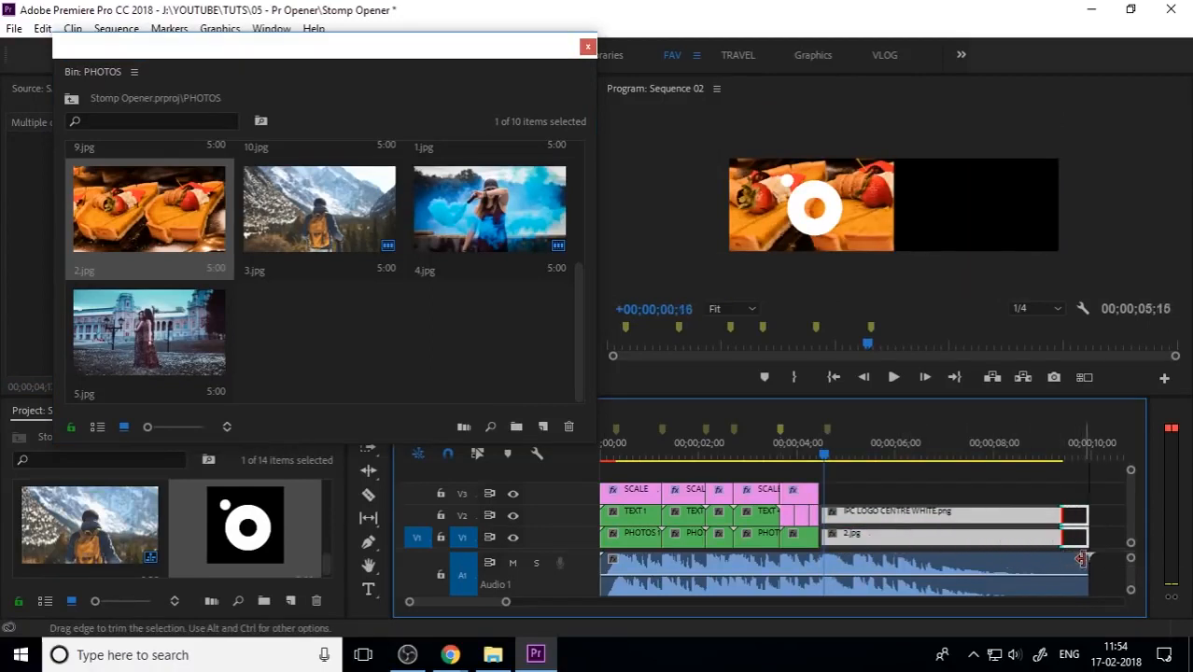
Nest the 2.jpg clip beneath the logo as PHOTOS 6
left_click(866, 540)
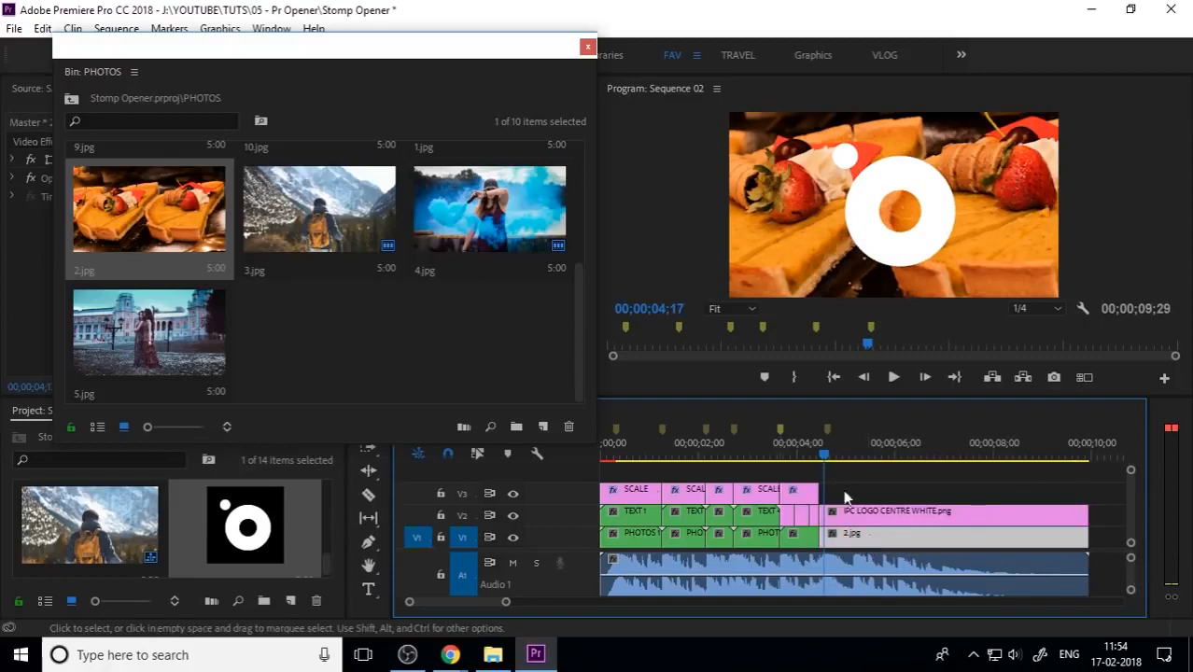
right_click(868, 540)
left_click(911, 422)
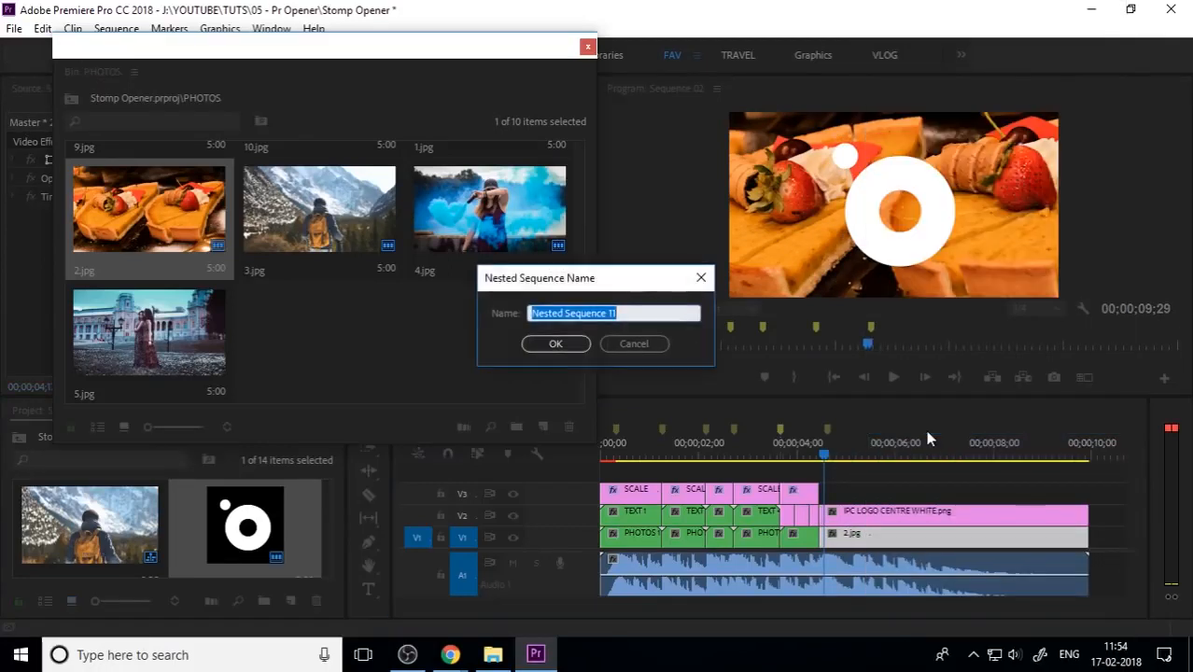
type("PHOTOS")
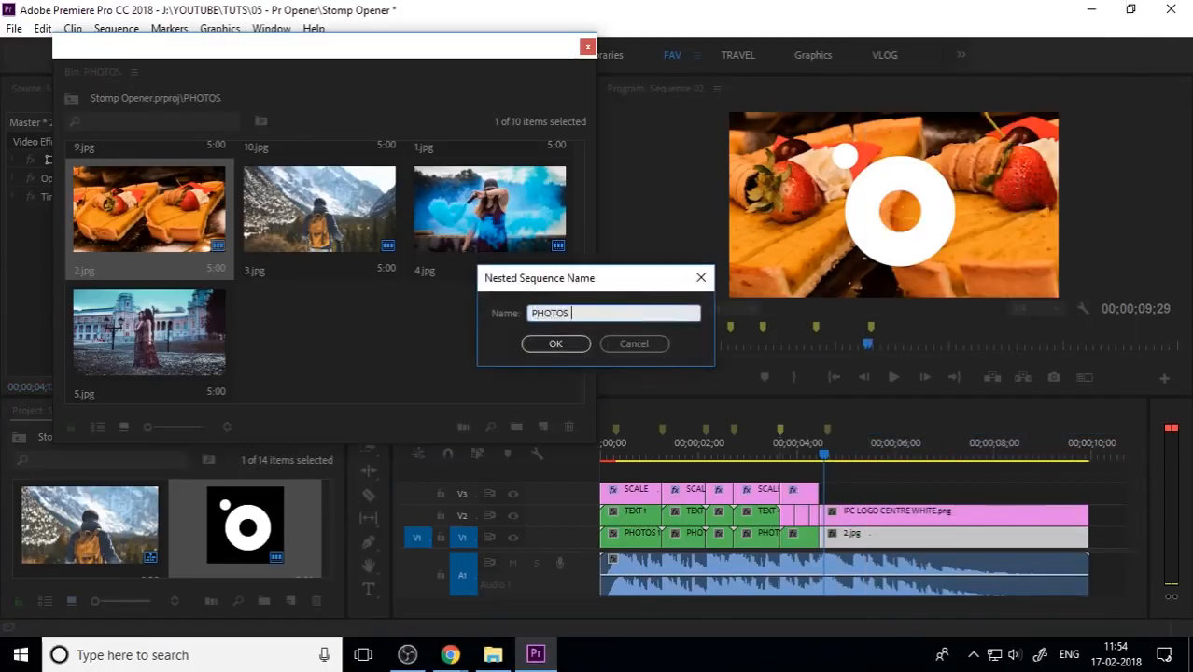
type(" 6")
key("Return")
Nest the IPC LOGO CENTRE WHITE.png clip on V2 as LOGO
left_click(899, 514)
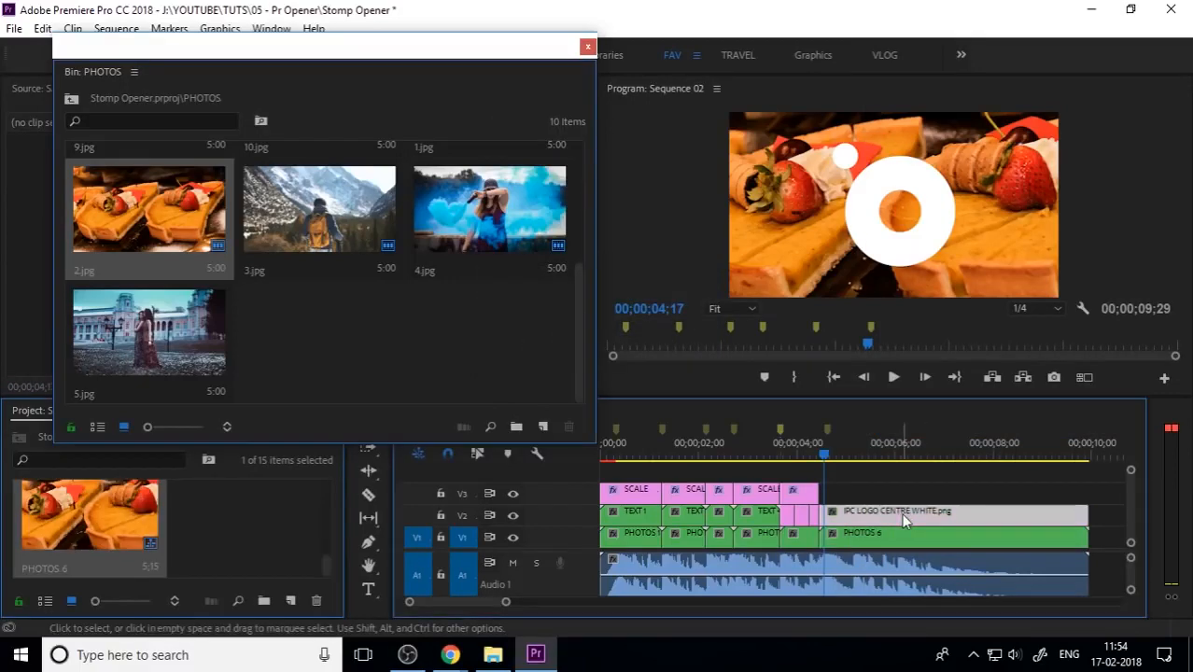
right_click(904, 517)
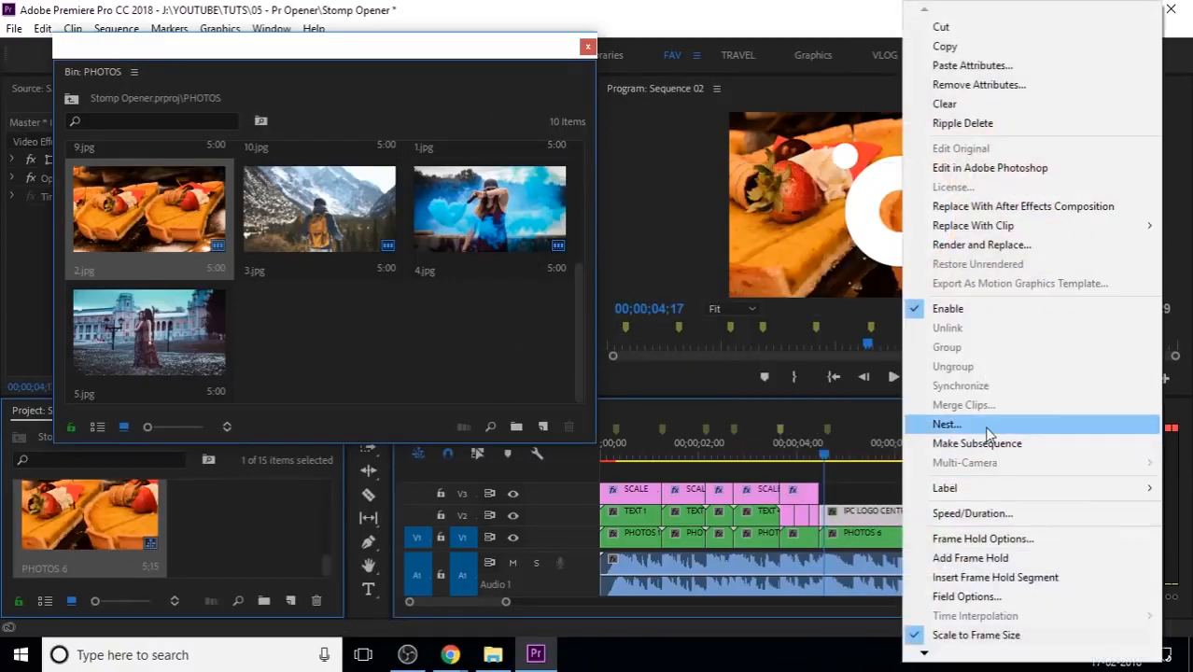
left_click(947, 425)
type("L")
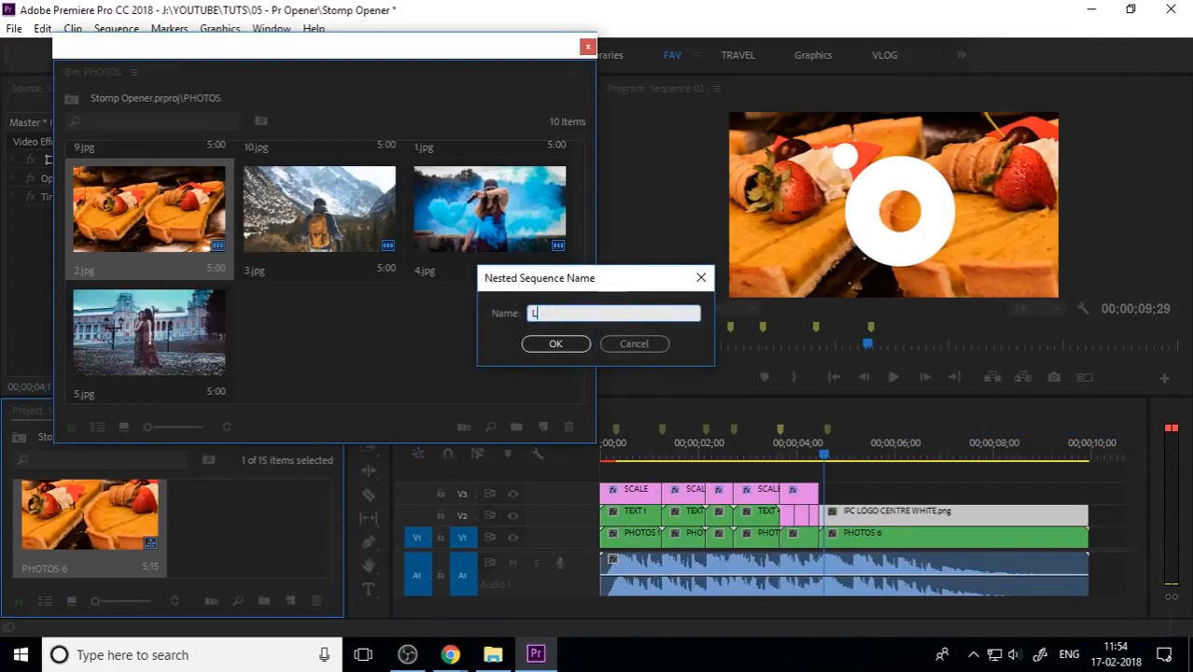
type("OGO")
key("Return")
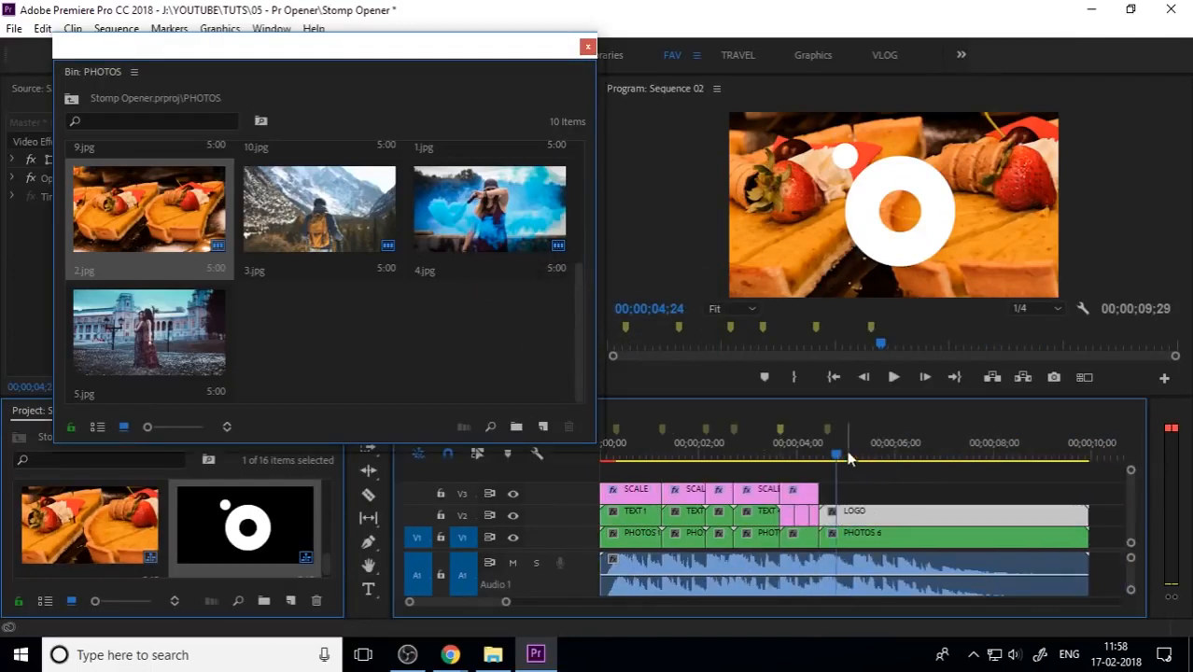
Play back the start of the logo section and return the playhead to 00;00;04;17
left_click_drag(856, 454, 827, 492)
key("space")
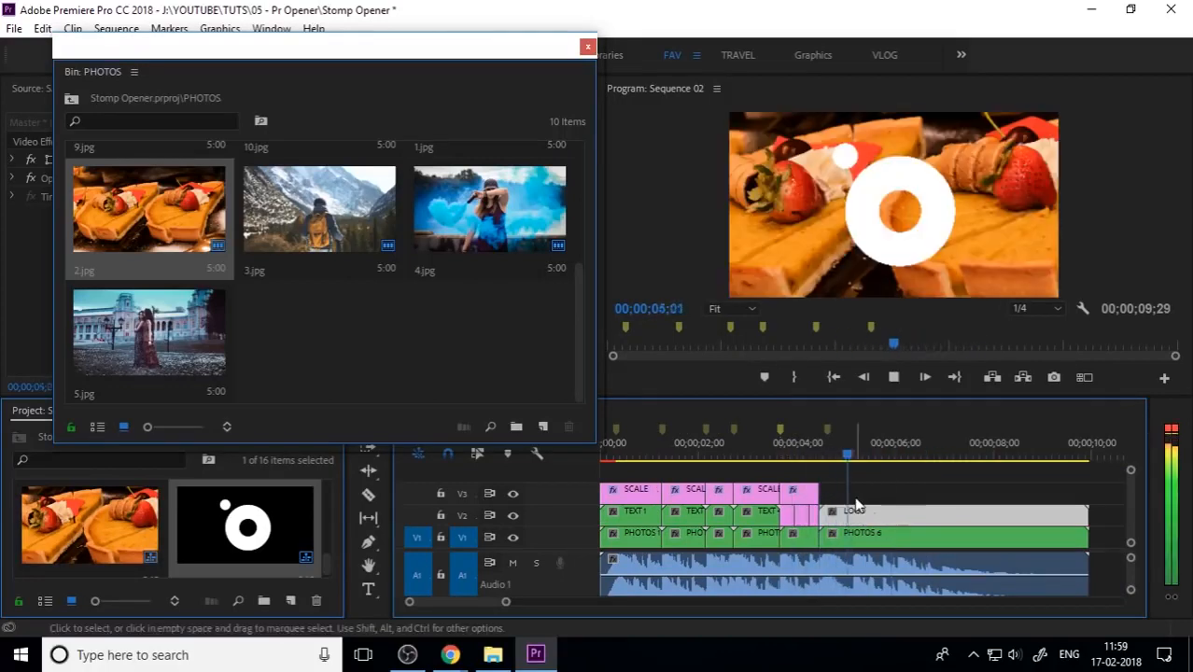
mouse_move(815, 460)
left_mouse_down()
mouse_move(810, 474)
mouse_move(824, 477)
left_mouse_up()
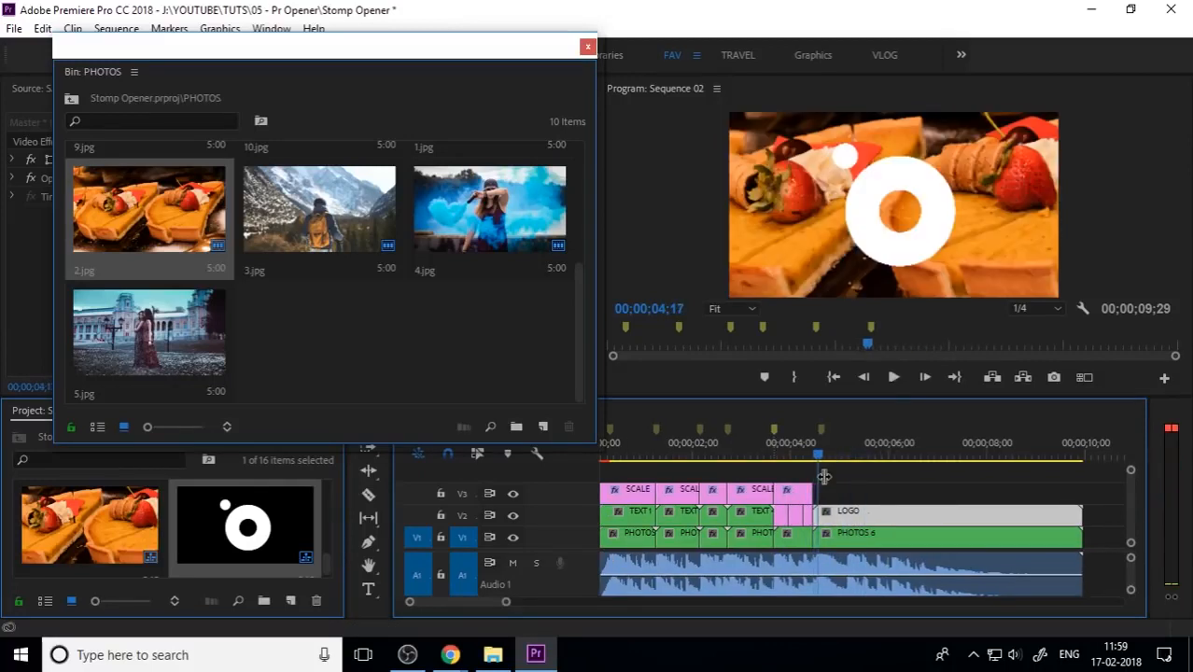
left_click(918, 487)
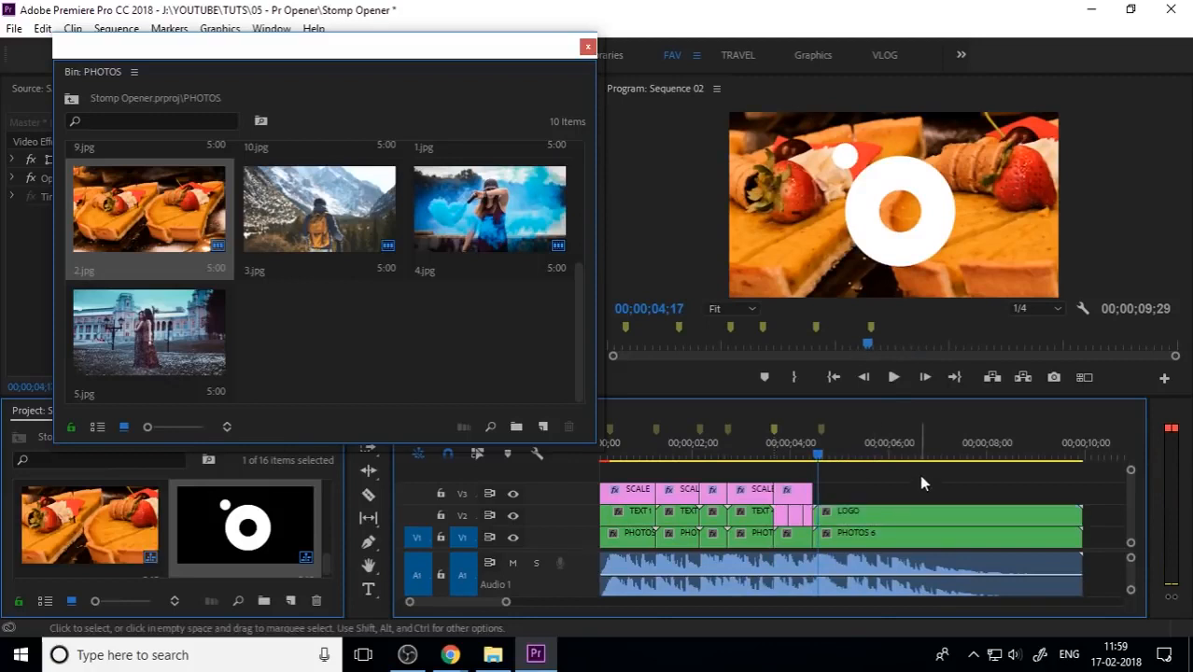
Close the PHOTOS bin and duplicate the last SCALE adjustment layer on V3 over the start of the LOGO clip, ending at 00;00;06;23
left_click(910, 512)
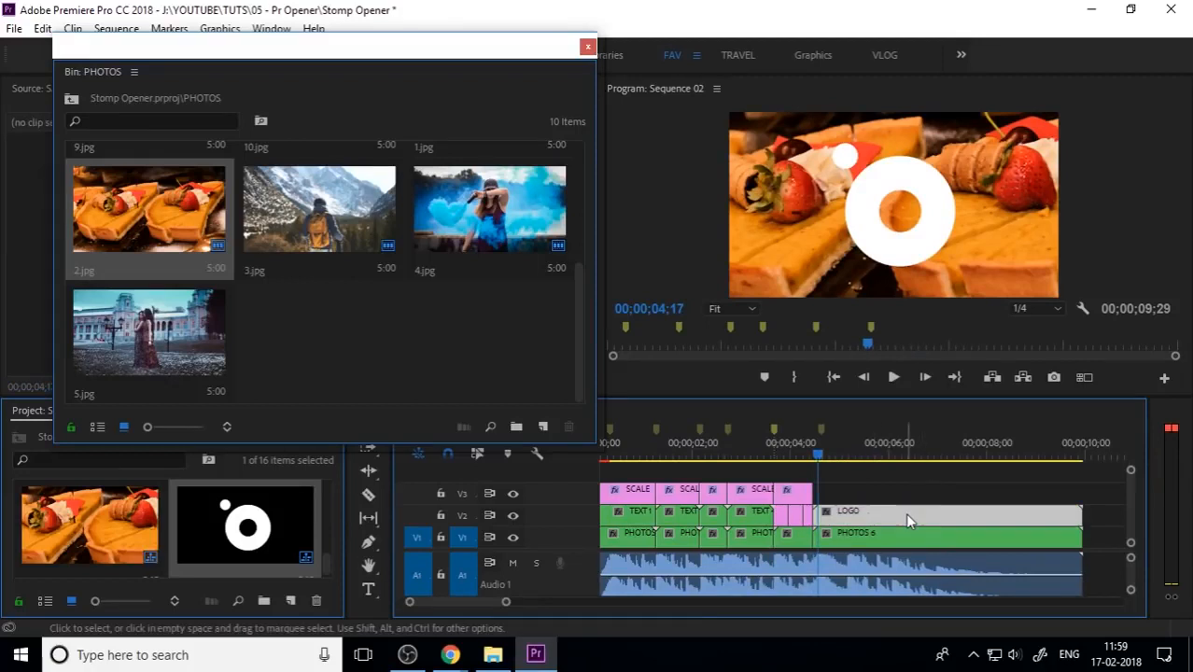
left_click(588, 49)
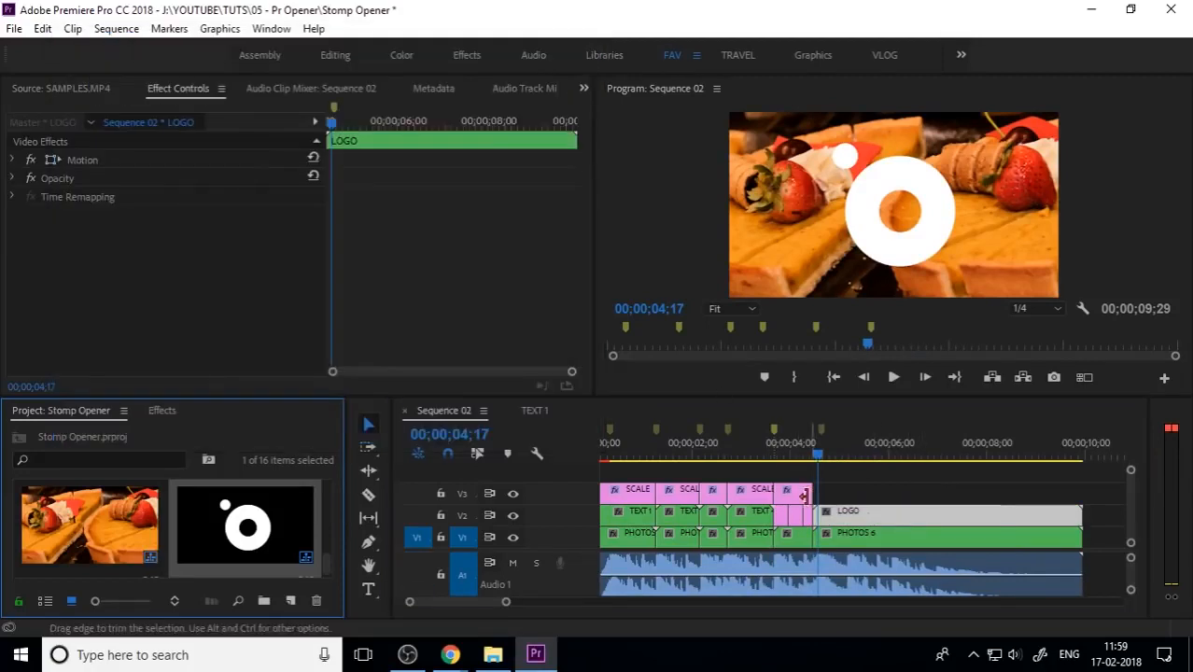
left_click(791, 492)
left_click_drag(805, 495, 927, 489)
left_click(869, 502)
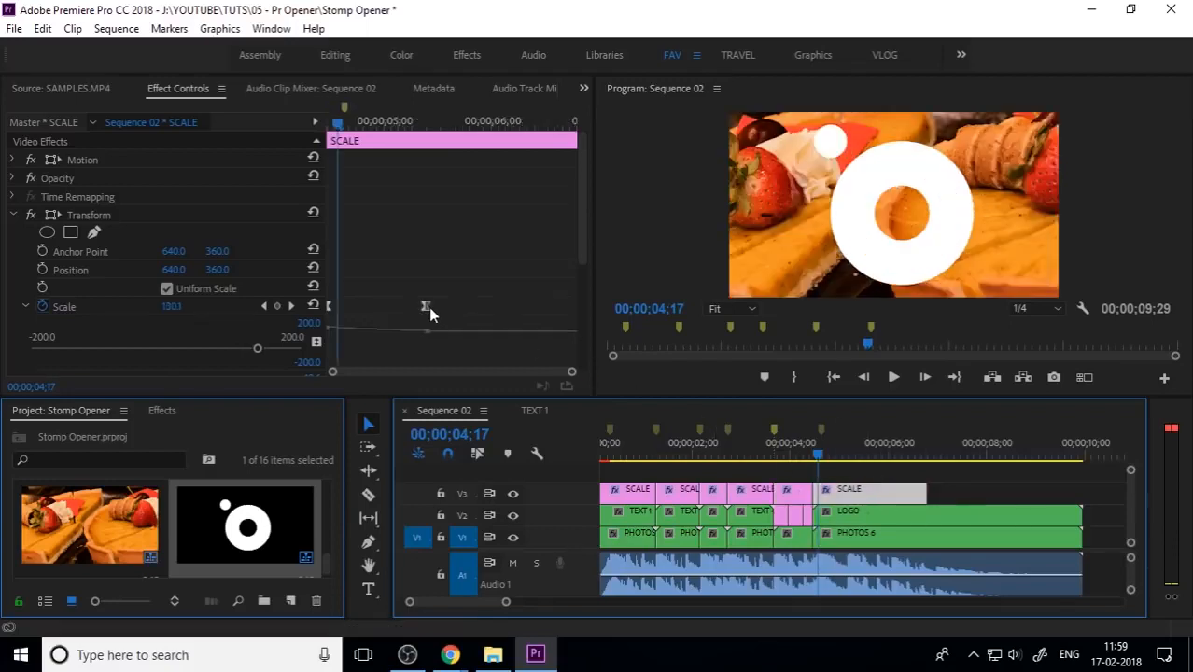
left_click_drag(338, 124, 275, 128)
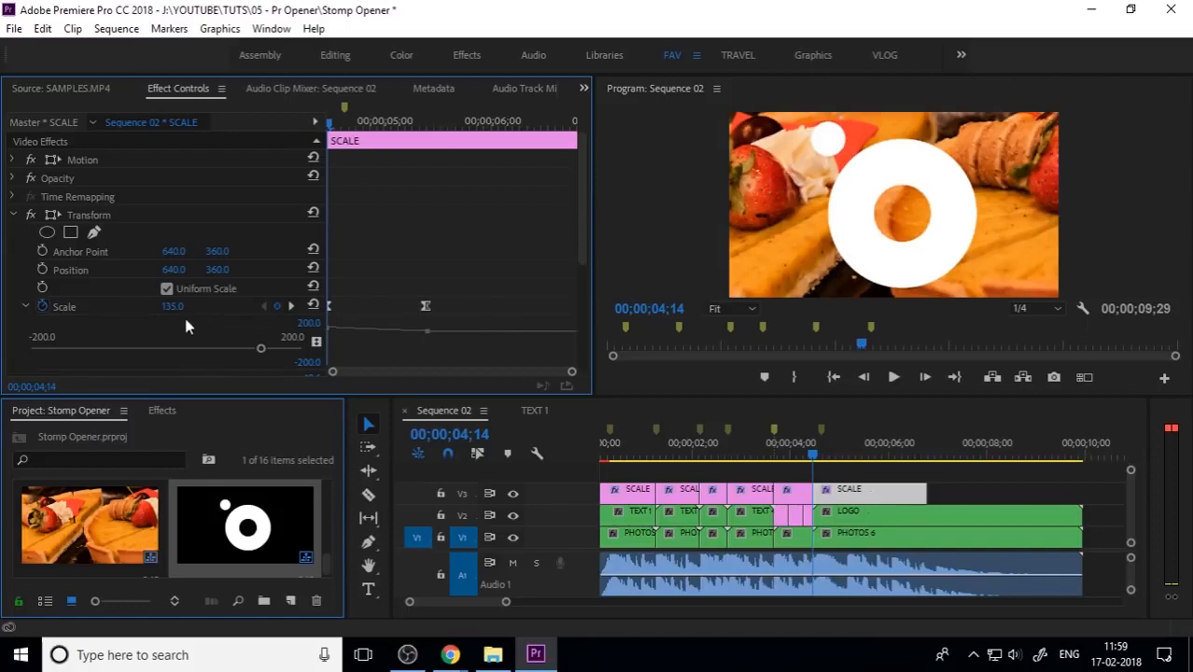
left_click_drag(171, 307, 75, 306)
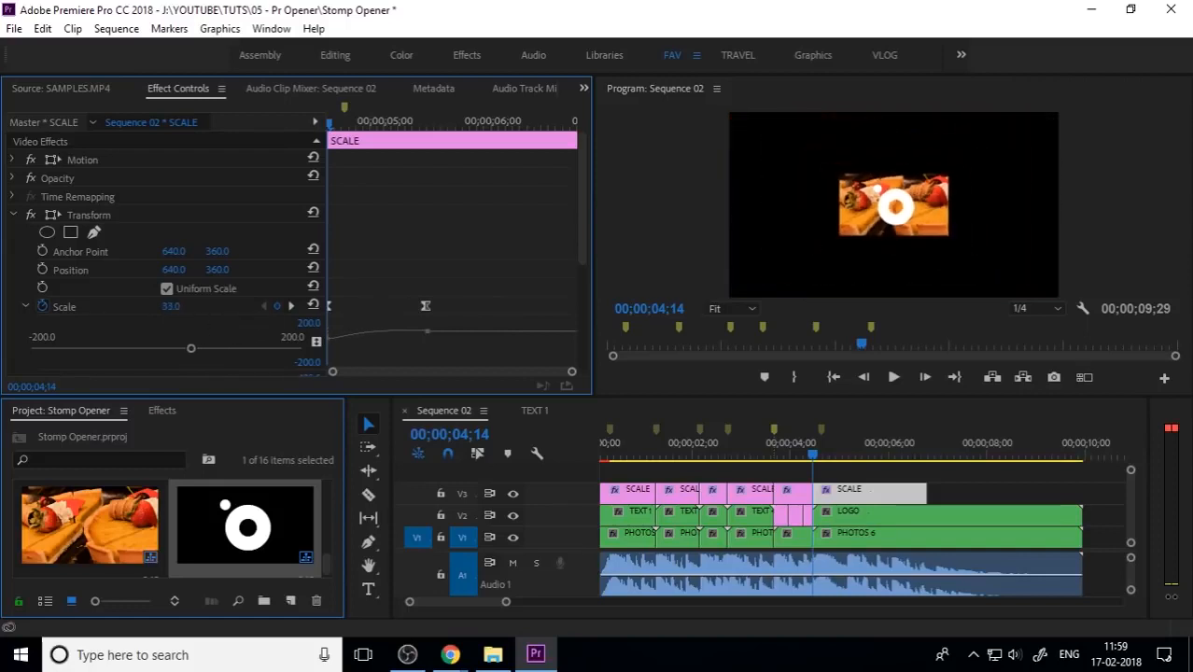
key("ctrl+z")
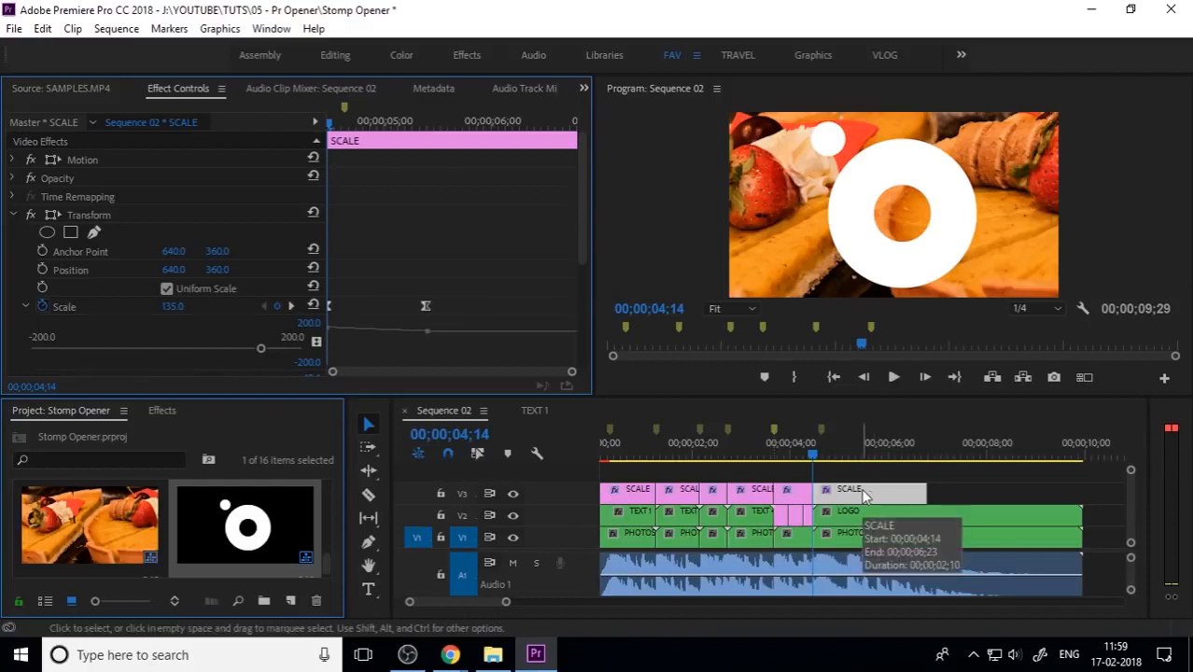
Scale 2.jpg to the frame size inside the PHOTOS 6 nest and return to Sequence 02
key("space")
key("space")
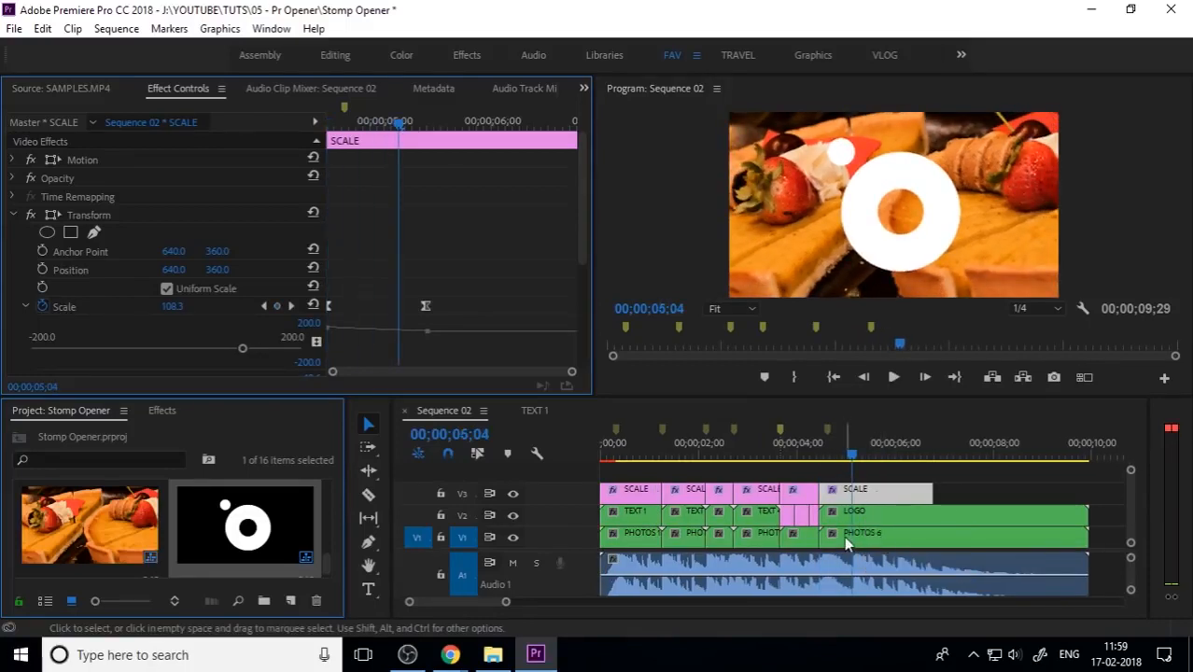
double_click(844, 536)
left_click(702, 516)
right_click(702, 517)
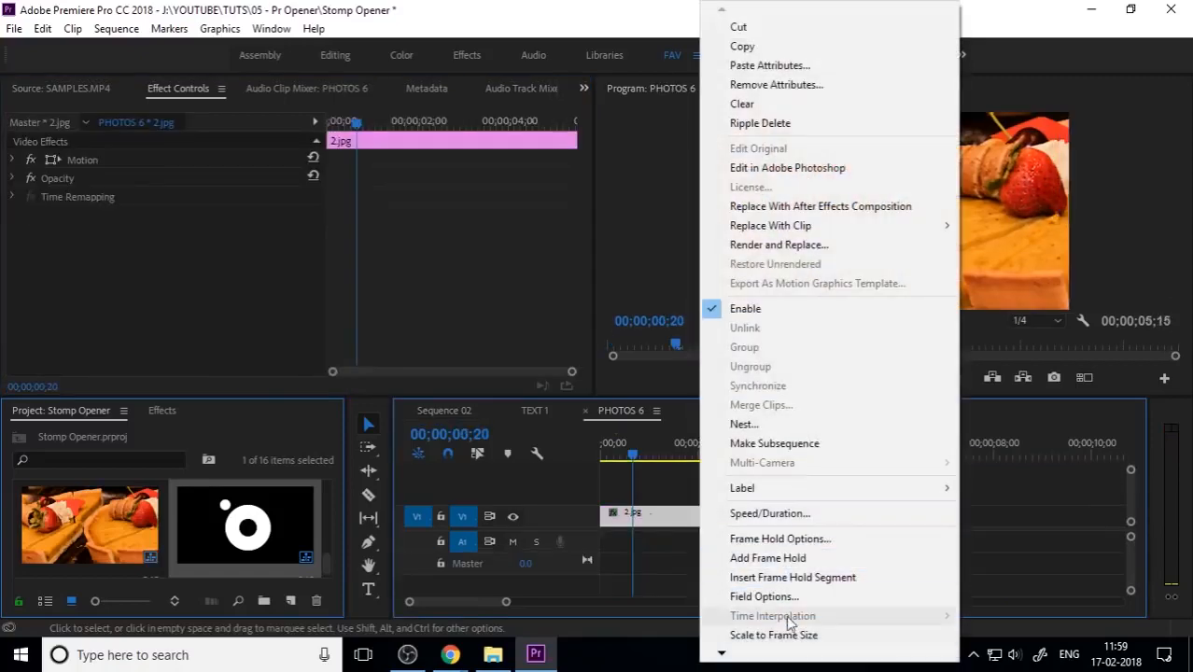
left_click(784, 635)
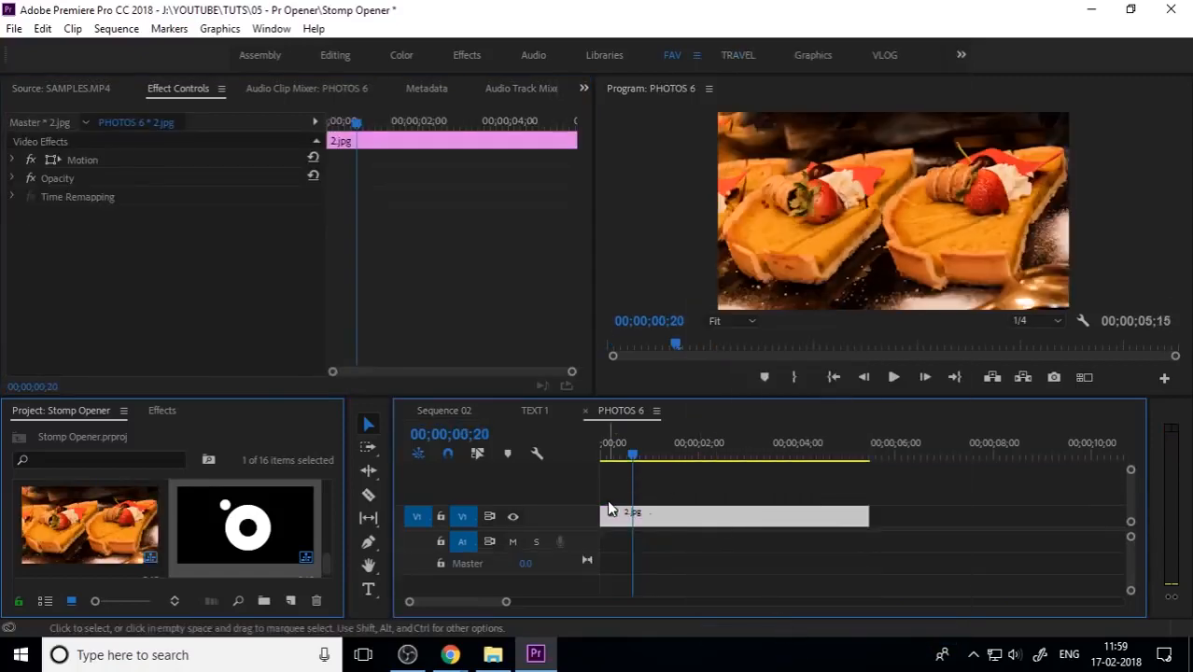
left_click(586, 412)
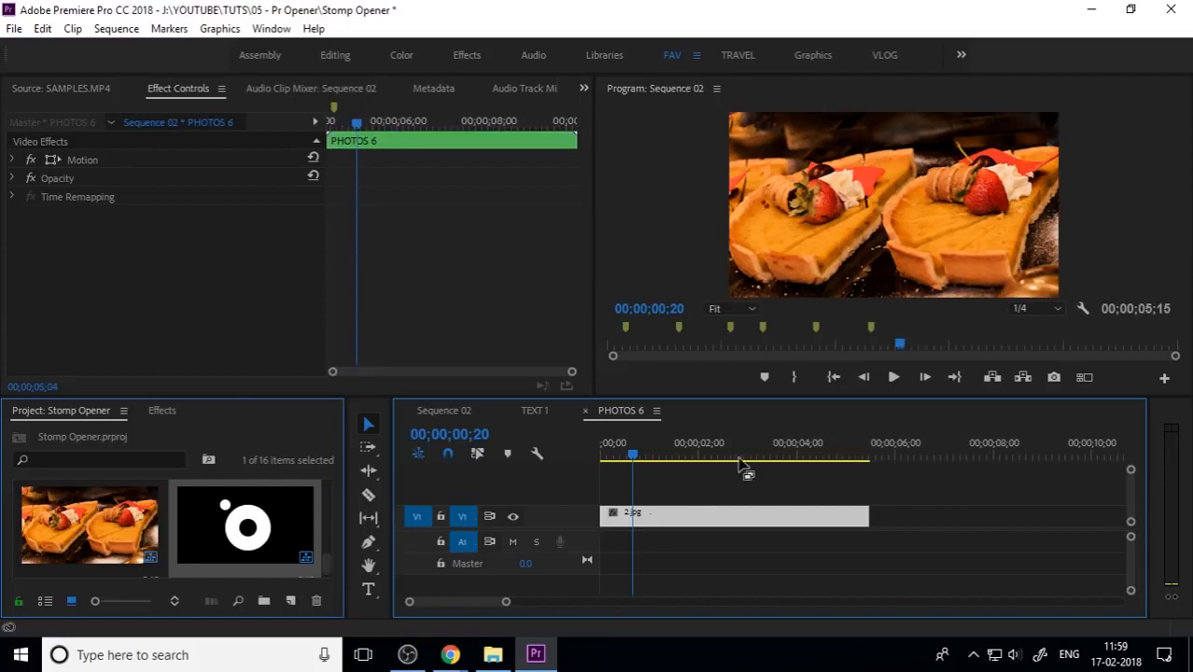
Open the LOGO nest and move the IPC LOGO CENTRE WHITE.png clip from V2 down to V1
left_click_drag(865, 455, 895, 478)
left_click(863, 517)
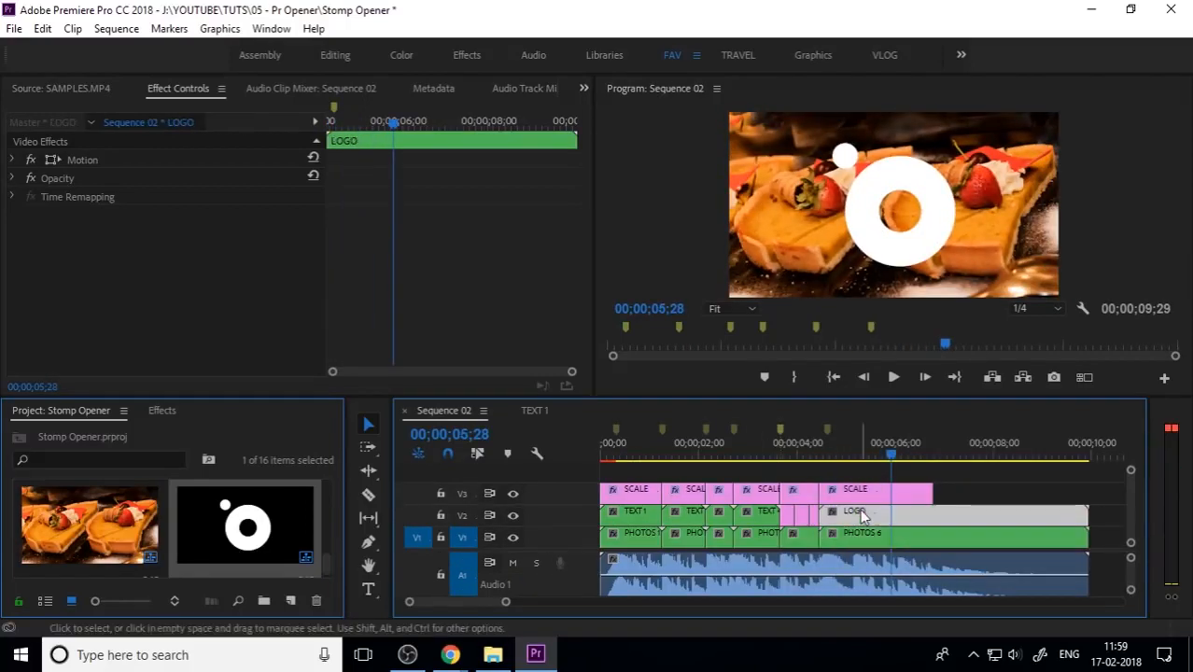
double_click(862, 516)
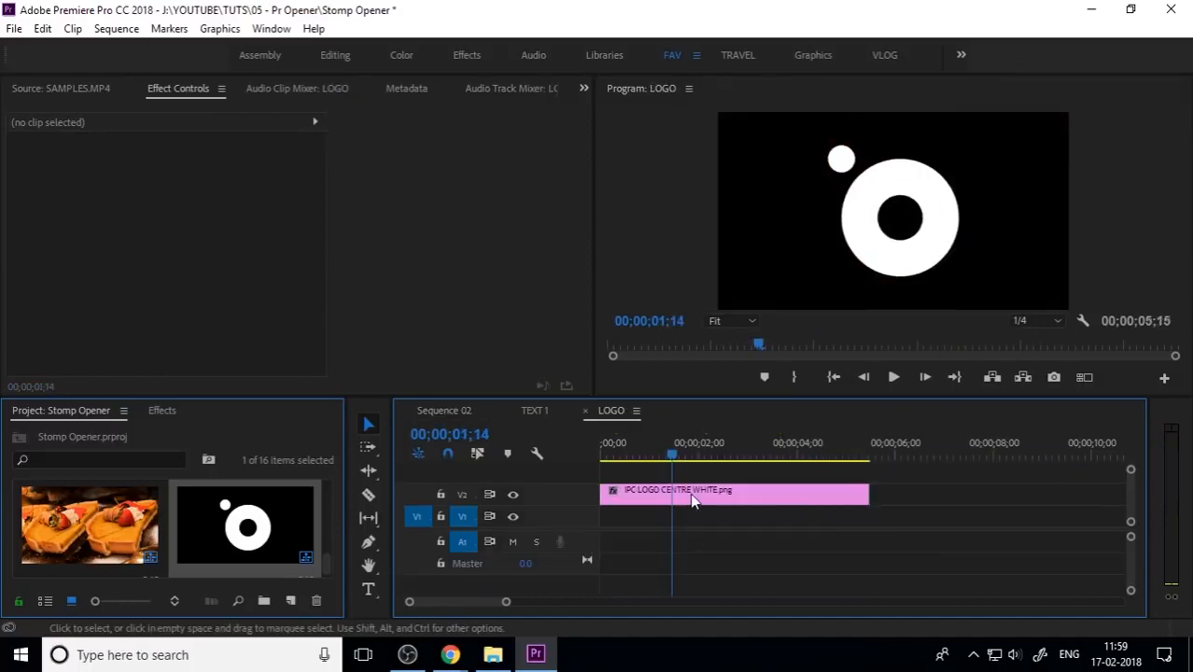
left_click_drag(651, 491, 650, 525)
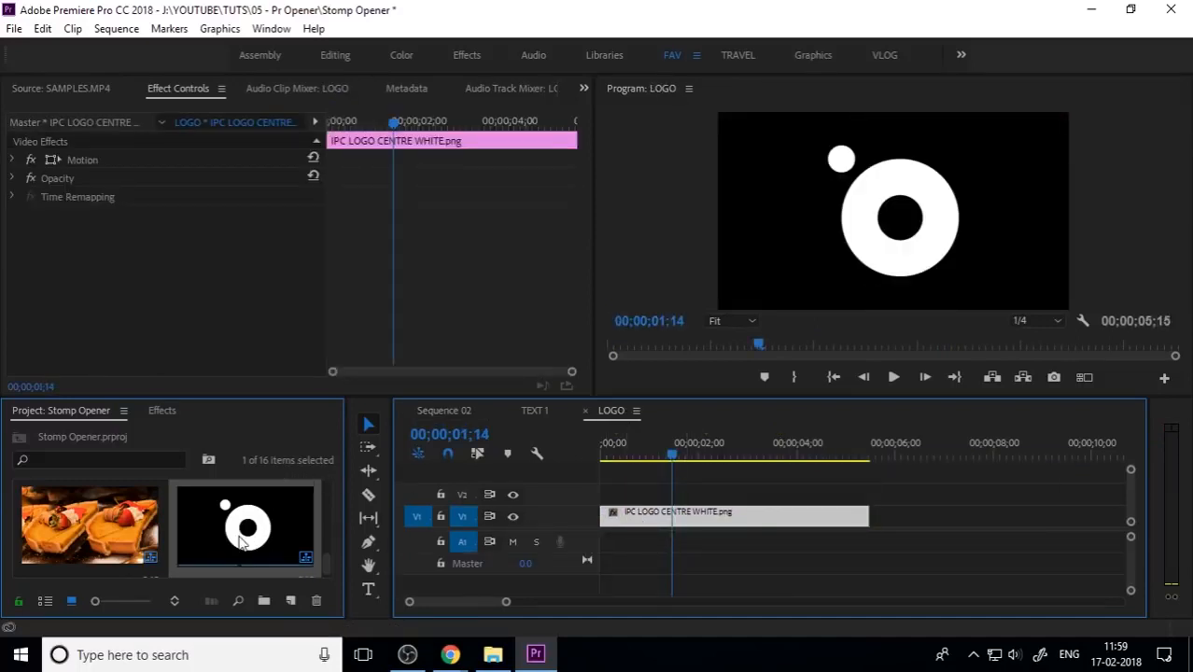
Copy the SCALE layer above LOGO in Sequence 02 onto V2 of the LOGO nest and fit it to the whole logo clip
scroll(241, 545, "up", 3)
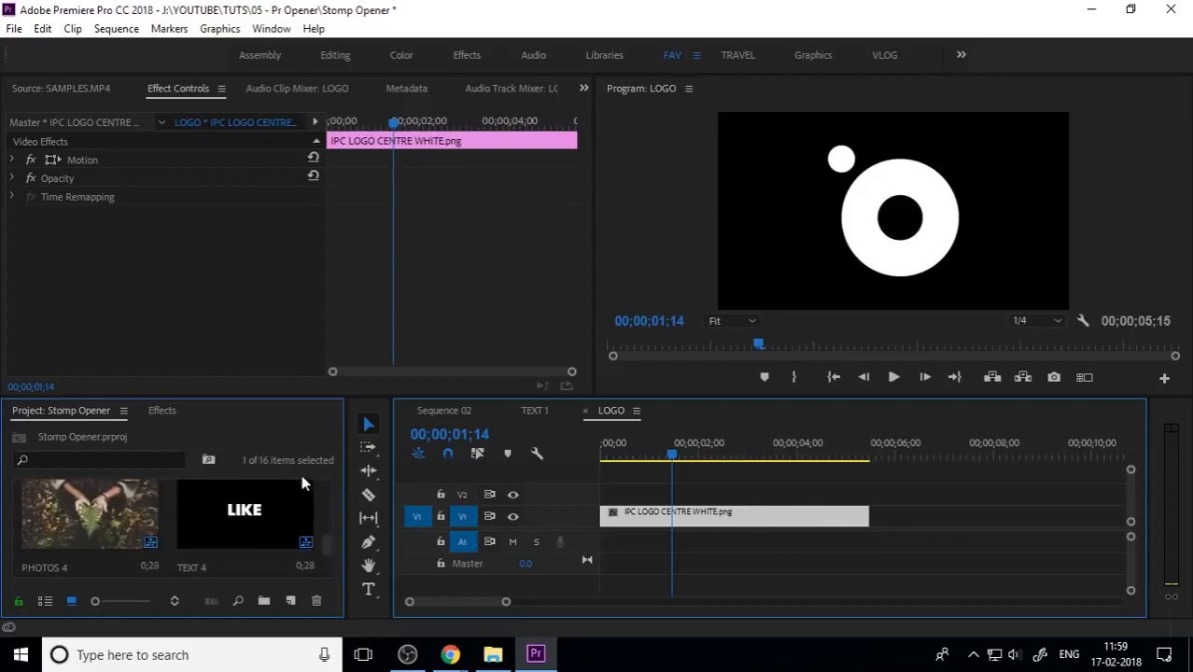
left_click(460, 410)
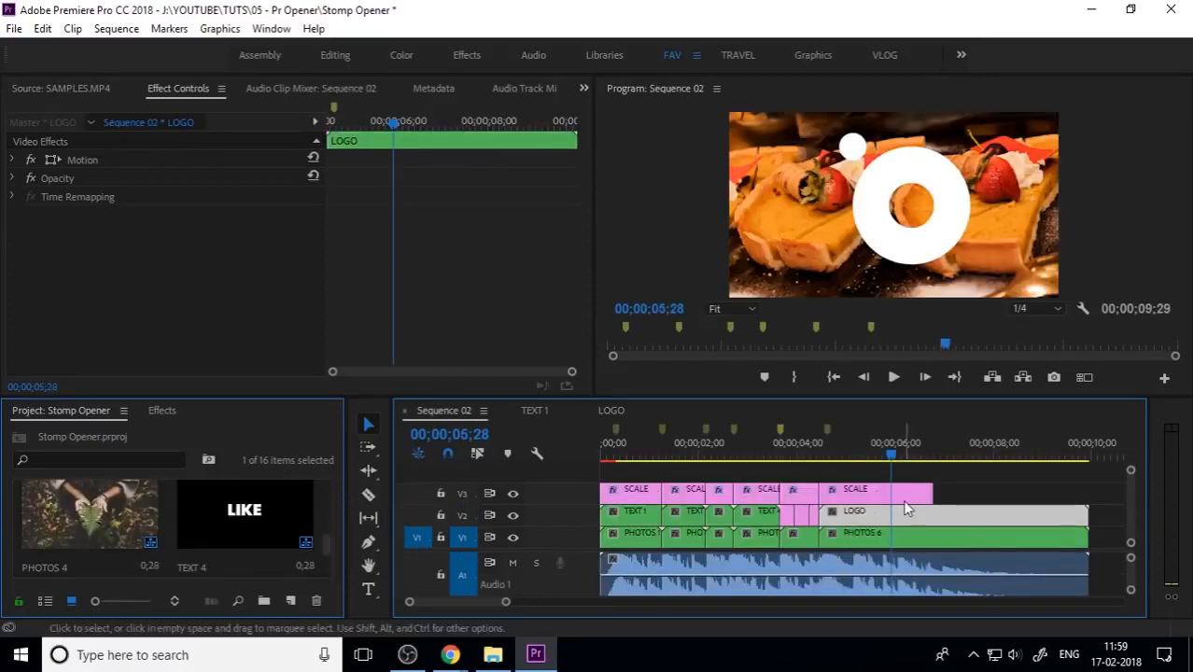
left_click(894, 495)
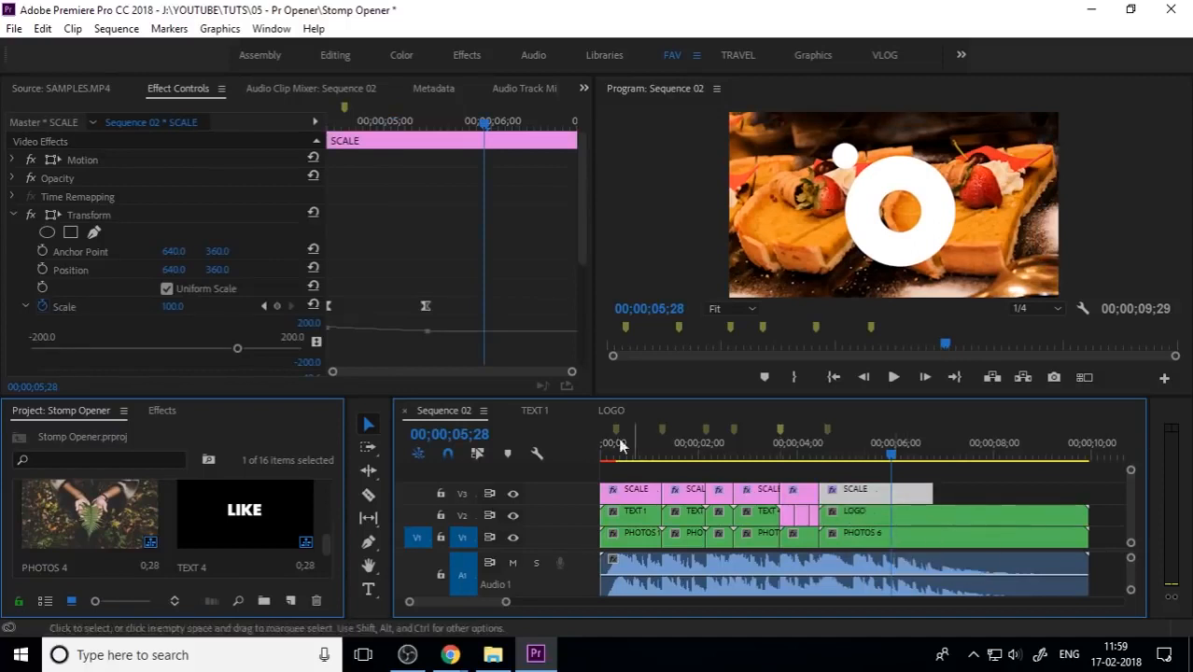
left_click(612, 411)
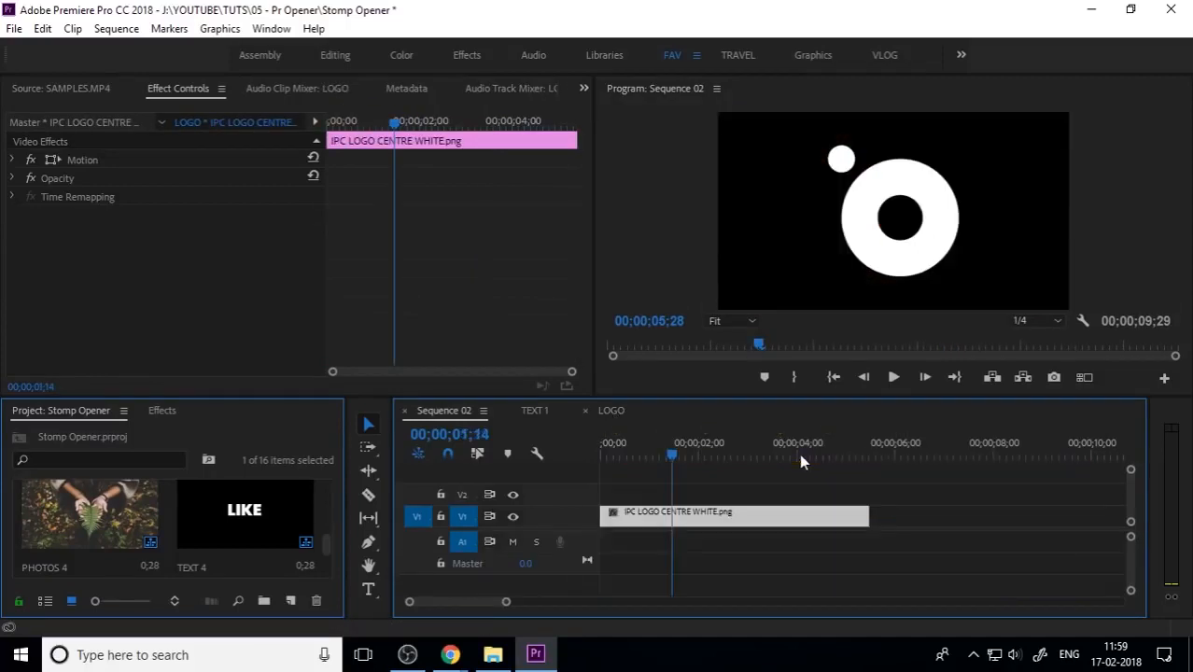
left_click(639, 488)
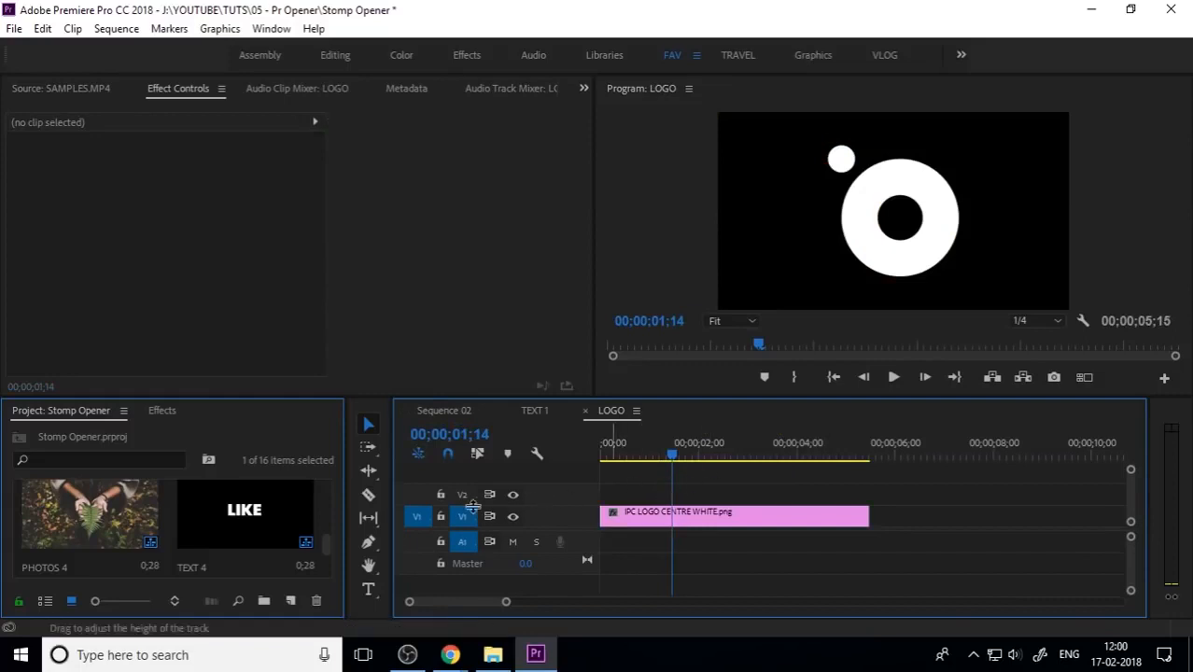
left_click(461, 494)
left_click(461, 517)
key("ctrl+v")
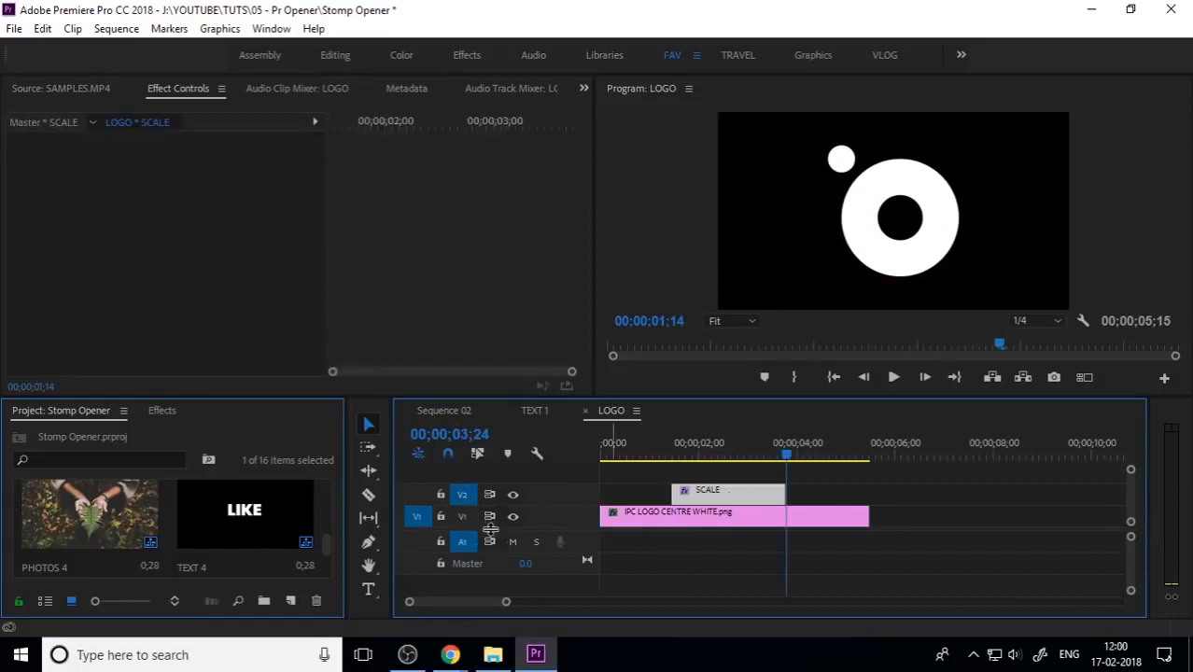
left_click(718, 495)
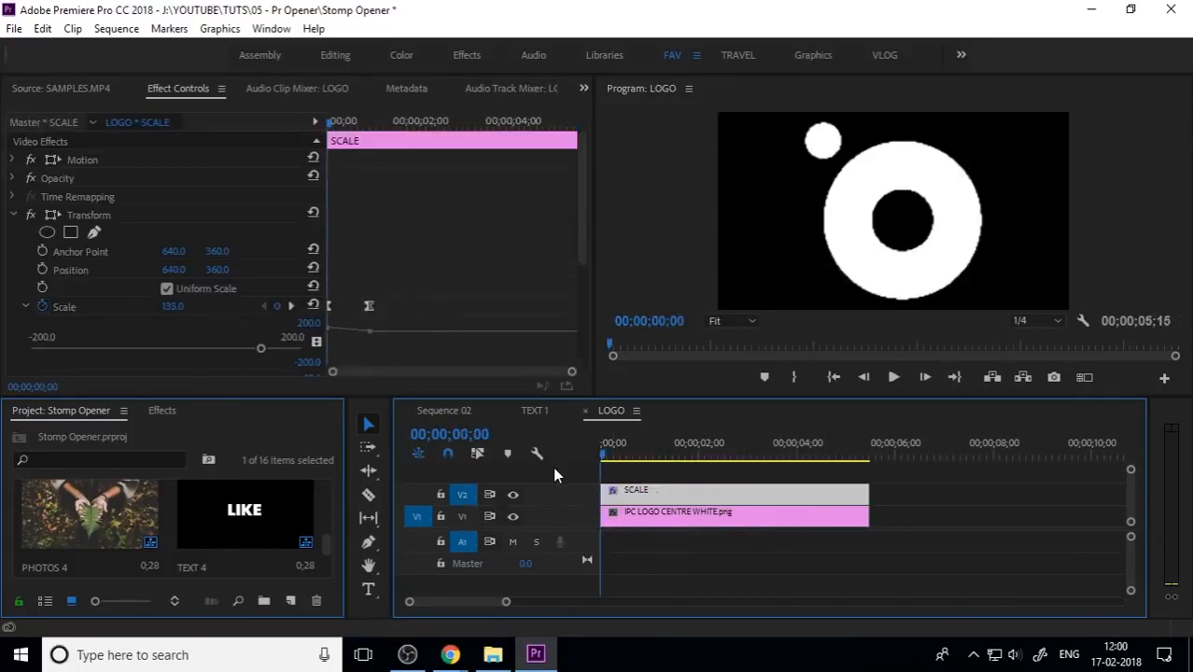
Set the first Transform Scale keyframe of the LOGO nest's SCALE layer to 12 and play back the logo section in Sequence 02
left_click_drag(173, 306, 48, 306)
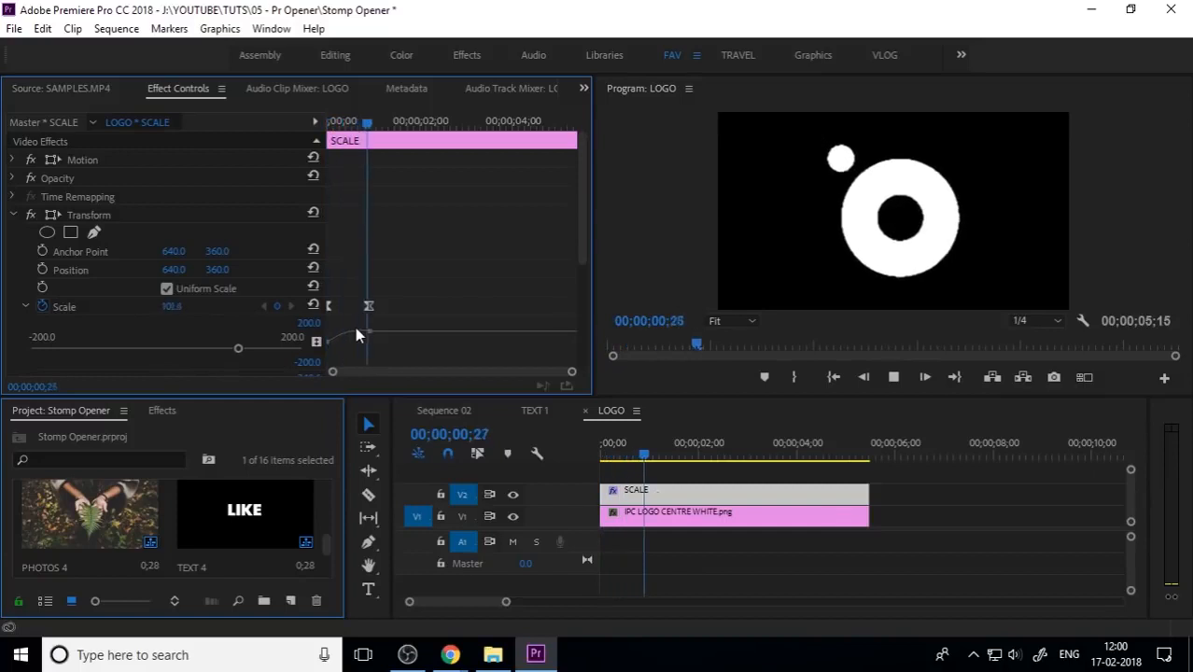
key("space")
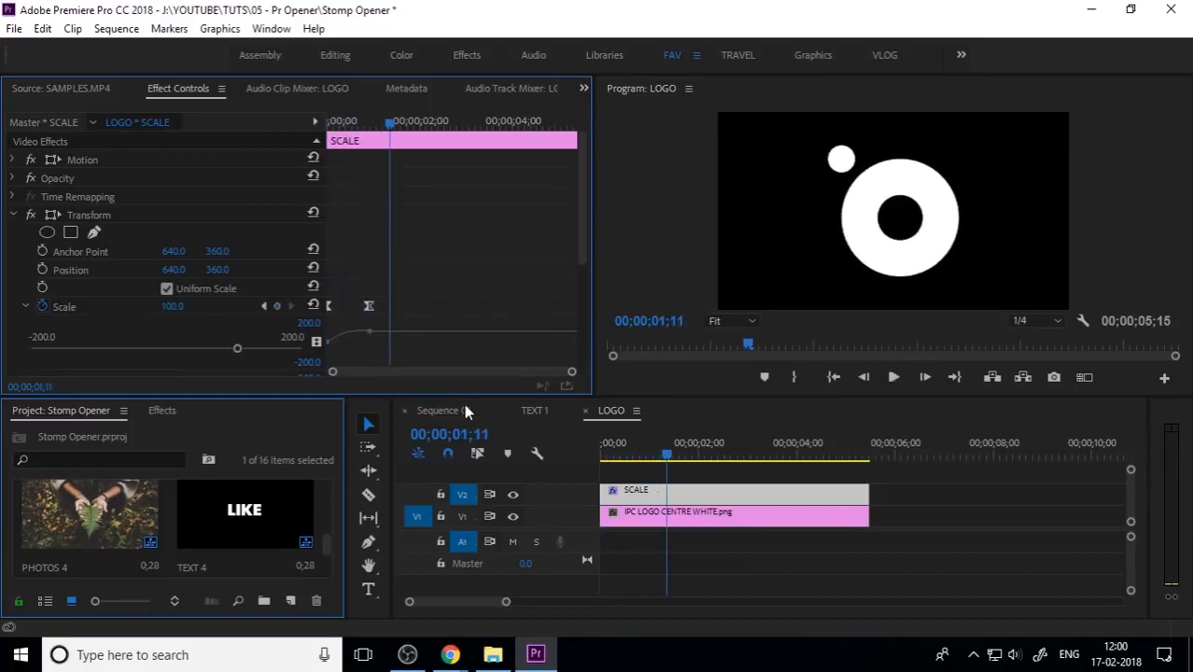
left_click(467, 411)
left_click(793, 453)
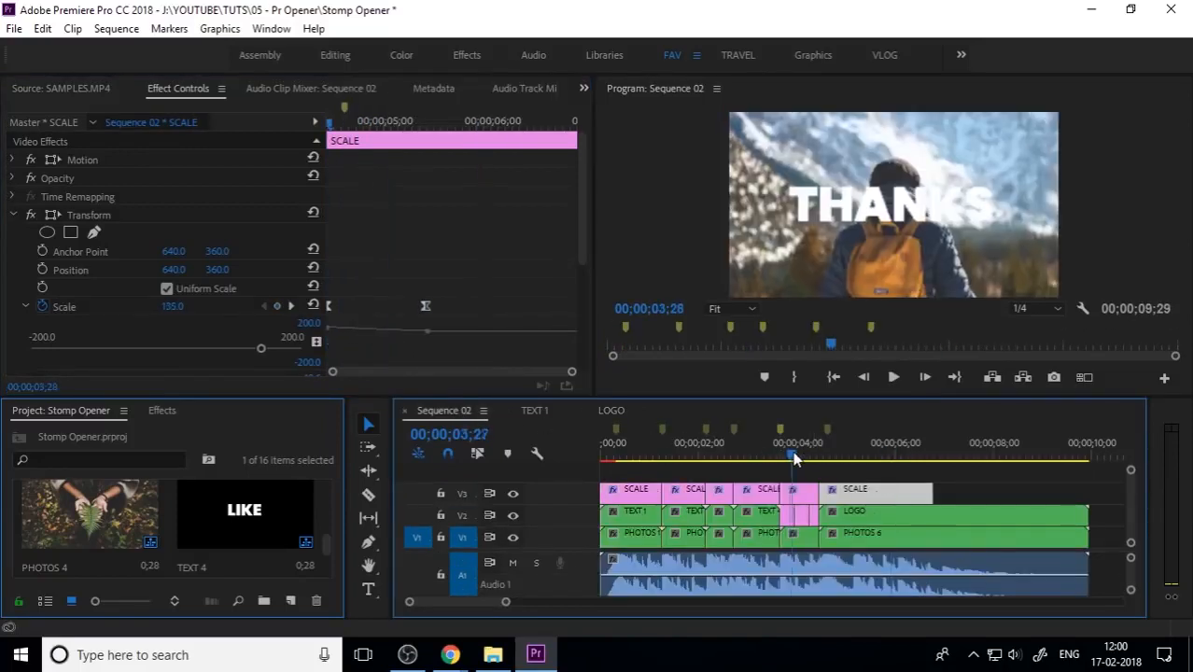
key("space")
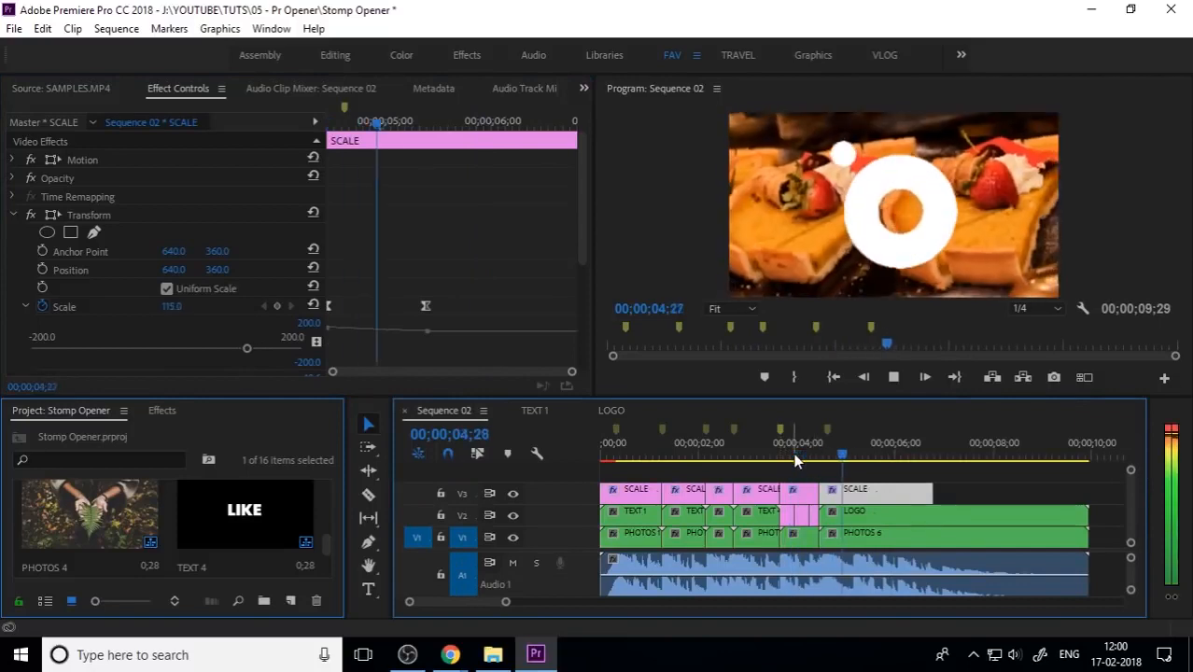
key("space")
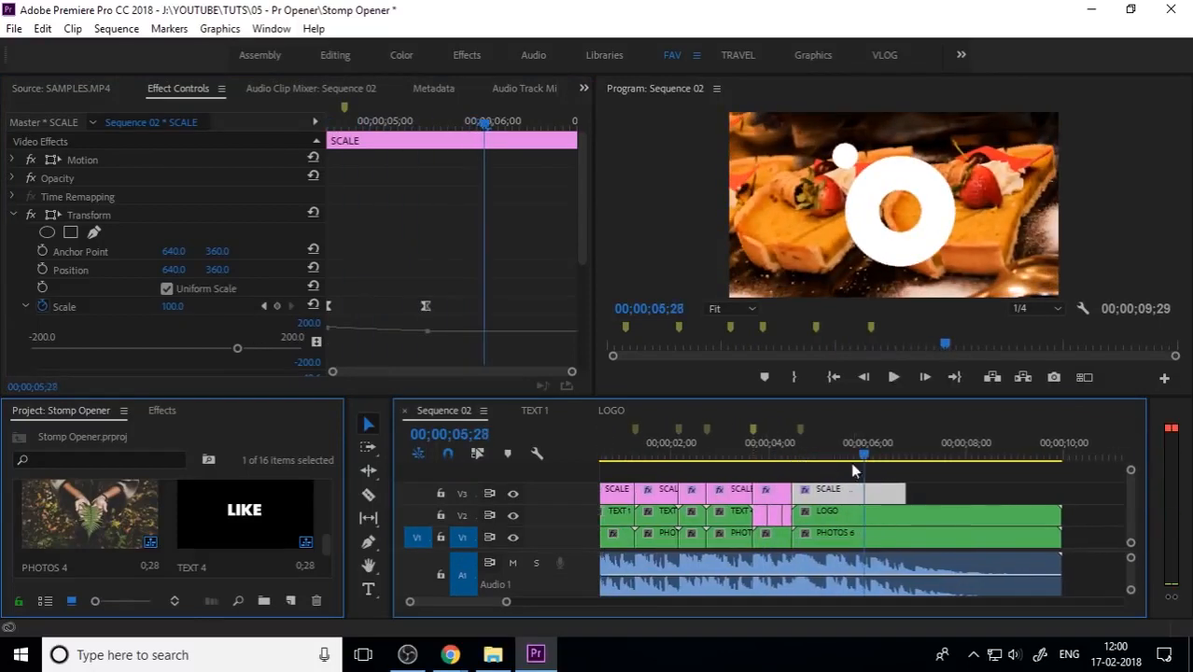
Set the Motion scale of IPC LOGO CENTRE WHITE.png in the LOGO nest to 54 and play it back from the start
left_click(850, 516)
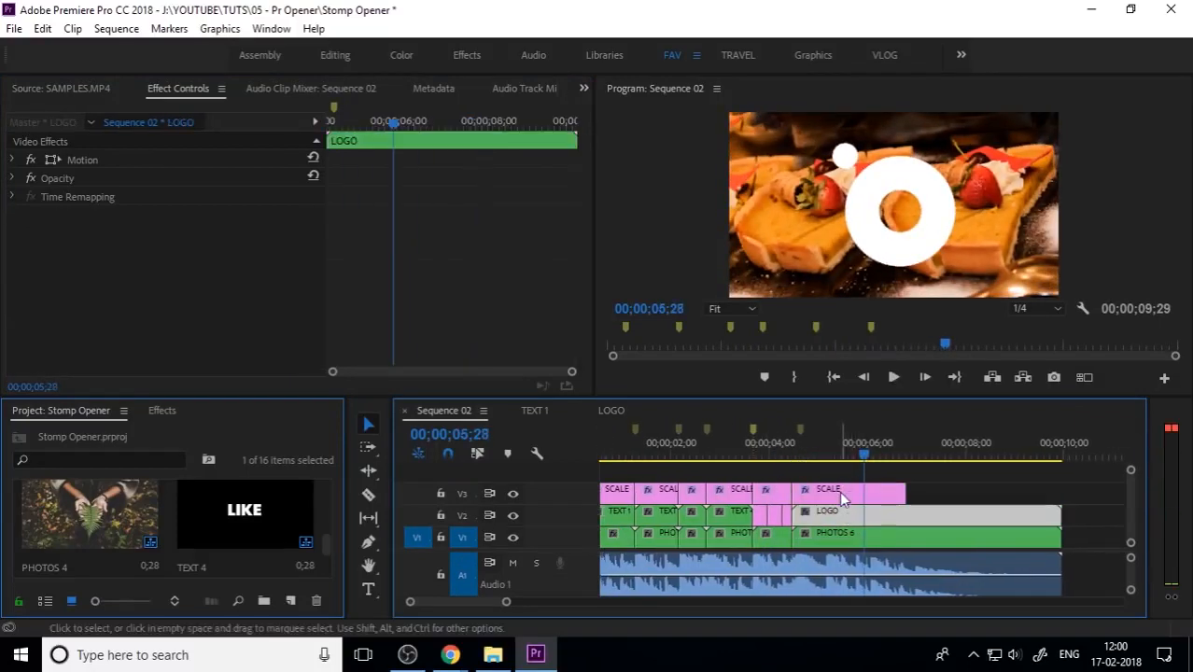
left_click(616, 410)
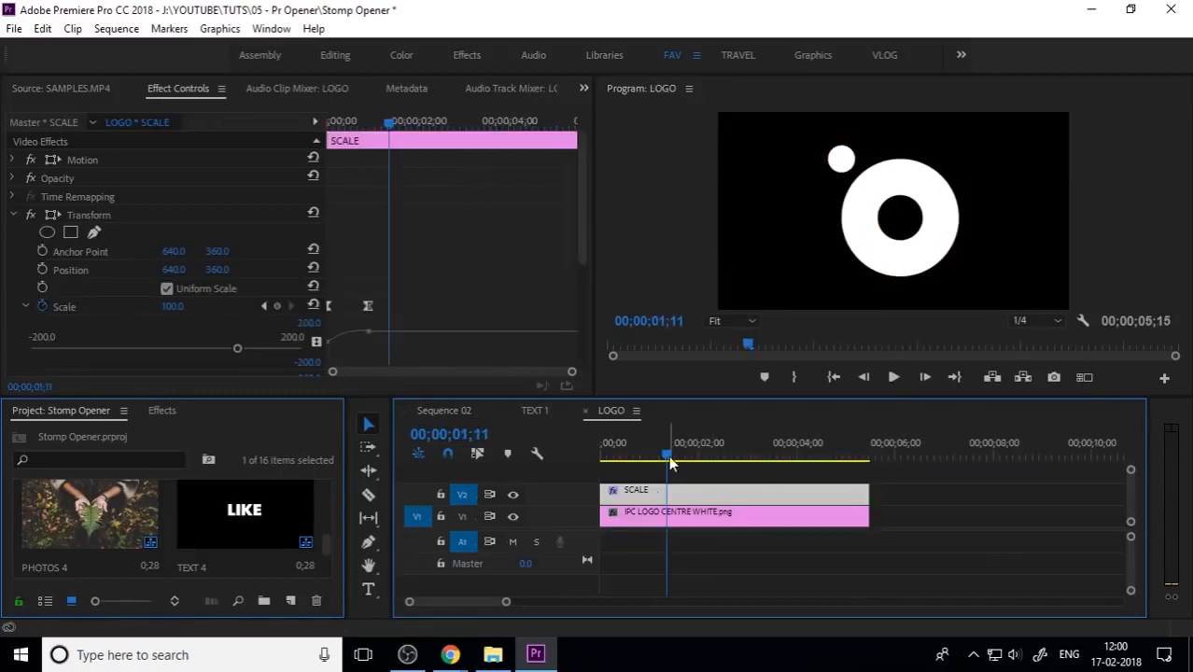
left_click(666, 513)
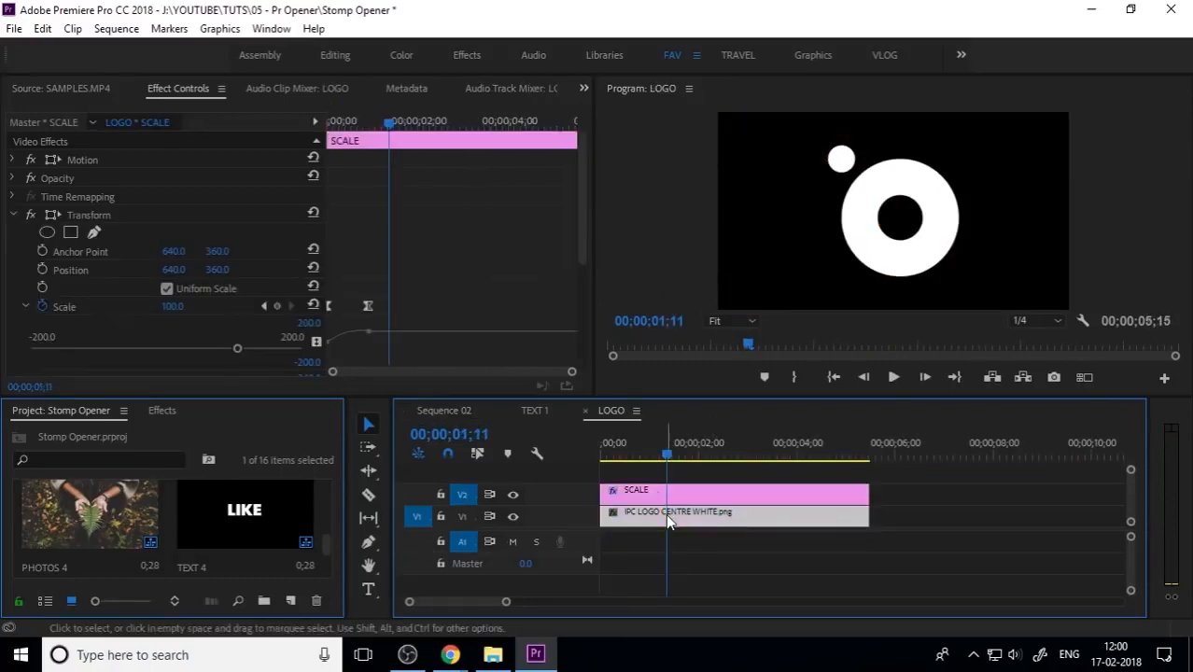
left_click(12, 160)
left_click_drag(172, 196, 130, 196)
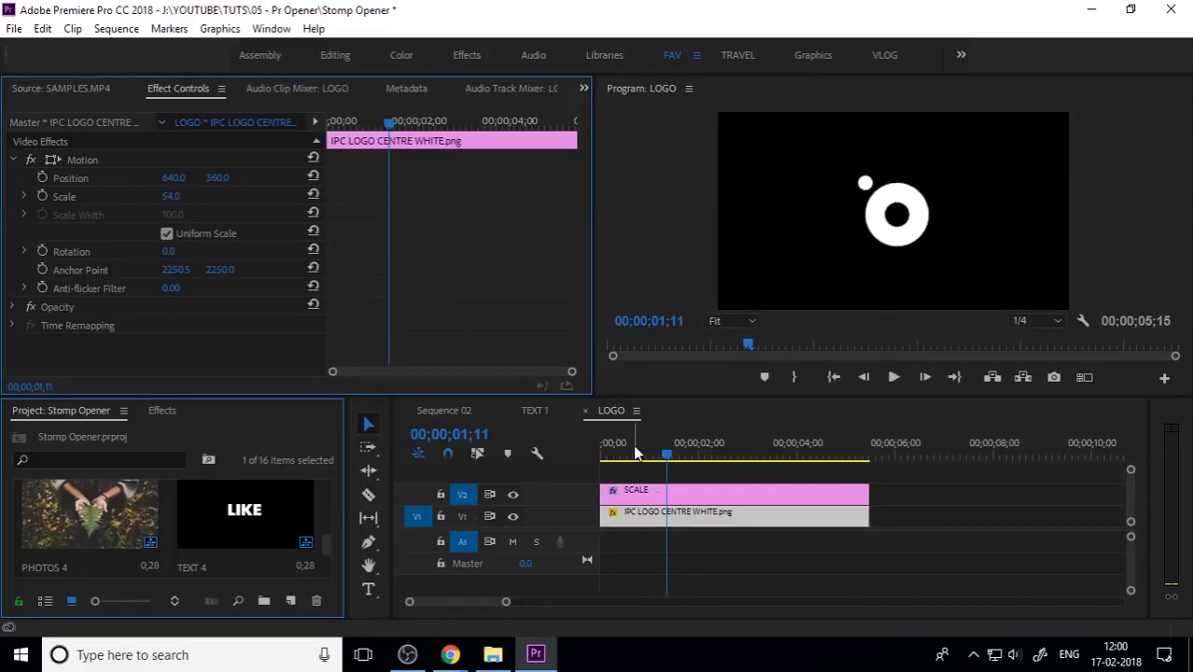
left_click_drag(633, 445, 586, 449)
key("space")
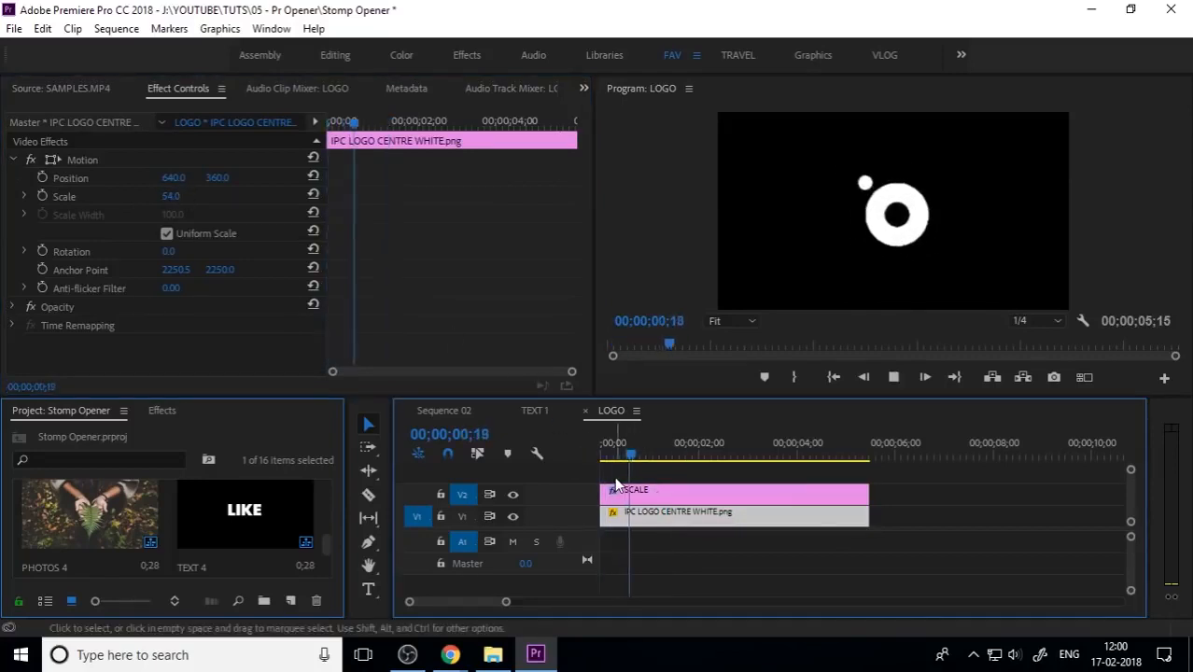
key("space")
Reshape the SCALE layer's Transform Scale keyframe curve in the LOGO nest for a faster start, preview it and return to Sequence 02
left_click(660, 497)
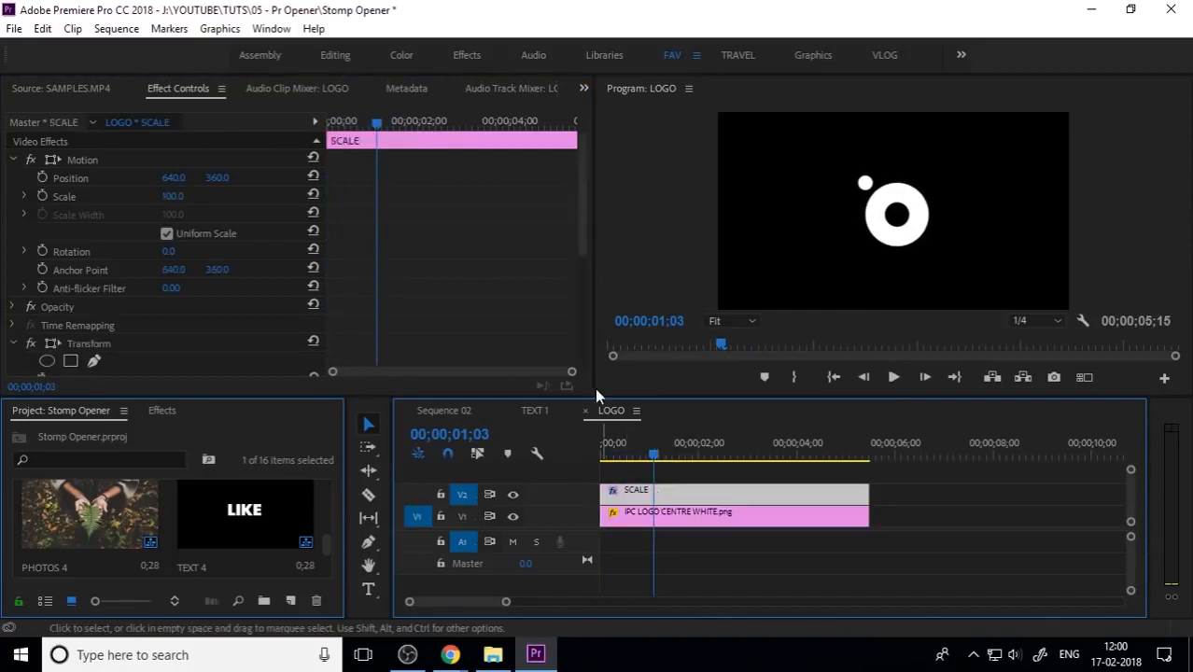
left_click_drag(581, 246, 584, 349)
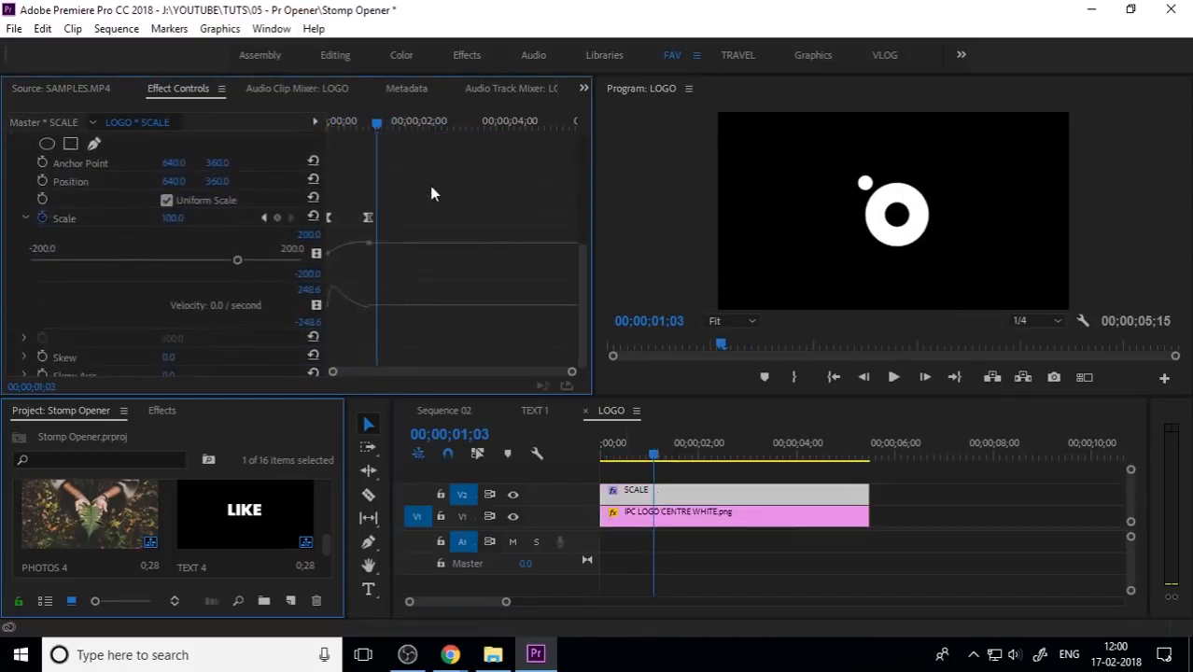
left_click_drag(432, 193, 301, 270)
left_click(576, 453)
key("Home")
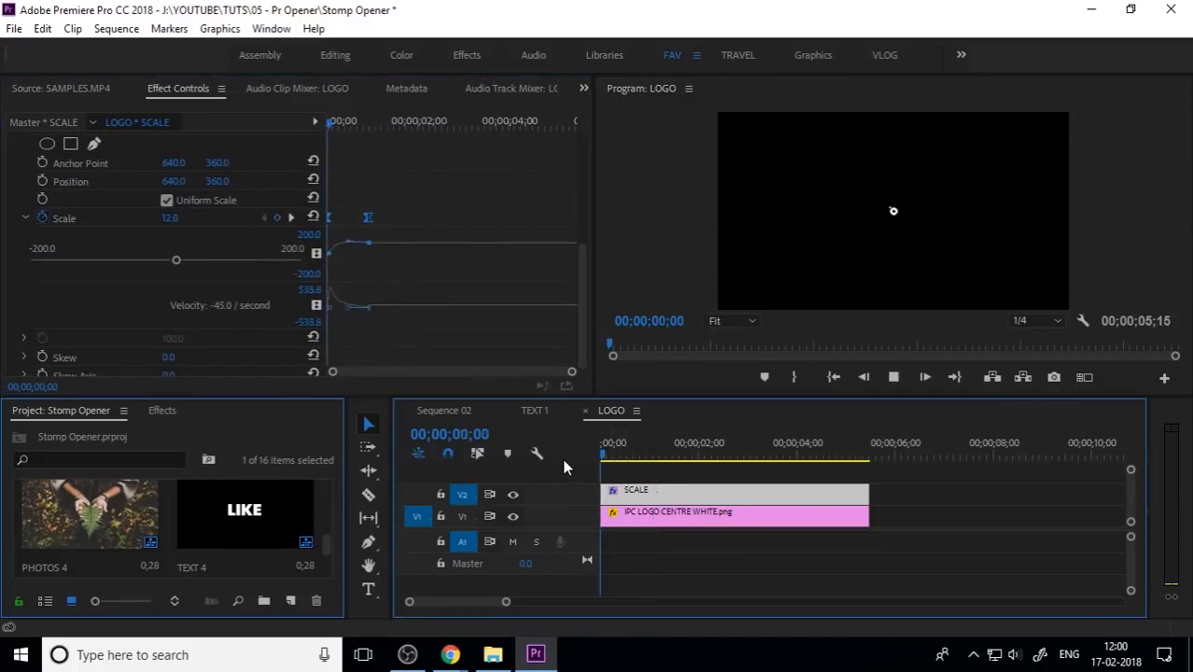
key("space")
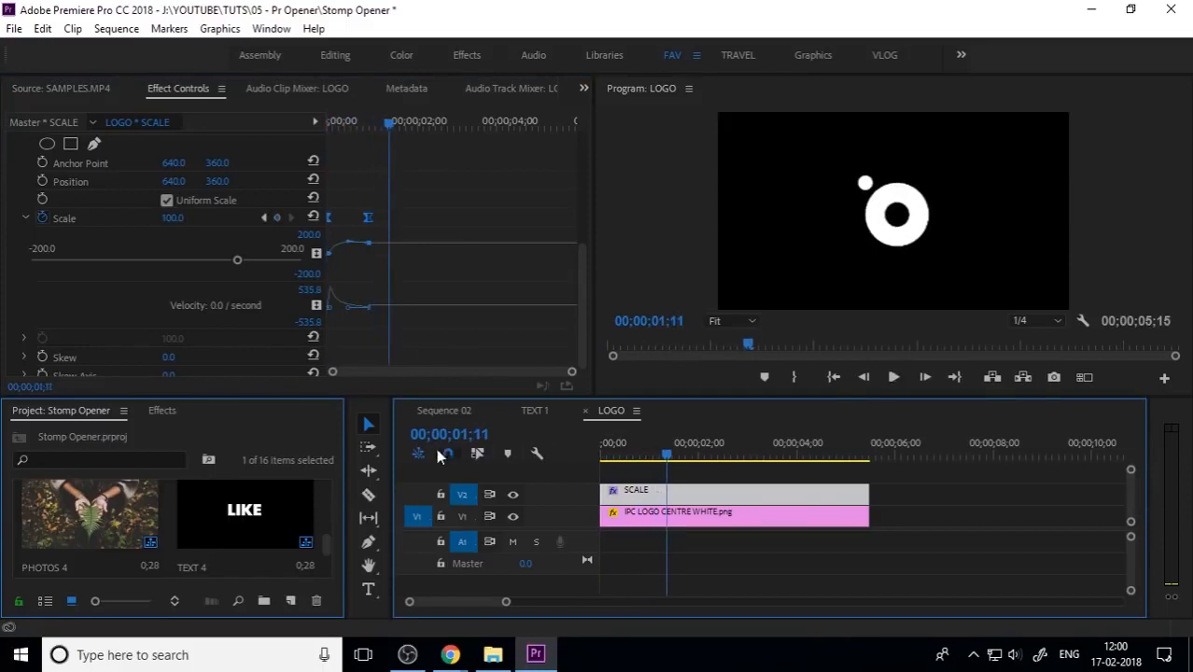
left_click(448, 411)
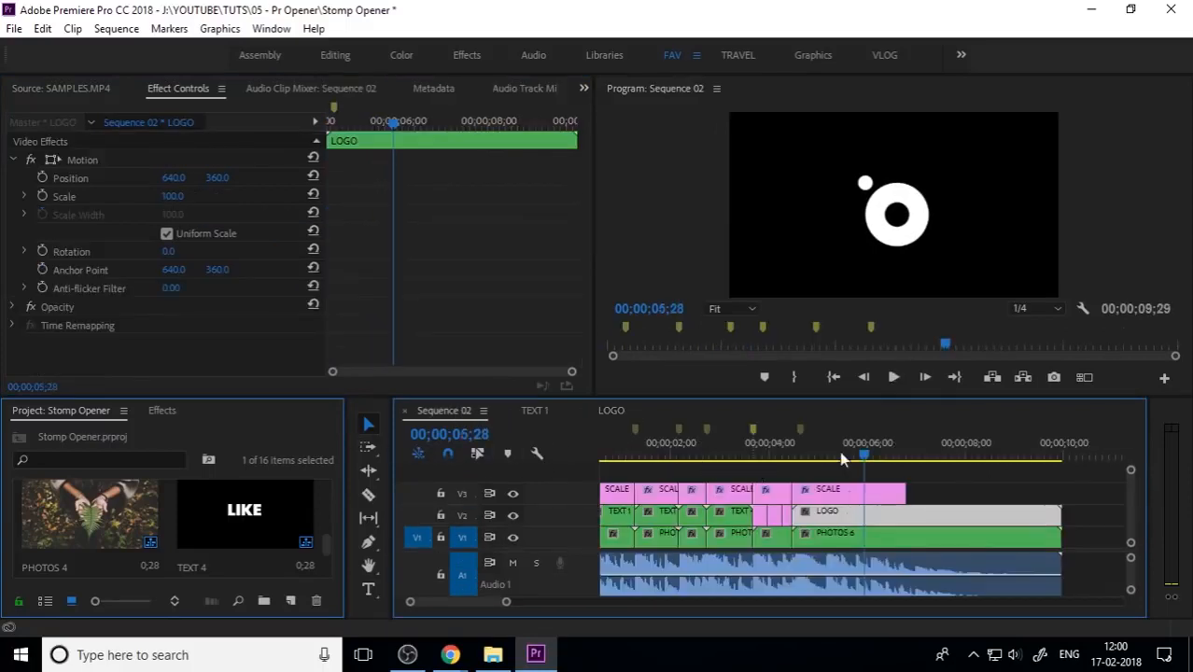
Play back the closing logo section of Sequence 02
left_click(753, 458)
key("space")
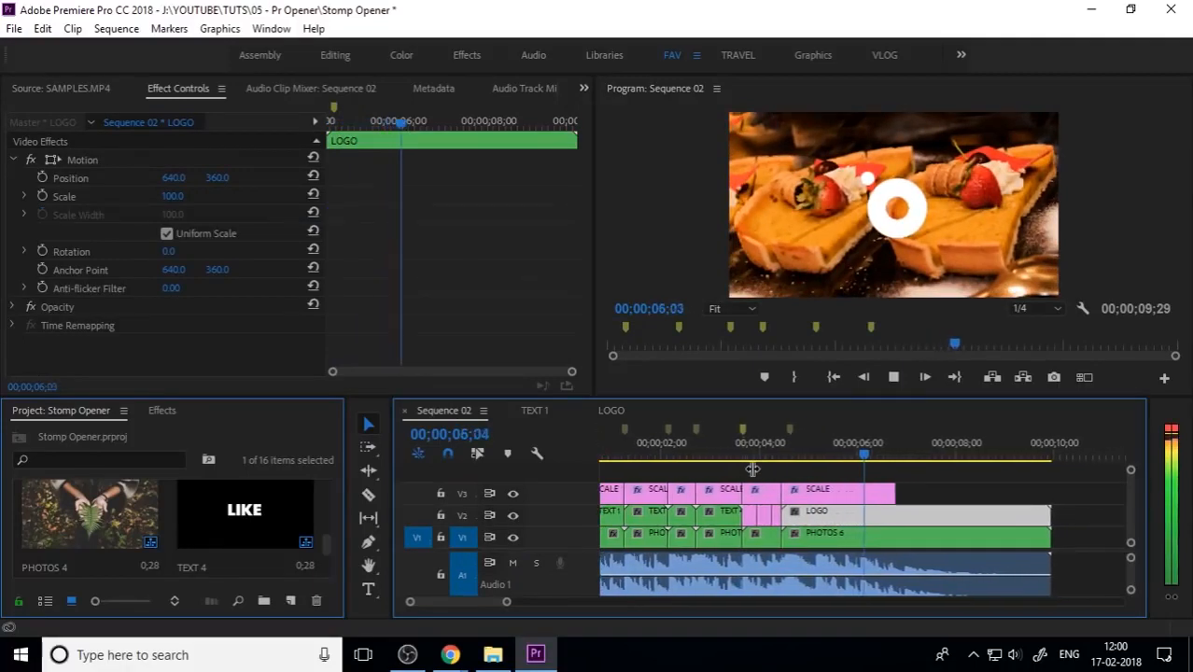
key("space")
Set the playback resolution to Full and extend the SCALE layer above LOGO to the end of the logo clip
left_click(1034, 309)
left_click(1032, 321)
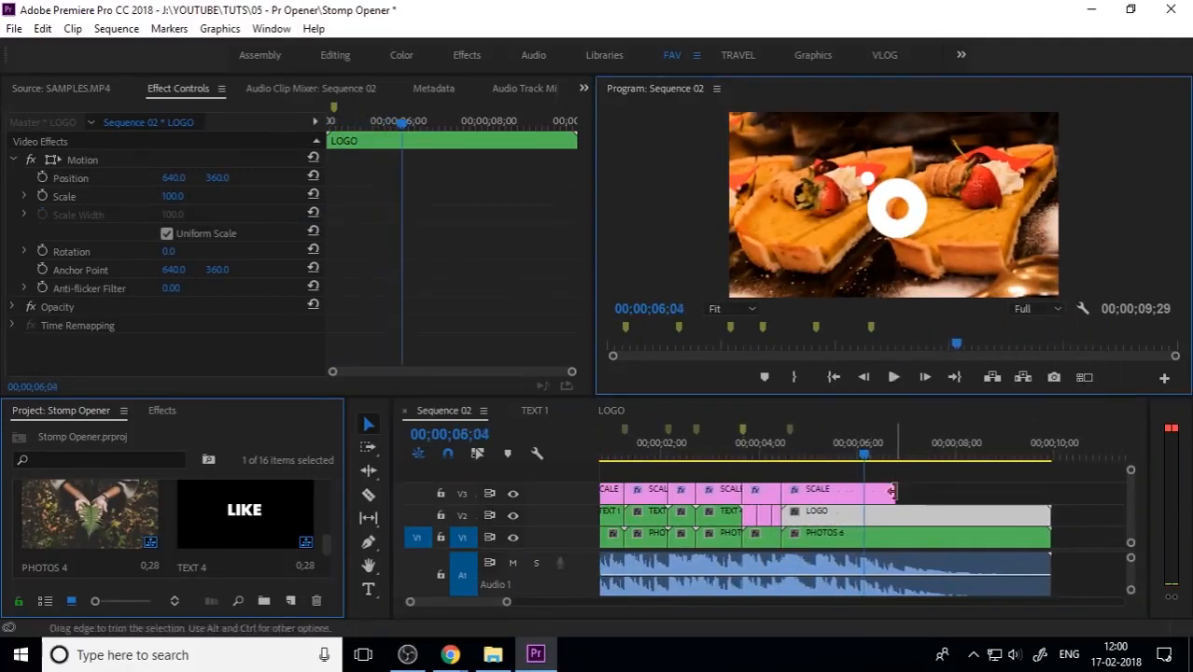
left_click_drag(892, 492, 1051, 492)
key("minus")
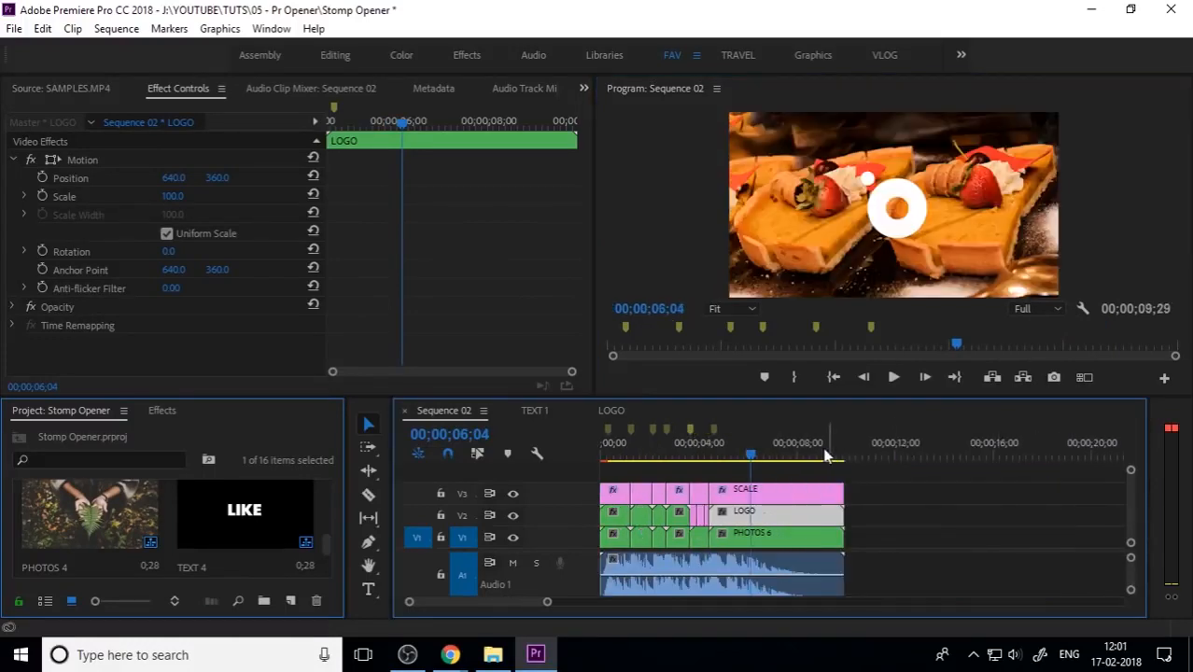
Open the PHOTOS 6 nest, create a Black Video and place it on V2 over the whole 2.jpg clip
double_click(756, 528)
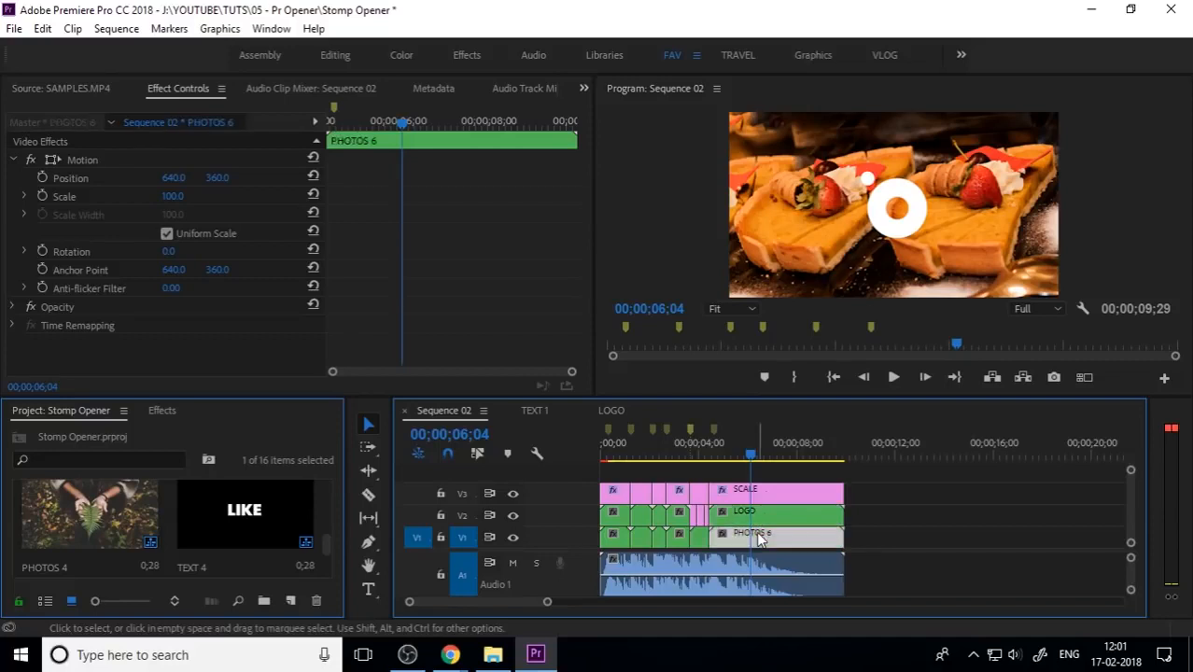
left_click(621, 502)
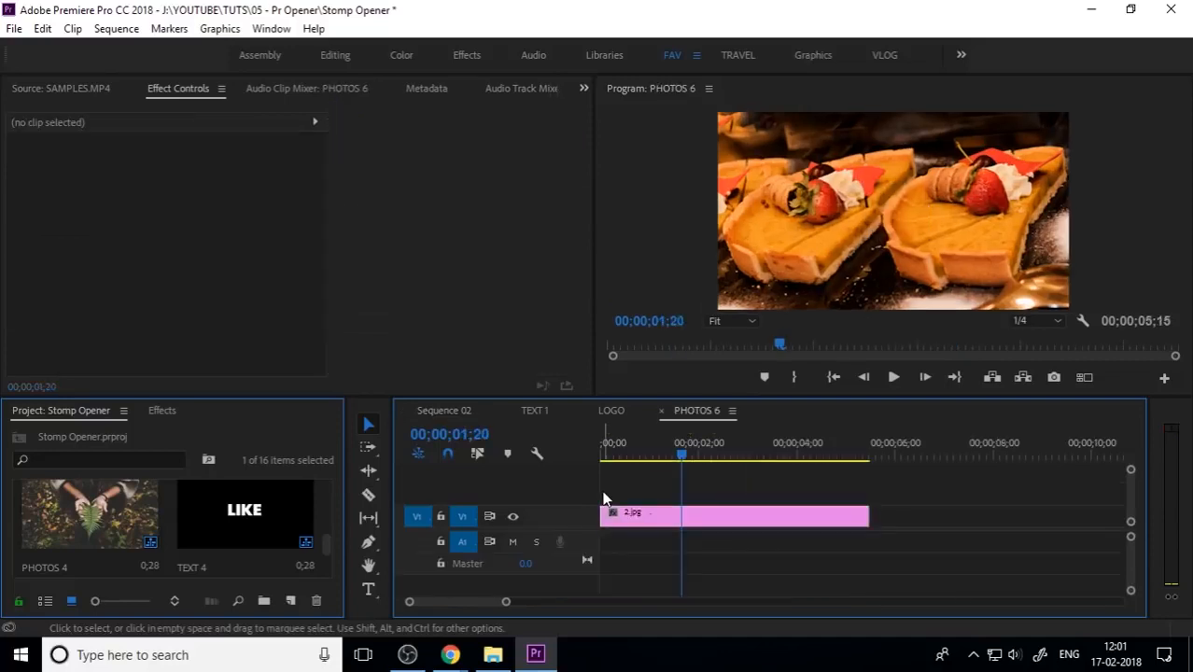
left_click(292, 600)
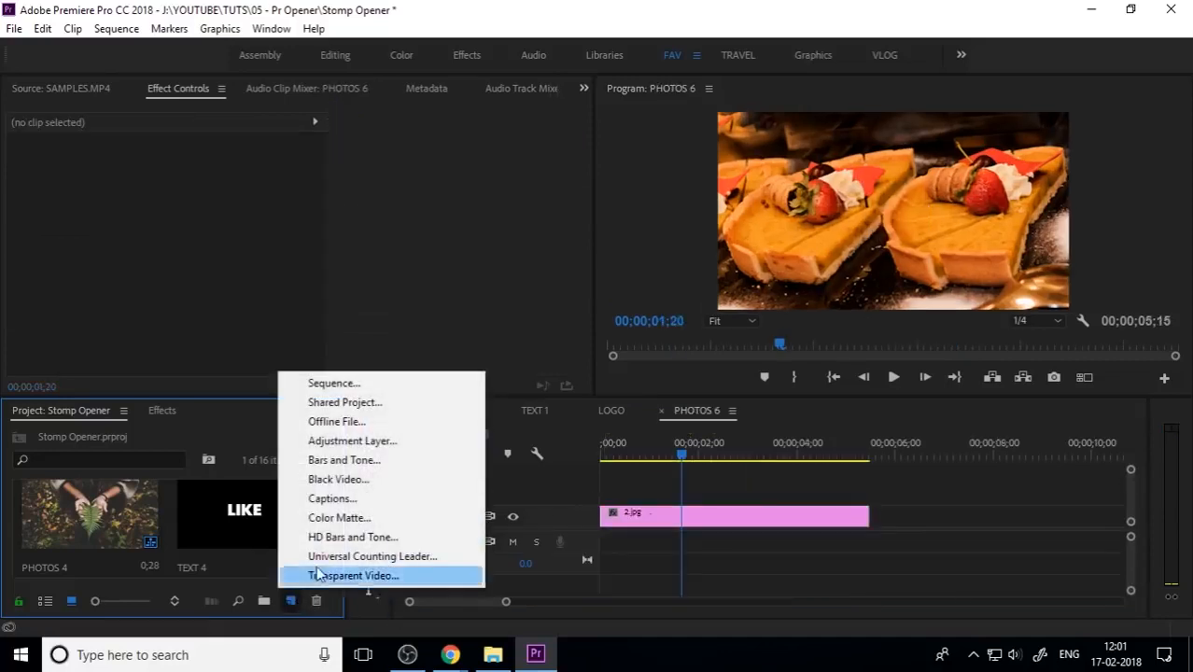
left_click(336, 479)
left_click(626, 388)
left_click_drag(90, 513, 868, 494)
left_click(695, 491)
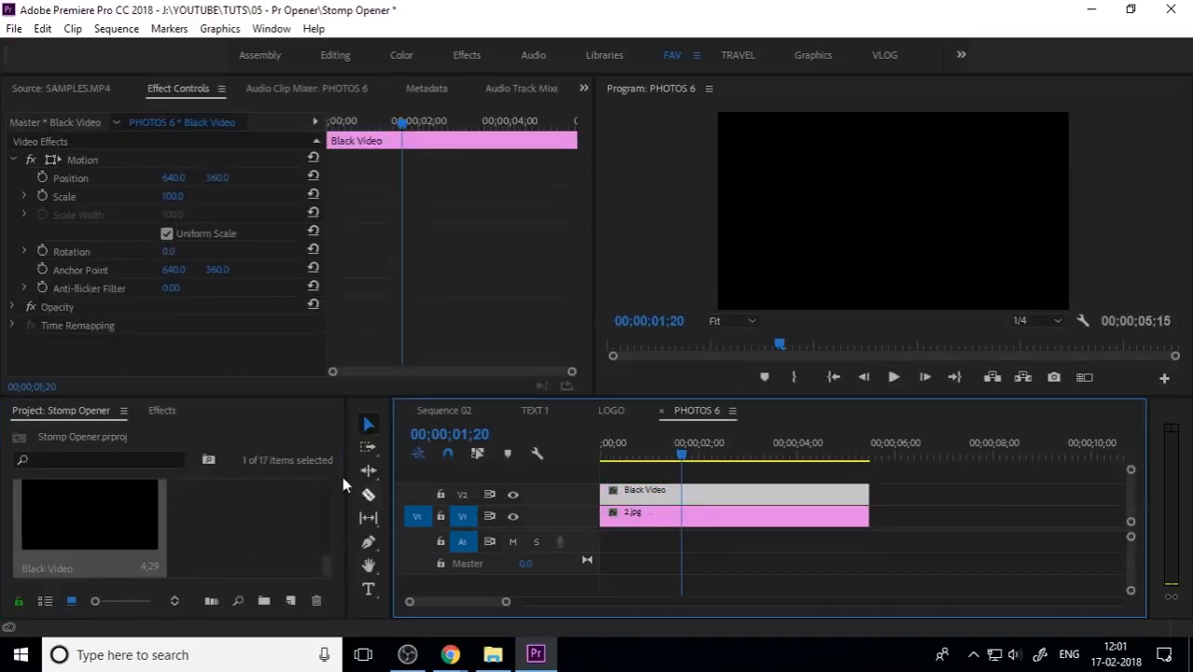
Turn off Opacity keyframing on the Black Video, lower its opacity to darken the photo beneath, and return to Sequence 02
left_click(13, 307)
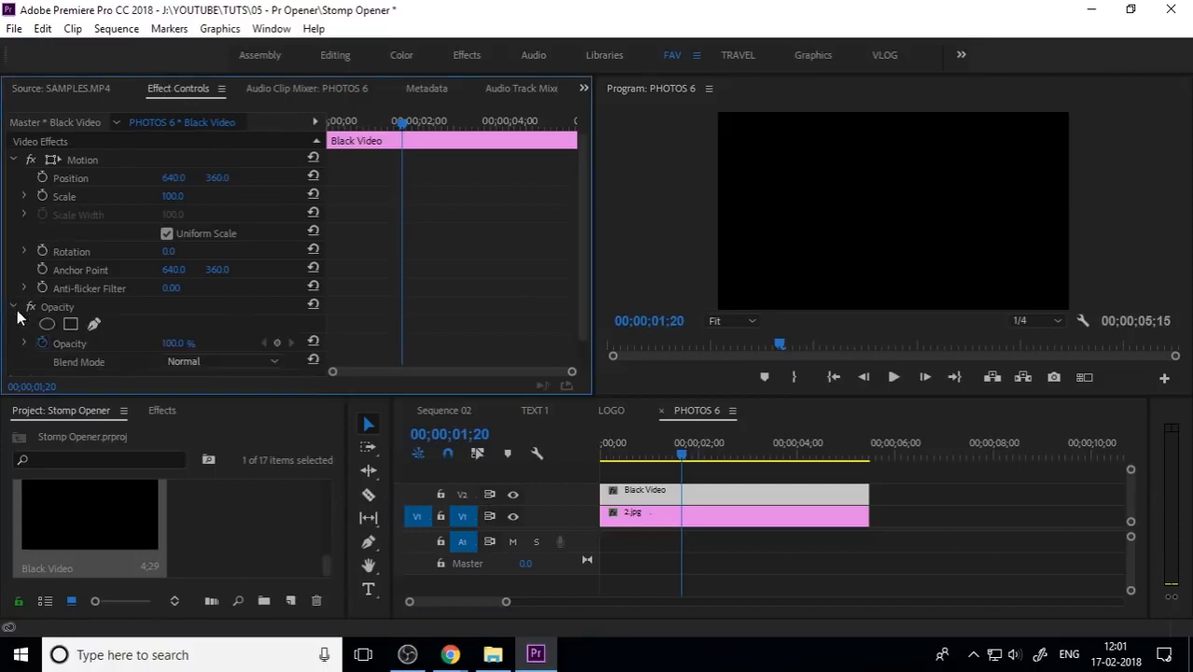
left_click(45, 344)
left_click_drag(174, 344, 155, 343)
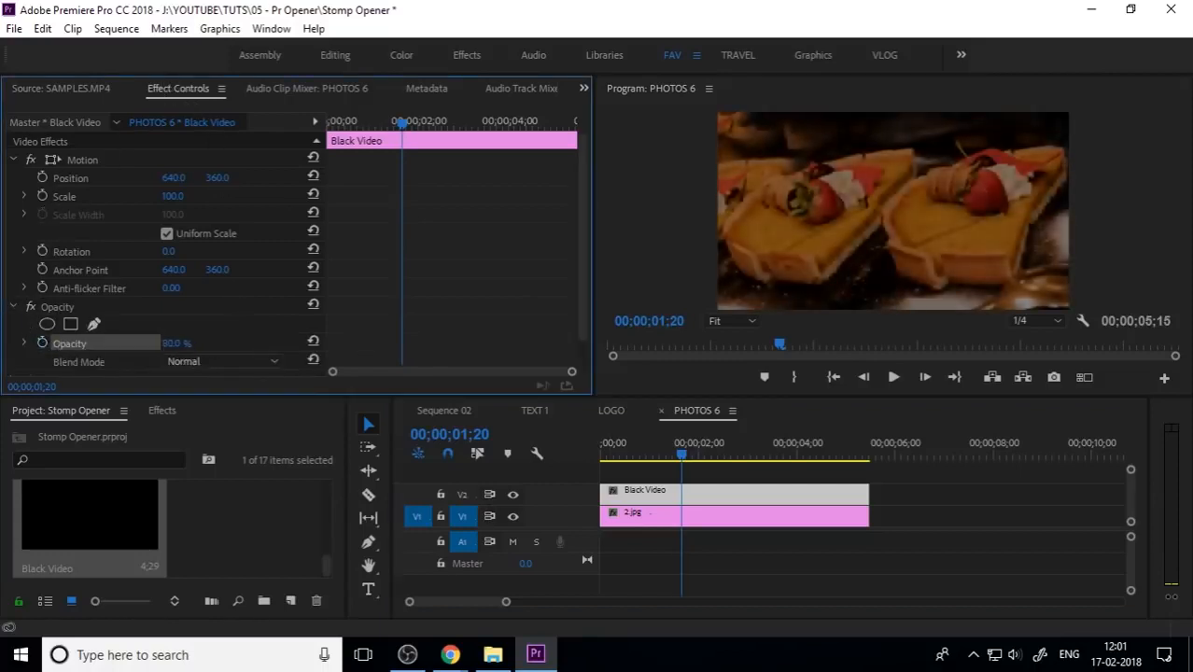
left_click(447, 411)
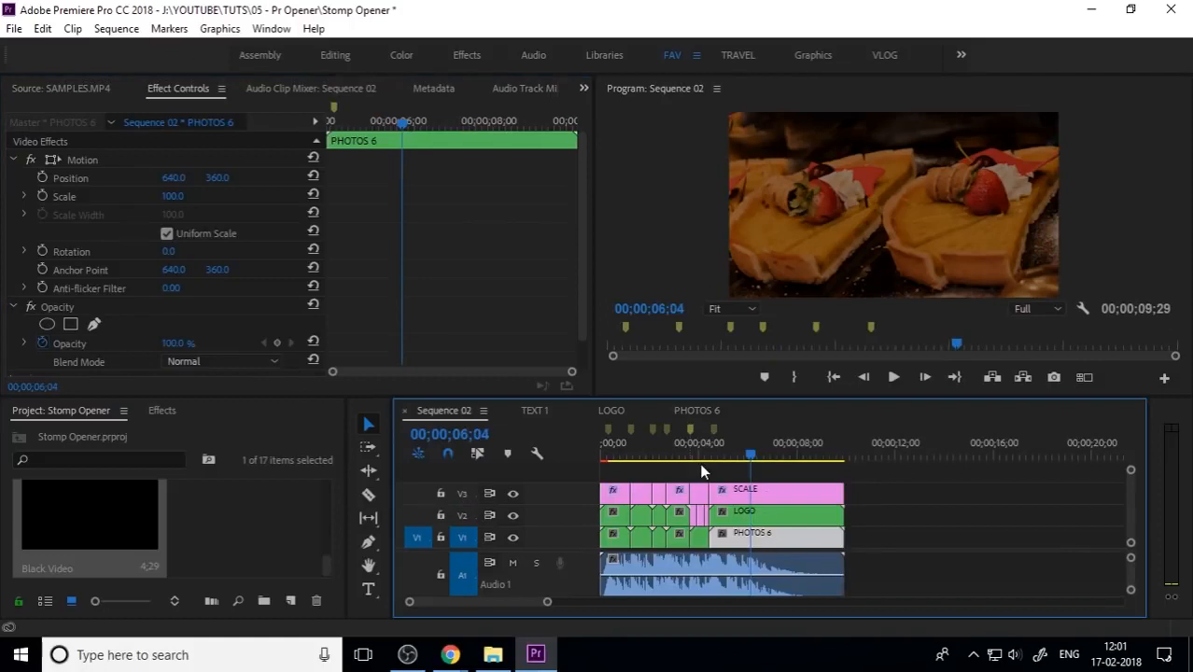
Play the opener in Sequence 02 twice from the start in an enlarged program monitor
left_click_drag(748, 453, 705, 457)
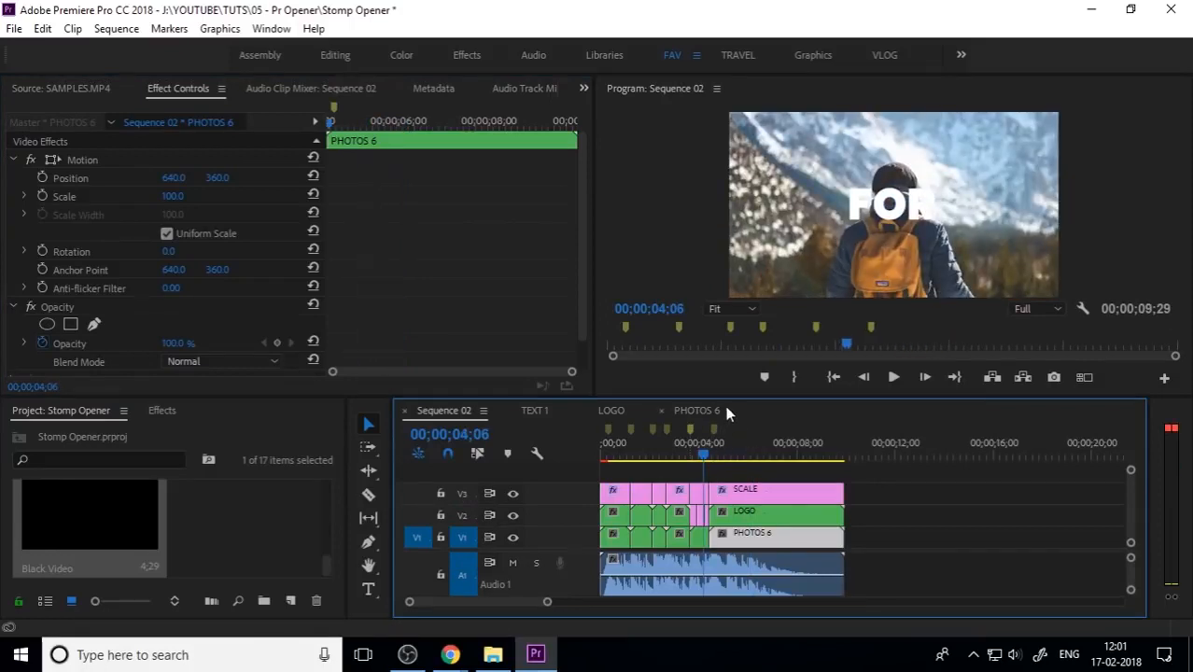
key("grave")
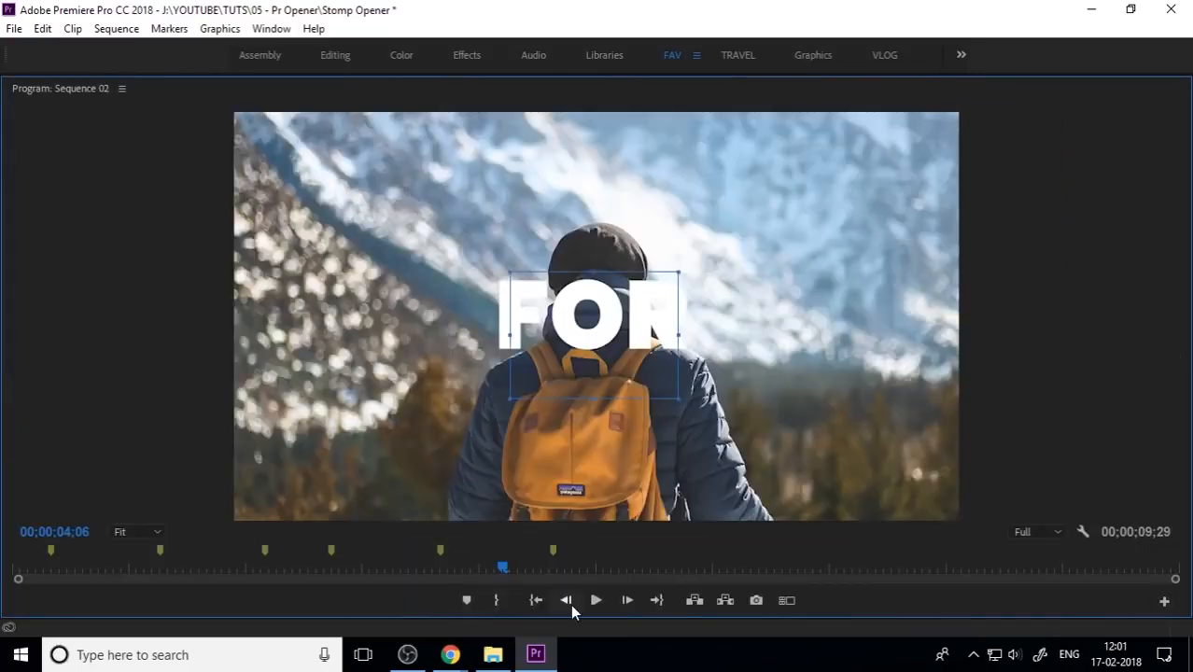
left_click(534, 601)
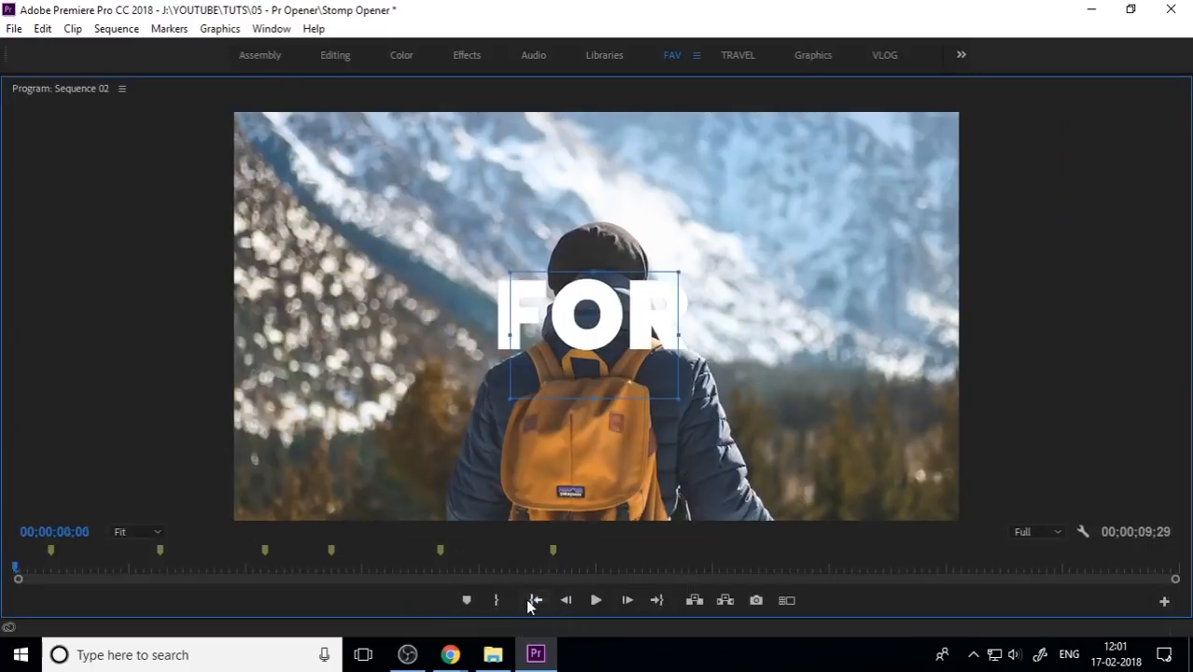
left_click(596, 603)
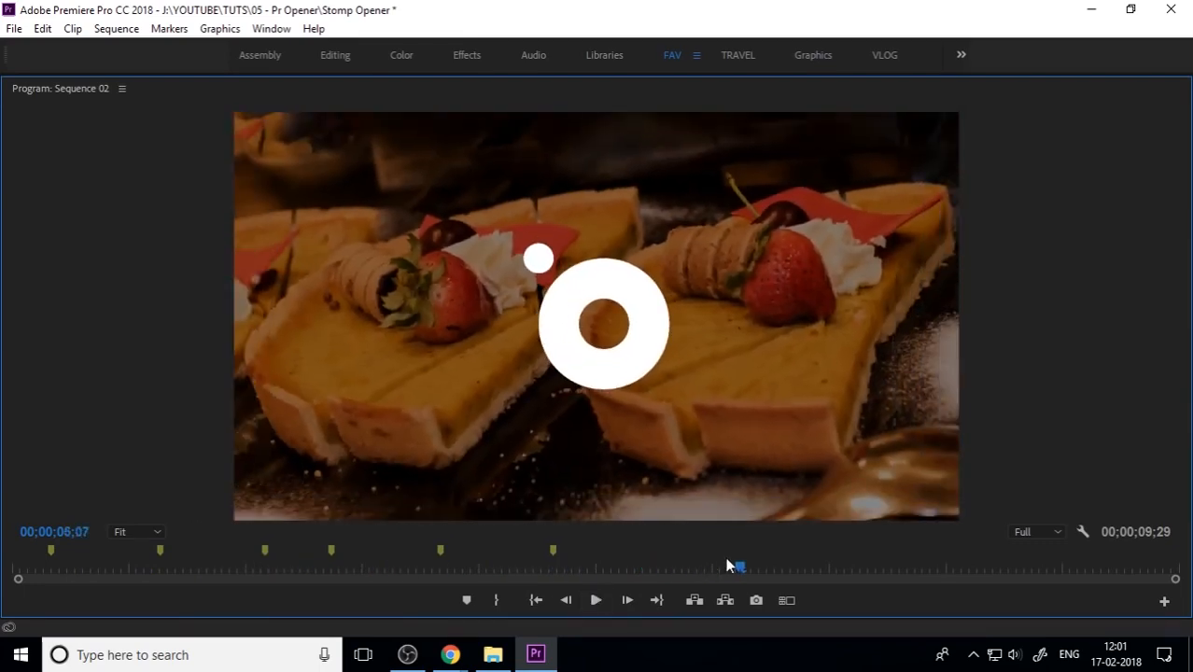
left_click_drag(674, 576, 2, 583)
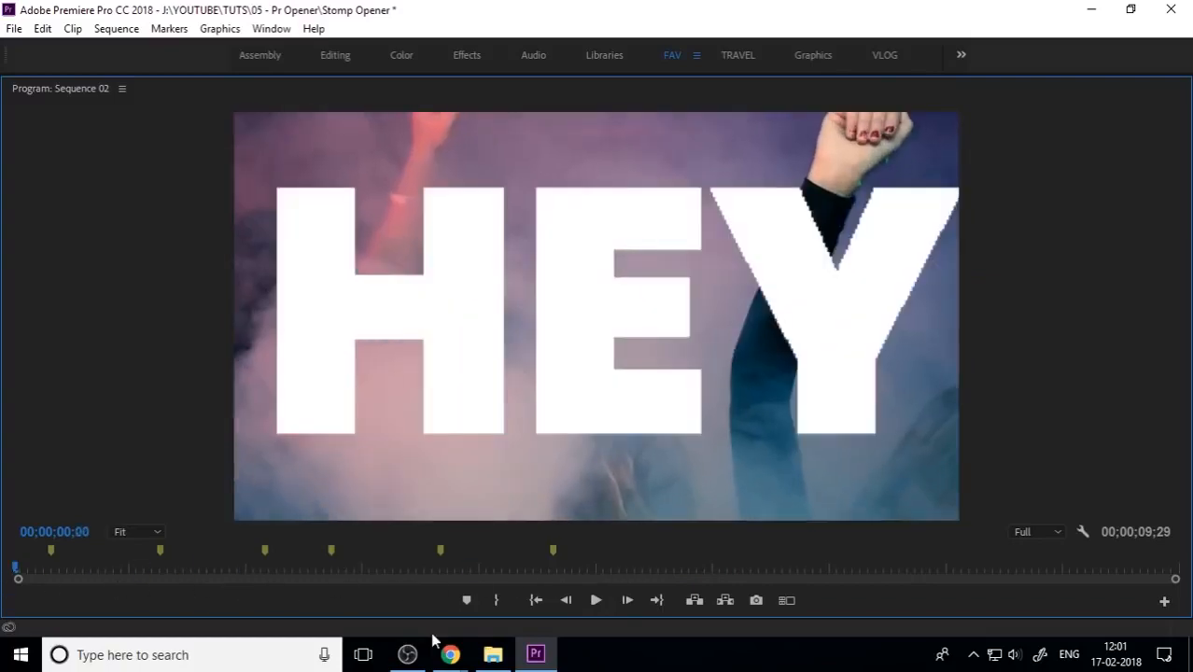
left_click(597, 601)
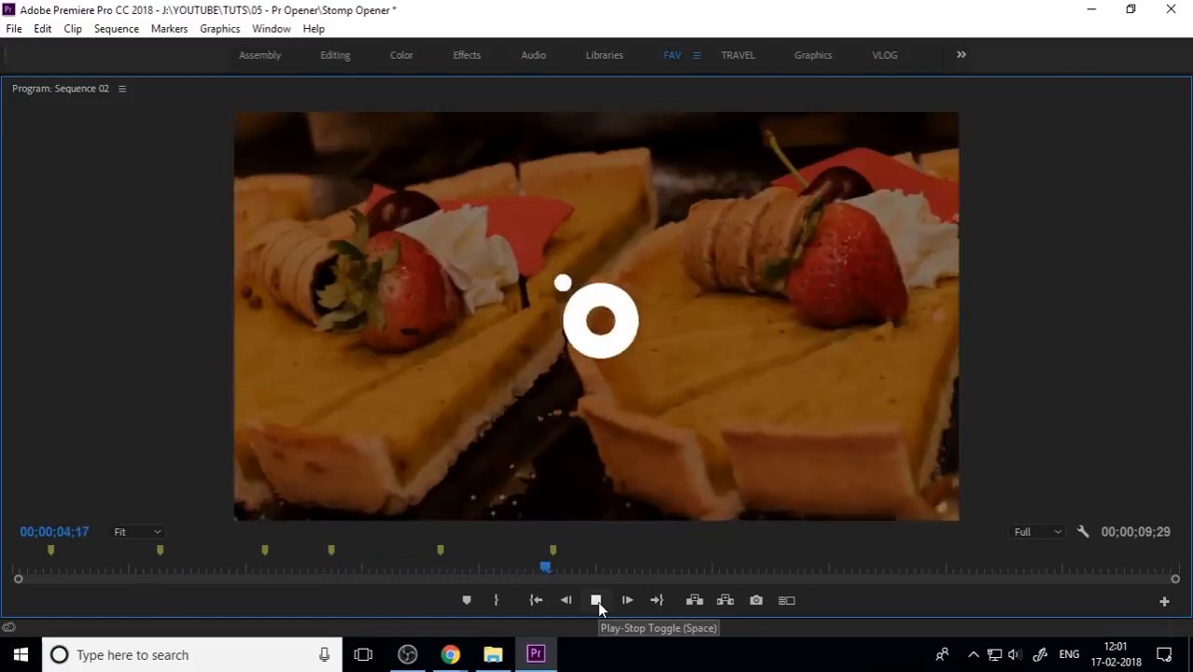
key("space")
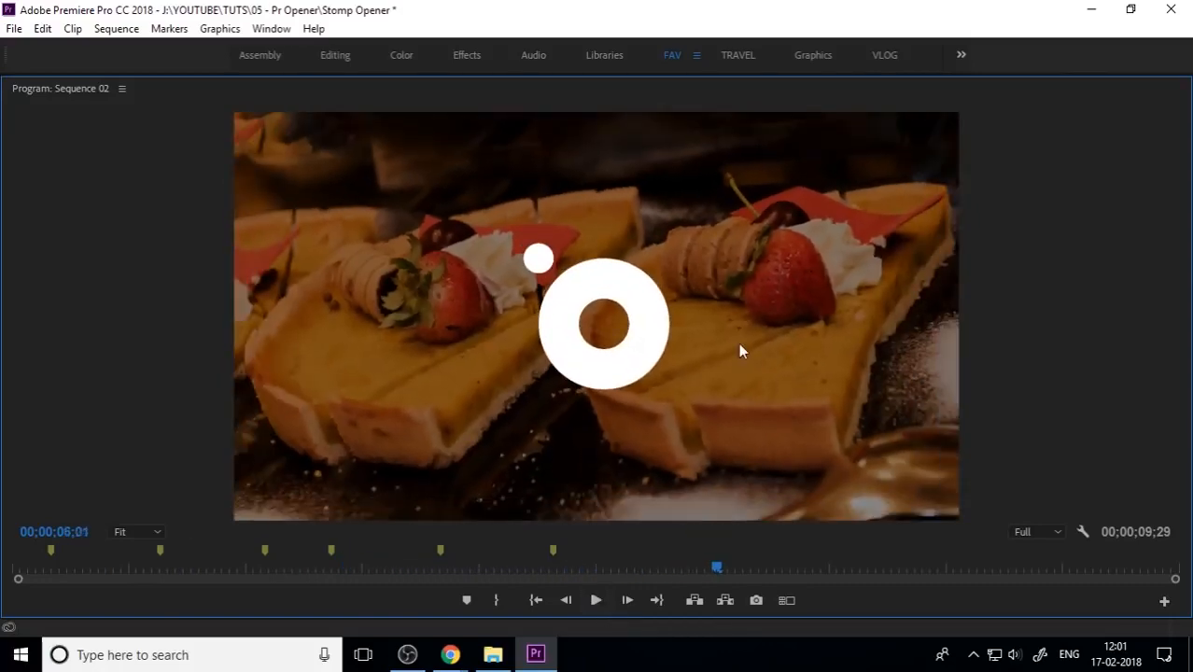
key("grave")
Apply the Lens Distortion effect to the first SCALE adjustment layer above TEXT 1 in Sequence 02
left_click_drag(734, 456, 566, 471)
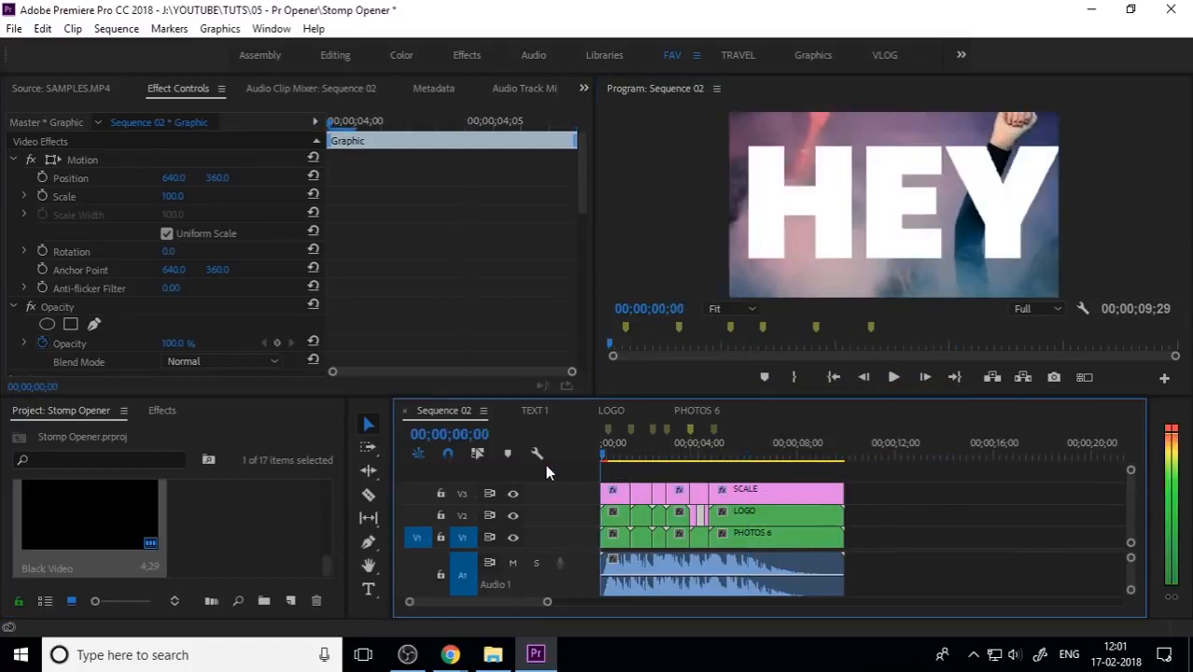
key("=")
key("=")
left_click(669, 487)
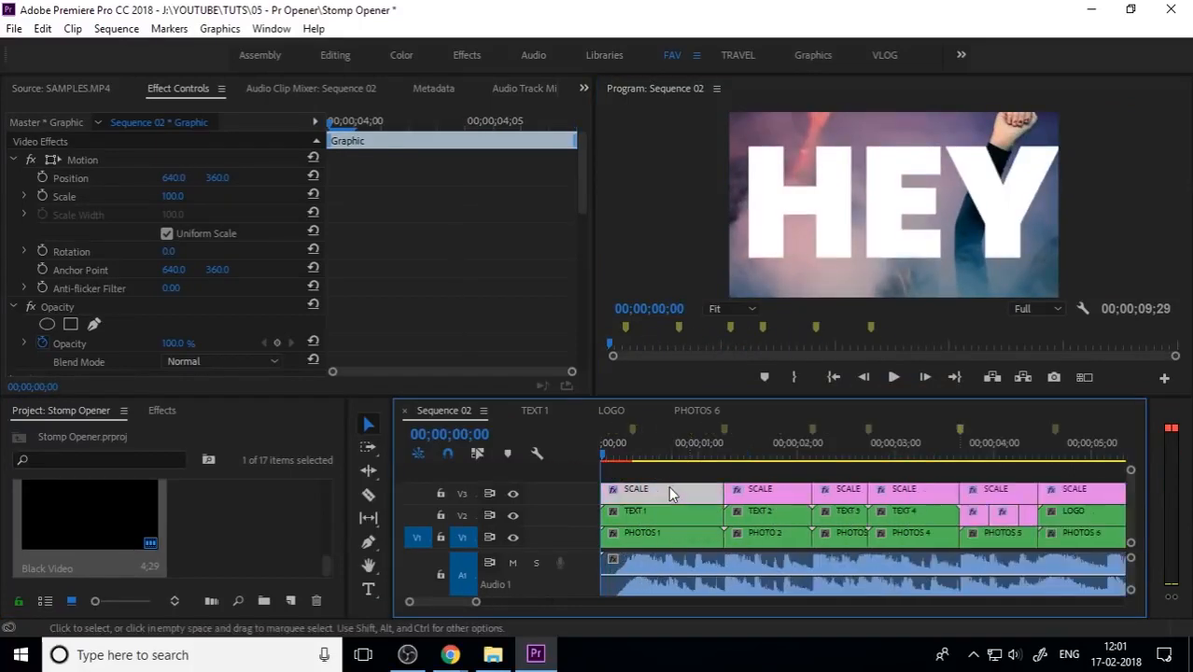
left_click(159, 411)
scroll(116, 545, "up", 2)
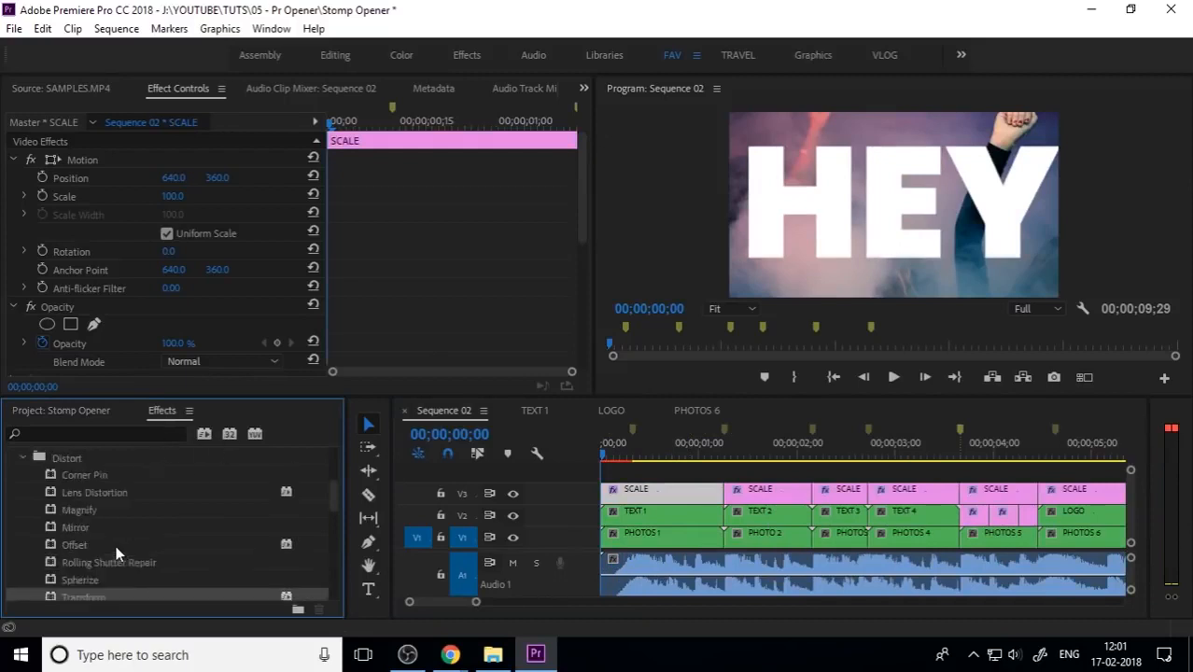
left_click(82, 529)
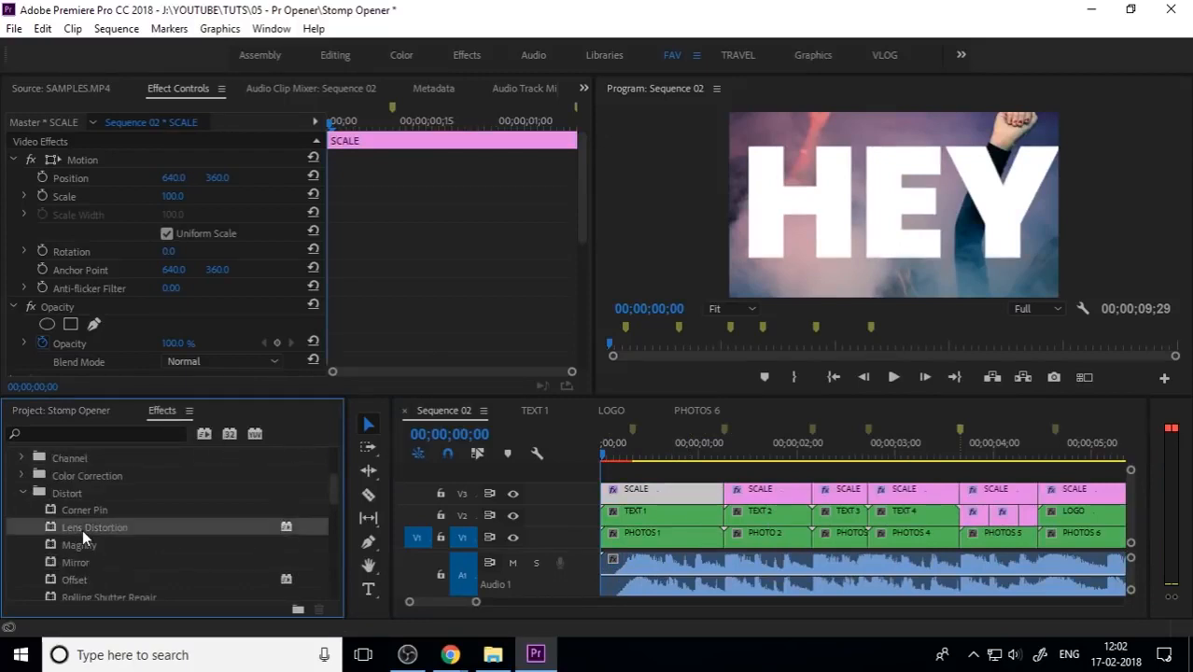
left_click_drag(513, 492, 678, 498)
Collapse the first SCALE layer's other effects and set a Lens Distortion Curvature keyframe of -74 at the sequence start
scroll(148, 309, "down", 1)
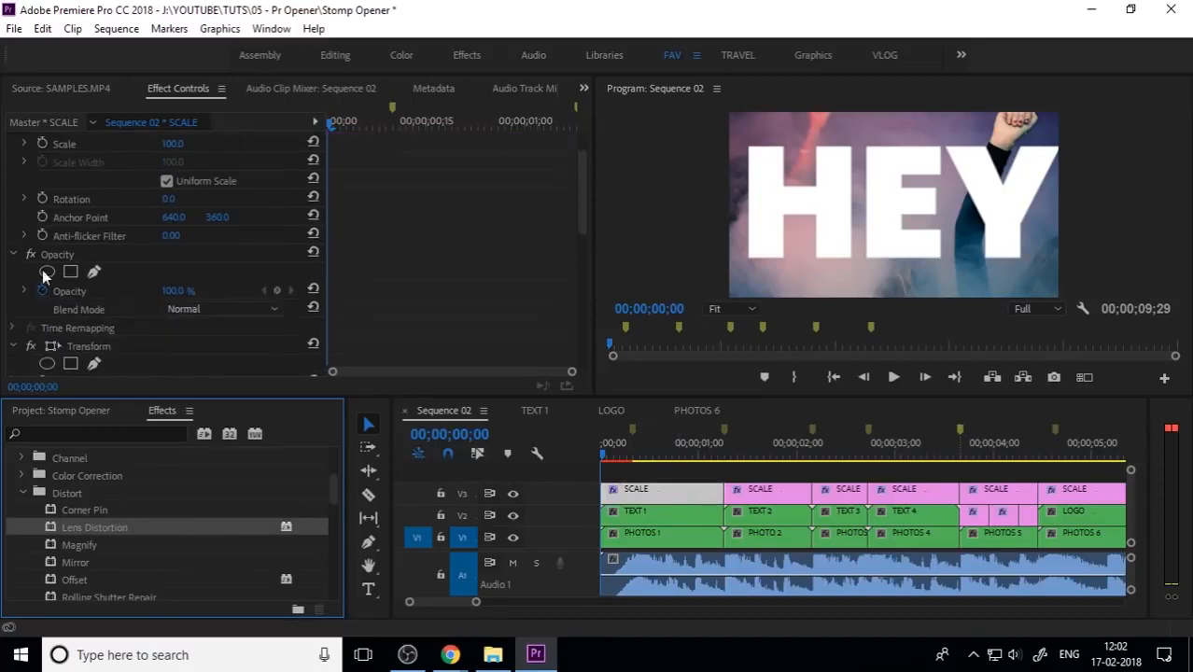
left_click(14, 256)
scroll(19, 173, "up", 1)
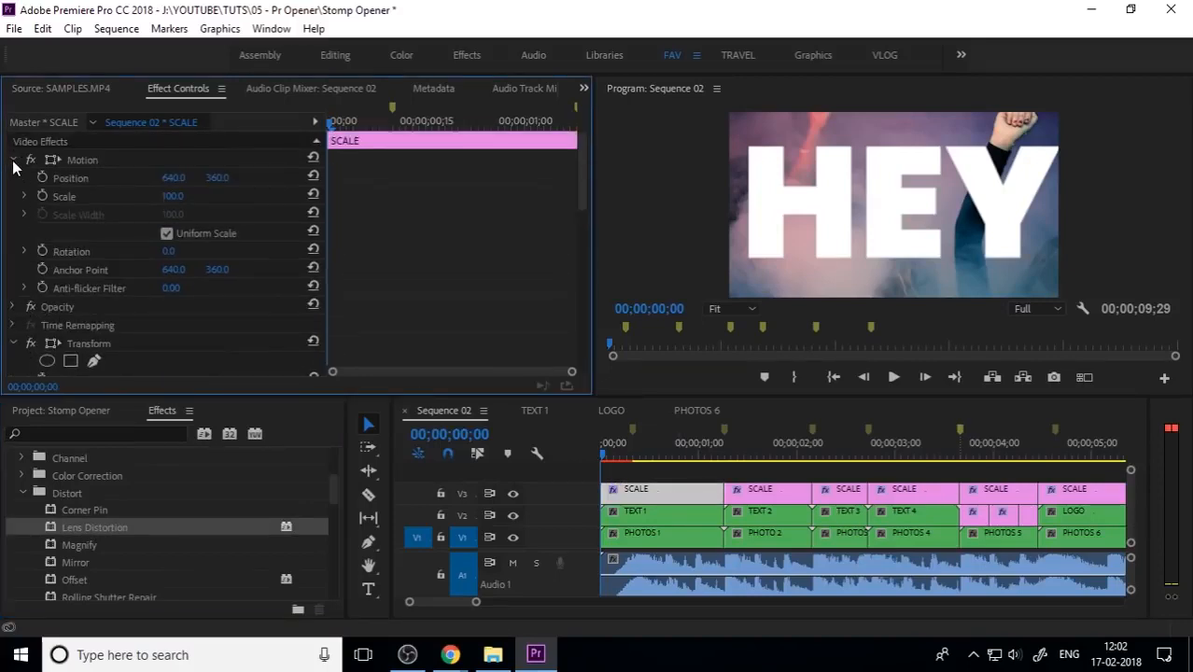
left_click(13, 161)
left_click(13, 217)
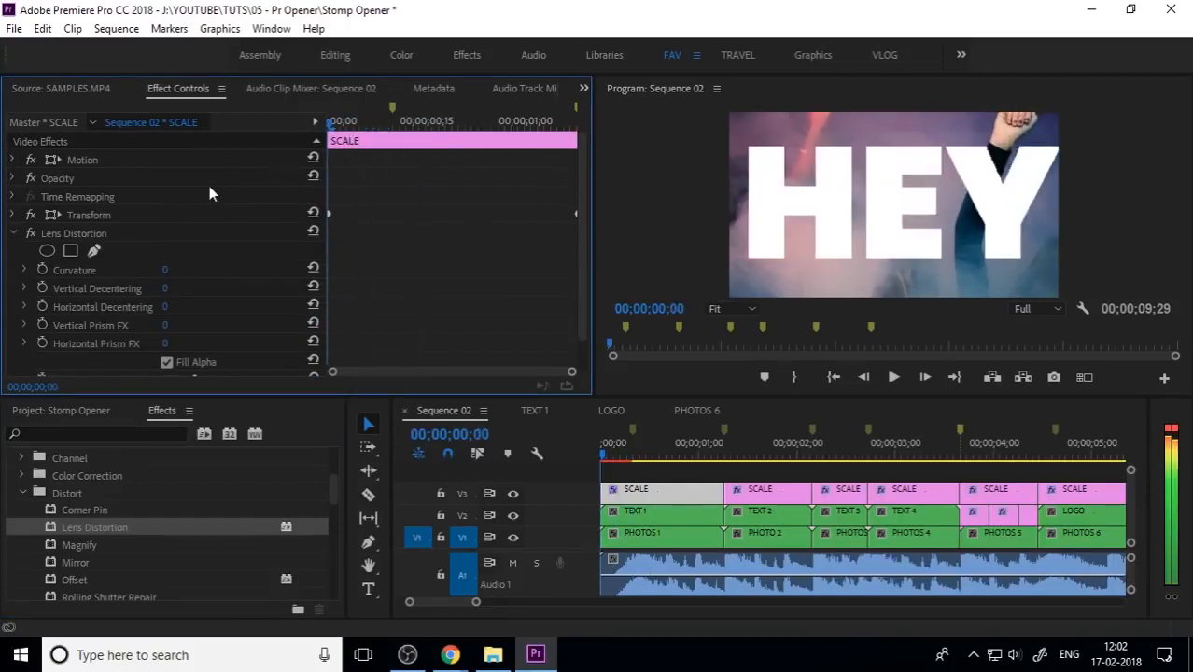
left_click_drag(164, 270, 99, 270)
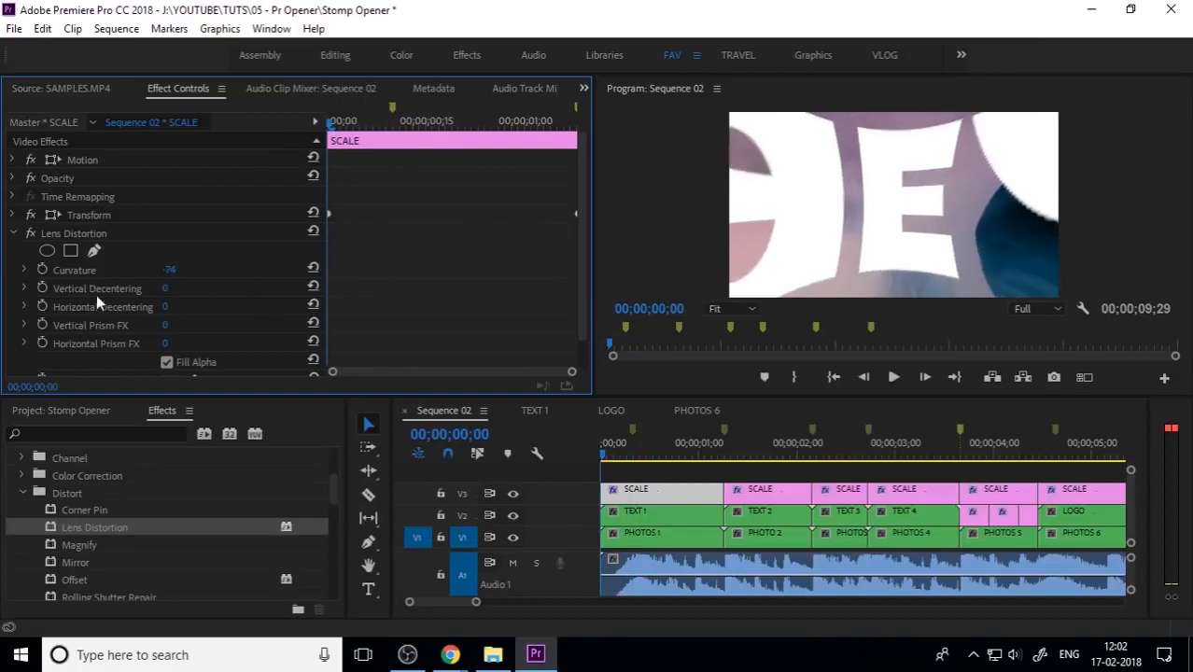
Add a Curvature keyframe of 0 at 00;00;00;12, move it to about 00;00;00;06 and return to the start
left_click_drag(369, 125, 405, 125)
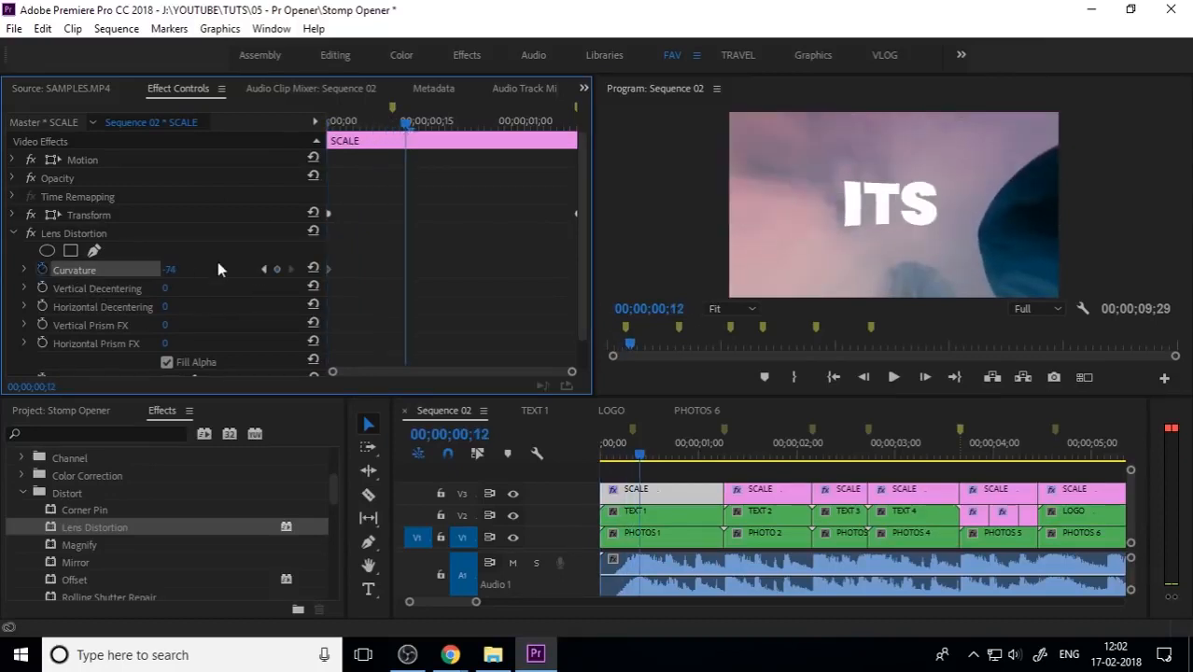
left_click(184, 268)
type("0")
key("Return")
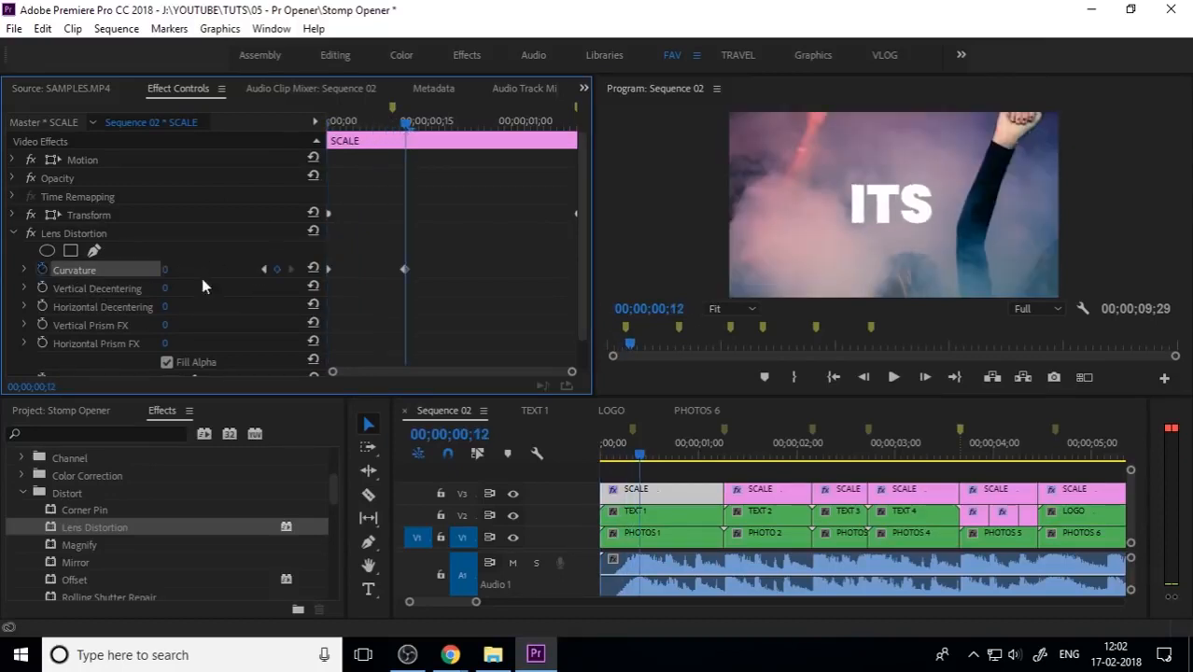
left_click_drag(412, 266, 373, 271)
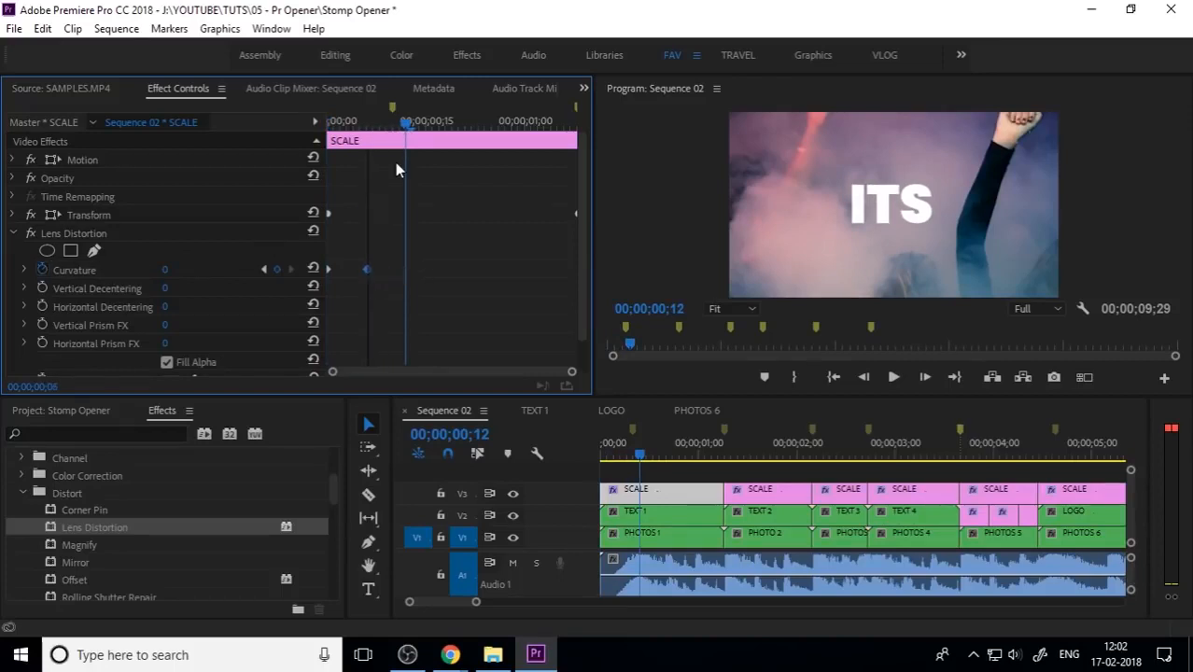
left_click(379, 119)
left_click_drag(378, 117, 282, 161)
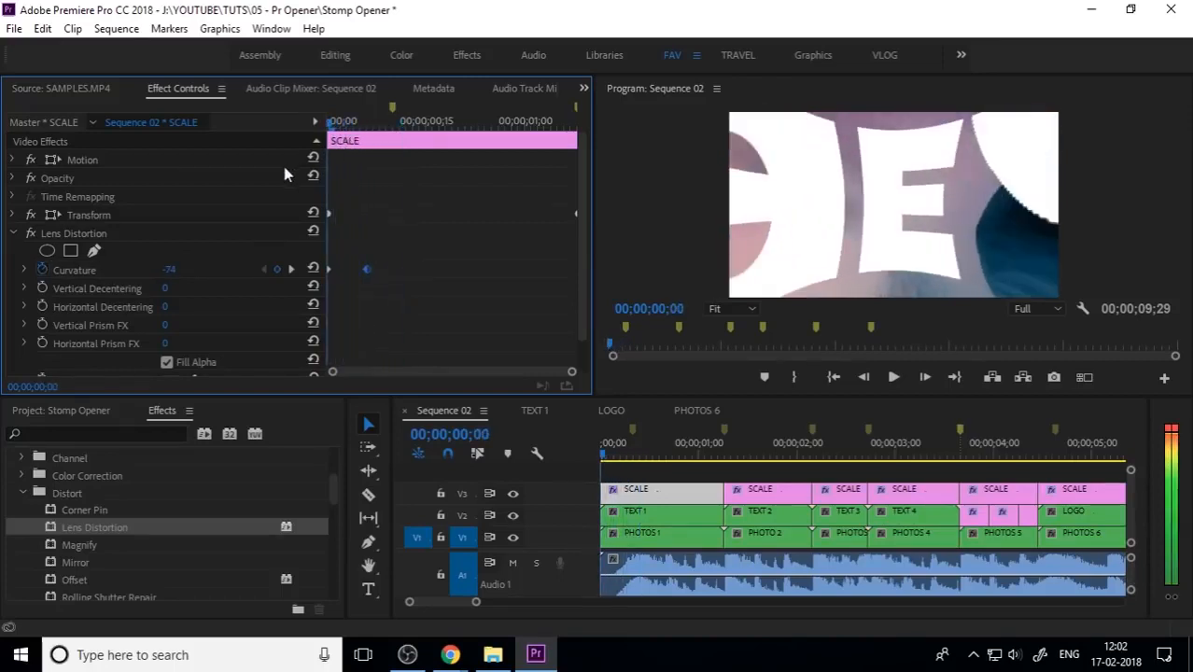
Set the Lens Distortion Curvature keyframes to Bezier and reshape their velocity curve
right_click(367, 270)
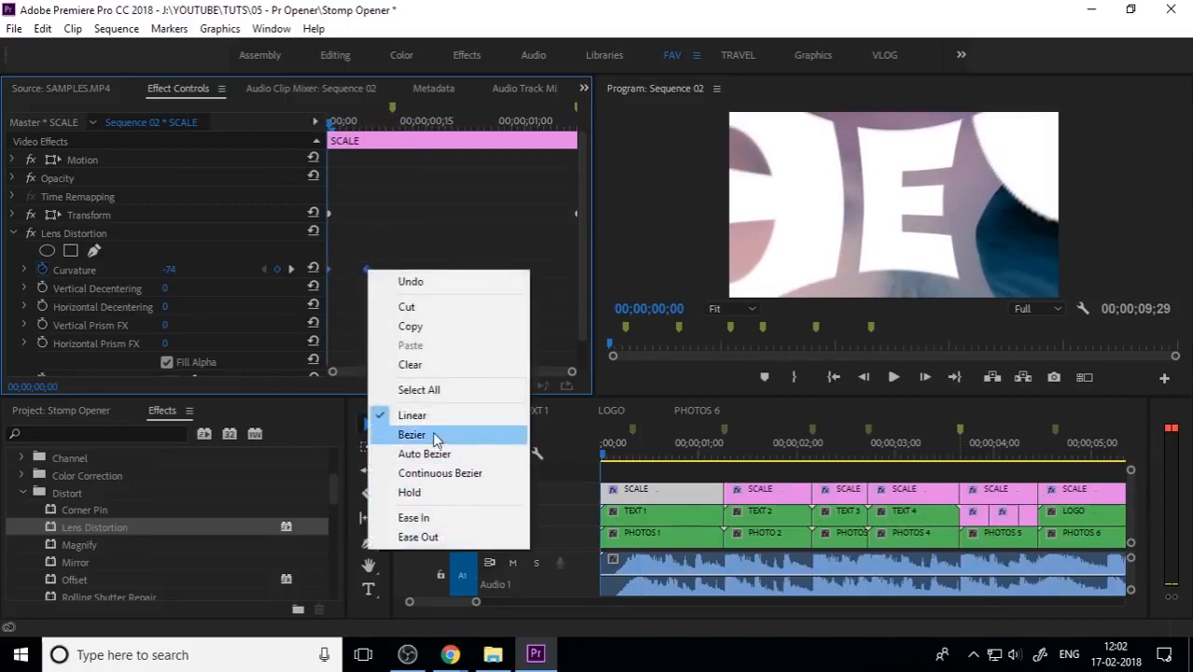
left_click(435, 436)
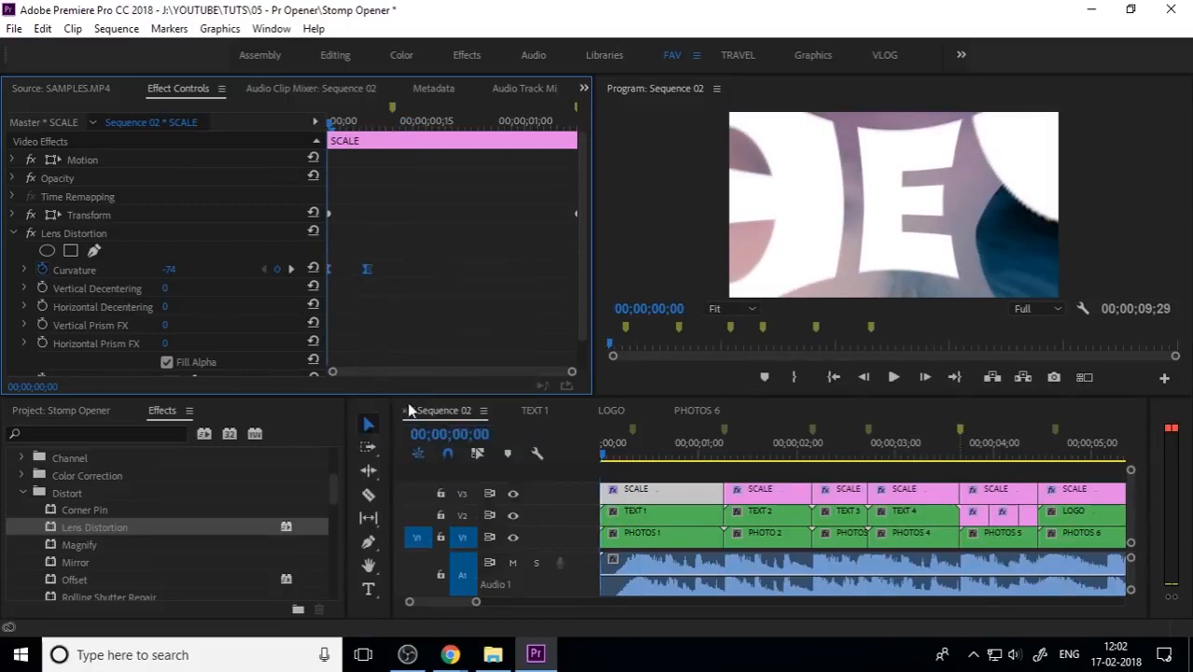
left_click(23, 270)
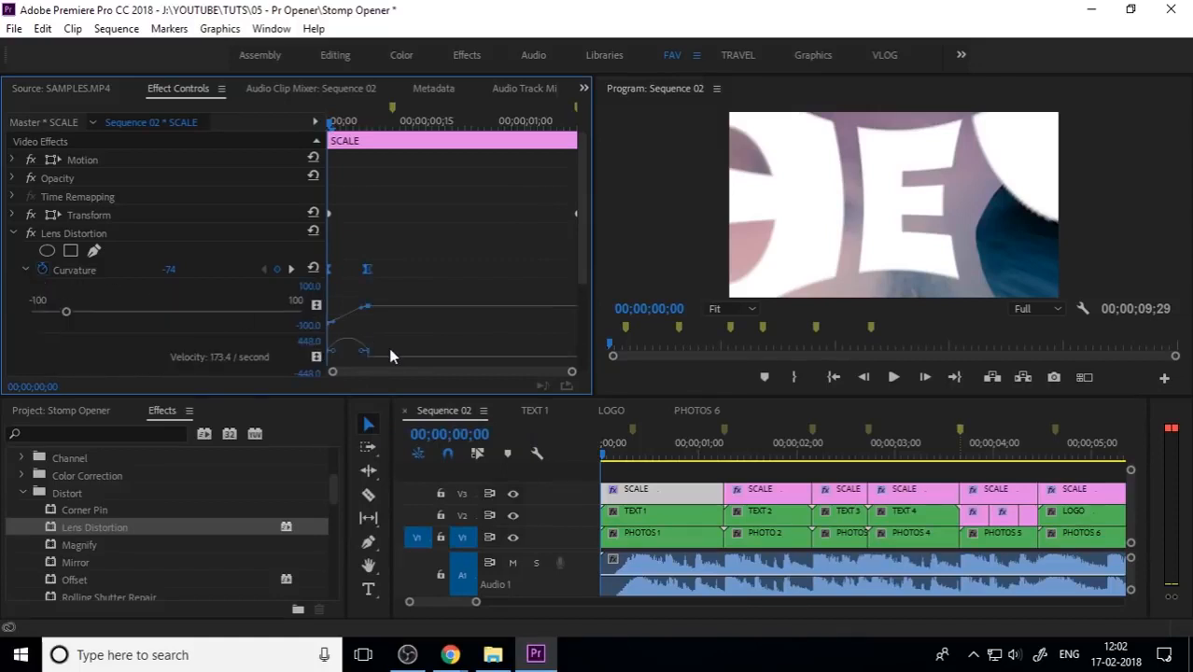
left_click_drag(367, 357, 355, 361)
left_click(26, 270)
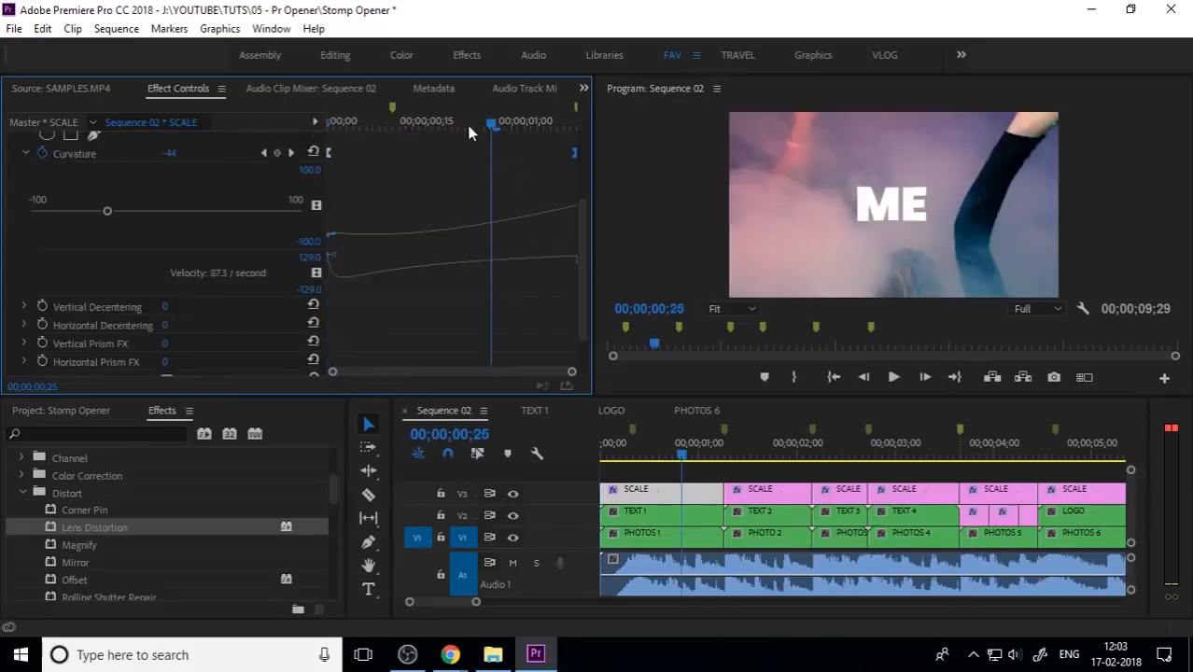
Play back Sequence 02 from the start to check the lens distortion on the first SCALE layer
left_click_drag(466, 121, 336, 120)
key("space")
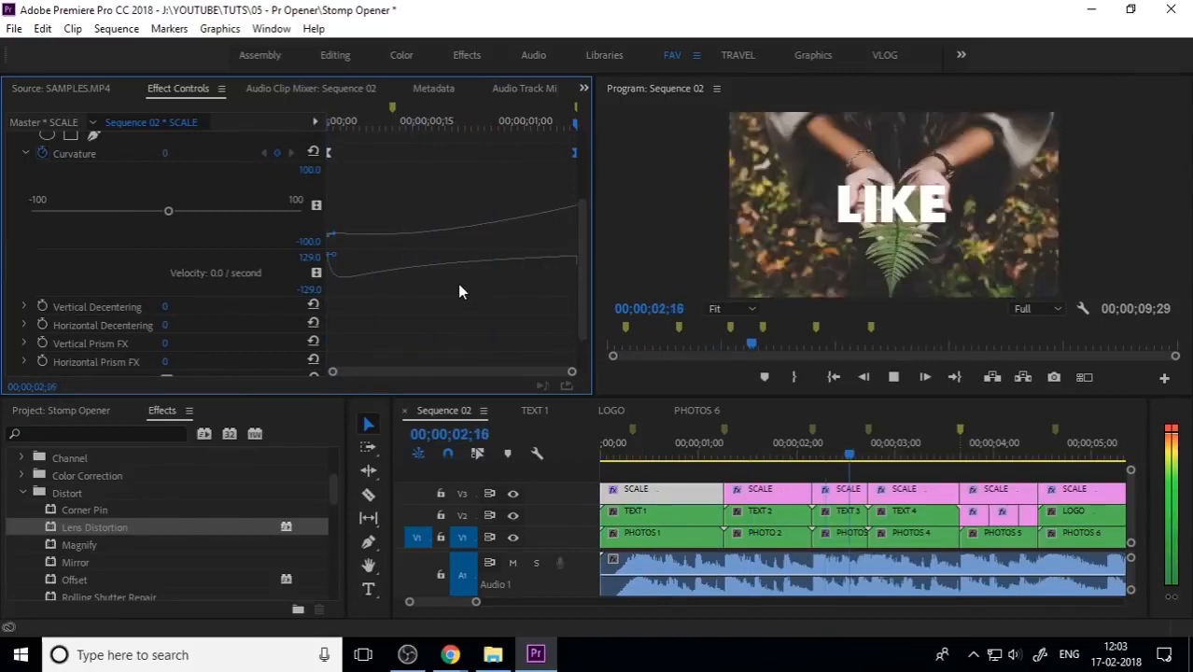
key("space")
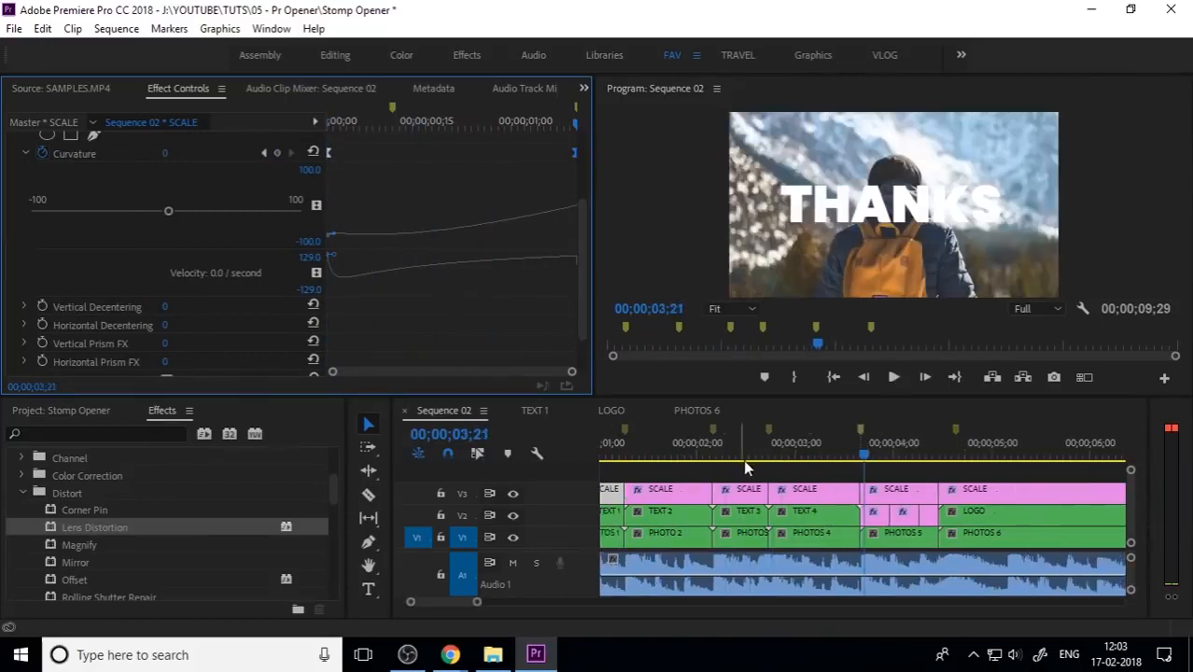
key("space")
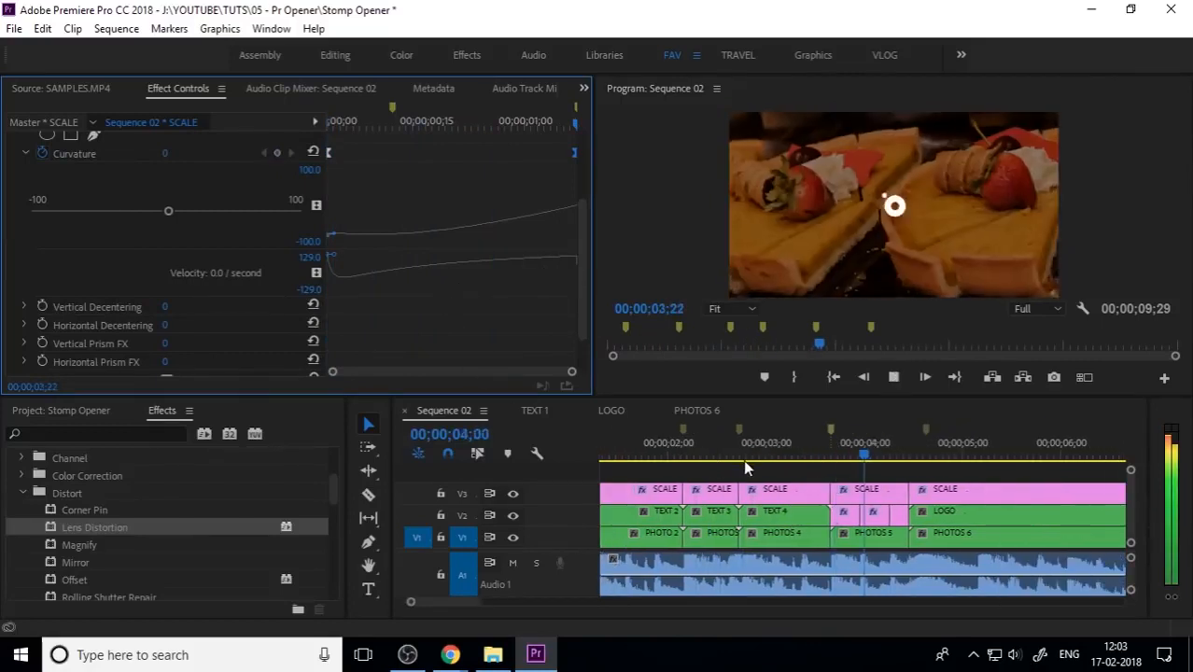